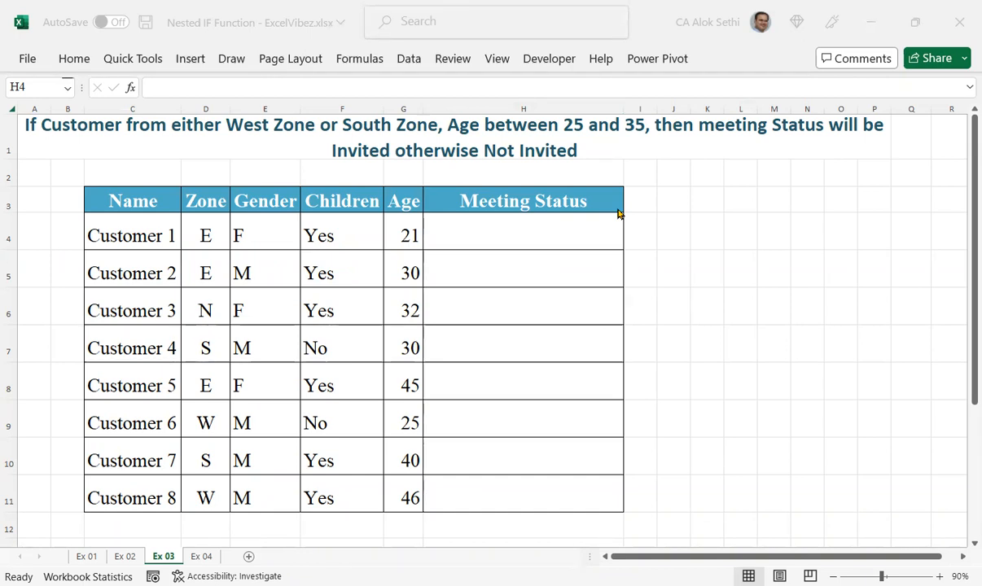
# - Fill the merged heading cell A1 with a light orange background colour
pyautogui.click(548, 146)
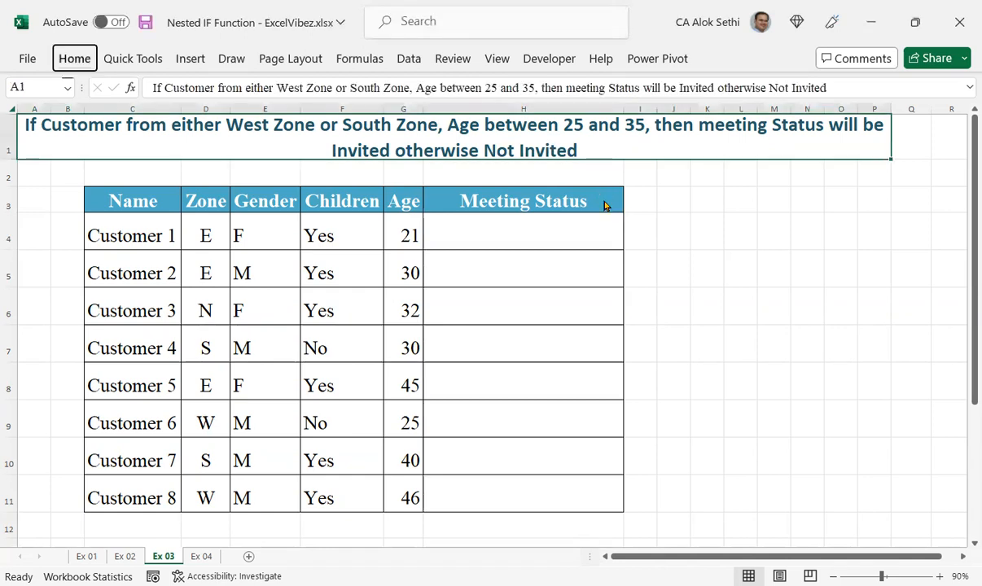
pyautogui.hotkey('alt', 'h')
pyautogui.press('h')
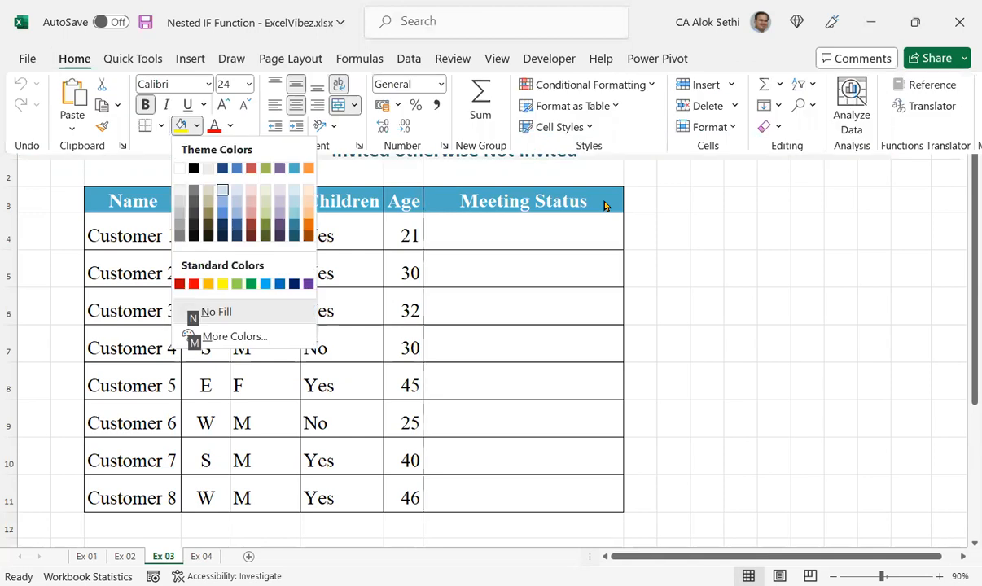
pyautogui.press('Right')
pyautogui.press('Return')
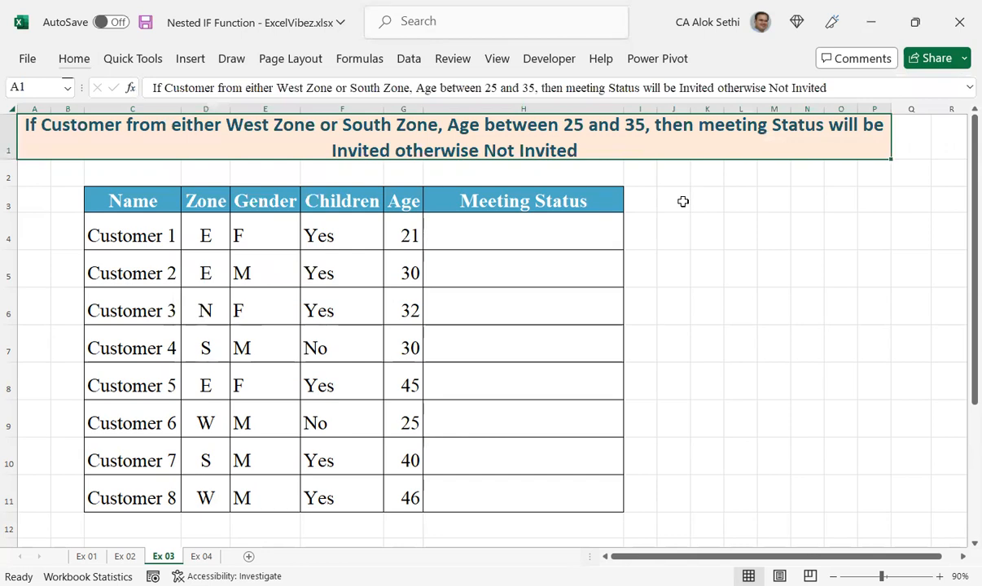
pyautogui.click(788, 257)
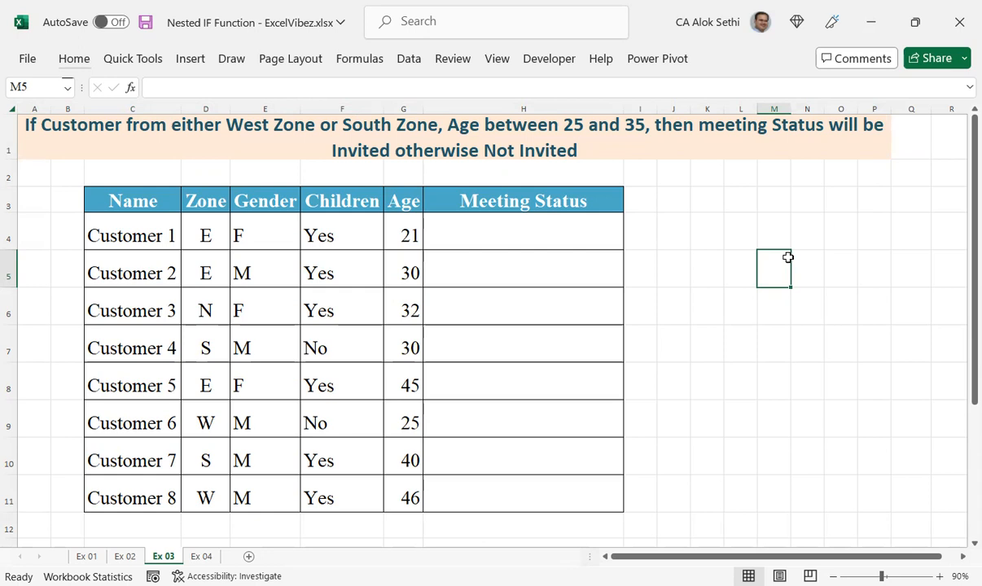
# - Enter the note "Condition 1 : ZONE - WEST / SOUTH" in cell K4 and hide column J to make room for it
pyautogui.click(730, 232)
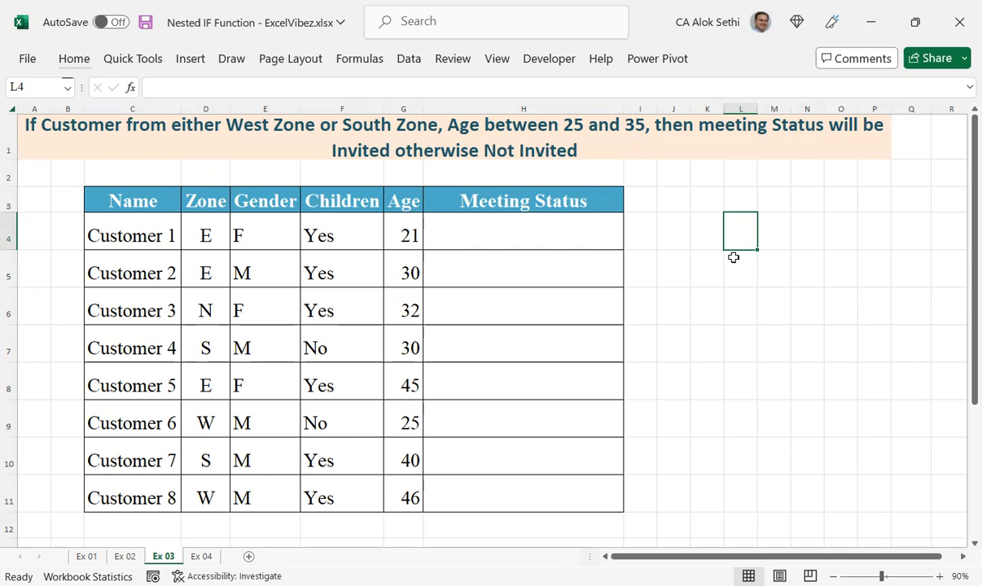
pyautogui.press('Left')
pyautogui.write('Co')
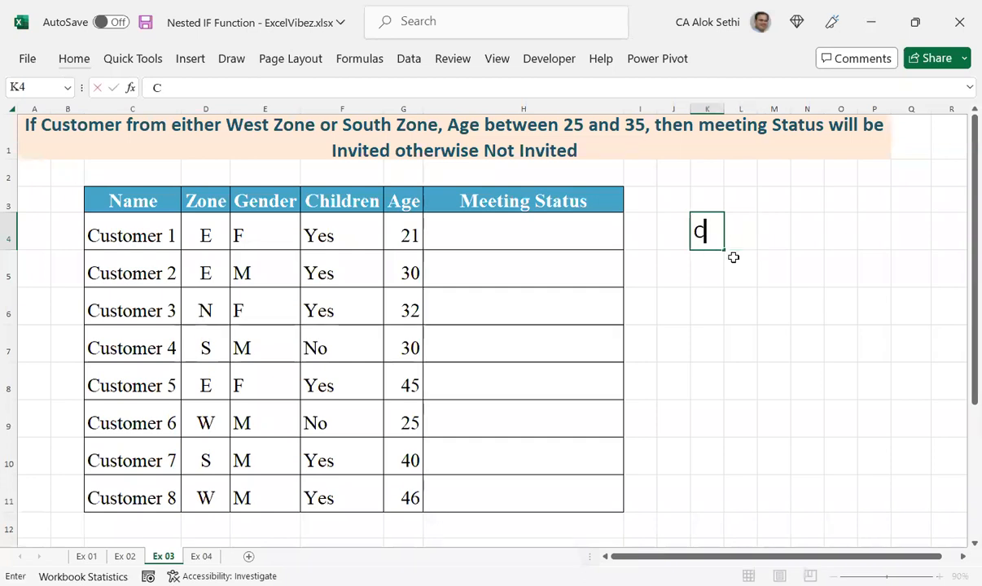
pyautogui.press('BackSpace')
pyautogui.write('ondtiio')
pyautogui.press('BackSpace')
pyautogui.press('BackSpace')
pyautogui.press('BackSpace')
pyautogui.press('BackSpace')
pyautogui.write('ition 1 : ')
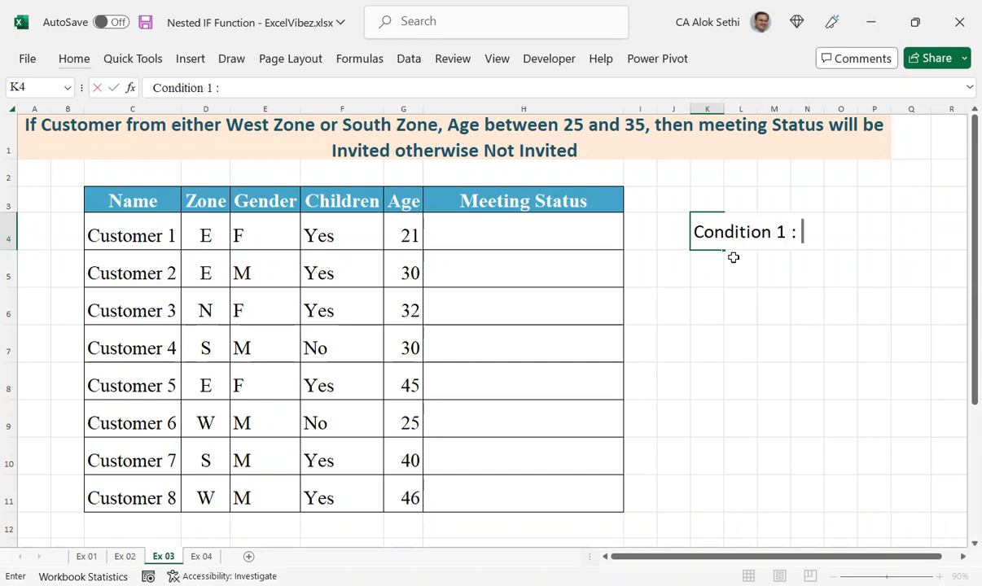
pyautogui.write('z')
pyautogui.press('BackSpace')
pyautogui.write('ZONE - ')
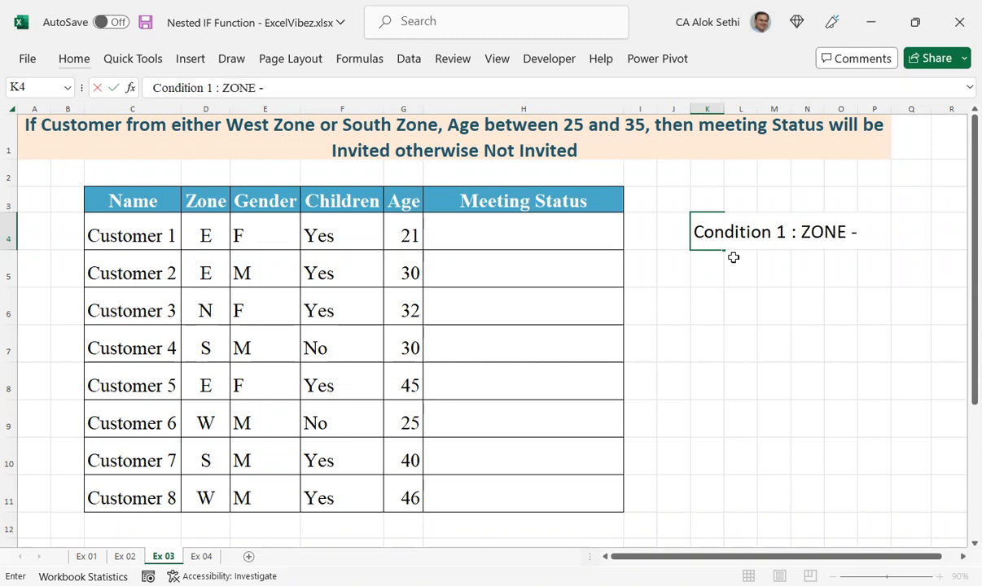
pyautogui.write('WEST / SOUTH')
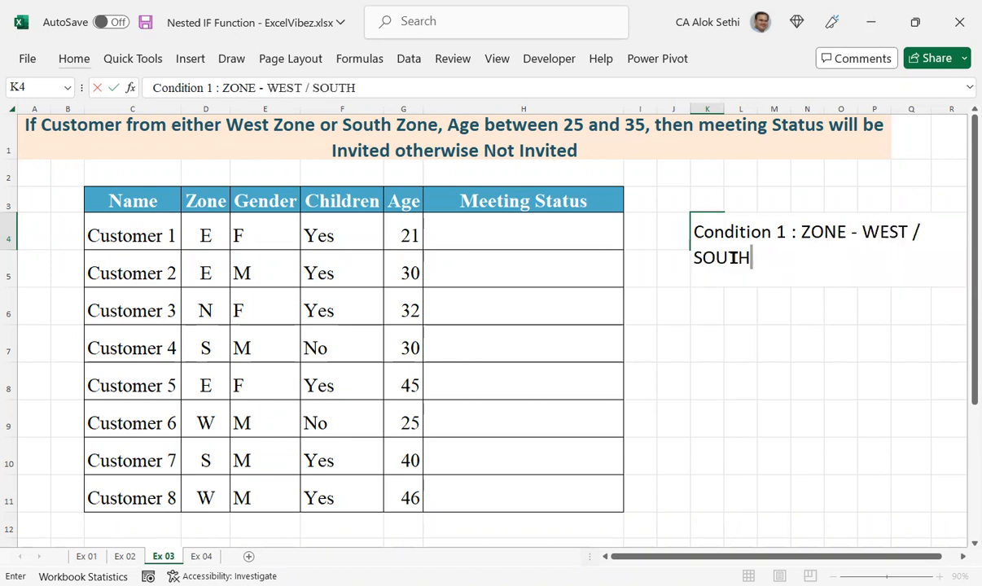
pyautogui.press('Return')
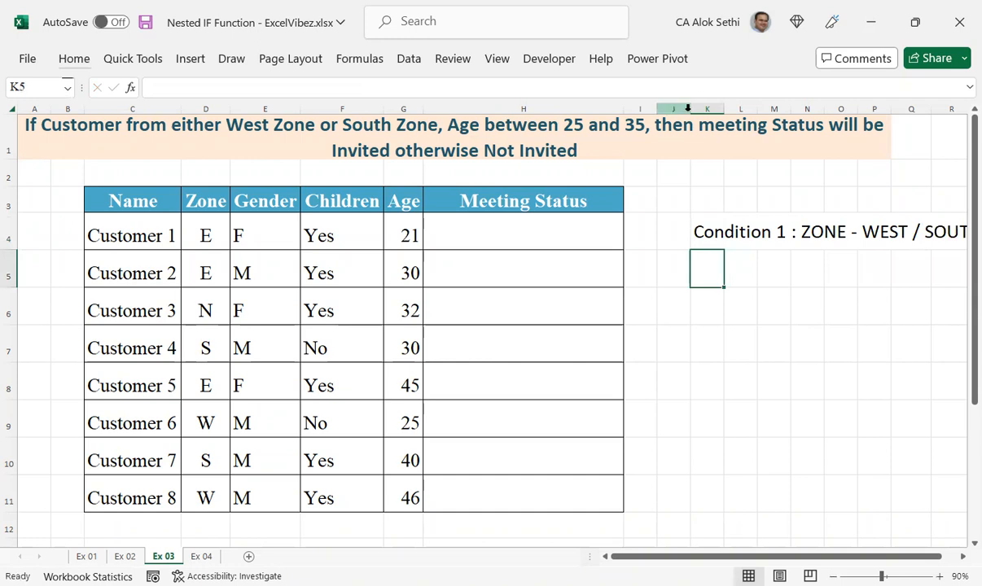
pyautogui.moveTo(689, 108); pyautogui.dragTo(617, 113)
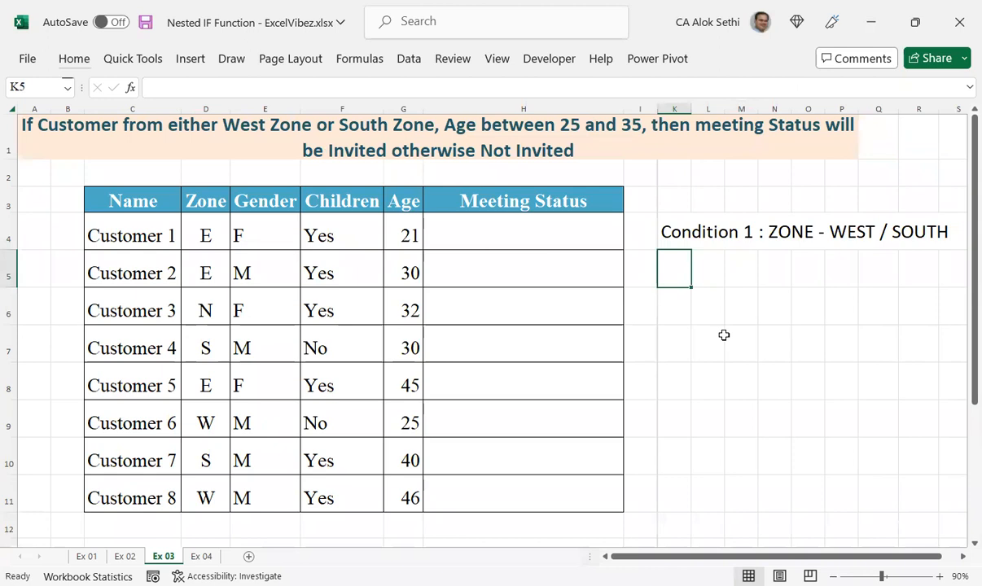
# - Duplicate the first condition note into cell K5 and change it to "Condition 2: Age 25-35"
pyautogui.hotkey('ctrl', 'd')
pyautogui.press('F2')
pyautogui.press('BackSpace')
pyautogui.press('BackSpace')
pyautogui.press('BackSpace')
pyautogui.press('BackSpace')
pyautogui.press('BackSpace')
pyautogui.press('BackSpace')
pyautogui.press('BackSpace')
pyautogui.press('BackSpace')
pyautogui.press('BackSpace')
pyautogui.press('BackSpace')
pyautogui.press('BackSpace')
pyautogui.press('BackSpace')
pyautogui.press('BackSpace')
pyautogui.press('BackSpace')
pyautogui.press('BackSpace')
pyautogui.press('BackSpace')
pyautogui.press('BackSpace')
pyautogui.press('BackSpace')
pyautogui.press('BackSpace')
pyautogui.press('BackSpace')
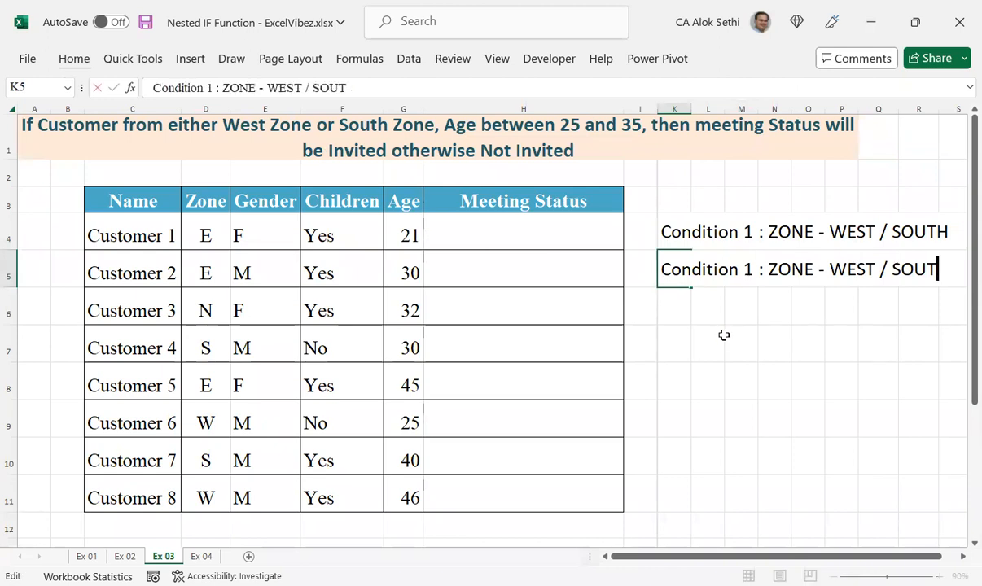
pyautogui.write('N')
pyautogui.press('BackSpace')
pyautogui.press('BackSpace')
pyautogui.write('n ')
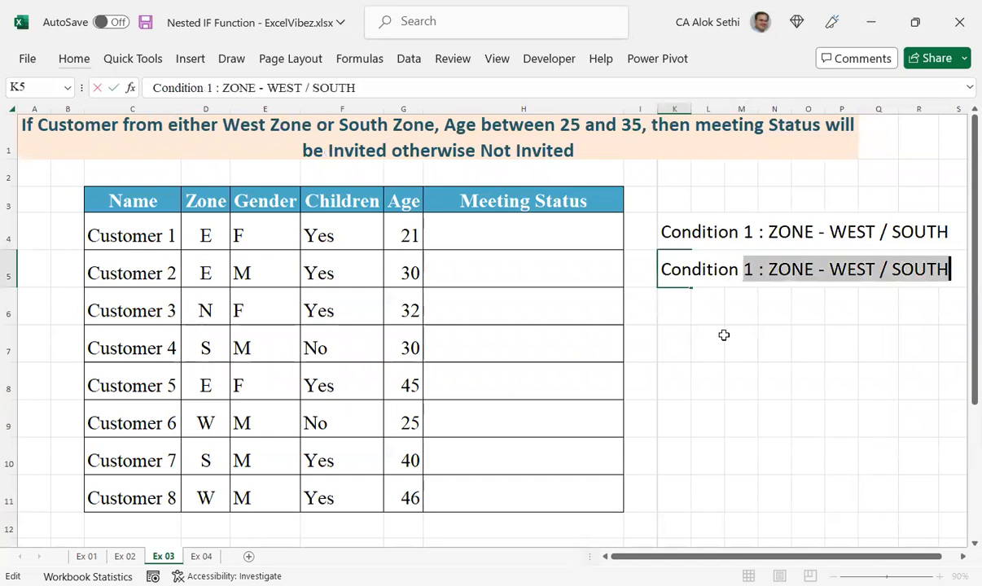
pyautogui.write('2: Age ')
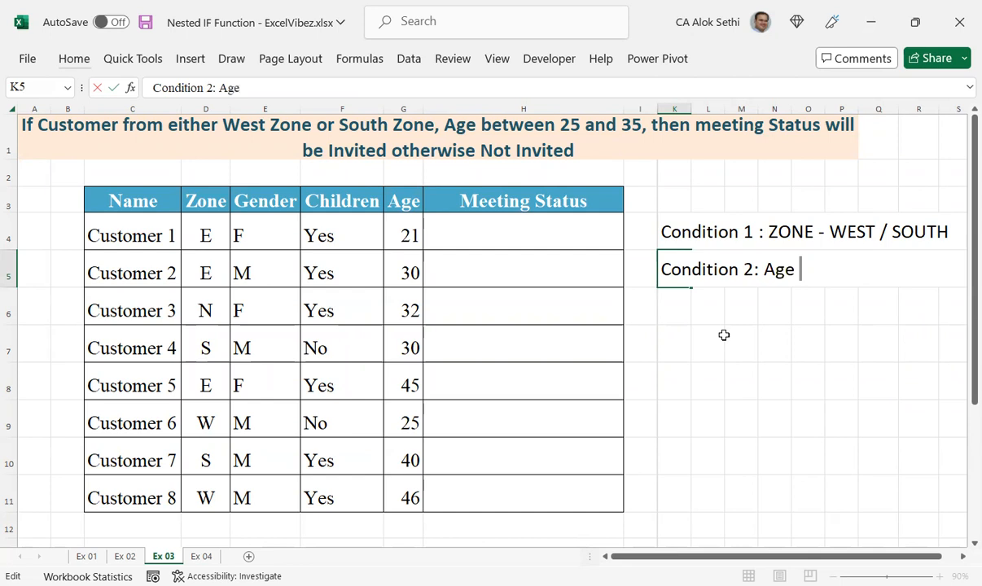
pyautogui.write('25-35')
pyautogui.press('Return')
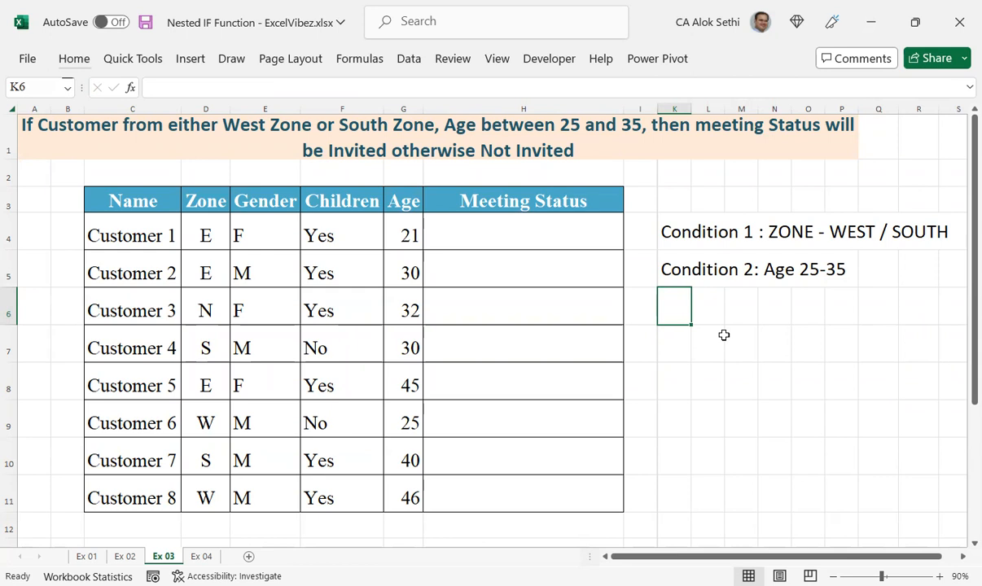
# - Insert "Children = No" before the word "then" in the heading in cell A1 and copy that phrase
pyautogui.press('Up')
pyautogui.press('Up')
pyautogui.press('Up')
pyautogui.press('Up')
pyautogui.press('Up')
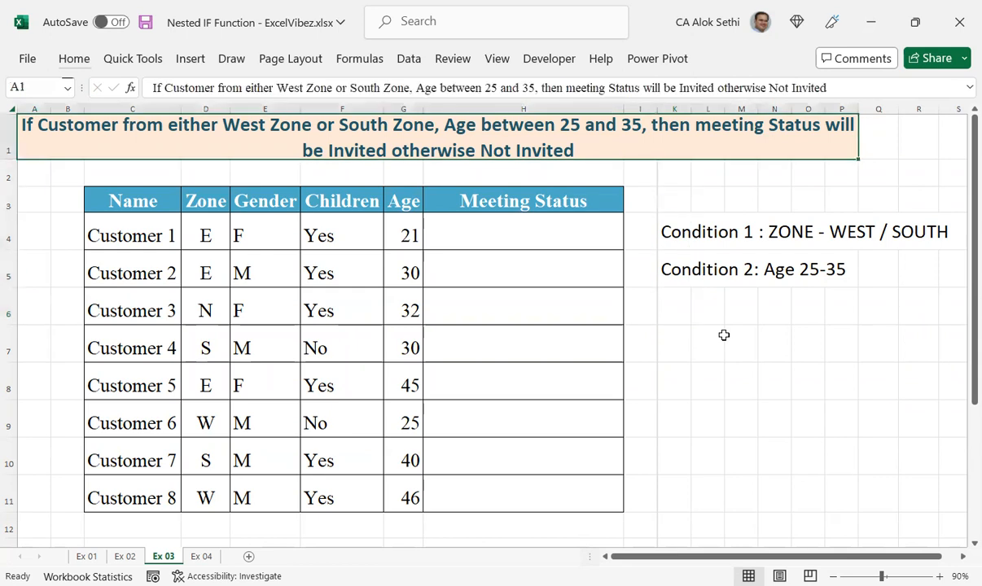
pyautogui.press('F2')
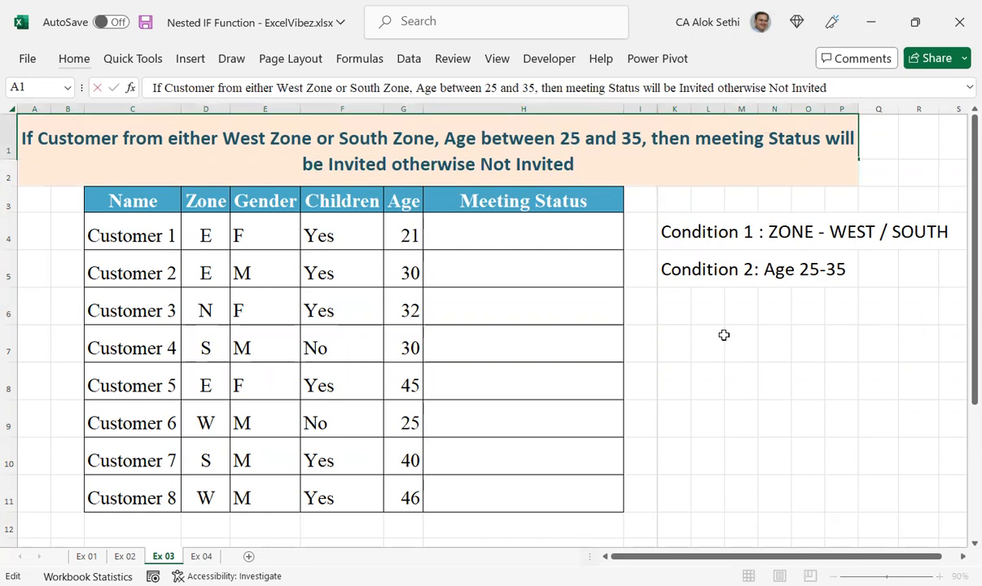
pyautogui.press('Down')
pyautogui.press('End')
pyautogui.press('Left')
pyautogui.press('Up')
pyautogui.hotkey('ctrl', 'Right')
pyautogui.hotkey('ctrl', 'Right')
pyautogui.hotkey('ctrl', 'Right')
pyautogui.write('Childn')
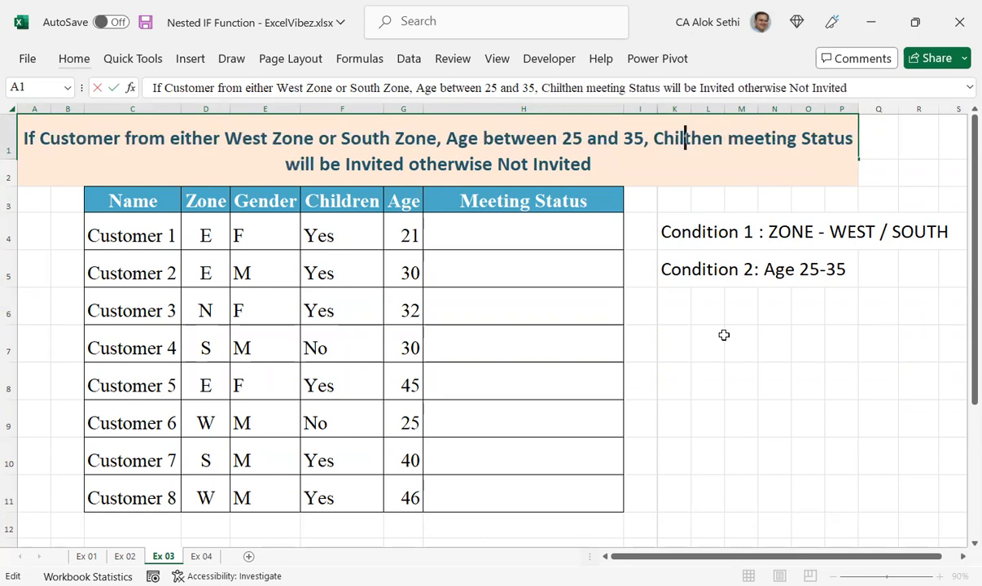
pyautogui.write('er')
pyautogui.press('BackSpace')
pyautogui.press('BackSpace')
pyautogui.press('BackSpace')
pyautogui.press('BackSpace')
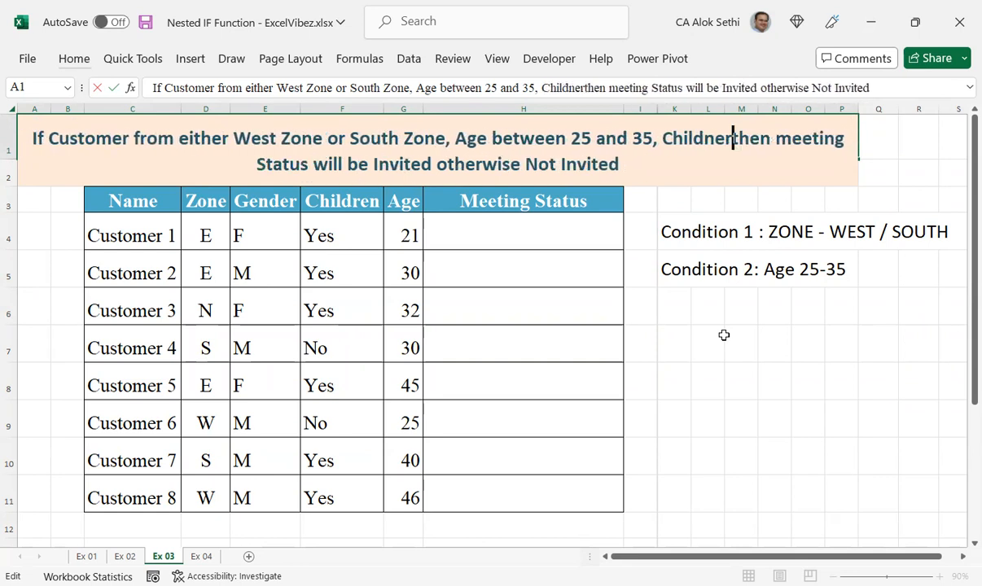
pyautogui.write('ren = No')
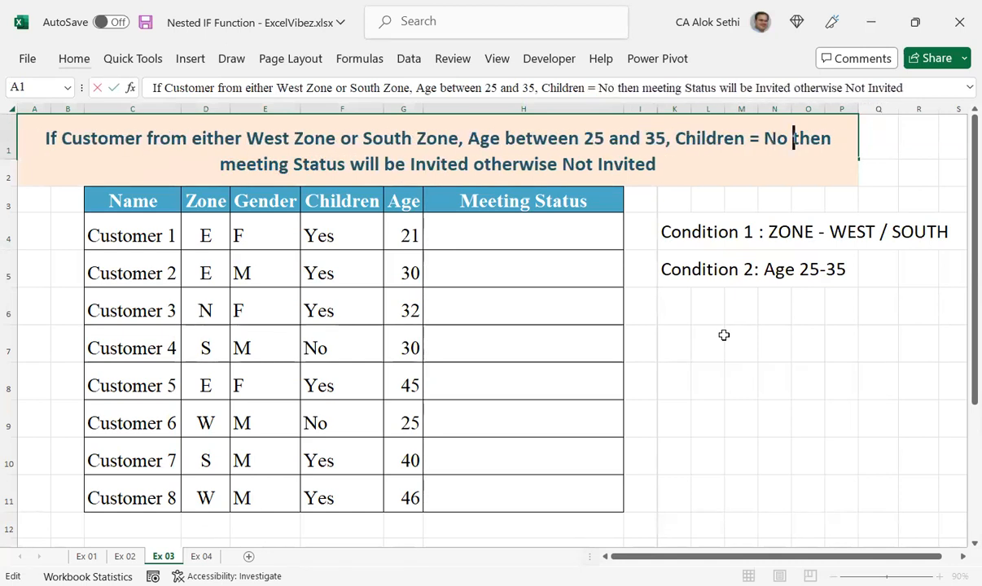
pyautogui.hotkey('shift', 'Left')
pyautogui.hotkey('shift', 'Left')
pyautogui.hotkey('shift', 'Left')
pyautogui.hotkey('shift', 'Left')
pyautogui.hotkey('shift', 'Left')
pyautogui.hotkey('shift', 'Left')
pyautogui.hotkey('shift', 'Left')
pyautogui.hotkey('shift', 'Left')
pyautogui.hotkey('shift', 'Left')
pyautogui.hotkey('shift', 'Left')
pyautogui.hotkey('shift', 'Left')
pyautogui.hotkey('shift', 'Left')
pyautogui.hotkey('shift', 'Left')
pyautogui.hotkey('shift', 'Left')
pyautogui.hotkey('ctrl', 'c')
pyautogui.press('Return')
# - Duplicate the second condition note into cell K6 and change it to "Condition 3: Children = No"
pyautogui.press('Down')
pyautogui.press('Down')
pyautogui.press('Down')
pyautogui.press('Down')
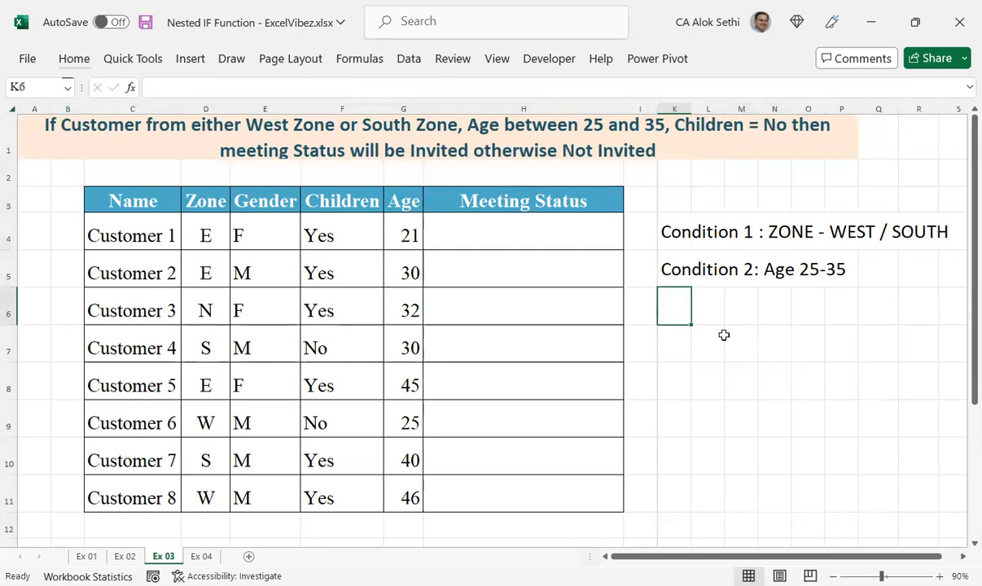
pyautogui.hotkey('ctrl', 'd')
pyautogui.press('F2')
pyautogui.press('BackSpace')
pyautogui.press('BackSpace')
pyautogui.press('BackSpace')
pyautogui.press('BackSpace')
pyautogui.press('BackSpace')
pyautogui.press('BackSpace')
pyautogui.press('BackSpace')
pyautogui.press('BackSpace')
pyautogui.press('BackSpace')
pyautogui.press('BackSpace')
pyautogui.press('BackSpace')
pyautogui.press('BackSpace')
pyautogui.press('BackSpace')
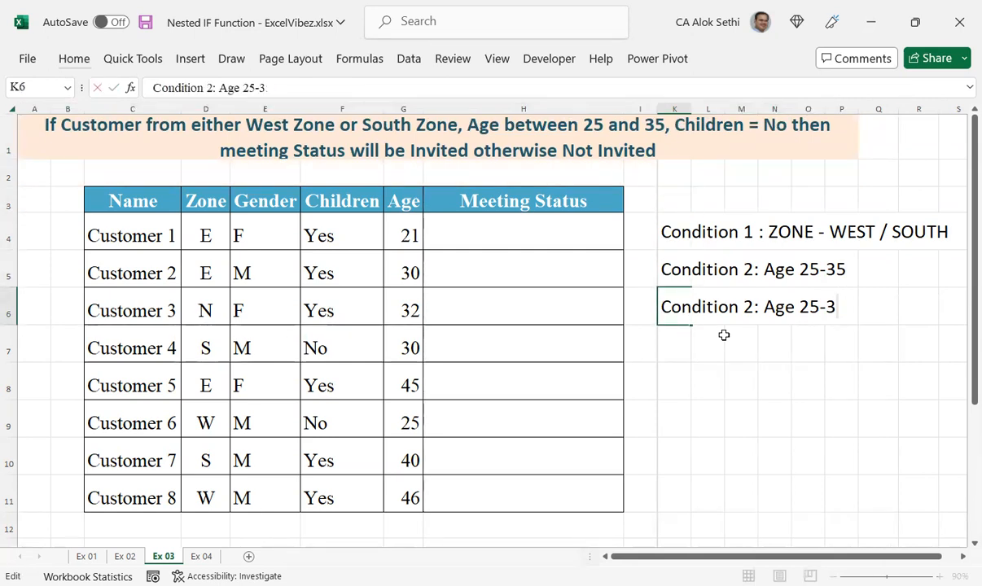
pyautogui.write('3: Children = No')
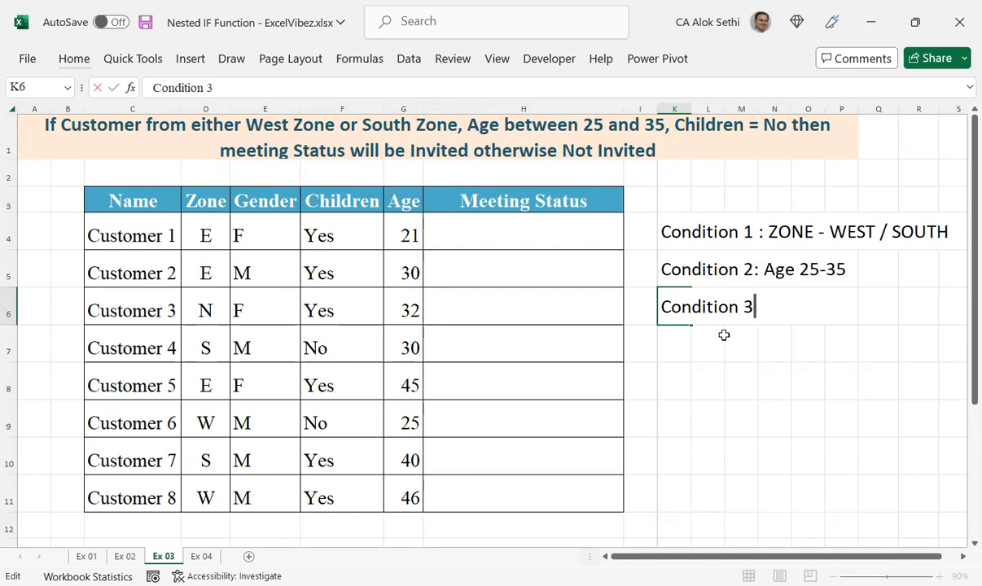
pyautogui.press('Return')
# - Merge and centre the cells K3:R3 above the three condition notes
pyautogui.press('Up')
pyautogui.press('Up')
pyautogui.press('Up')
pyautogui.press('Up')
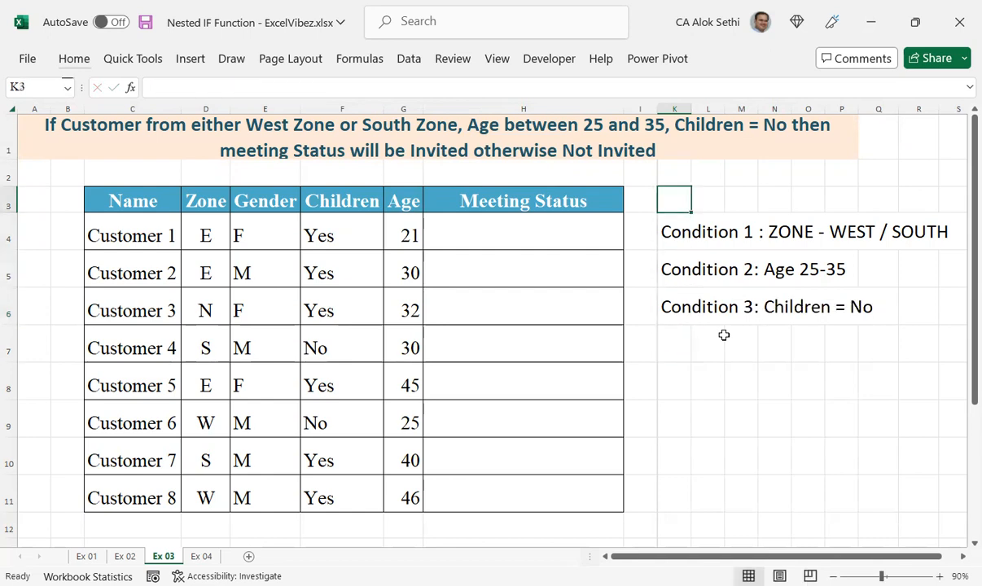
pyautogui.hotkey('shift', 'Right')
pyautogui.hotkey('shift', 'Right')
pyautogui.hotkey('shift', 'Right')
pyautogui.hotkey('shift', 'Right')
pyautogui.hotkey('shift', 'Right')
pyautogui.hotkey('shift', 'Right')
pyautogui.hotkey('shift', 'Right')
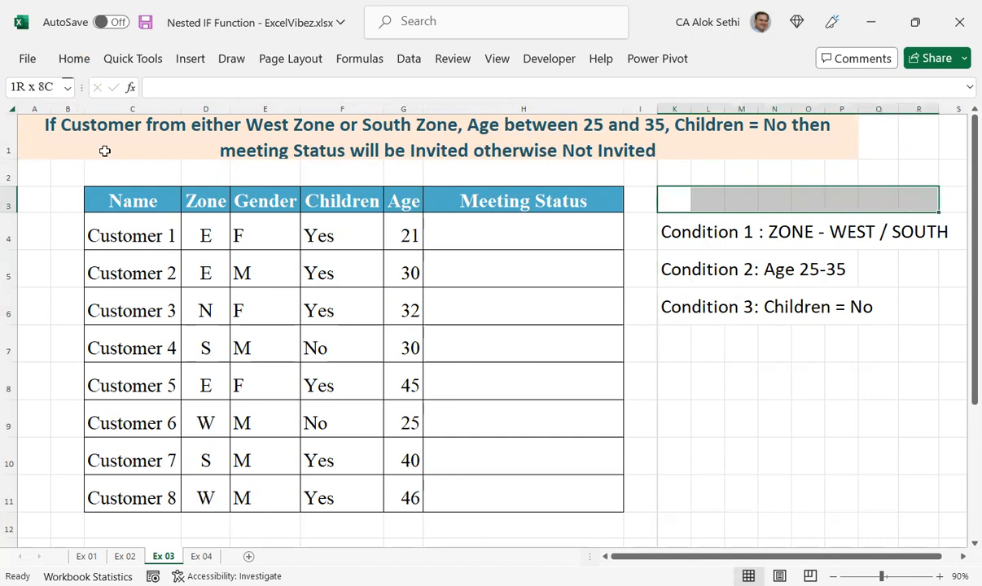
pyautogui.hotkey('alt', 'h')
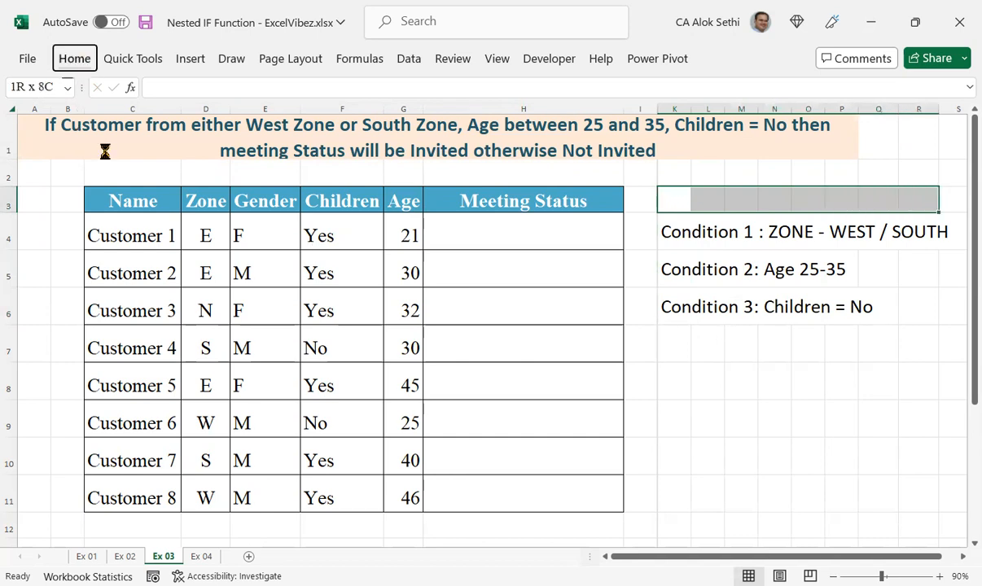
pyautogui.write('mc')
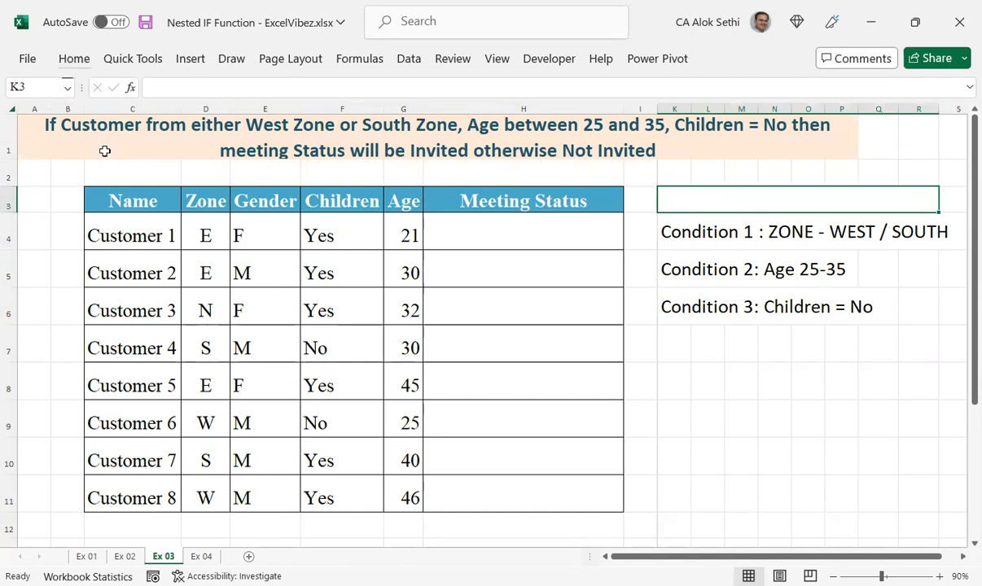
# - Enter the title "Test all these conditions" in the merged cell K3 and make it bold
pyautogui.write('Test')
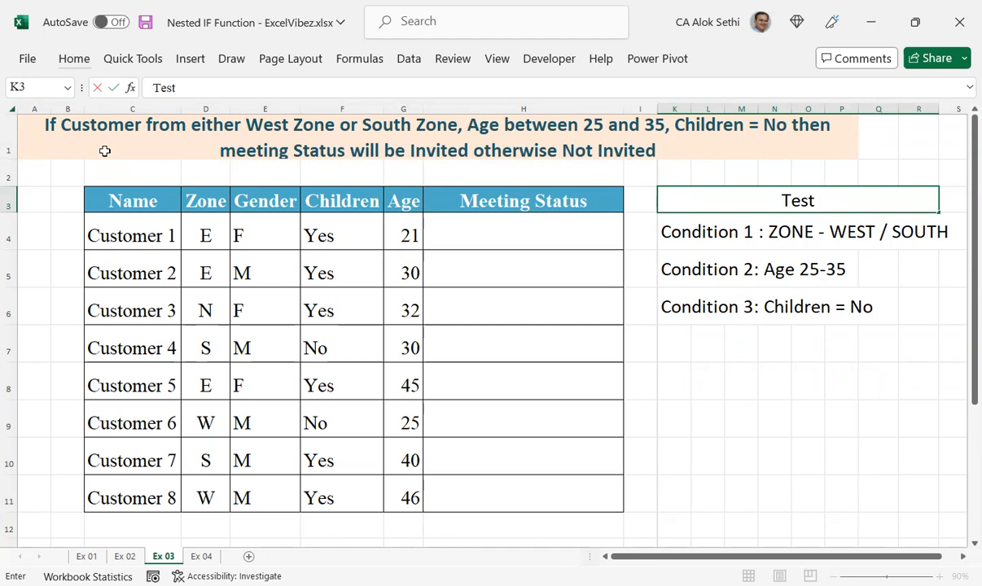
pyautogui.write('al')
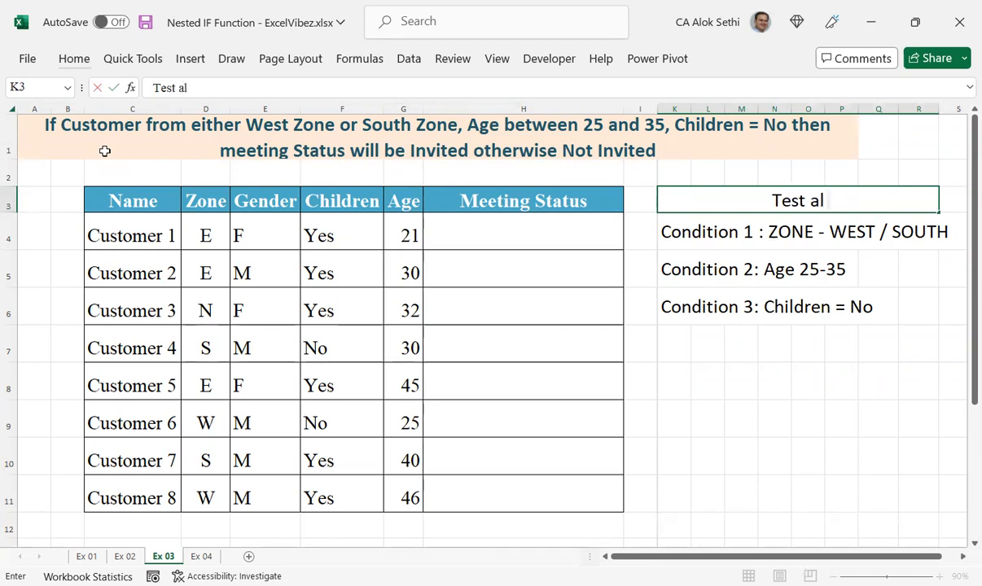
pyautogui.write('l these co')
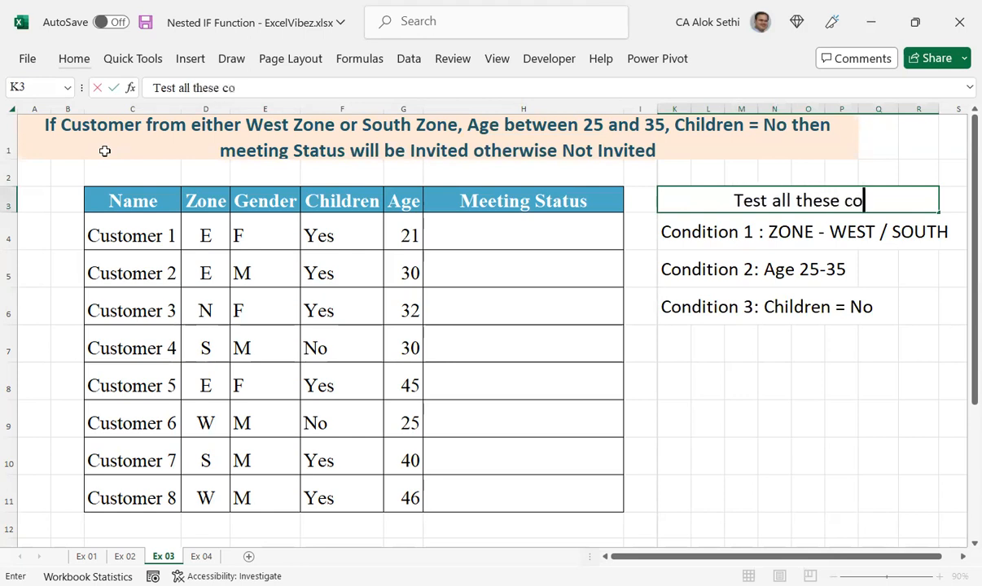
pyautogui.write('nditions')
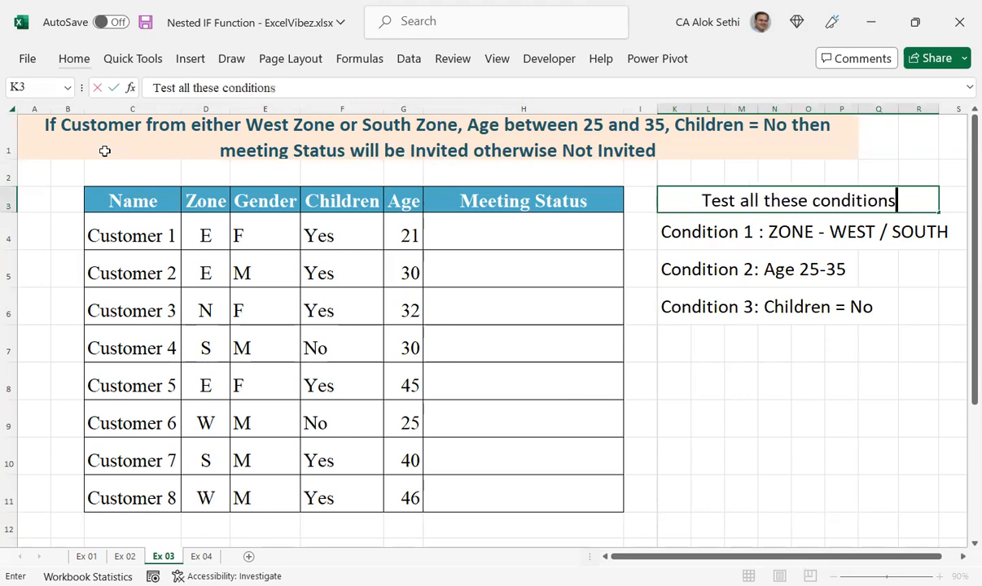
pyautogui.press('Return')
pyautogui.press('Up')
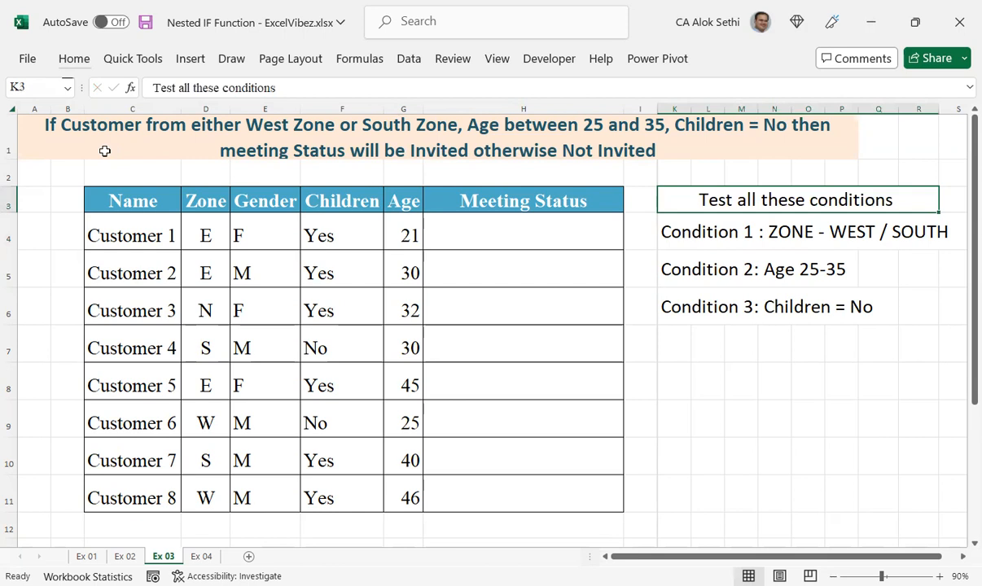
pyautogui.hotkey('ctrl', 'b')
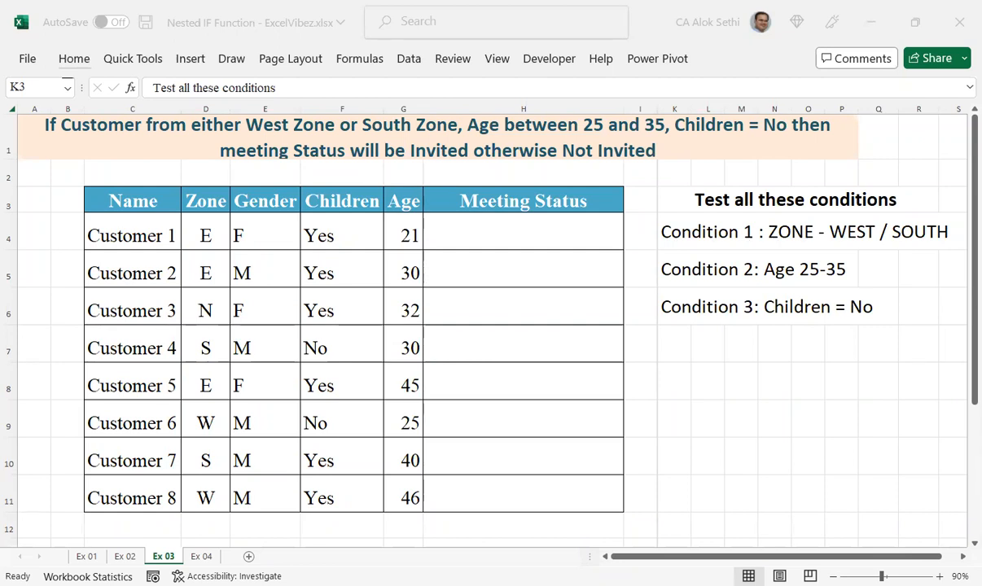
pyautogui.click(683, 407)
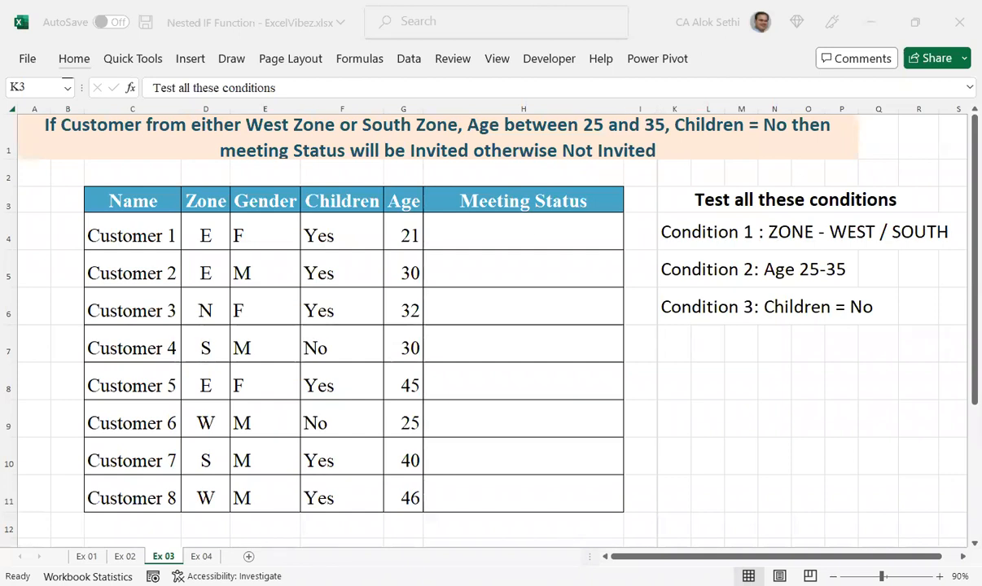
pyautogui.click(527, 231)
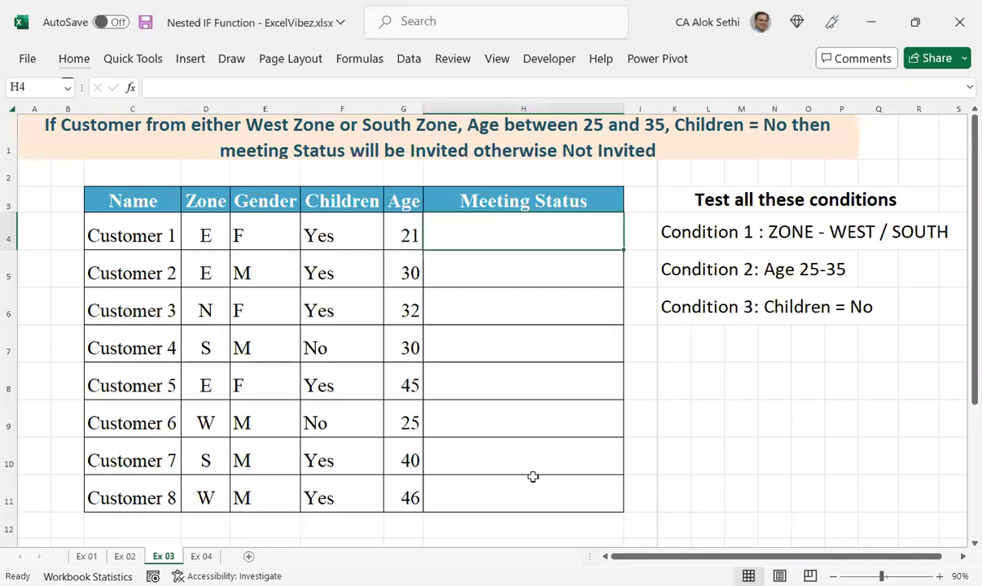
pyautogui.click(533, 503)
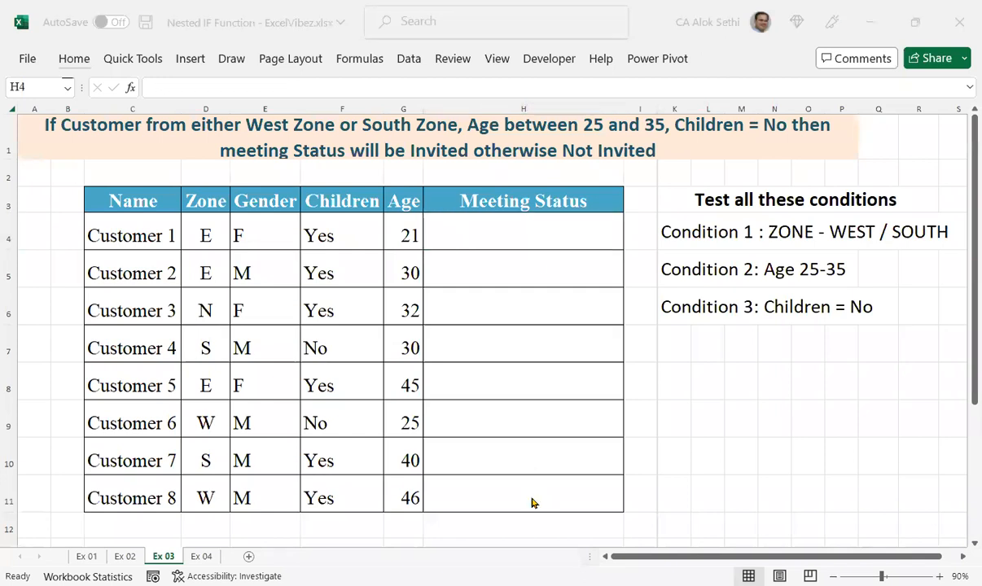
pyautogui.click(565, 221)
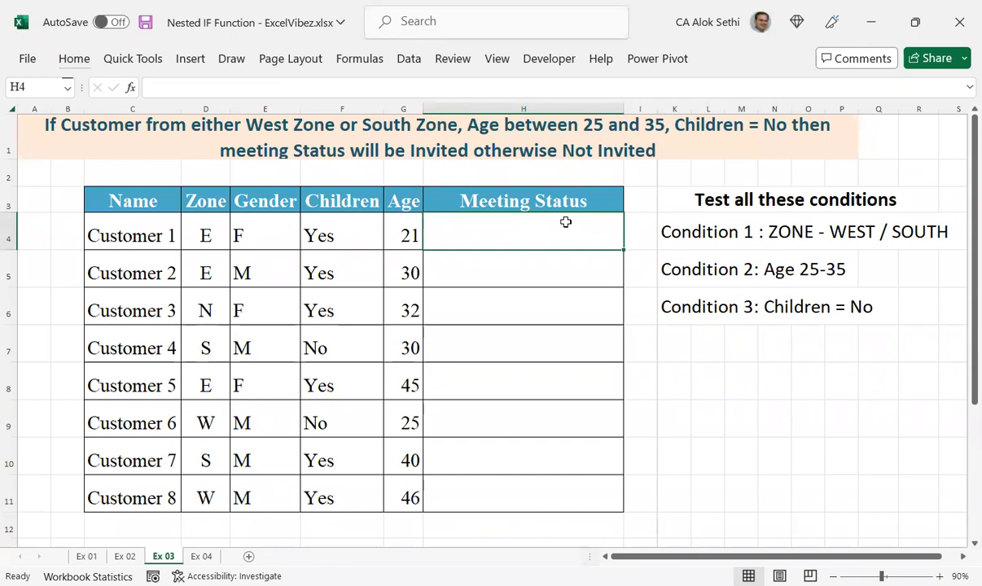
pyautogui.keyDown('ctrl'); pyautogui.scroll(2, 546, 249); pyautogui.keyUp('ctrl')
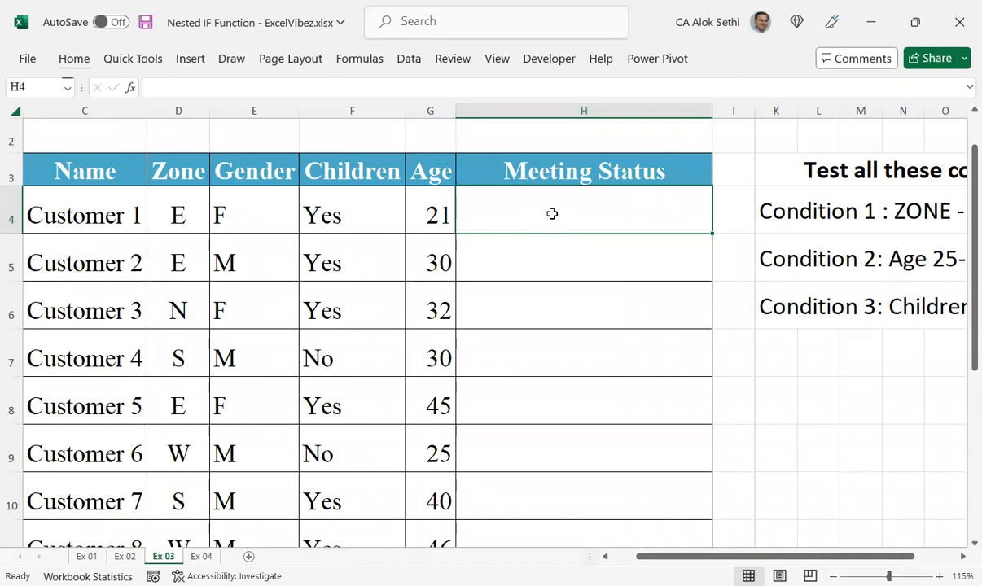
pyautogui.doubleClick(552, 213)
pyautogui.write('=o')
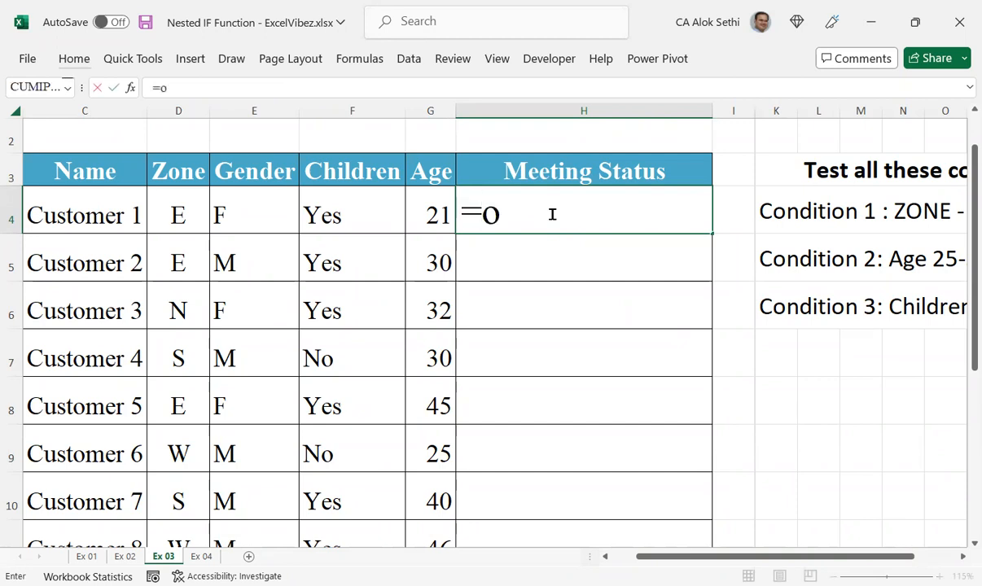
pyautogui.write('r')
pyautogui.press('Tab')
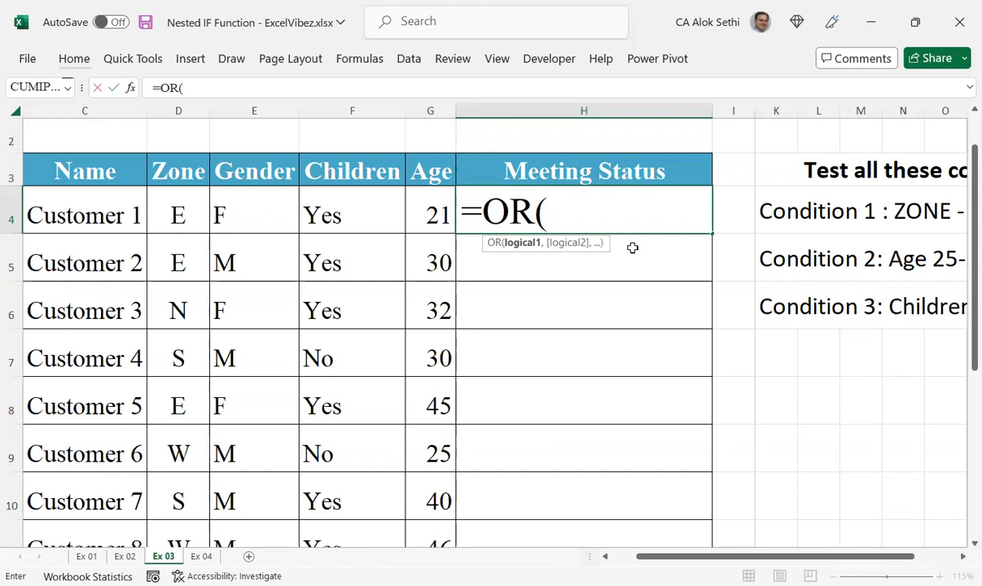
pyautogui.press('Escape')
# - Start an OR formula in cell H4 with the zone tests D4=W and D4=S as its first two arguments
pyautogui.scroll(-2, 632, 248)
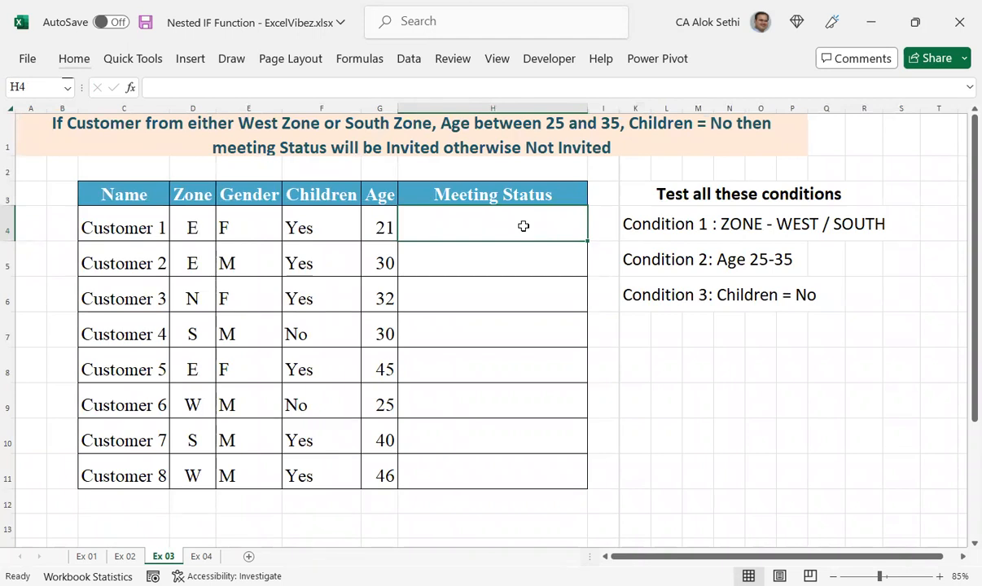
pyautogui.write('=O')
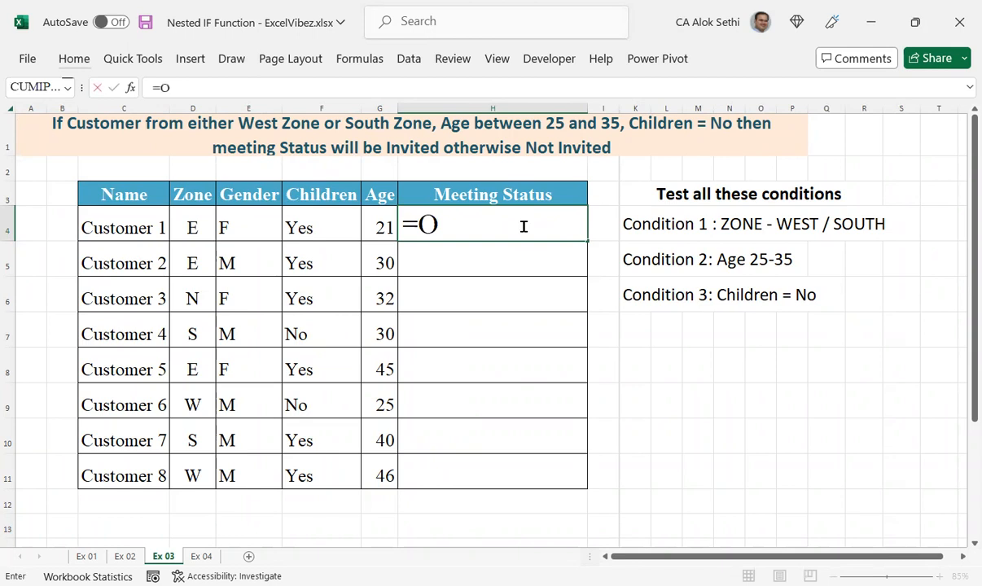
pyautogui.write('R(')
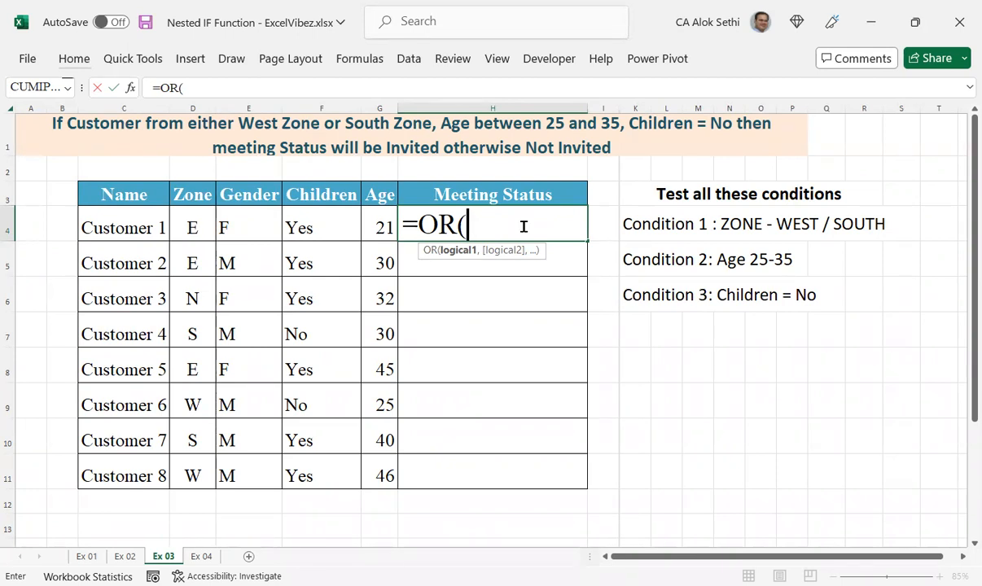
pyautogui.write('D')
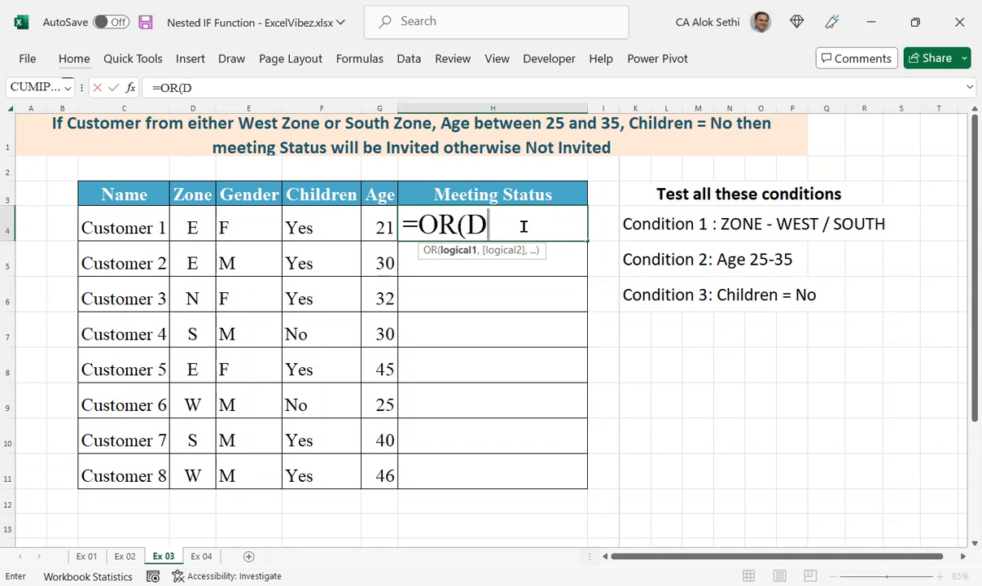
pyautogui.write('4=')
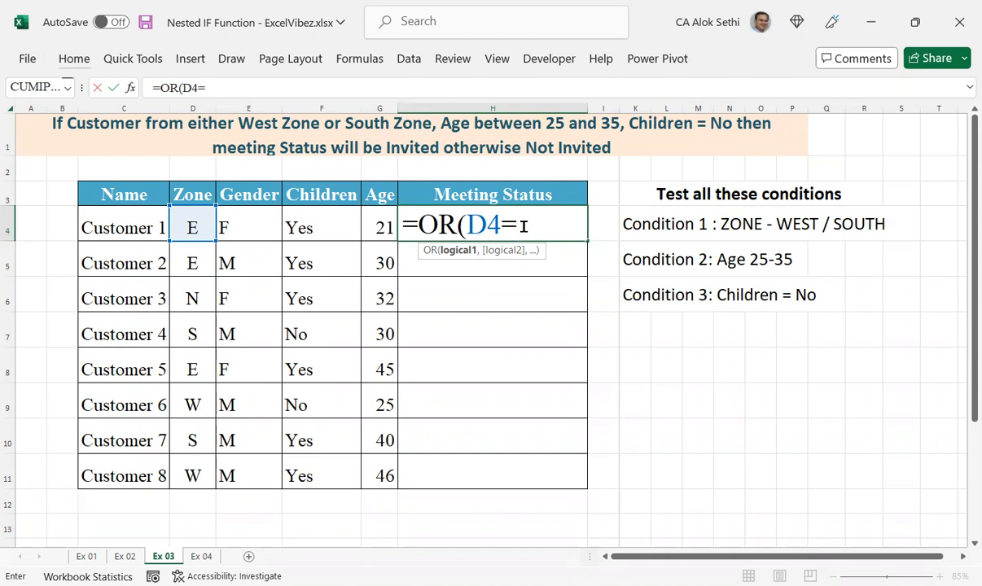
pyautogui.write('W')
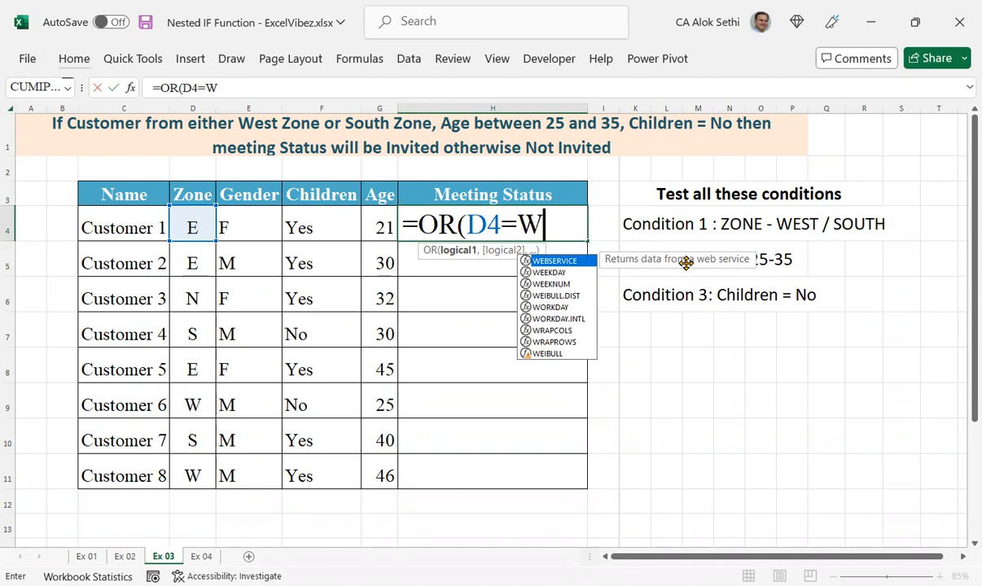
pyautogui.write(',')
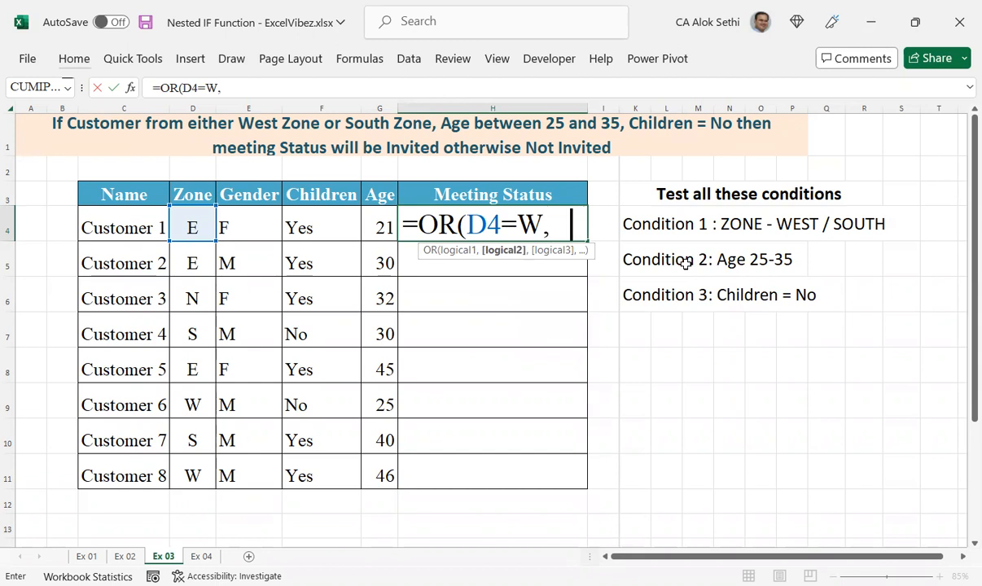
pyautogui.write('D4=')
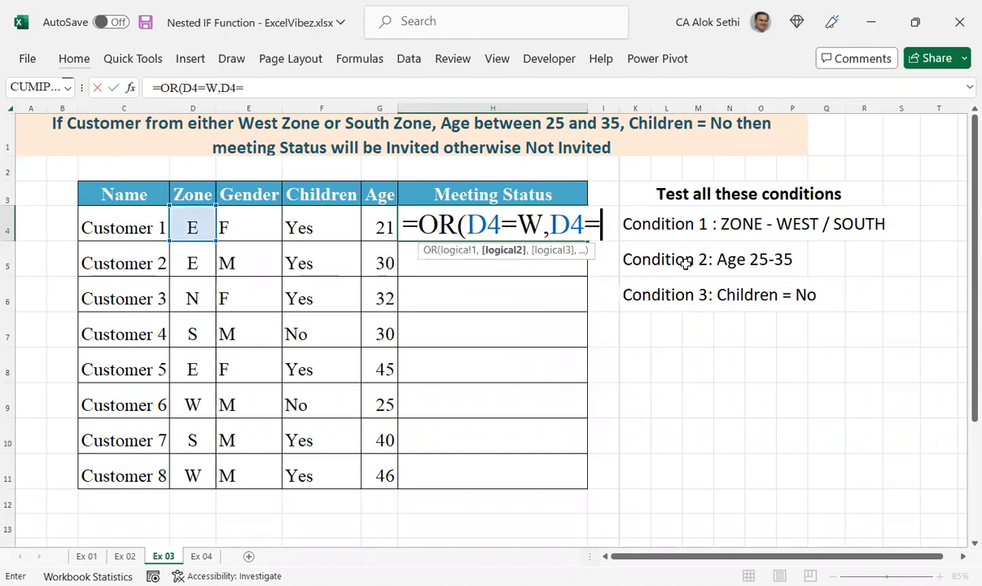
pyautogui.write('S,')
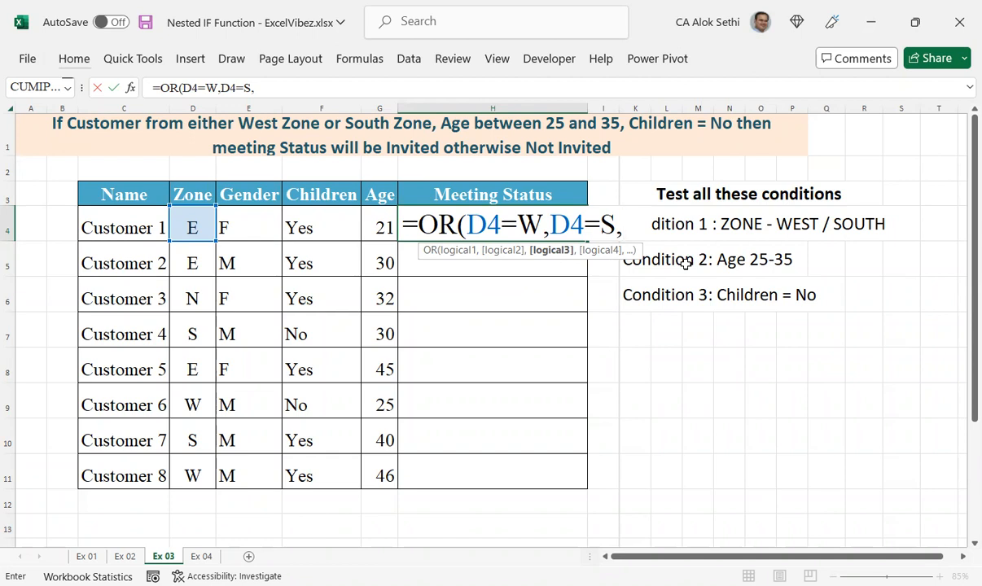
# - Add the age test 35<G4>25 as the third argument of the OR formula in H4
pyautogui.write('G4')
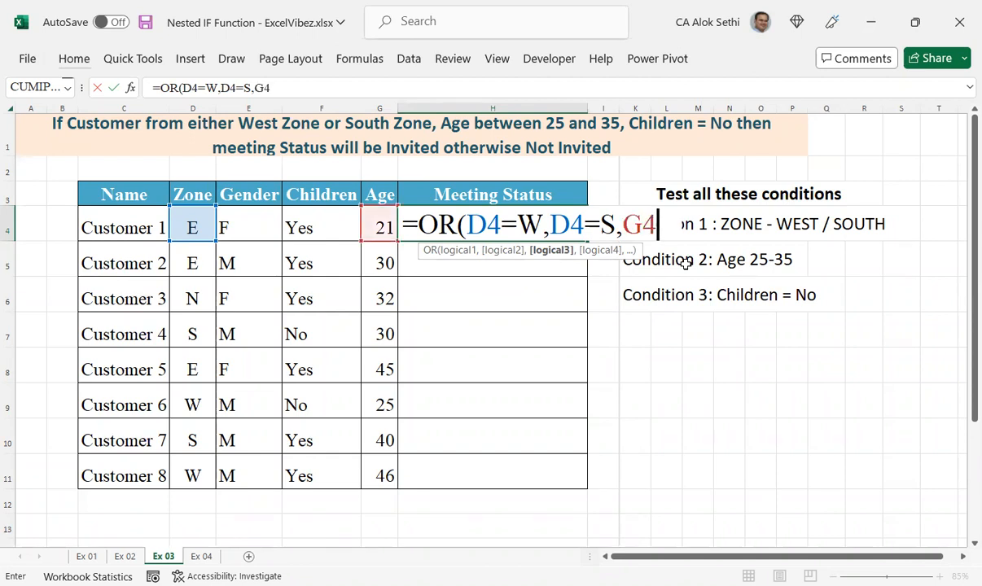
pyautogui.press('BackSpace')
pyautogui.press('BackSpace')
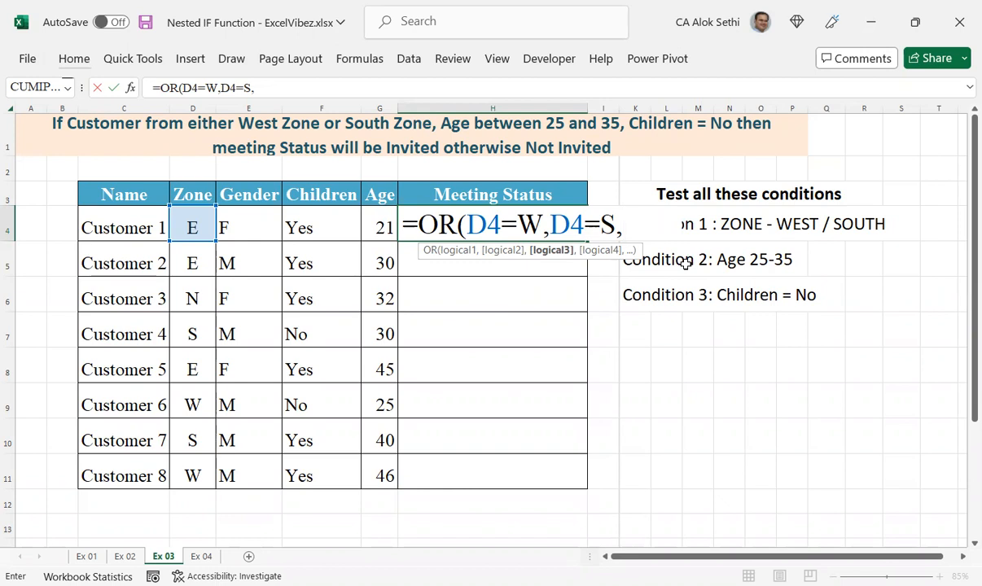
pyautogui.write('25>')
pyautogui.press('BackSpace')
pyautogui.press('BackSpace')
pyautogui.press('BackSpace')
pyautogui.write('35')
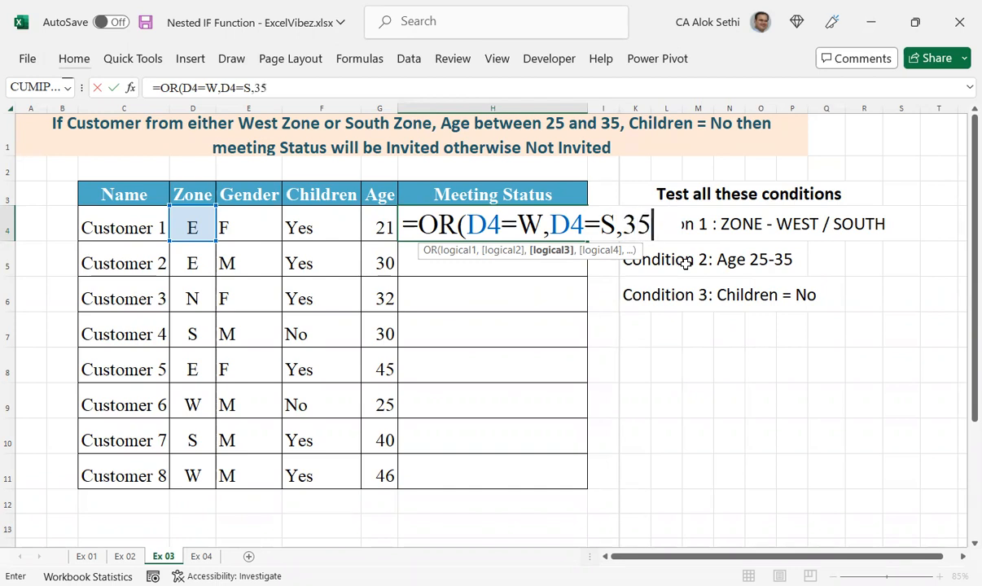
pyautogui.write('>')
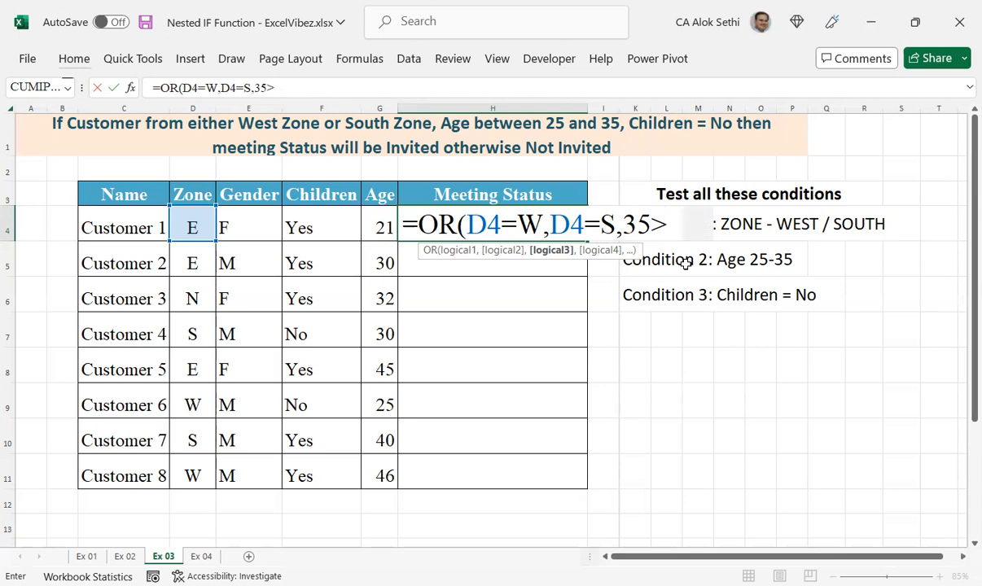
pyautogui.write('G4>')
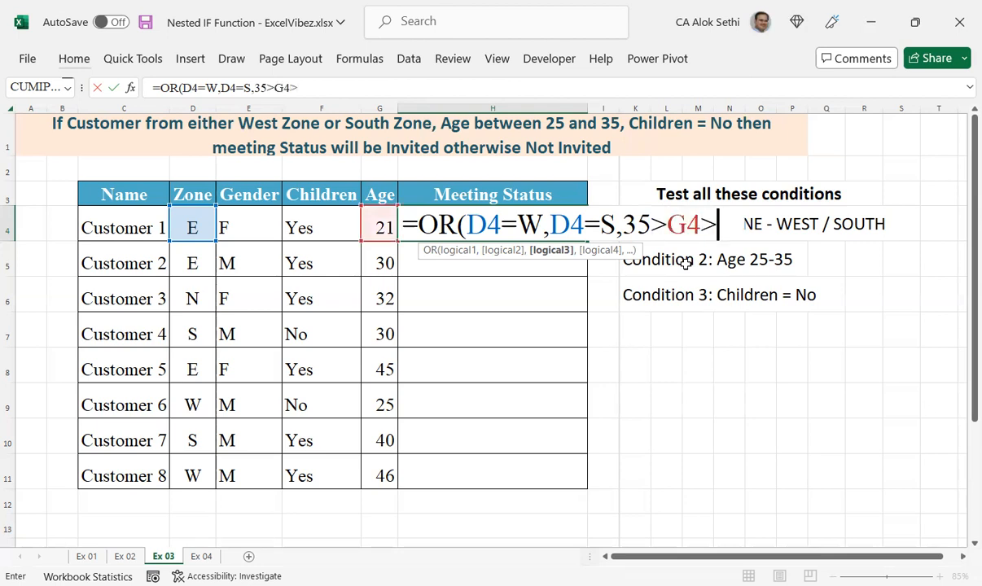
pyautogui.write('25')
pyautogui.click(667, 224)
pyautogui.press('BackSpace')
pyautogui.write('<')
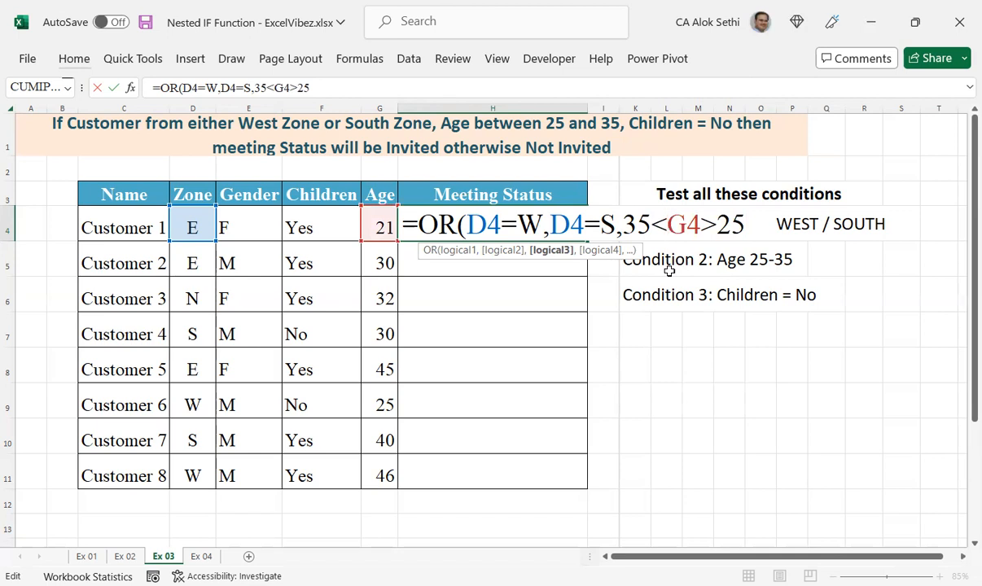
# - Add the children test F4="No" as the fourth argument and complete the OR formula in H4
pyautogui.press('Right')
pyautogui.press('Right')
pyautogui.press('Right')
pyautogui.press('Right')
pyautogui.press('Right')
pyautogui.write(',')
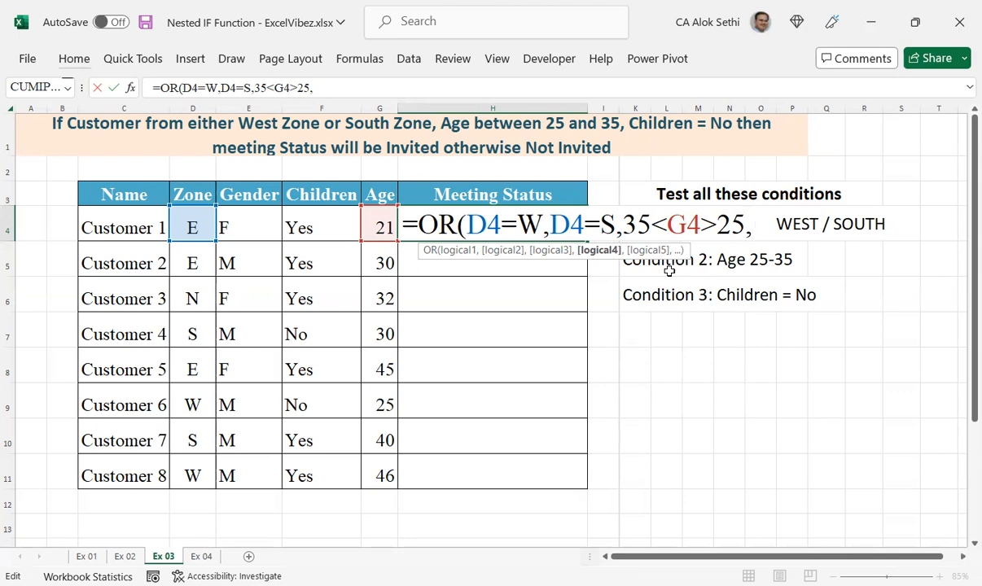
pyautogui.write('F4')
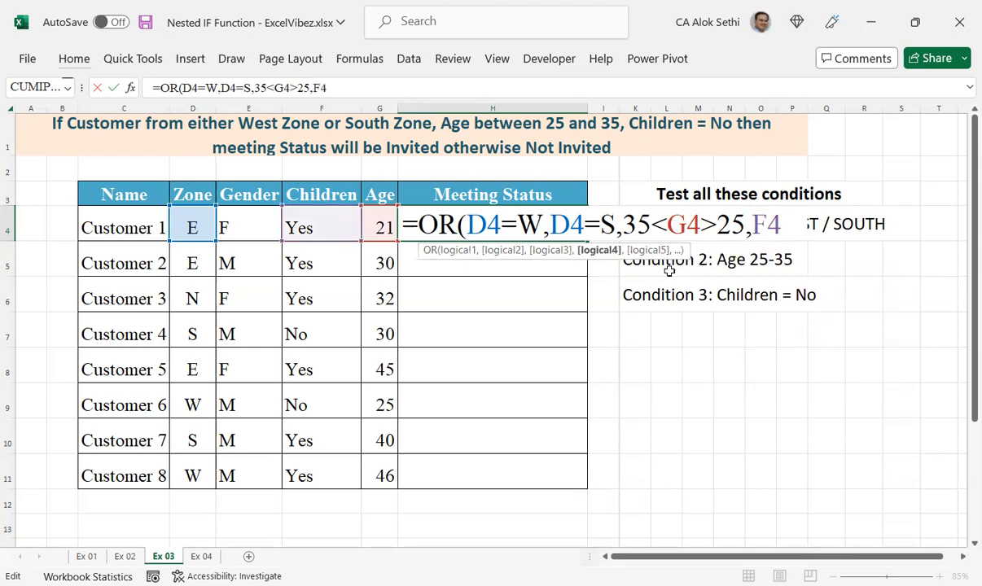
pyautogui.write('="nO')
pyautogui.press('BackSpace')
pyautogui.press('BackSpace')
pyautogui.write('No')
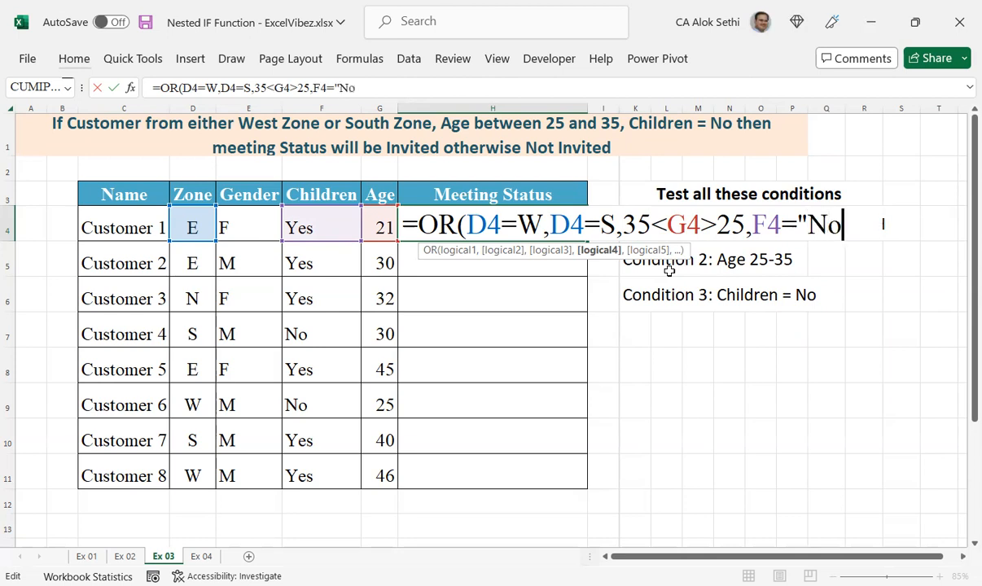
pyautogui.write('"')
pyautogui.write(')')
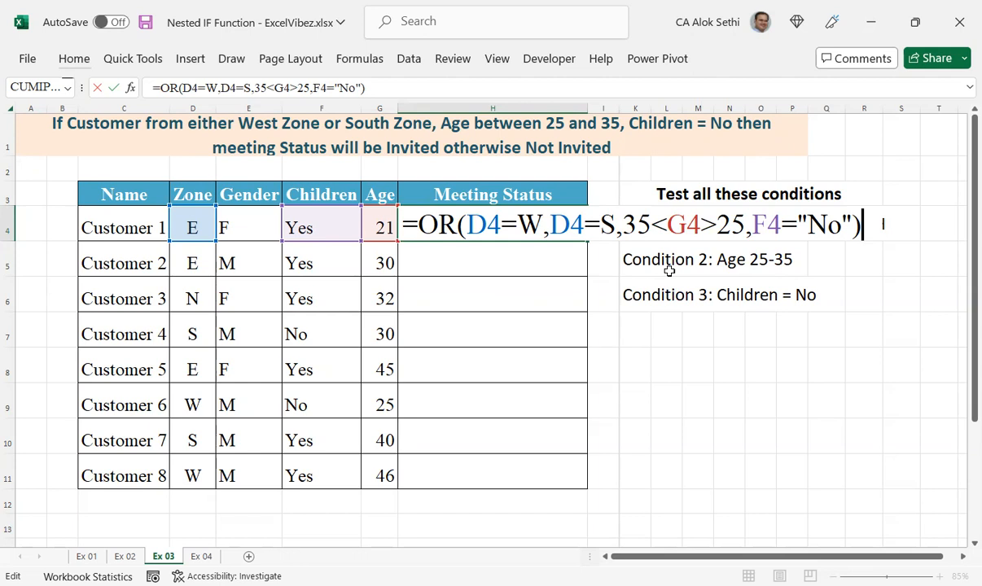
pyautogui.press('Return')
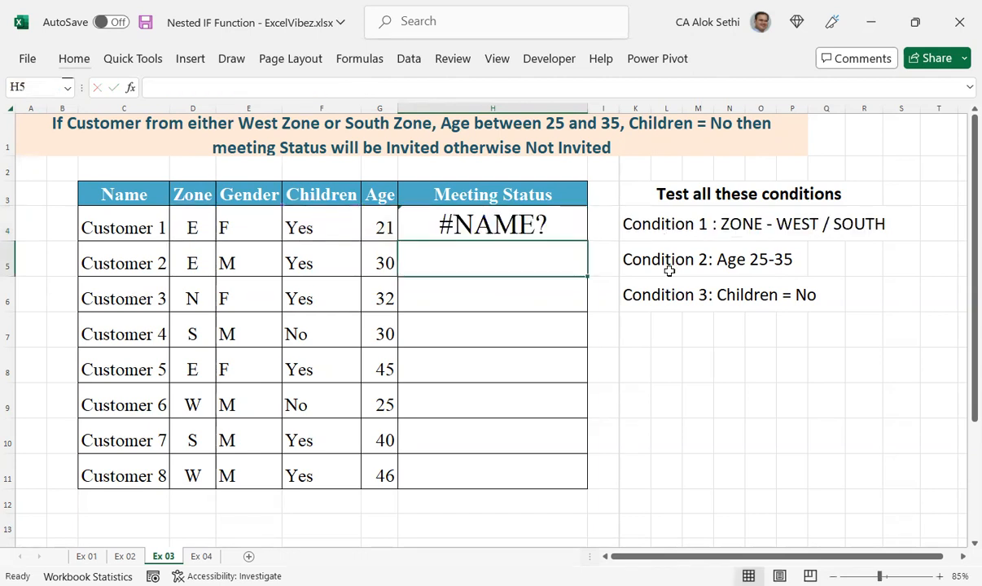
# - Enclose the zone values W and S in quotation marks in the OR formula in H4
pyautogui.press('Up')
pyautogui.press('F2')
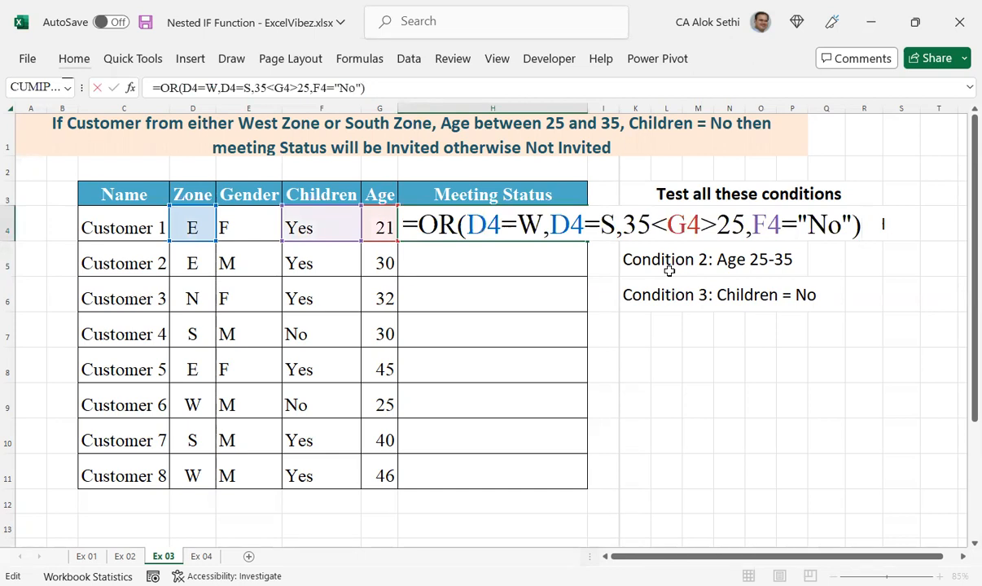
pyautogui.press('F2')
pyautogui.press('F2')
pyautogui.press('Left')
pyautogui.press('Left')
pyautogui.press('Left')
pyautogui.press('Left')
pyautogui.press('Left')
pyautogui.press('Left')
pyautogui.press('Left')
pyautogui.press('Left')
pyautogui.press('Left')
pyautogui.press('Left')
pyautogui.press('Left')
pyautogui.press('Left')
pyautogui.press('Left')
pyautogui.press('Left')
pyautogui.press('Left')
pyautogui.press('Left')
pyautogui.press('Left')
pyautogui.press('Left')
pyautogui.press('Left')
pyautogui.press('Left')
pyautogui.press('Left')
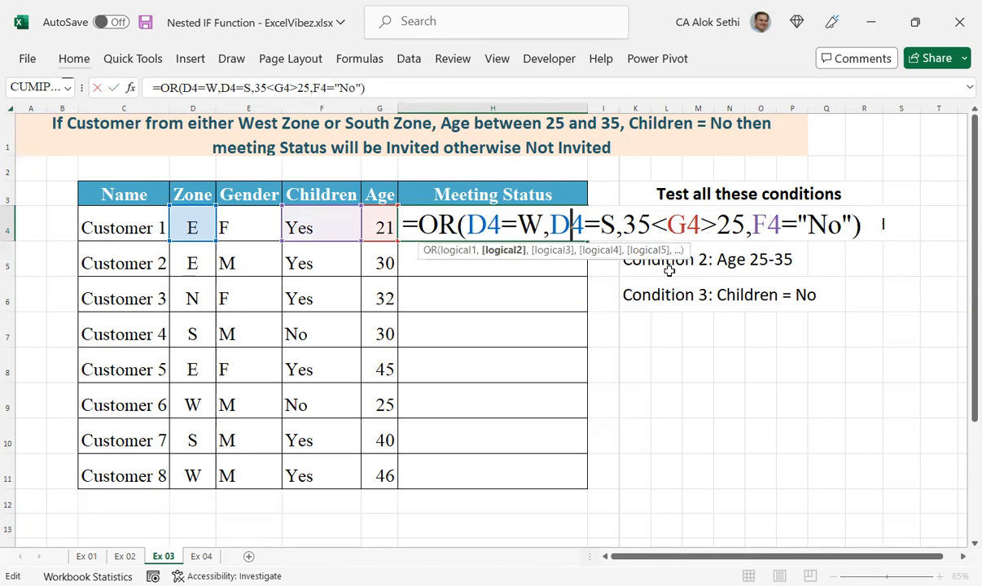
pyautogui.press('Left')
pyautogui.press('Left')
pyautogui.press('Left')
pyautogui.press('Left')
pyautogui.press('Left')
pyautogui.press('Left')
pyautogui.press('Left')
pyautogui.press('Left')
pyautogui.press('Left')
pyautogui.press('Right')
pyautogui.press('Right')
pyautogui.press('Right')
pyautogui.press('Right')
pyautogui.press('Right')
pyautogui.press('Right')
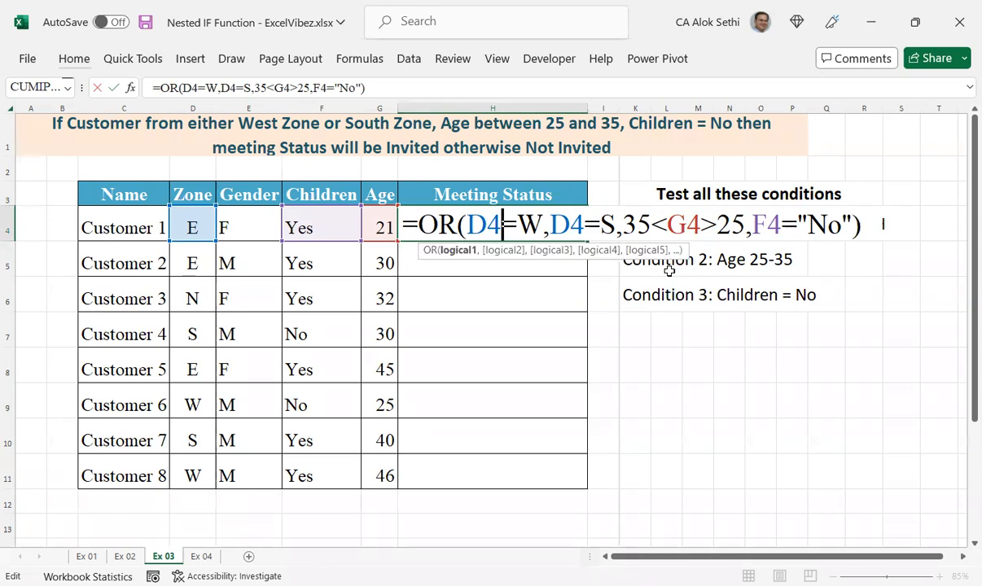
pyautogui.press('Right')
pyautogui.write('"')
pyautogui.press('Right')
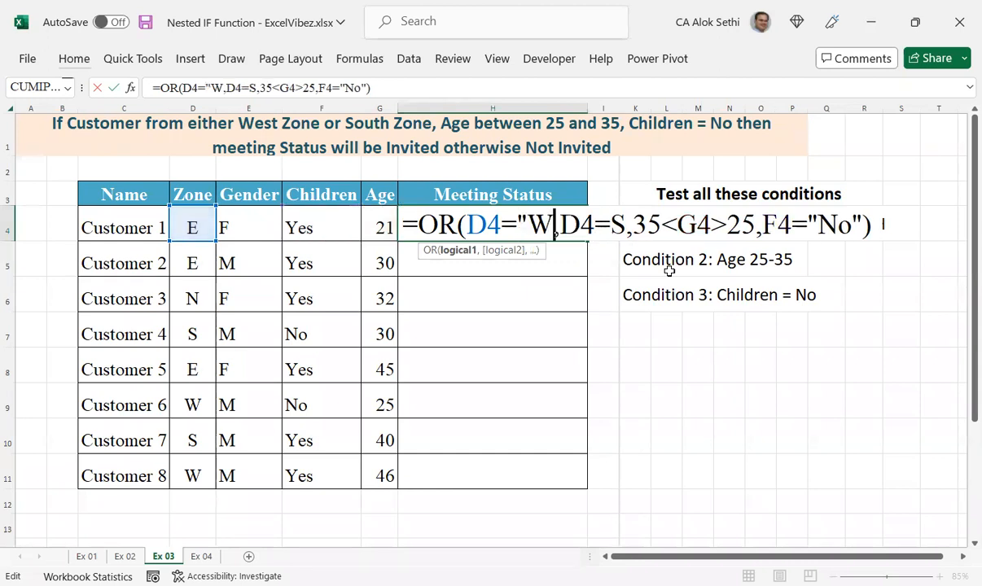
pyautogui.write('"')
pyautogui.press('Right')
pyautogui.press('Right')
pyautogui.press('Right')
pyautogui.press('Right')
pyautogui.write('"')
pyautogui.press('Right')
pyautogui.write('"')
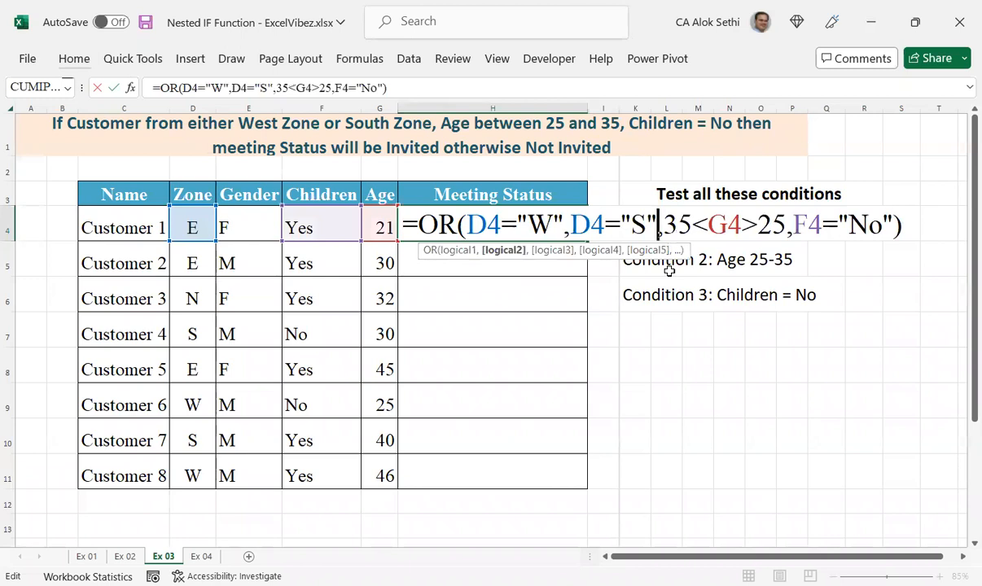
pyautogui.press('Return')
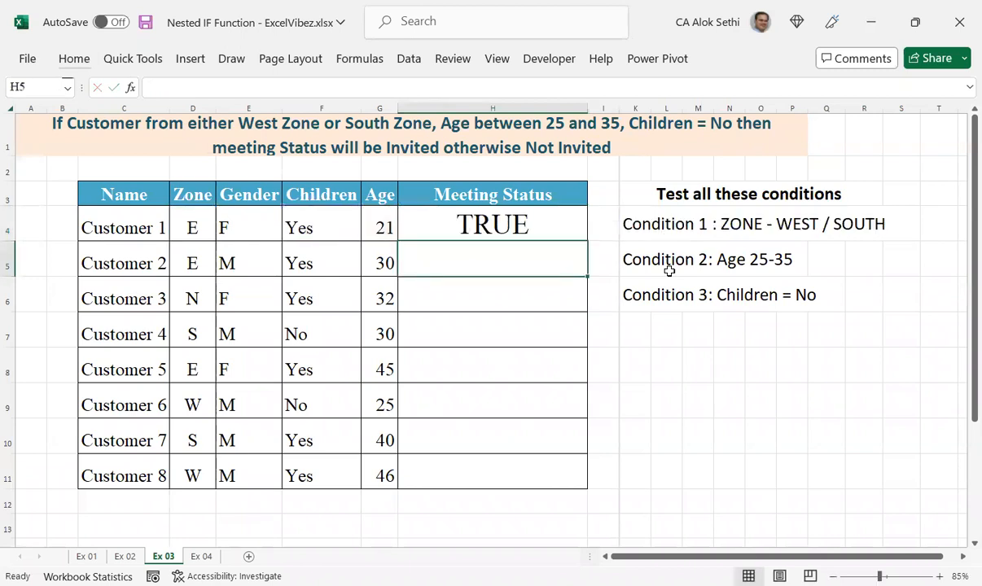
pyautogui.press('Up')
pyautogui.press('F2')
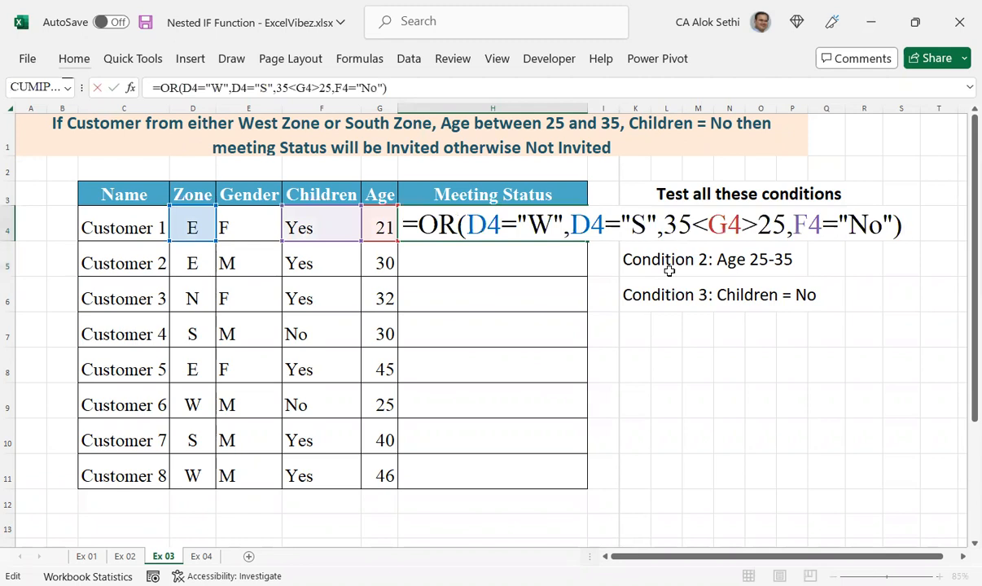
pyautogui.press('Escape')
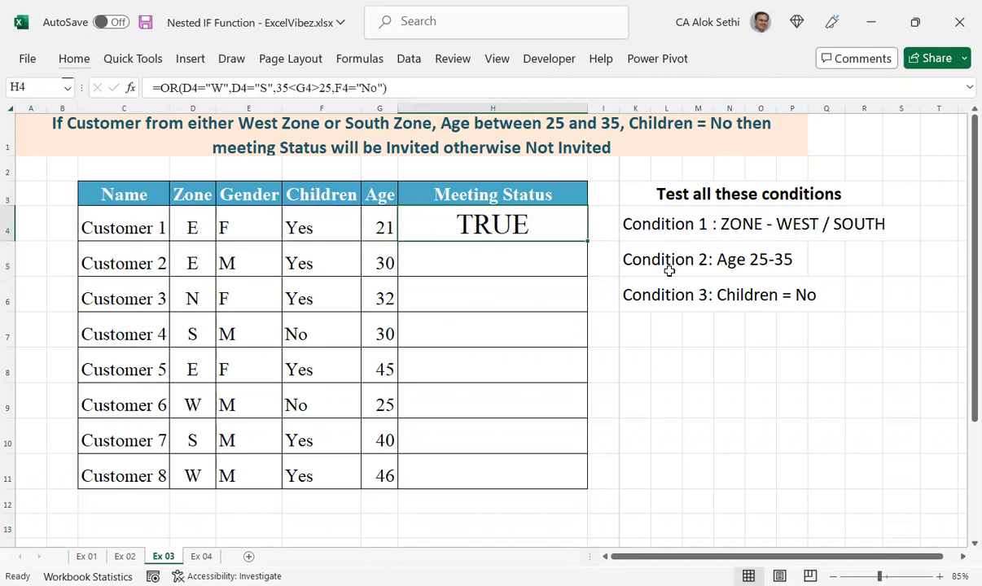
# - Fill the OR formula in H4 down through H11 for all the customers
pyautogui.hotkey('shift', 'Down')
pyautogui.hotkey('shift', 'Down')
pyautogui.hotkey('shift', 'Down')
pyautogui.hotkey('shift', 'Down')
pyautogui.hotkey('shift', 'Down')
pyautogui.hotkey('shift', 'Down')
pyautogui.hotkey('shift', 'Down')
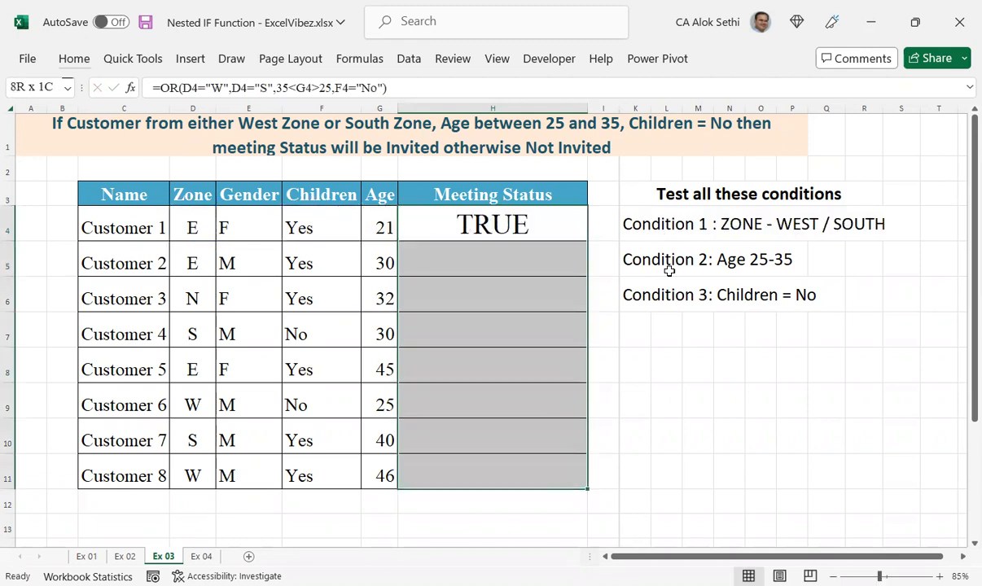
pyautogui.hotkey('ctrl', 'd')
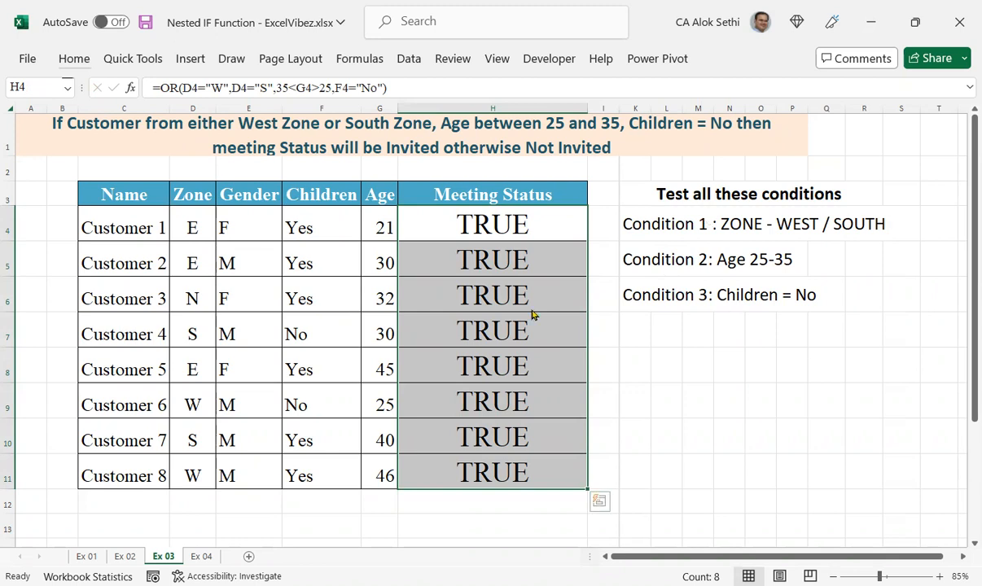
pyautogui.hotkey('ctrl', '2')
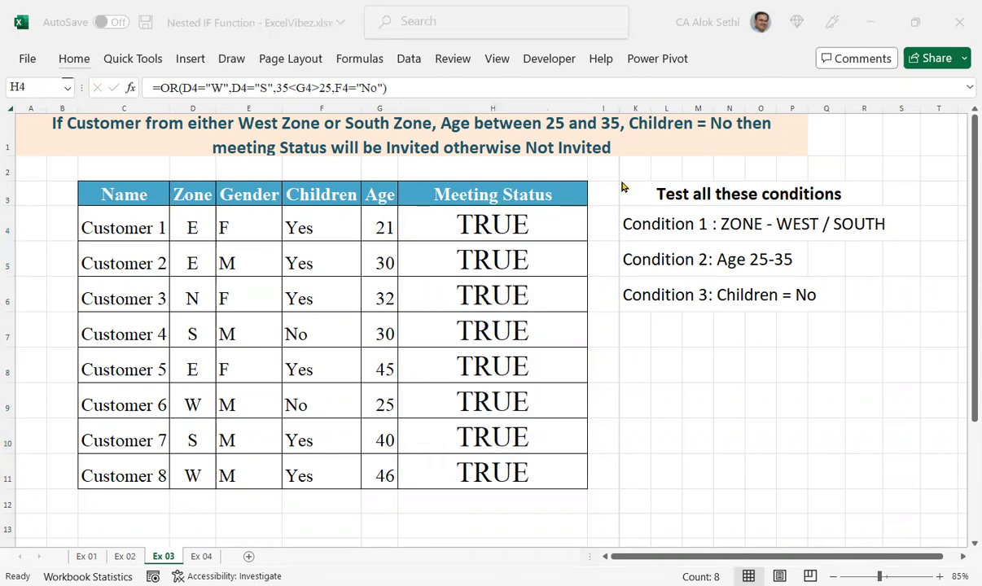
pyautogui.click(541, 225)
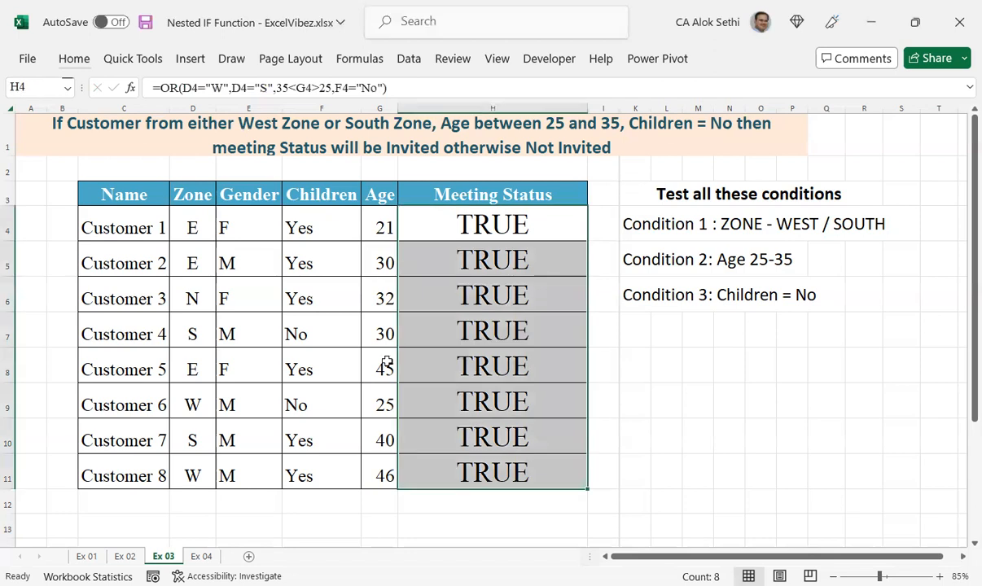
# - Set the age of Customer 2 in cell G5 to 40
pyautogui.press('Down')
pyautogui.press('Down')
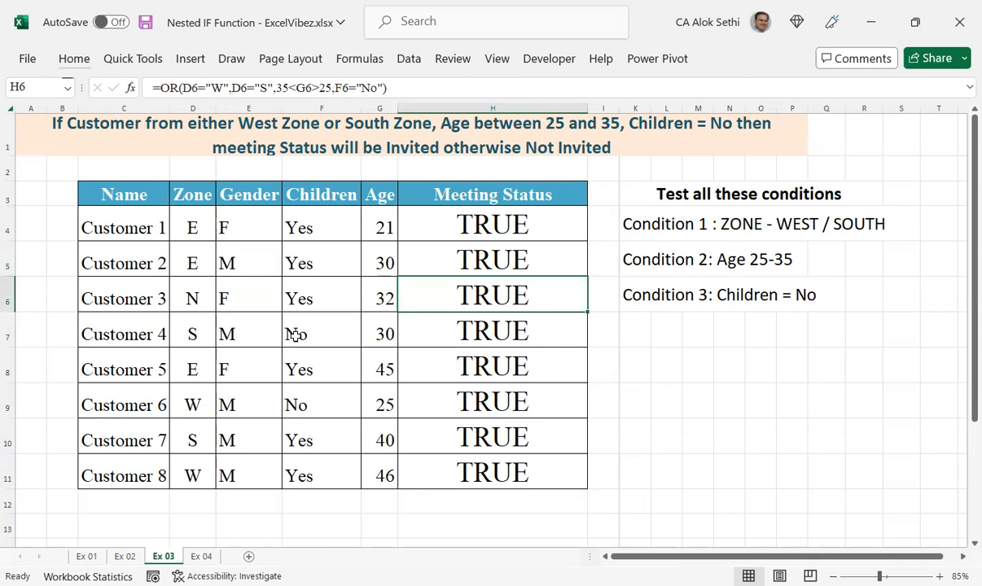
pyautogui.press('Up')
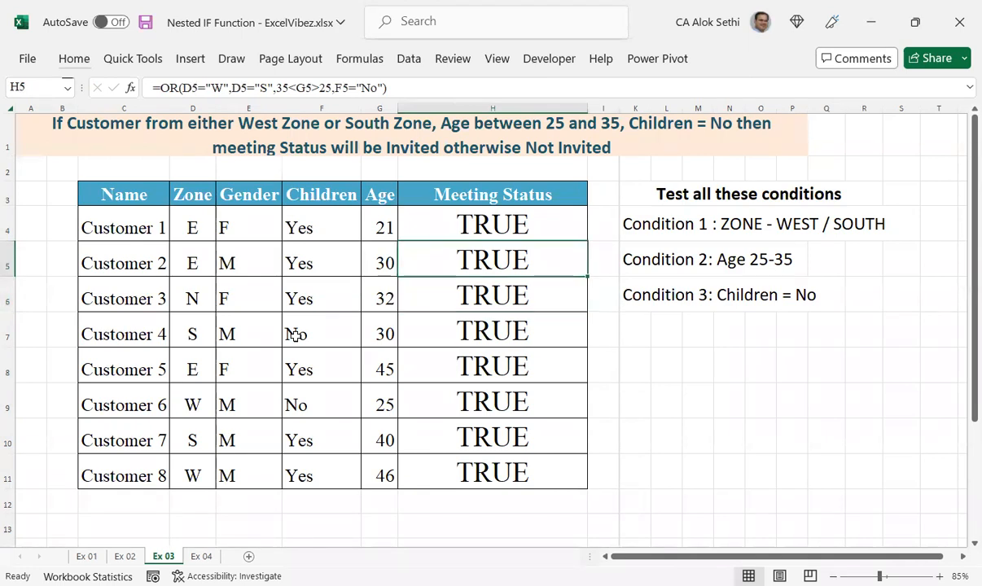
pyautogui.press('Left')
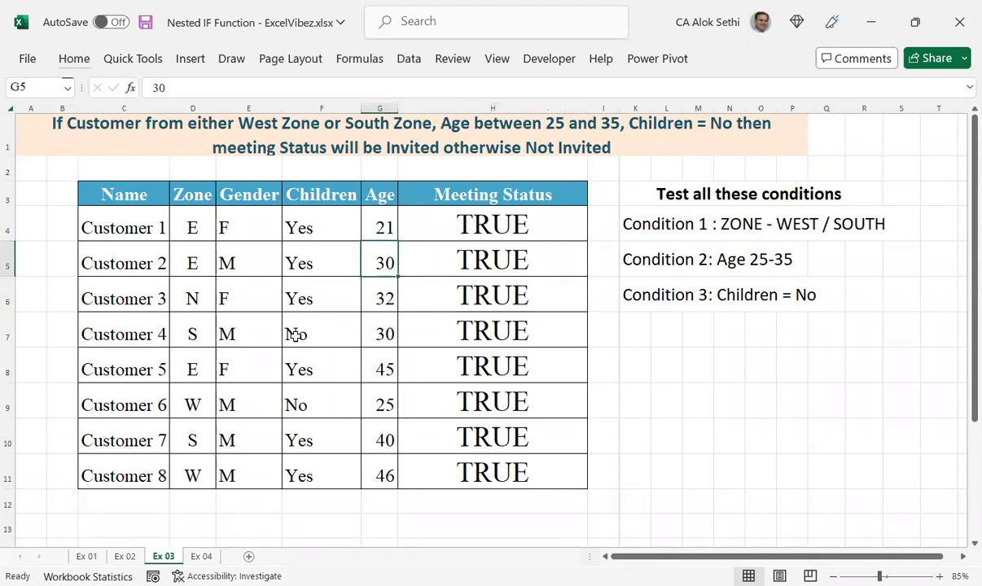
pyautogui.write('40')
pyautogui.press('Return')
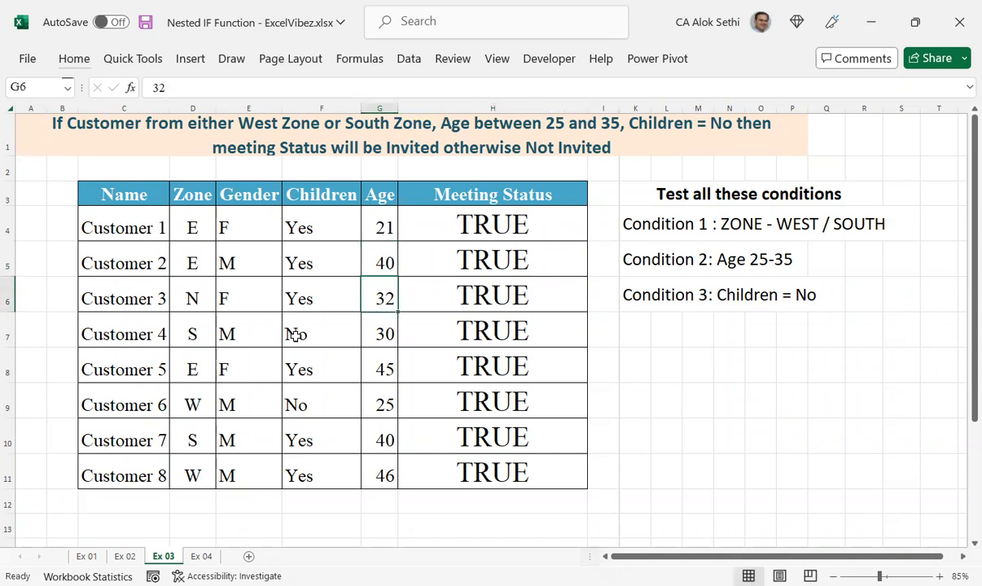
# - Examine the OR formula in H5 against the zone, children and age values of Customer 2
pyautogui.press('Up')
pyautogui.press('Left')
pyautogui.press('Left')
pyautogui.press('Left')
pyautogui.press('Right')
pyautogui.press('Right')
pyautogui.press('Right')
pyautogui.press('Right')
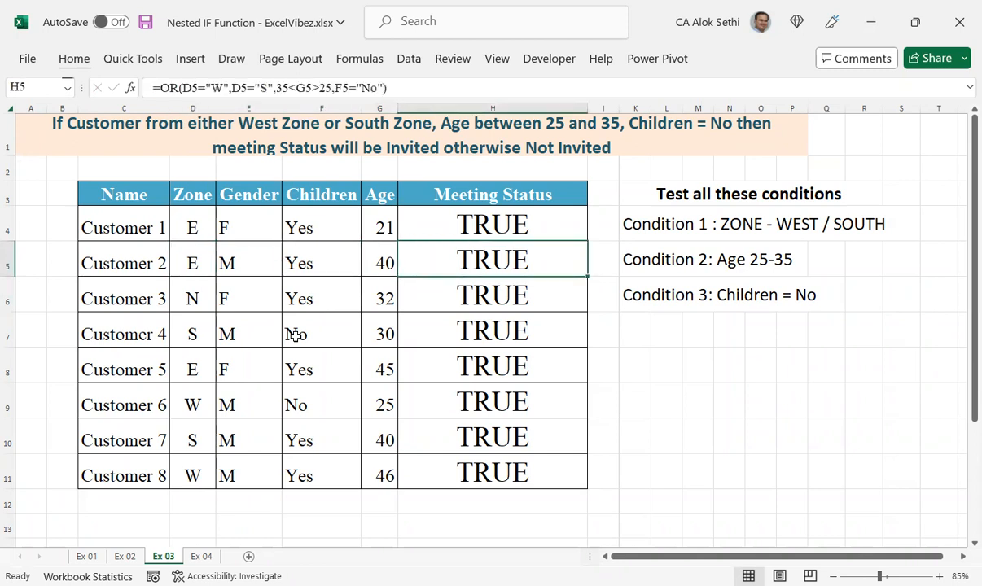
pyautogui.press('F2')
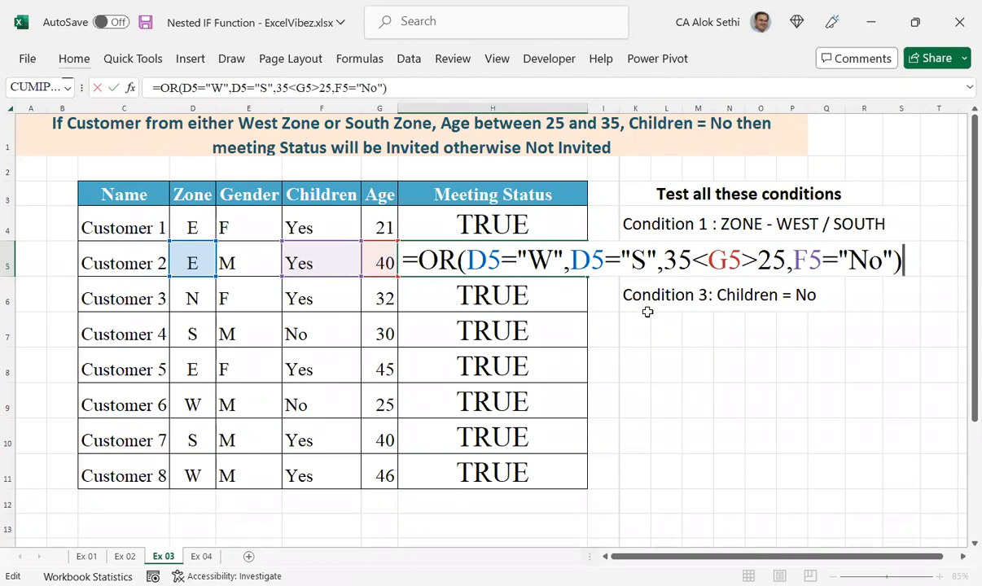
pyautogui.hotkey('ctrl', 'Return')
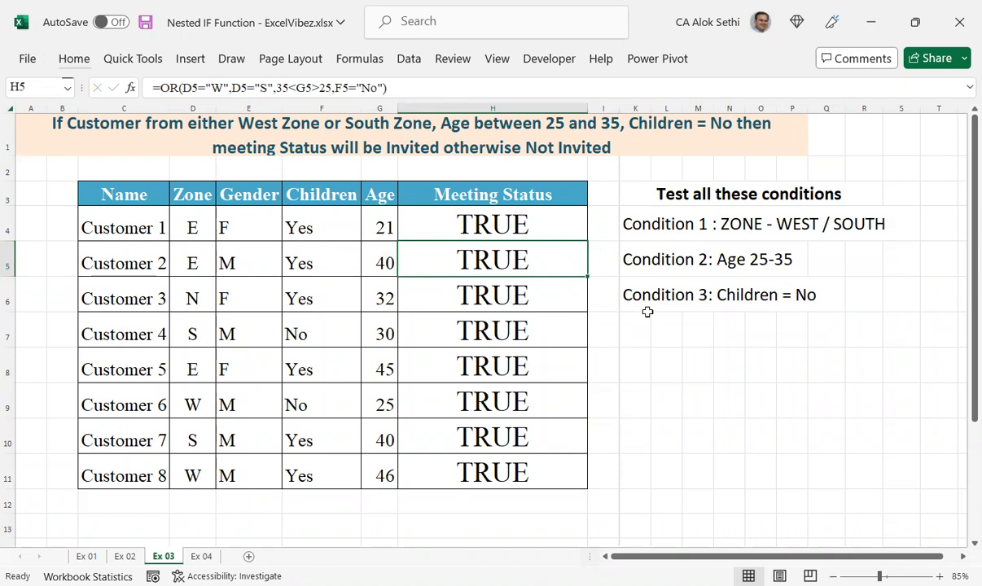
pyautogui.press('F2')
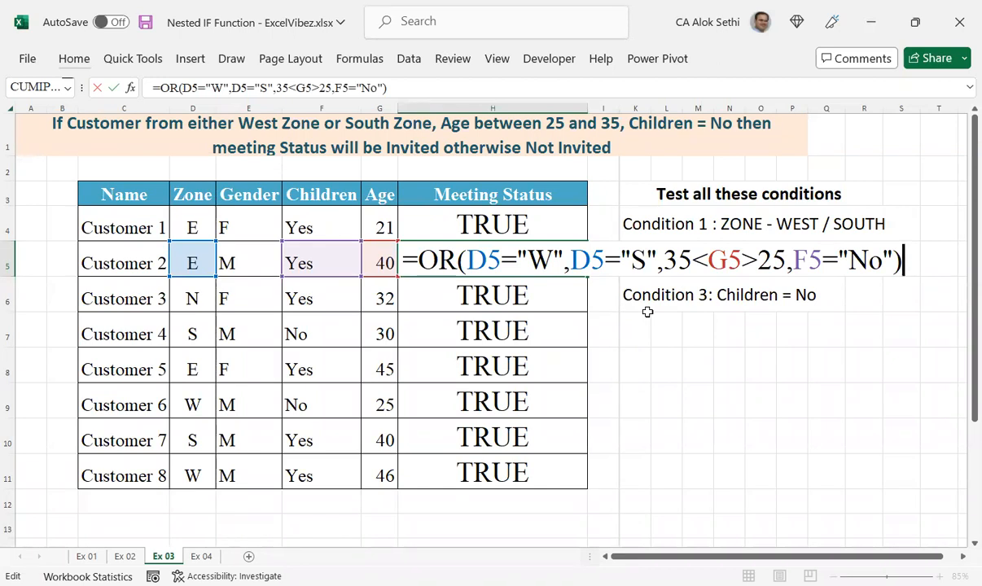
pyautogui.hotkey('ctrl', 'Return')
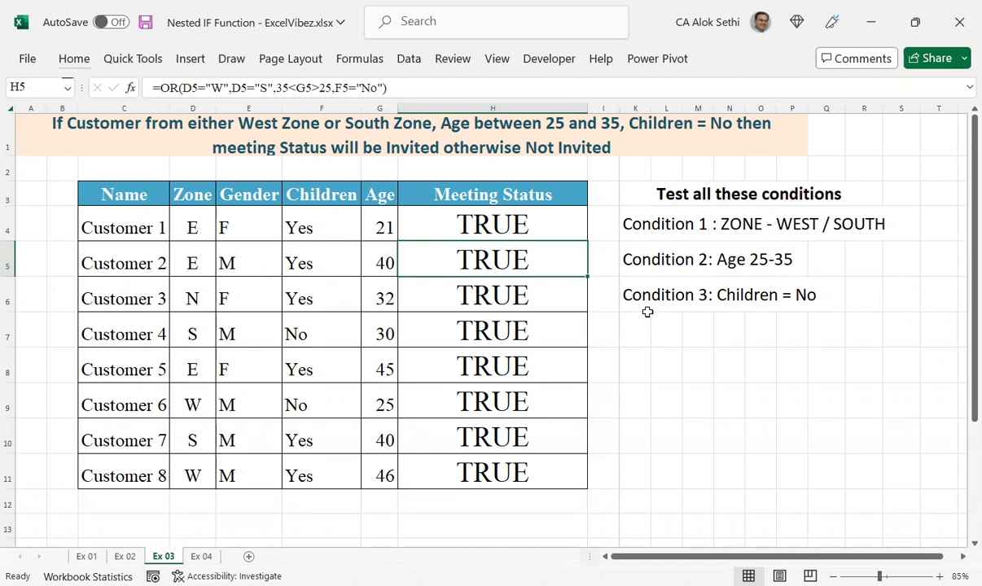
# - Make the Customer 2 row bold from the name in C5 to the meeting status in H5
pyautogui.hotkey('shift', 'Down')
pyautogui.hotkey('shift', 'Down')
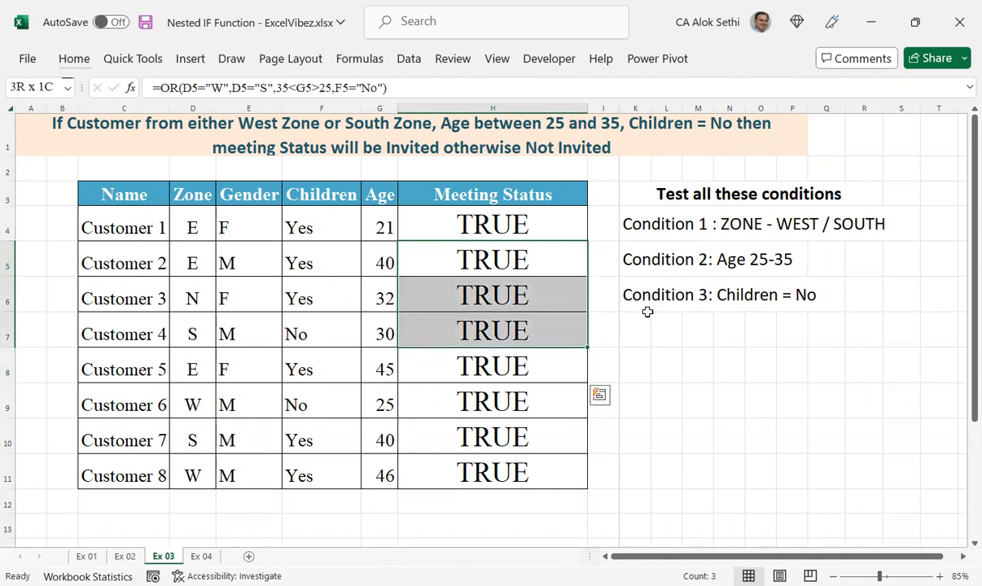
pyautogui.press('Up')
pyautogui.press('Down')
pyautogui.hotkey('shift', 'Left')
pyautogui.hotkey('shift', 'Left')
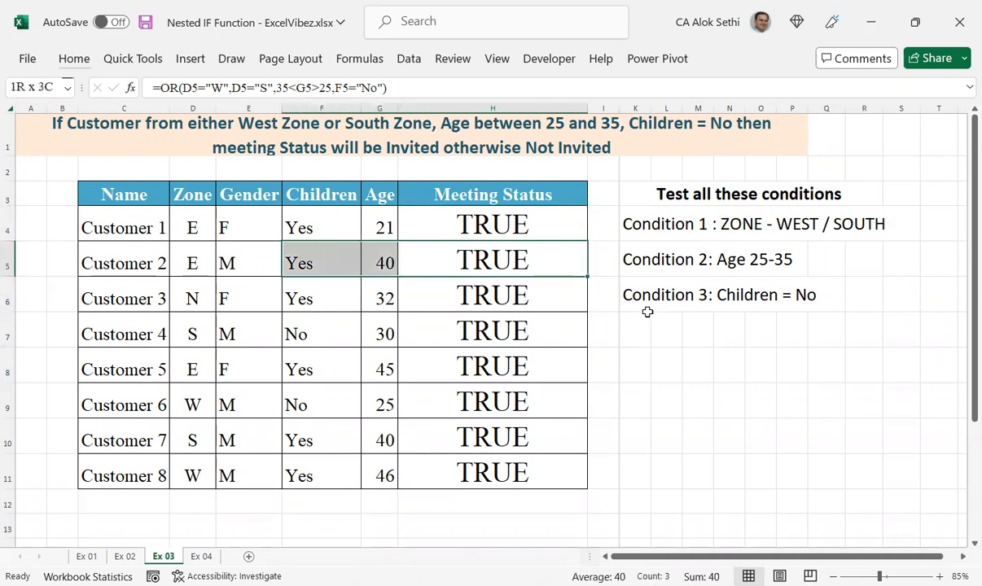
pyautogui.hotkey('shift', 'Left')
pyautogui.hotkey('shift', 'Left')
pyautogui.hotkey('shift', 'Left')
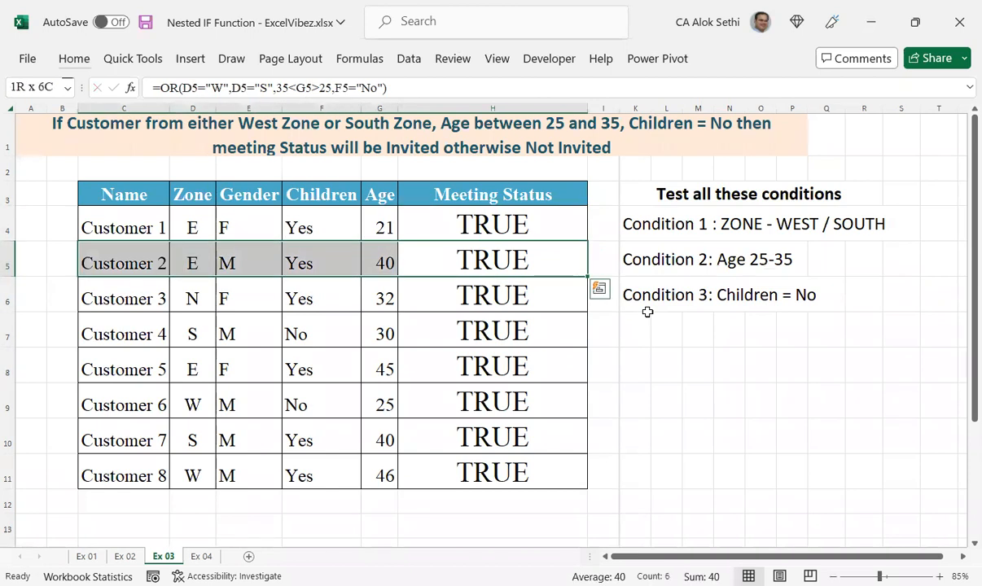
pyautogui.hotkey('ctrl', 'b')
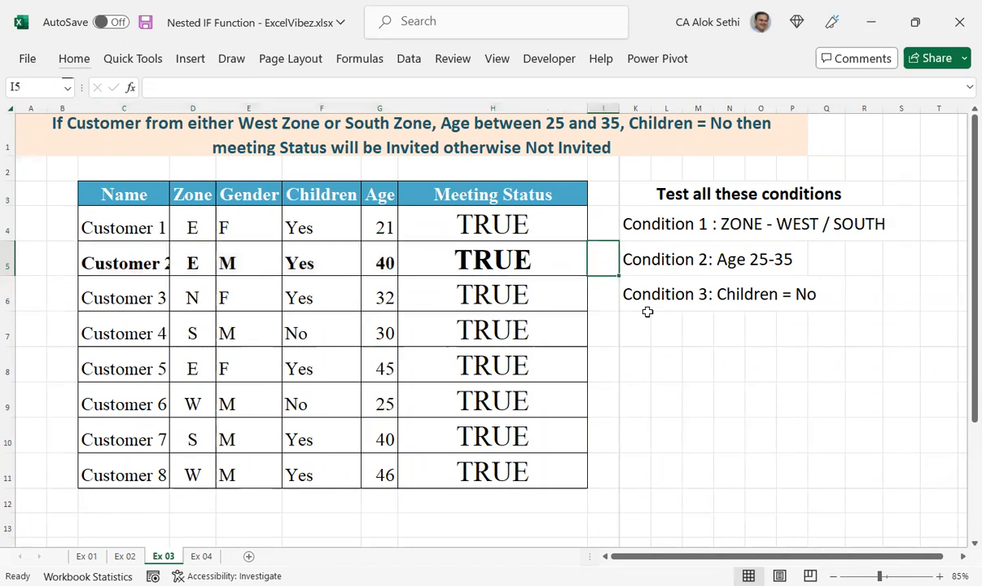
# - Inspect the age test 35<G5>25 within the OR formula in H5, leaving the formula unedited
pyautogui.press('F2')
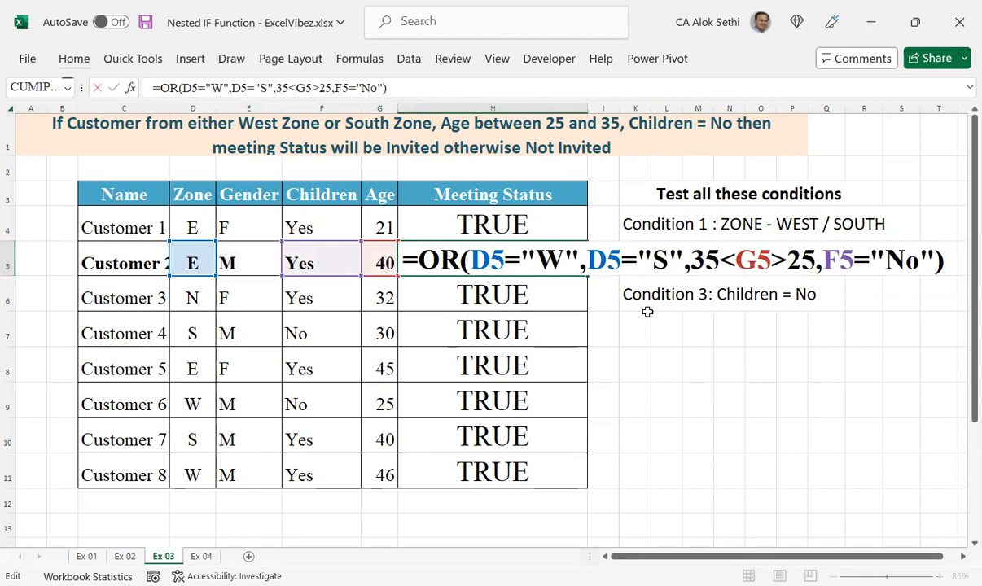
pyautogui.press('Left')
pyautogui.press('Left')
pyautogui.press('Left')
pyautogui.press('Left')
pyautogui.press('Left')
pyautogui.press('Left')
pyautogui.press('Left')
pyautogui.press('Left')
pyautogui.press('Left')
pyautogui.press('Left')
pyautogui.press('Left')
pyautogui.press('Left')
pyautogui.press('Left')
pyautogui.press('Left')
pyautogui.press('Left')
pyautogui.press('Left')
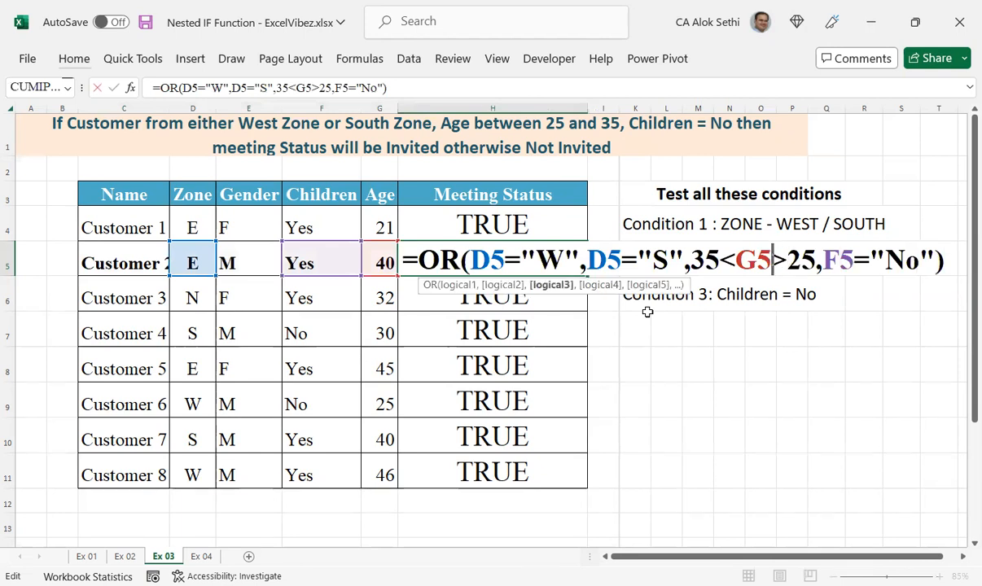
pyautogui.press('Left')
pyautogui.press('Left')
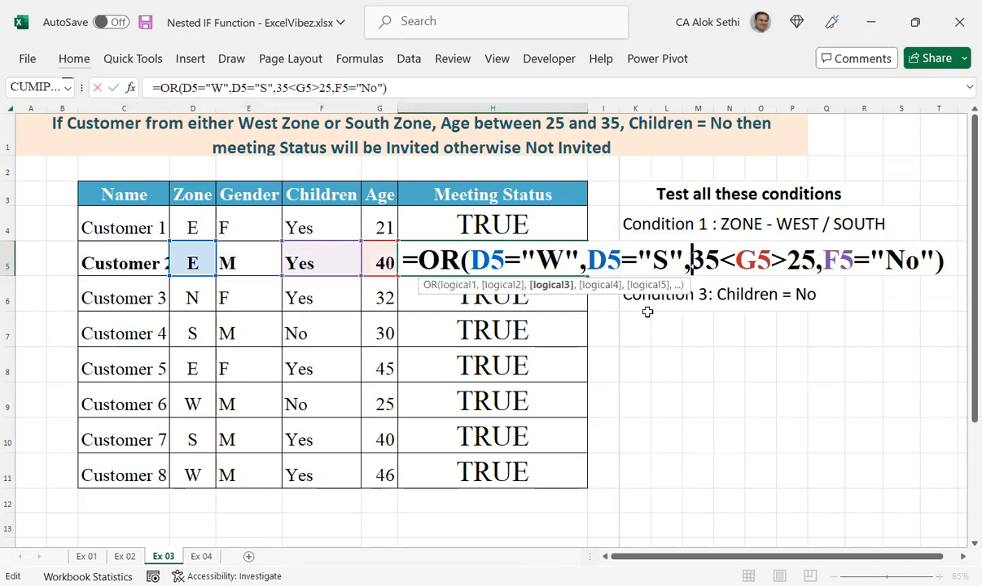
pyautogui.press('Right')
pyautogui.press('Right')
pyautogui.press('Right')
pyautogui.press('Escape')
# - Review how the age range is tested in the IF with AND formula in G8 of the Ex 02 sheet
pyautogui.hotkey('ctrl', 'pageup')
pyautogui.press('Down')
pyautogui.press('Down')
pyautogui.press('Down')
pyautogui.press('Down')
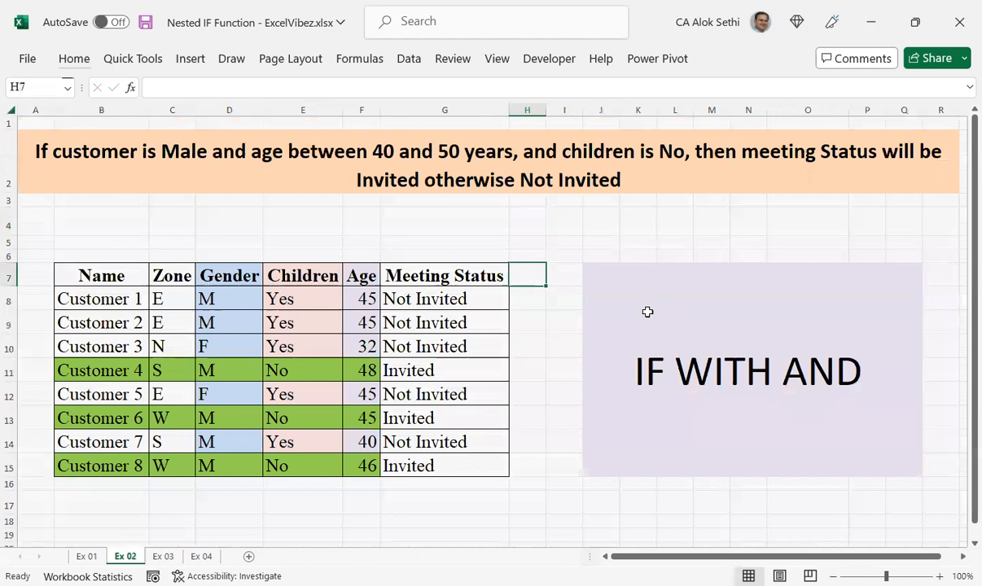
pyautogui.press('Left')
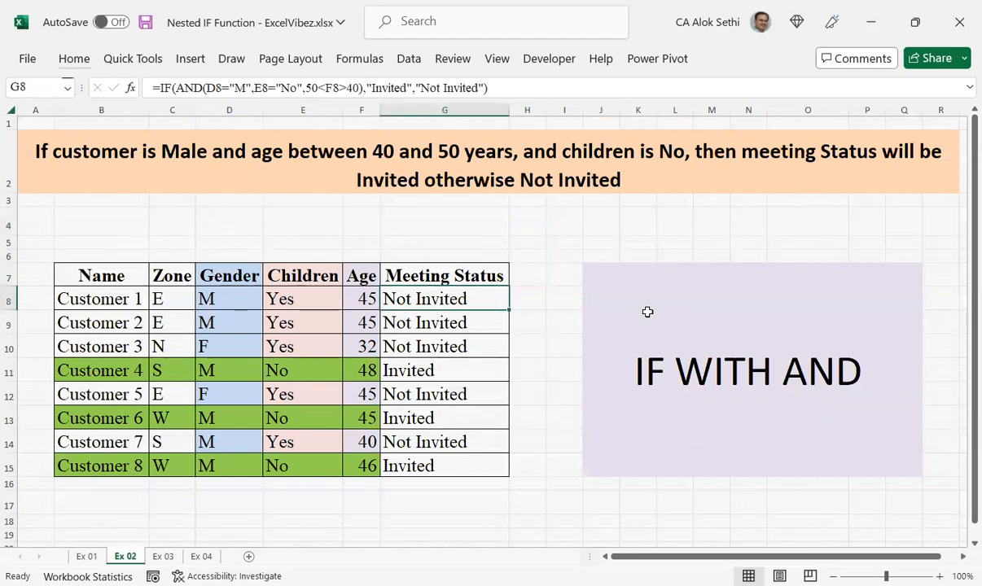
pyautogui.press('F2')
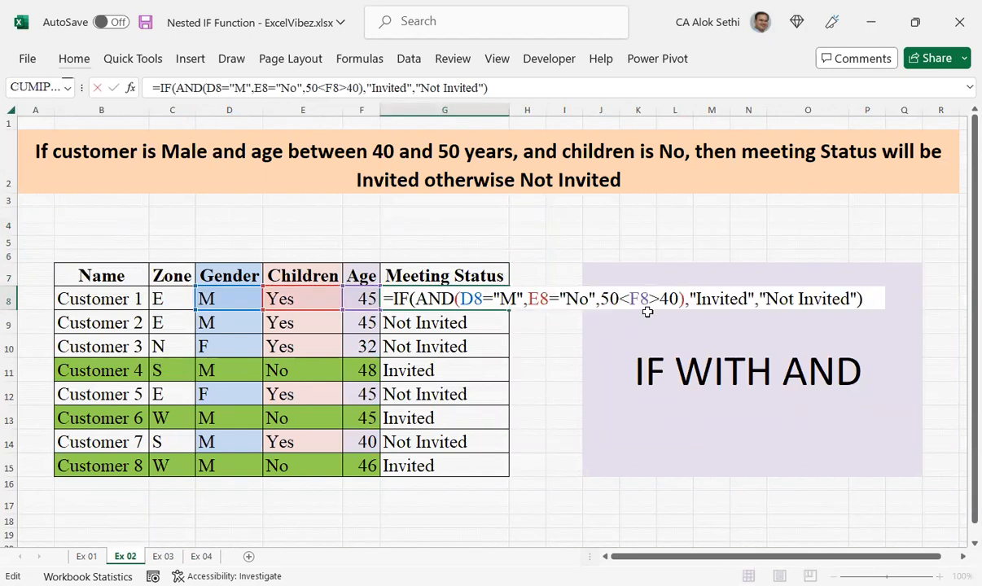
pyautogui.click(813, 298)
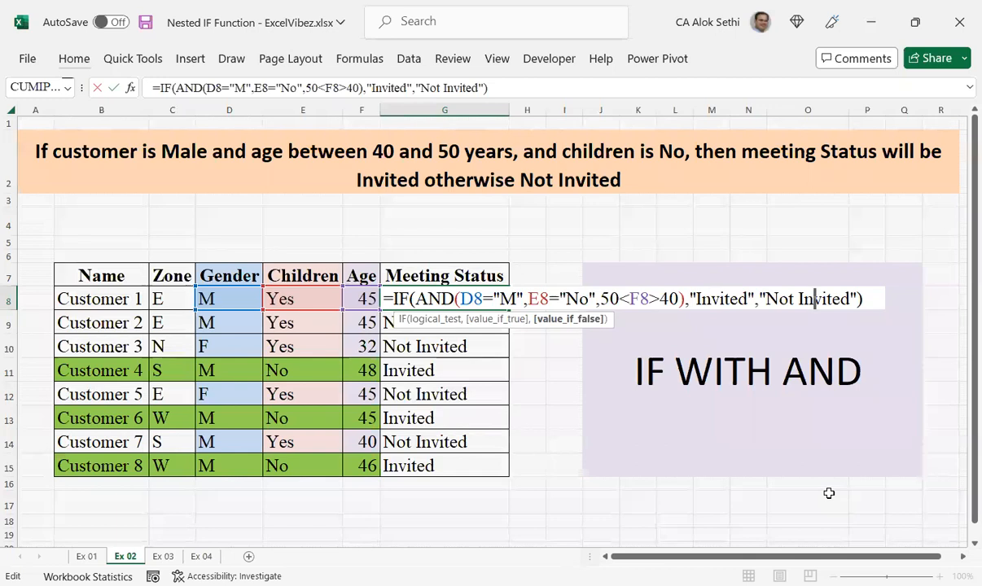
pyautogui.click(631, 299)
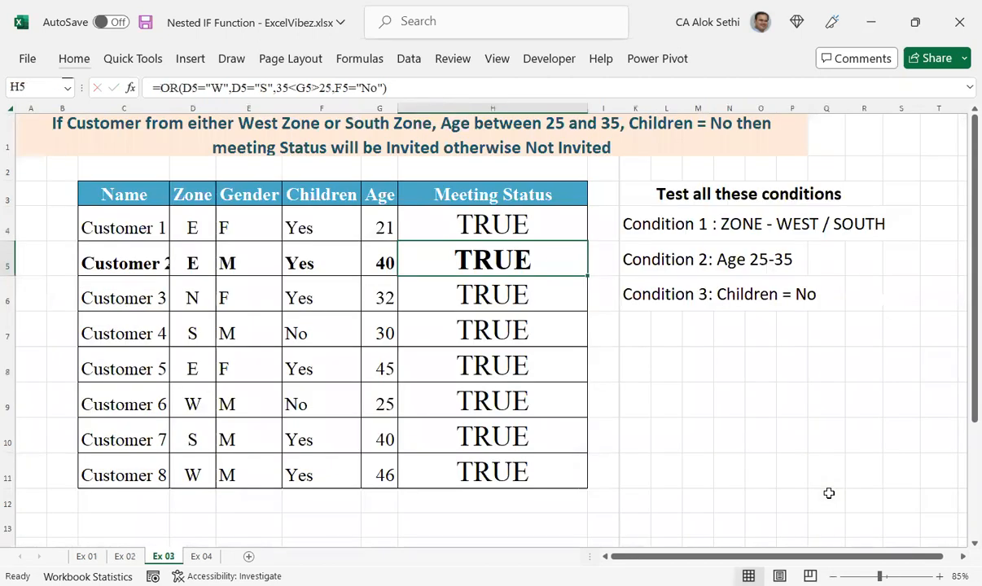
# - Examine the two halves of the age test, G5>25 and 35<G5, in the OR formula in H5 of the Ex 03 sheet
pyautogui.press('F2')
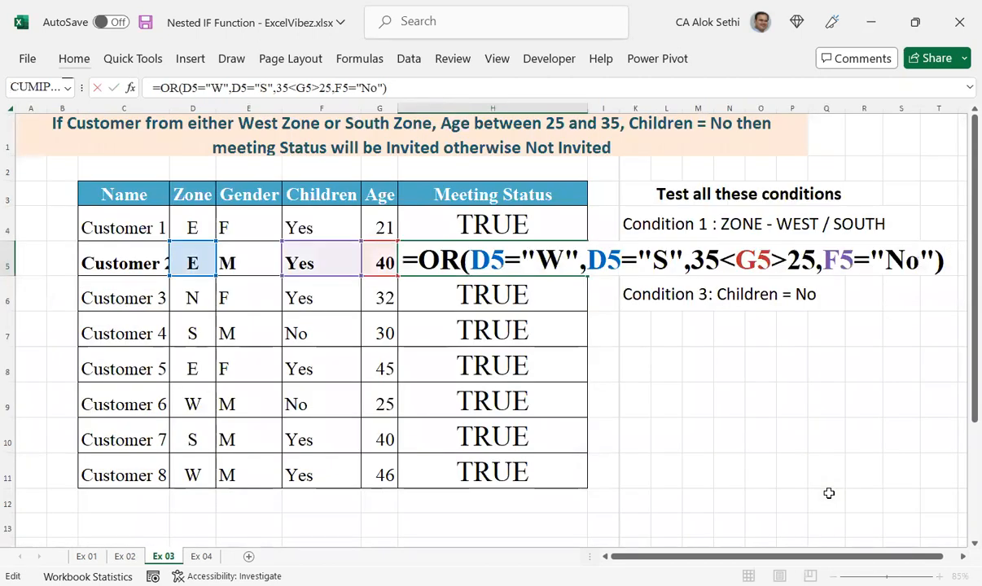
pyautogui.press('Left')
pyautogui.press('Left')
pyautogui.press('Left')
pyautogui.press('Left')
pyautogui.press('Left')
pyautogui.press('Left')
pyautogui.press('Left')
pyautogui.press('Left')
pyautogui.press('Left')
pyautogui.press('Left')
pyautogui.press('Left')
pyautogui.press('Left')
pyautogui.press('Left')
pyautogui.press('Left')
pyautogui.press('Left')
pyautogui.press('Right')
pyautogui.press('Right')
pyautogui.press('Right')
pyautogui.press('Right')
pyautogui.press('Left')
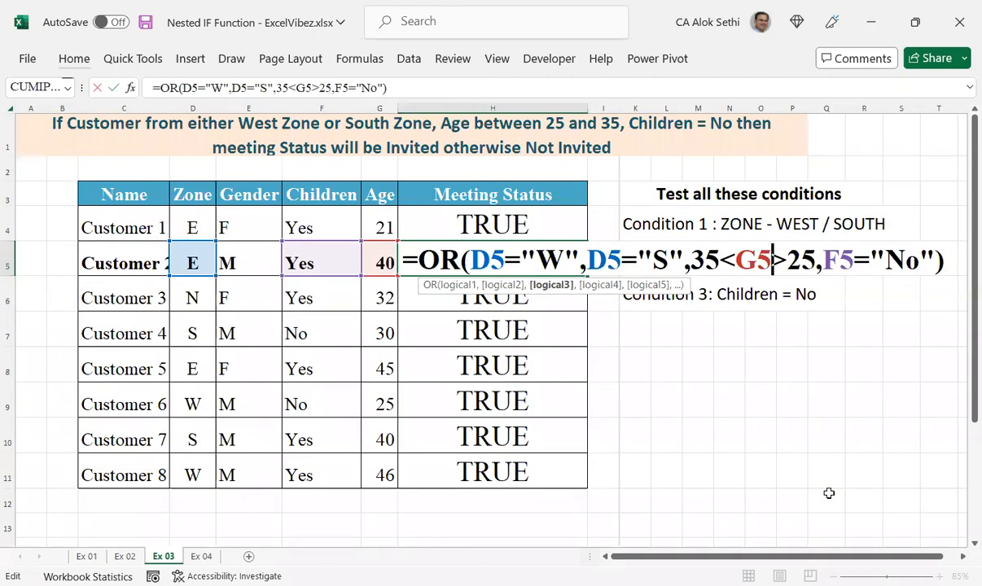
pyautogui.press('Left')
pyautogui.press('Left')
pyautogui.hotkey('shift', 'Right')
pyautogui.hotkey('shift', 'Right')
pyautogui.hotkey('shift', 'Right')
pyautogui.hotkey('shift', 'Right')
pyautogui.hotkey('shift', 'Right')
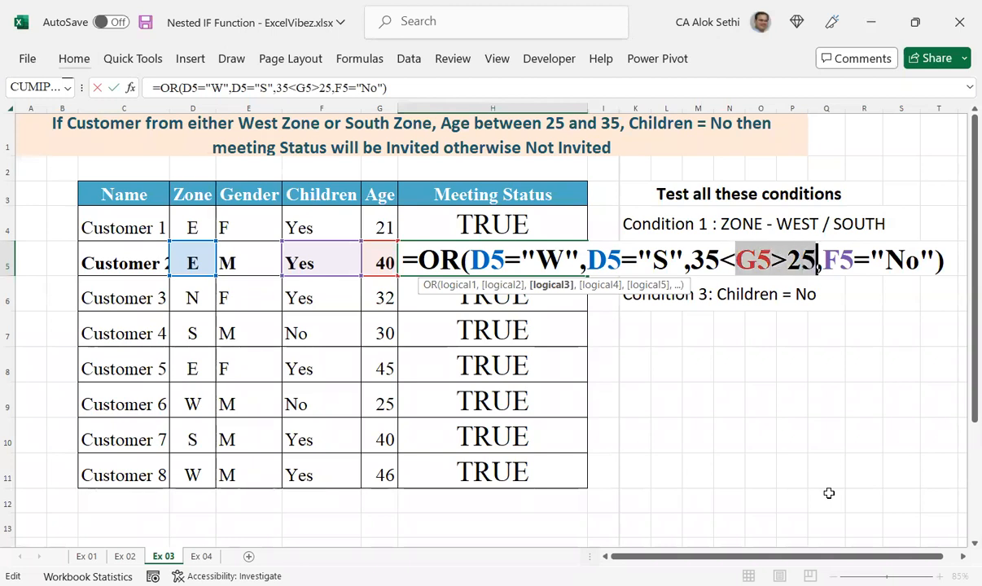
pyautogui.press('Left')
pyautogui.press('Right')
pyautogui.press('Right')
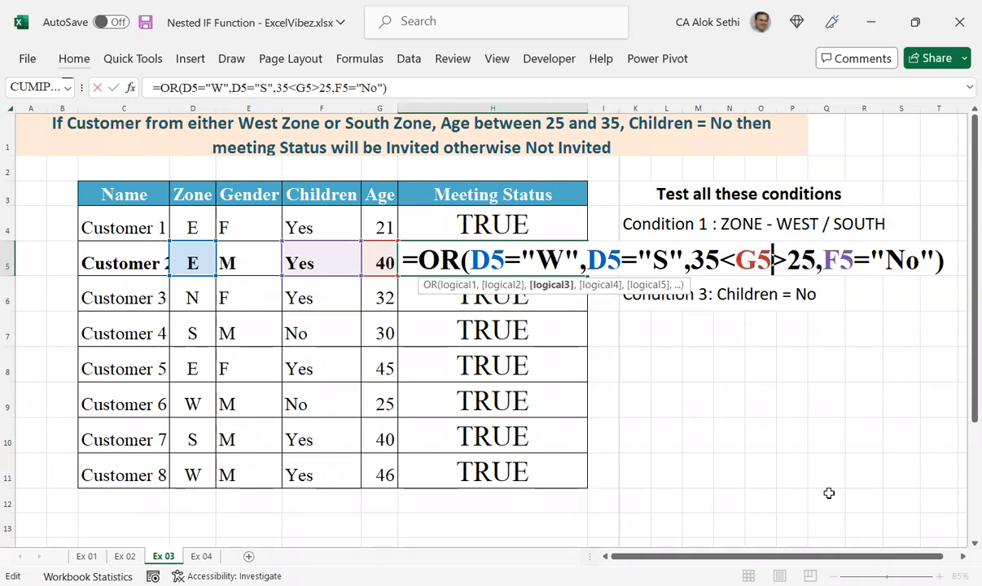
pyautogui.hotkey('shift', 'Left')
pyautogui.hotkey('shift', 'Left')
pyautogui.hotkey('shift', 'Left')
pyautogui.hotkey('shift', 'Left')
pyautogui.hotkey('shift', 'Left')
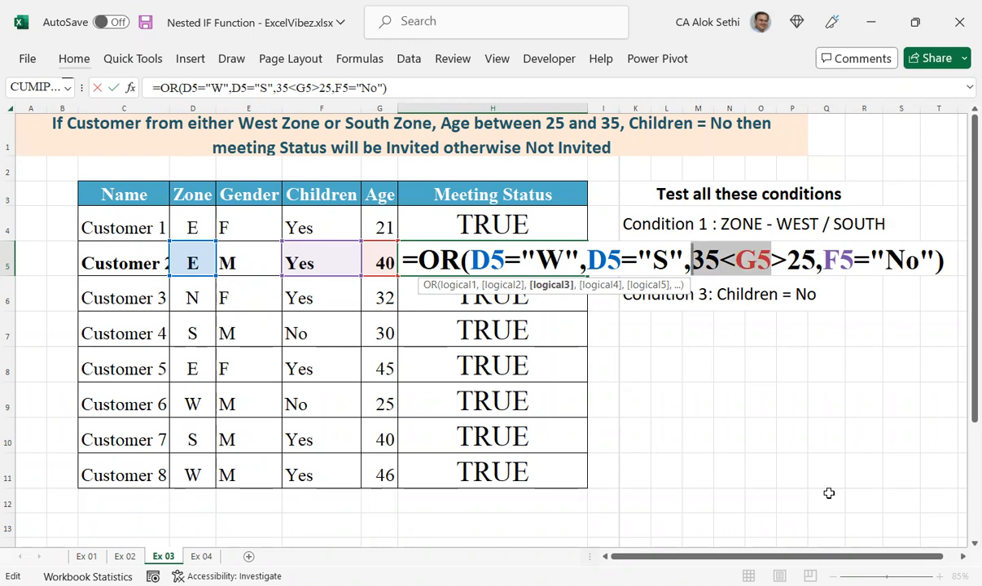
# - Split the age test in the OR formula in H5 into two separate arguments, G5>25 and G5<35
pyautogui.press('Left')
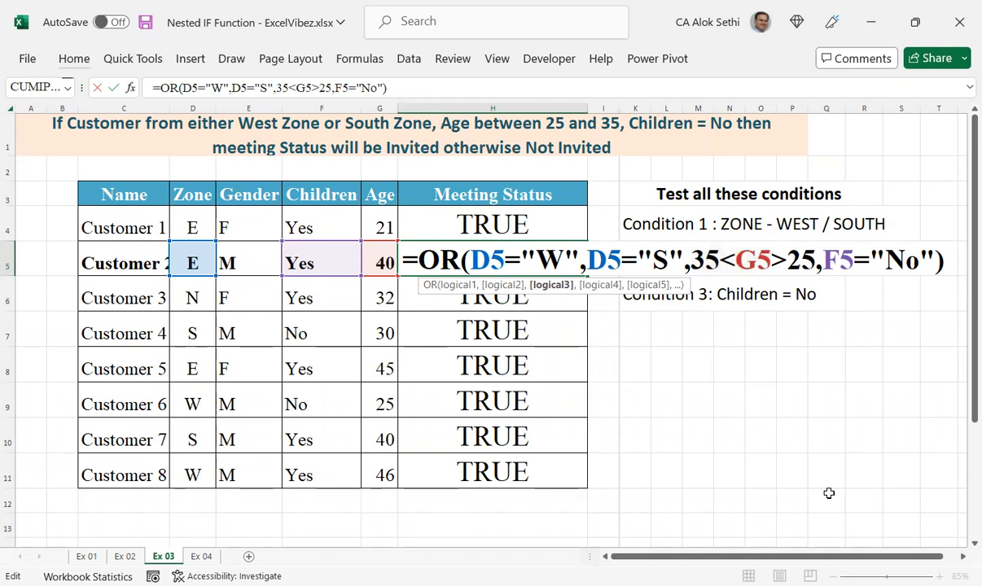
pyautogui.press('Delete')
pyautogui.press('Delete')
pyautogui.press('Delete')
pyautogui.press('Right')
pyautogui.press('Right')
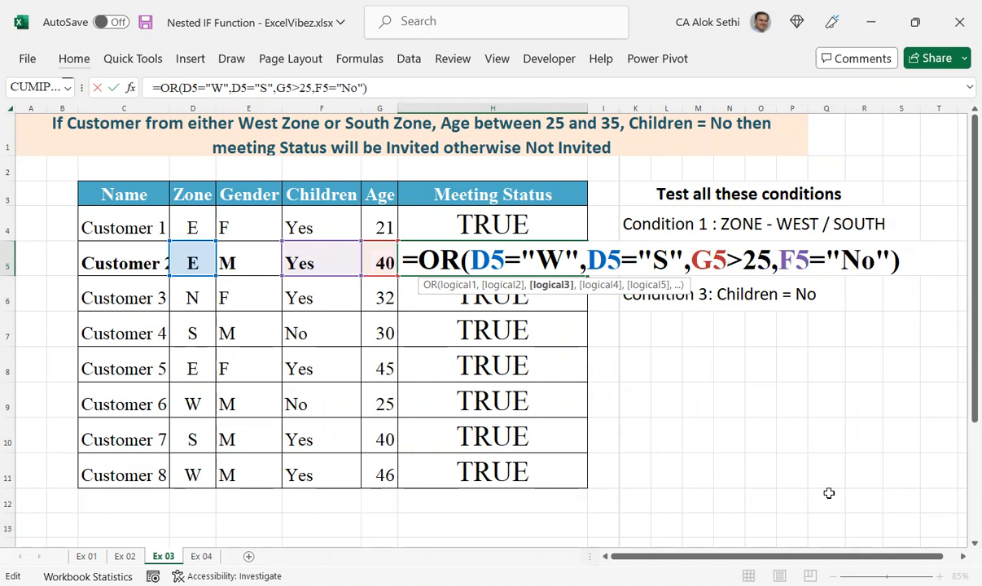
pyautogui.press('Right')
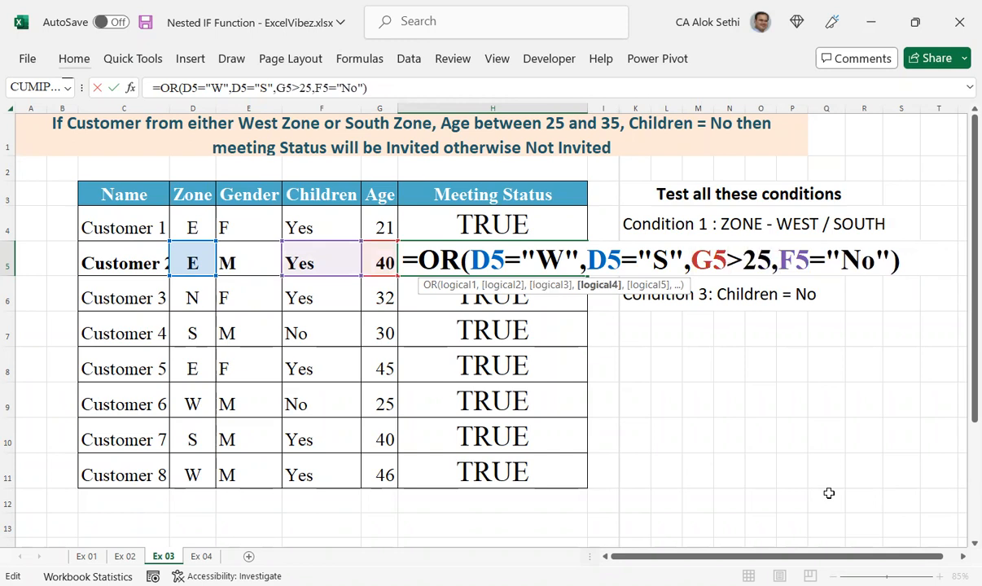
pyautogui.write('G5<35')
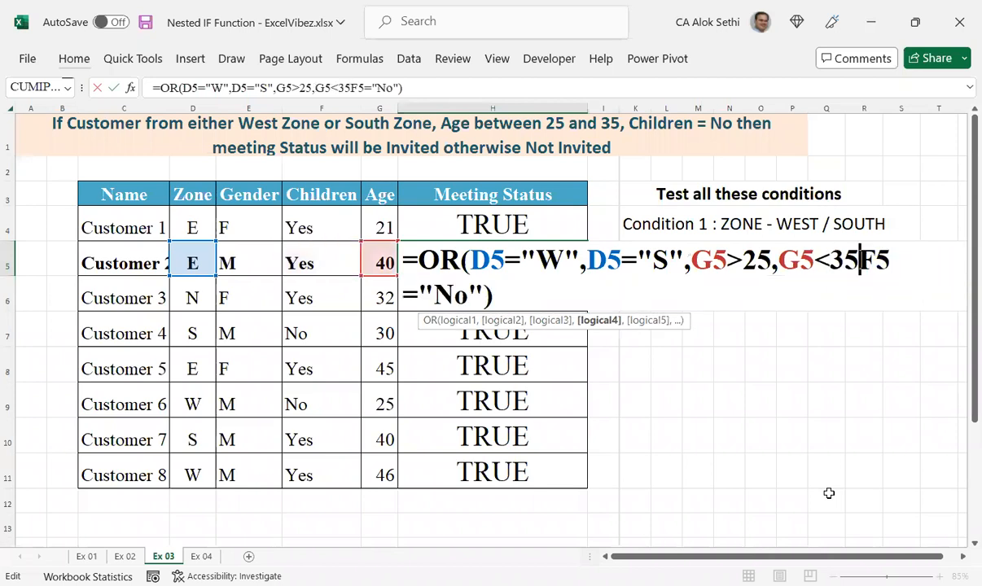
pyautogui.write(',')
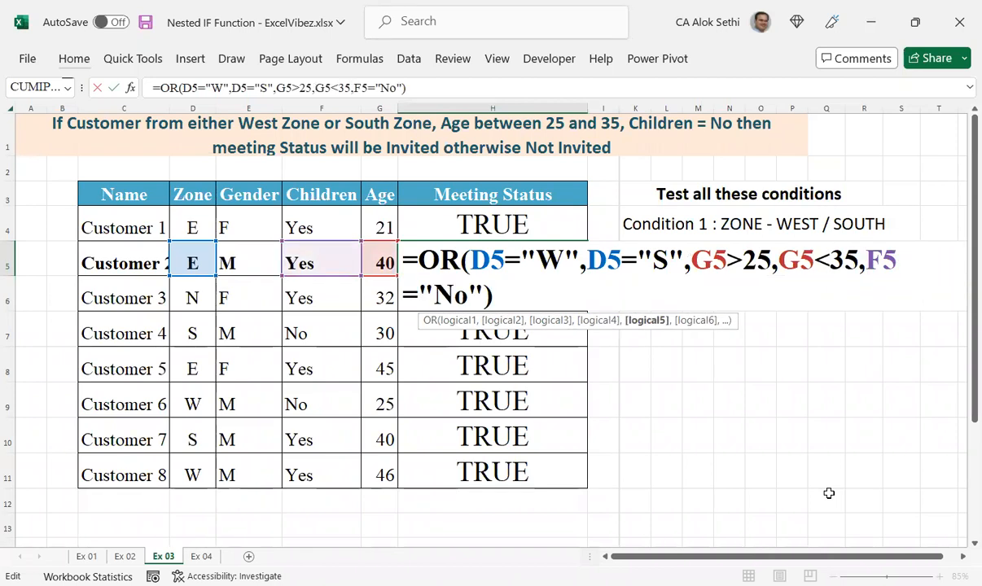
# - Commit the OR formula in H5 with separate age arguments and set Customer 2's age in G5 to 20
pyautogui.press('Return')
pyautogui.press('Up')
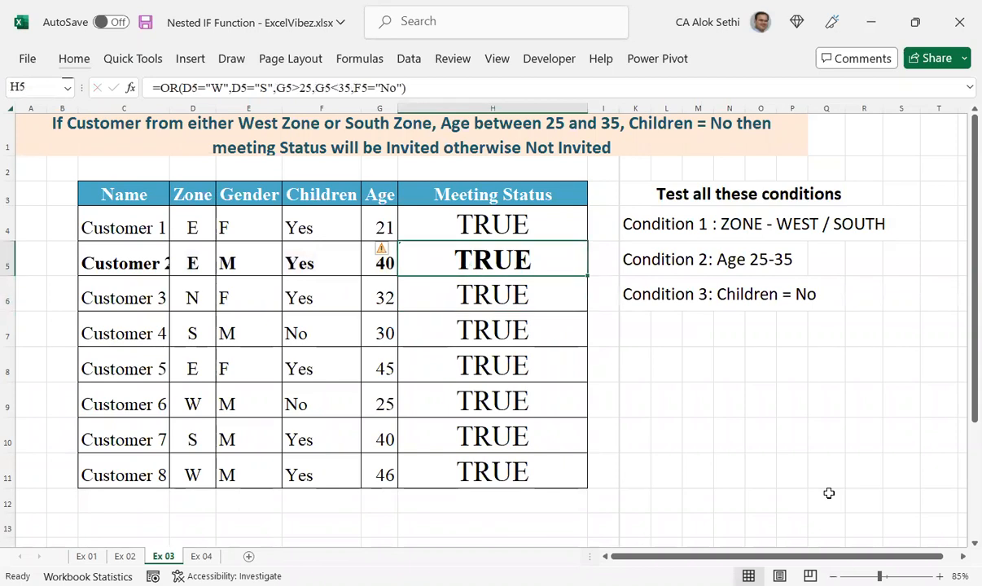
pyautogui.press('F2')
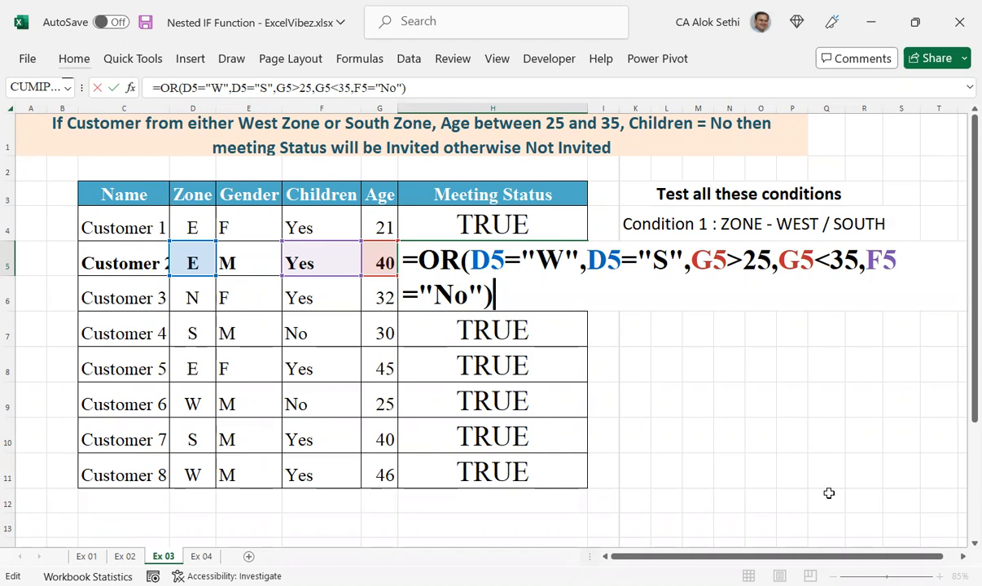
pyautogui.hotkey('ctrl', 'Return')
pyautogui.press('Left')
pyautogui.write('20')
pyautogui.hotkey('ctrl', 'Return')
pyautogui.press('Down')
pyautogui.press('Up')
pyautogui.press('Right')
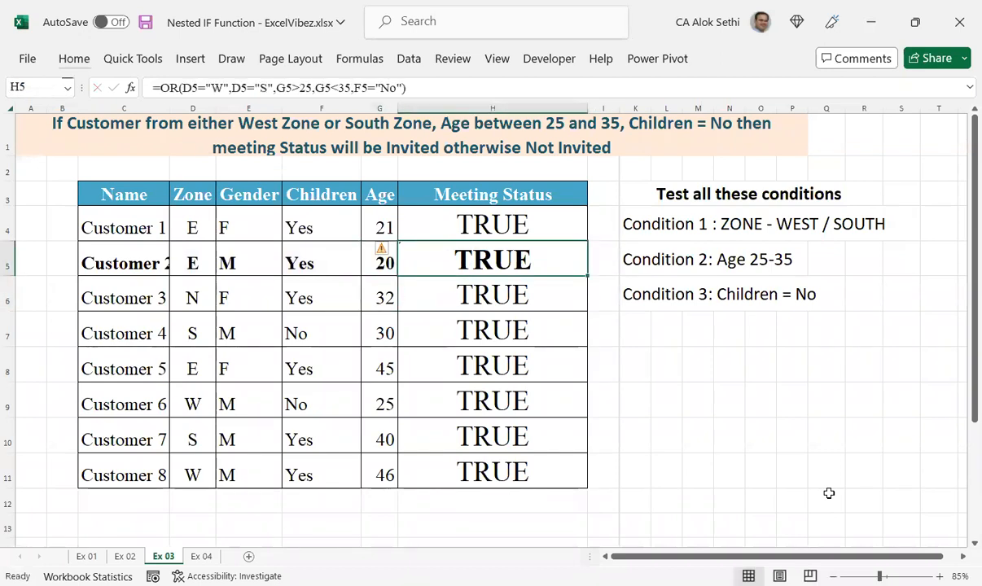
# - Remove the G5<35 argument from the OR formula in H5, keeping G5>25 as the only age test
pyautogui.press('F2')
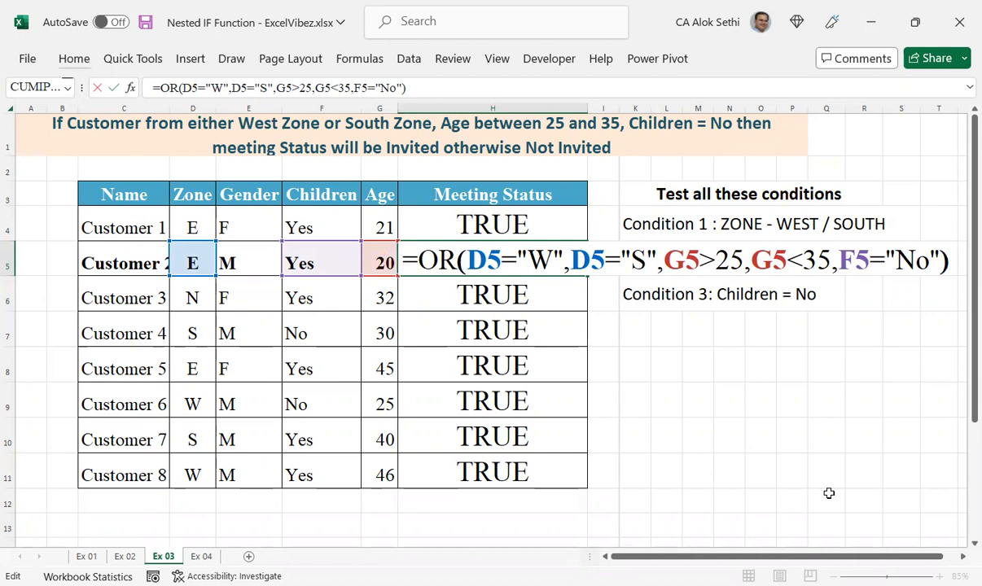
pyautogui.press('Left')
pyautogui.press('Left')
pyautogui.press('Left')
pyautogui.press('Left')
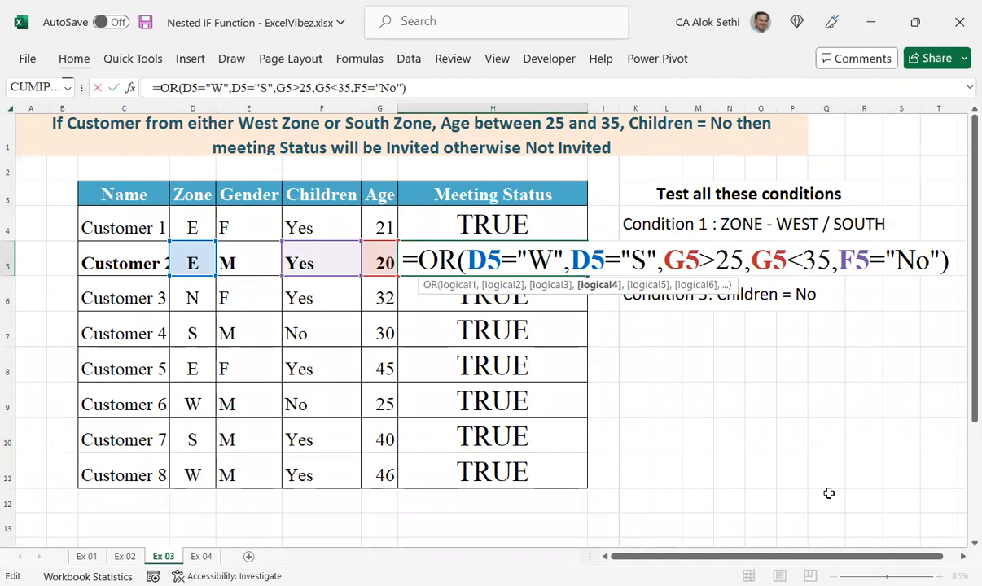
pyautogui.press('Left')
pyautogui.press('Left')
pyautogui.press('Delete')
pyautogui.press('Delete')
pyautogui.press('Delete')
pyautogui.press('Delete')
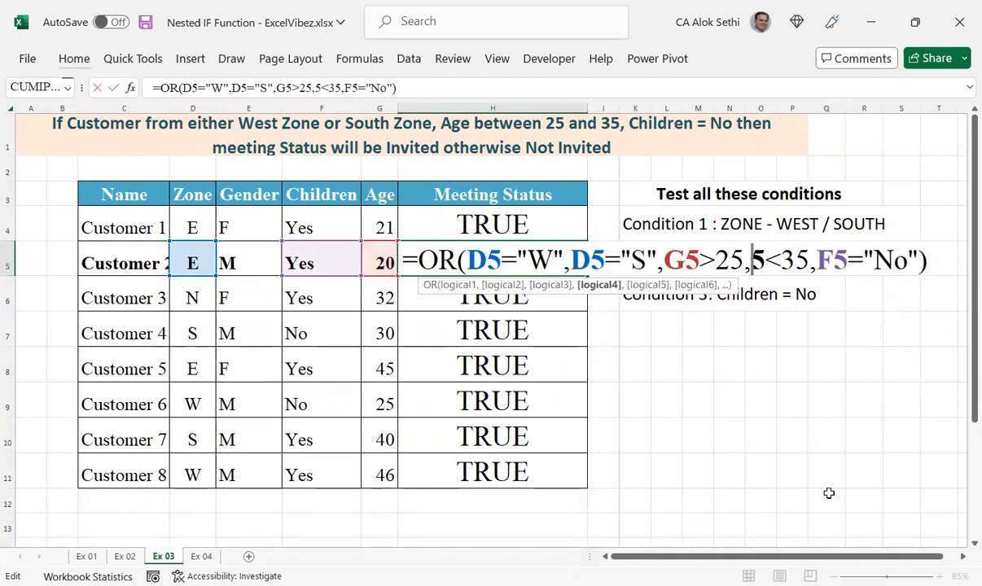
pyautogui.press('Delete')
pyautogui.press('Delete')
pyautogui.press('Return')
pyautogui.press('Up')
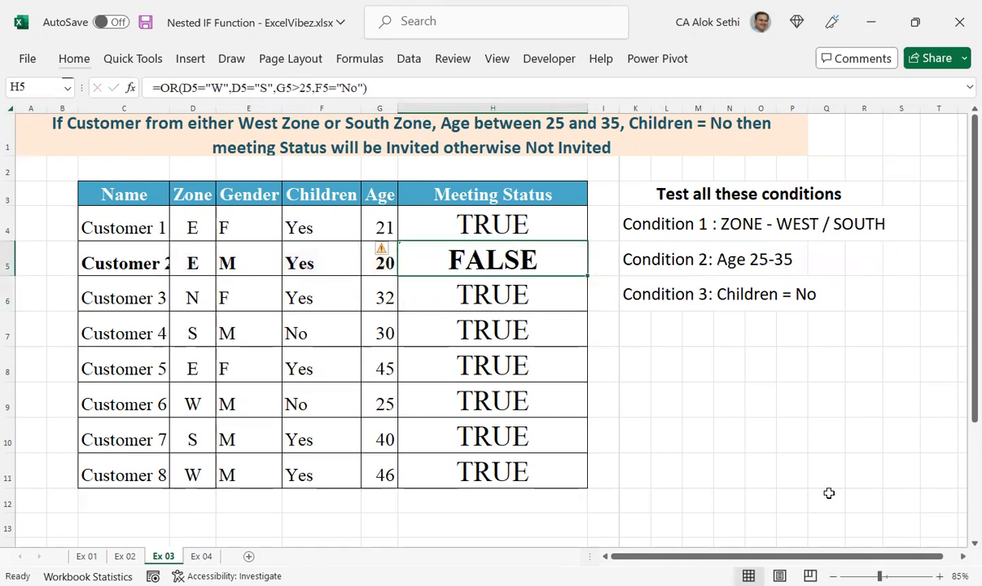
# - Prefix the age test in the OR formula in H5 with 35< so it reads 35<G5>25
pyautogui.press('Left')
pyautogui.press('F2')
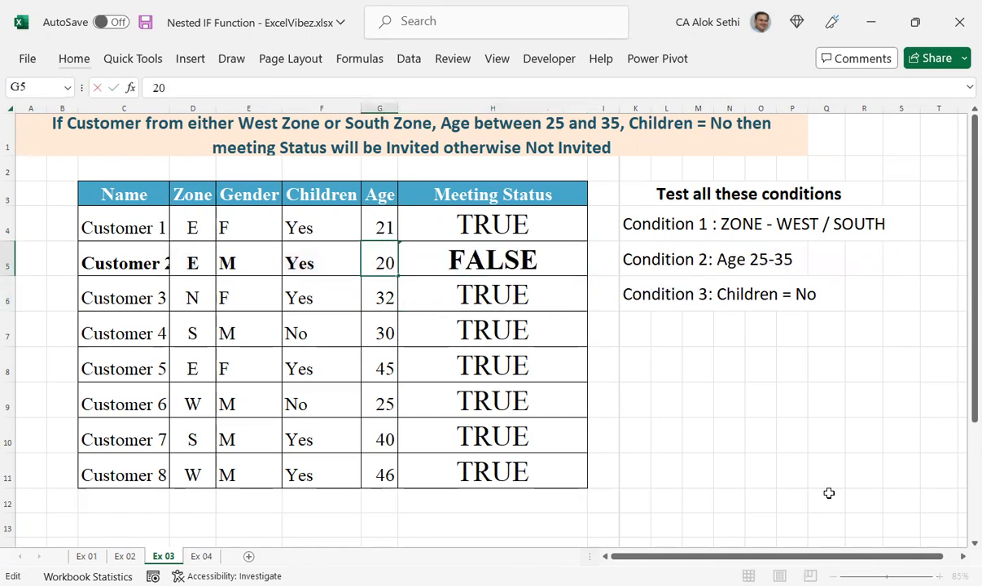
pyautogui.press('Escape')
pyautogui.press('Right')
pyautogui.press('F2')
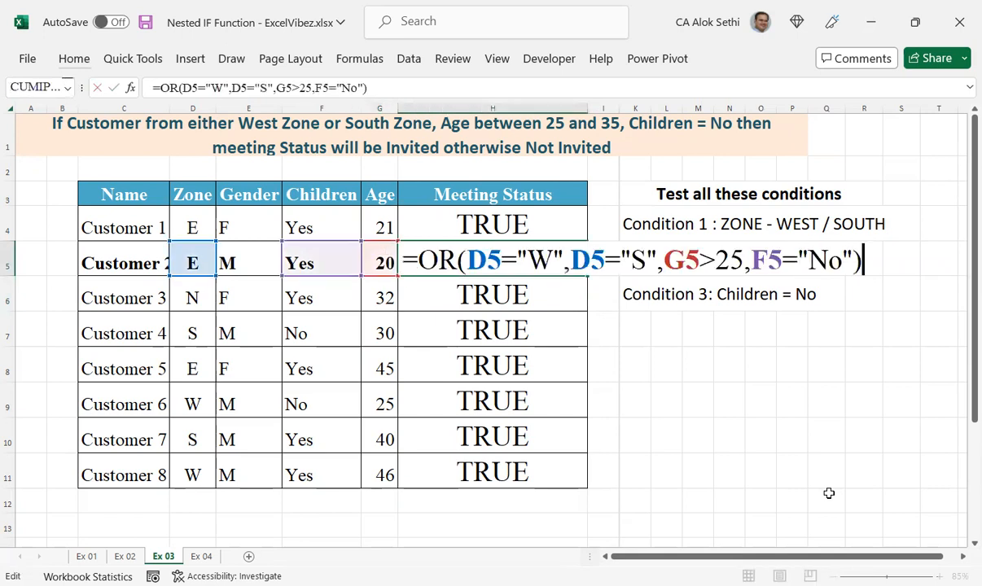
pyautogui.press('Left')
pyautogui.press('Left')
pyautogui.press('Left')
pyautogui.press('Left')
pyautogui.press('Left')
pyautogui.press('Left')
pyautogui.press('Left')
pyautogui.press('Left')
pyautogui.press('Left')
pyautogui.press('Left')
pyautogui.press('Left')
pyautogui.press('Left')
pyautogui.press('Left')
pyautogui.press('Left')
pyautogui.press('Left')
pyautogui.press('Left')
pyautogui.press('Left')
pyautogui.press('Left')
pyautogui.press('Right')
pyautogui.press('Right')
pyautogui.press('Right')
pyautogui.press('Right')
pyautogui.press('Right')
pyautogui.press('Right')
pyautogui.press('Right')
pyautogui.press('Right')
pyautogui.press('Right')
pyautogui.press('Left')
pyautogui.press('Left')
pyautogui.press('Left')
pyautogui.press('Left')
pyautogui.press('Left')
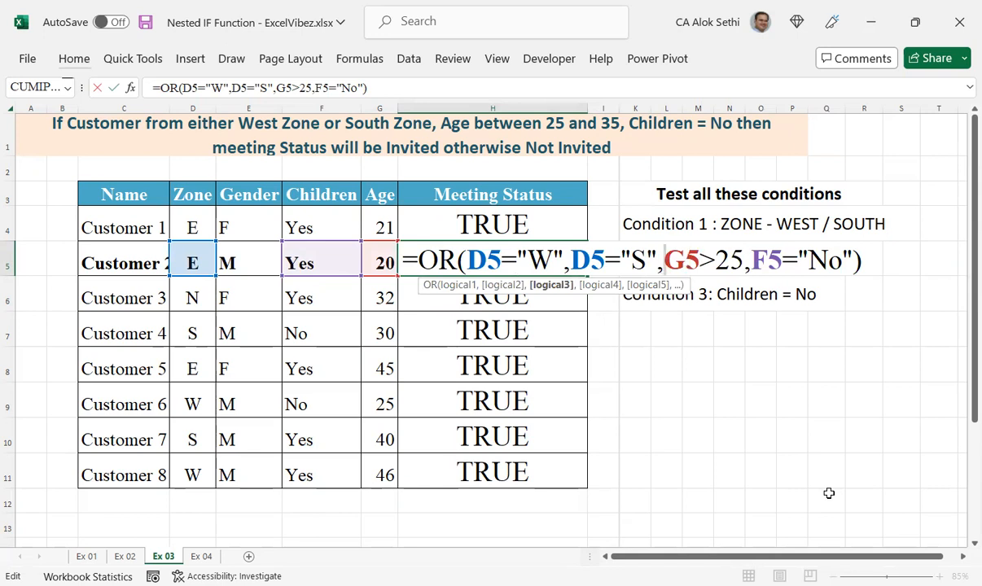
pyautogui.write('<')
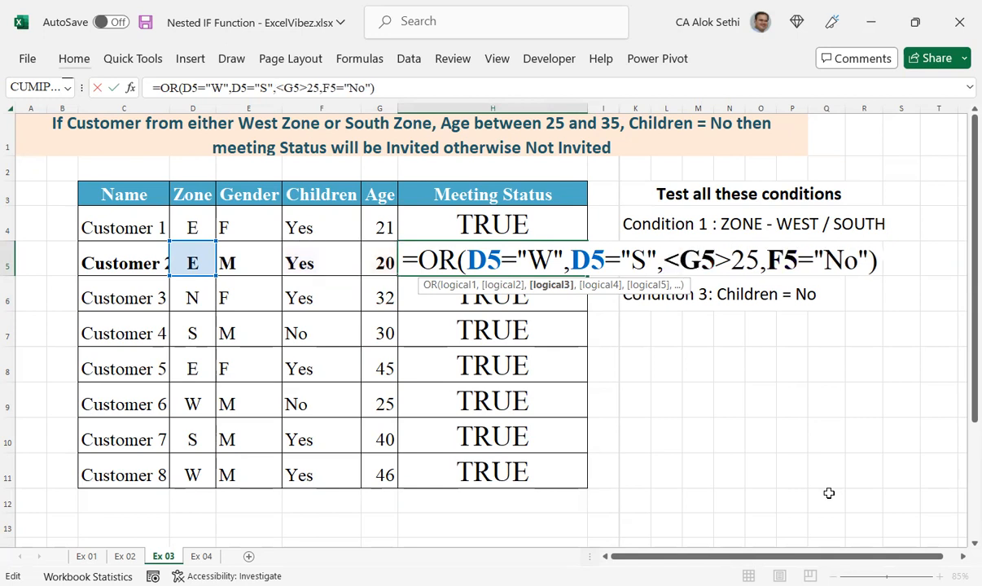
pyautogui.write('35')
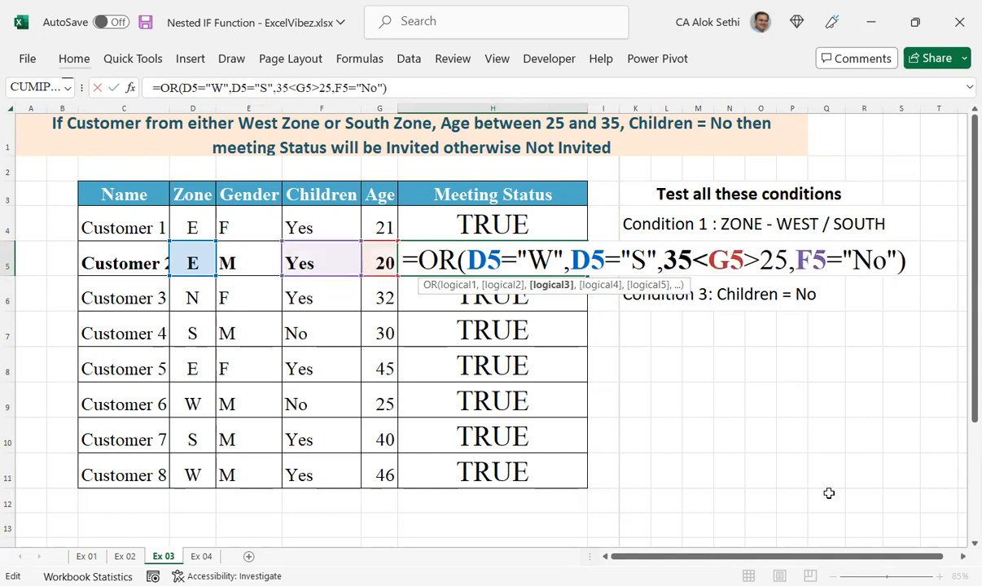
pyautogui.press('Return')
pyautogui.press('Up')
# - Test the H5 formula by entering 55, 23 and 20 in turn as Customer 2's age in G5
pyautogui.press('Left')
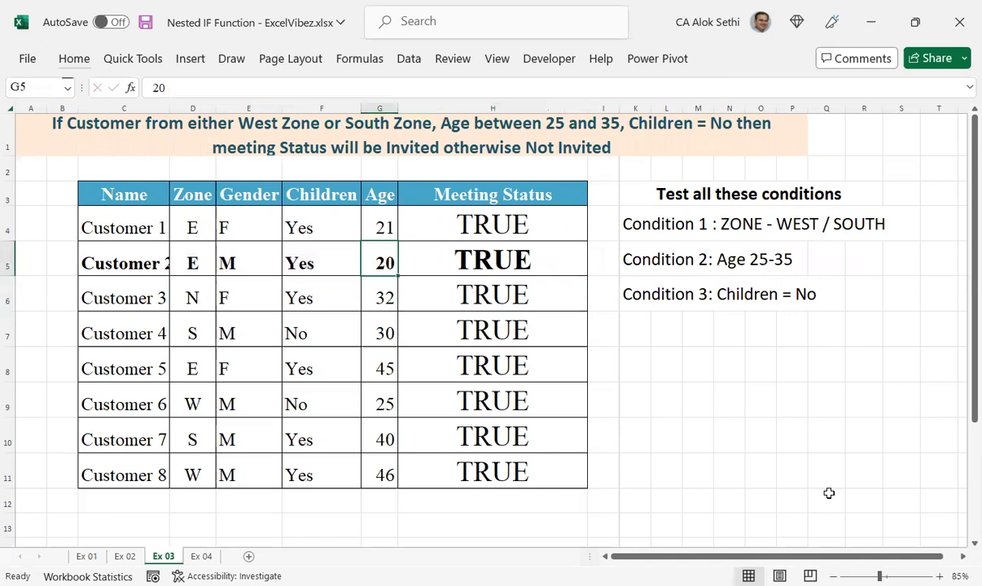
pyautogui.write('55')
pyautogui.press('Return')
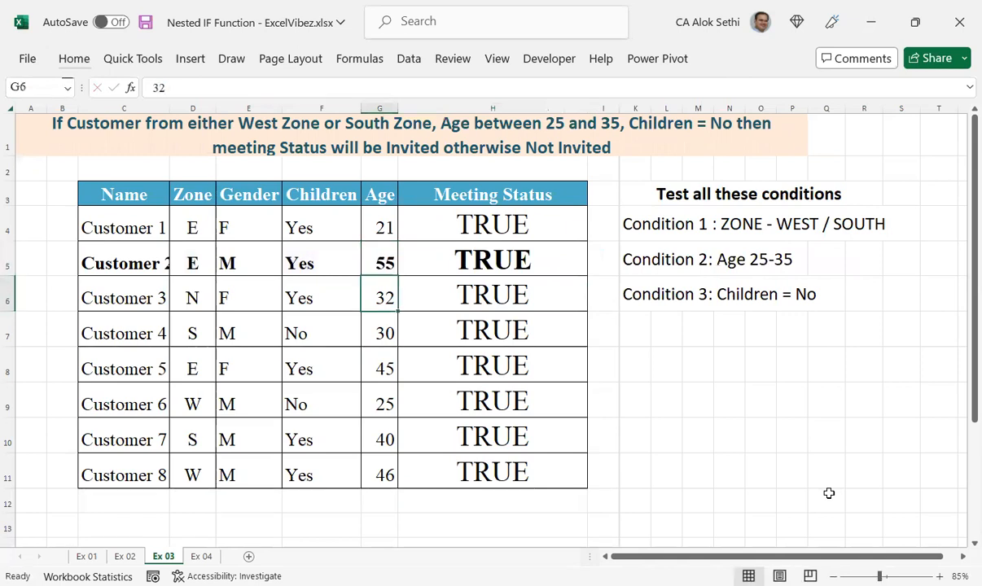
pyautogui.press('Up')
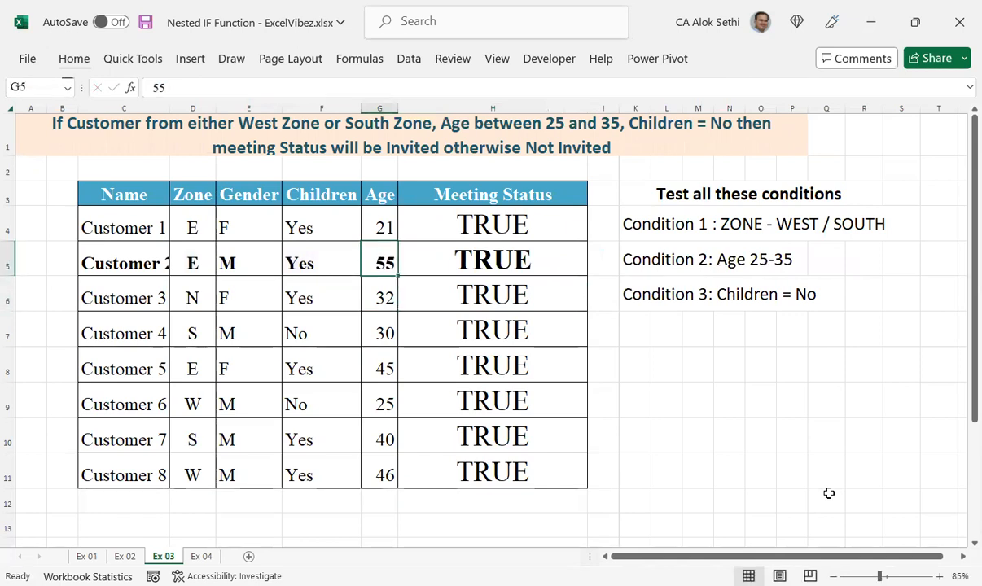
pyautogui.press('F2')
pyautogui.press('Escape')
pyautogui.write('23')
pyautogui.press('Return')
pyautogui.press('Up')
pyautogui.write('20')
pyautogui.press('Return')
pyautogui.press('Up')
pyautogui.press('F2')
# - Delete 35< from the age test in the H5 OR formula, leaving G5>25
pyautogui.press('Tab')
pyautogui.press('F2')
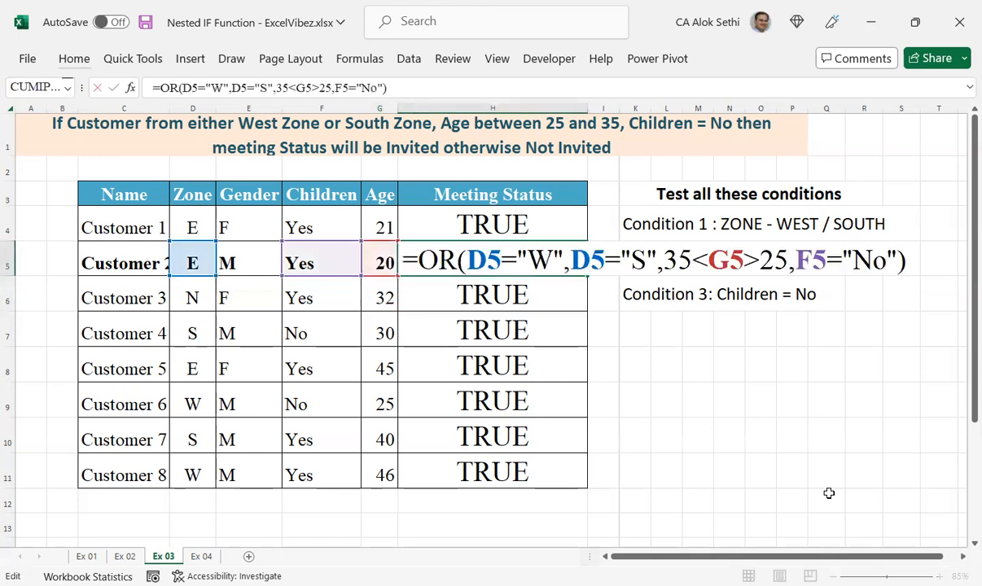
pyautogui.press('Left')
pyautogui.press('Left')
pyautogui.press('Left')
pyautogui.press('Left')
pyautogui.press('Left')
pyautogui.press('Left')
pyautogui.press('Left')
pyautogui.press('Left')
pyautogui.press('Left')
pyautogui.press('Left')
pyautogui.press('Left')
pyautogui.press('Left')
pyautogui.press('Left')
pyautogui.press('Left')
pyautogui.press('Left')
pyautogui.press('Left')
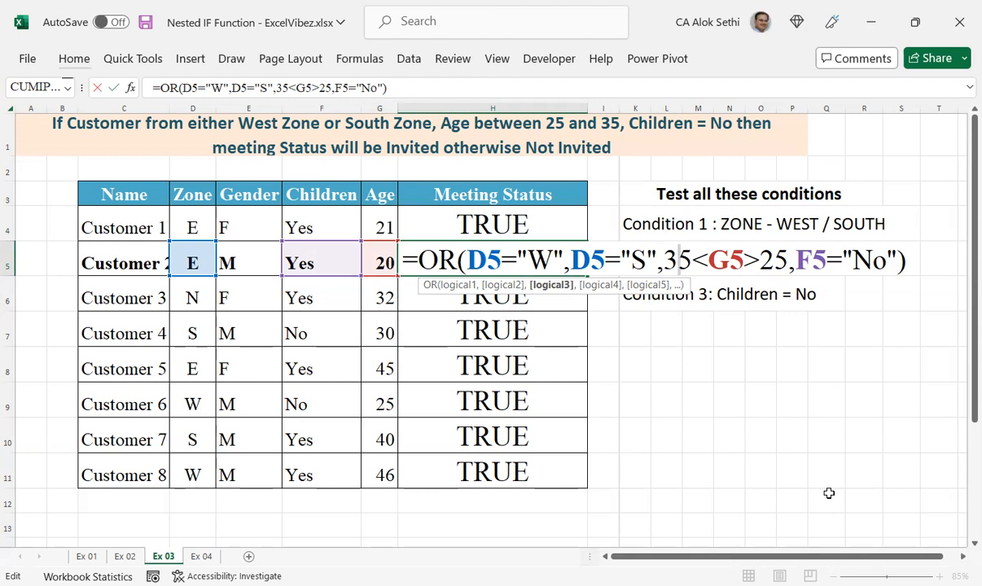
pyautogui.press('Right')
pyautogui.press('Right')
pyautogui.press('Right')
pyautogui.press('Right')
pyautogui.press('Left')
pyautogui.press('Left')
pyautogui.press('BackSpace')
pyautogui.press('BackSpace')
pyautogui.press('BackSpace')
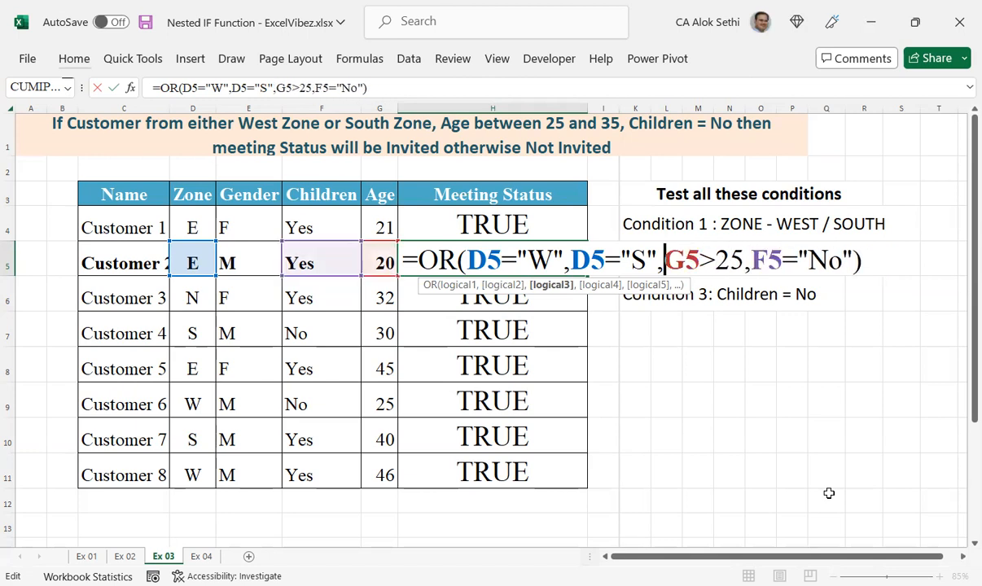
pyautogui.hotkey('ctrl', 'Return')
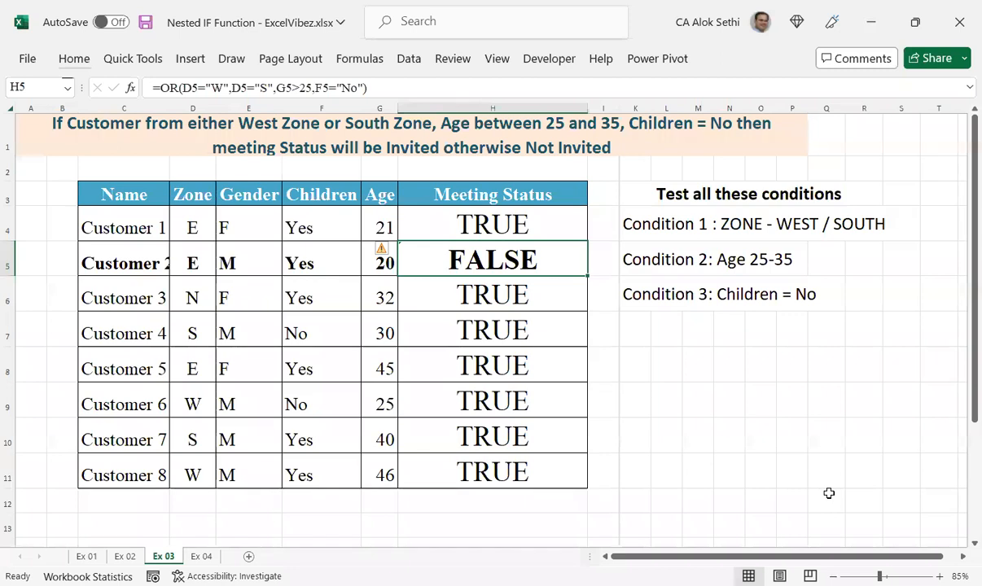
# - Shorten the condition note in K5 to "Condition 2: Age 25" by removing the upper age limit
pyautogui.press('Right')
pyautogui.press('Right')
pyautogui.press('F2')
pyautogui.press('BackSpace')
pyautogui.press('BackSpace')
pyautogui.press('BackSpace')
pyautogui.press('Return')
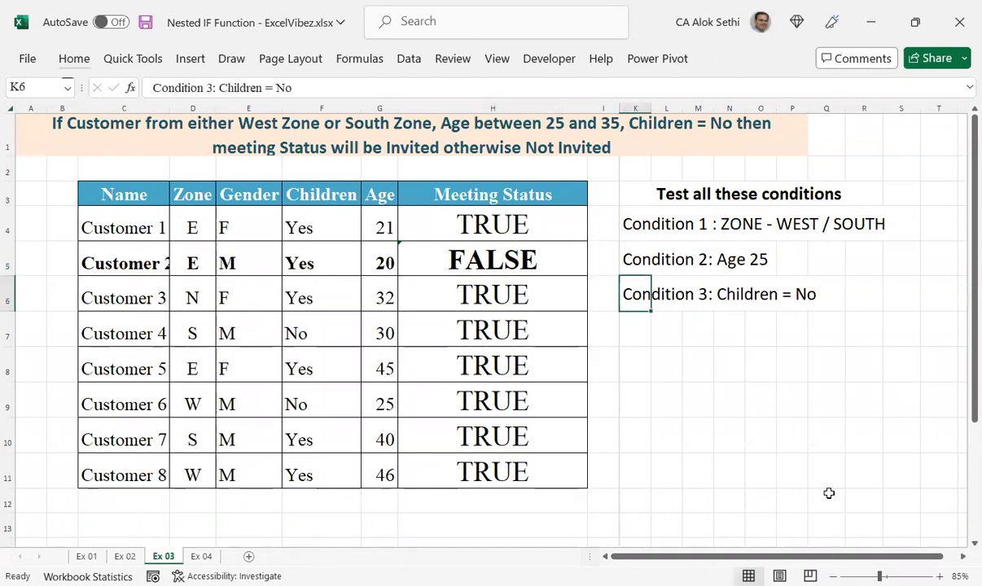
pyautogui.press('Up')
pyautogui.press('Left')
pyautogui.press('Left')
pyautogui.press('Left')
pyautogui.press('Left')
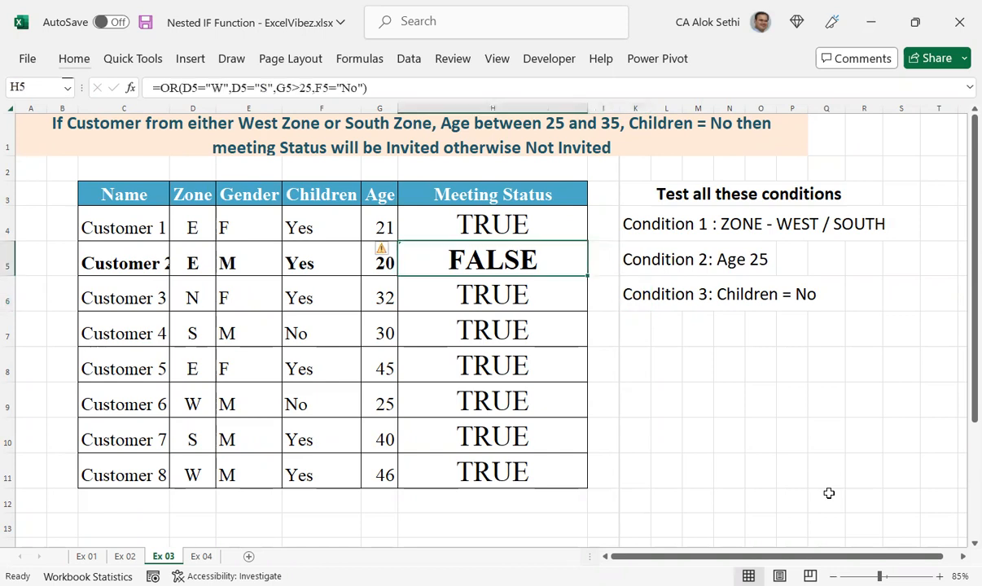
# - Check the OR formula in H5 and insert < before 25 in the Condition 2 note in K5
pyautogui.press('Right')
pyautogui.press('F2')
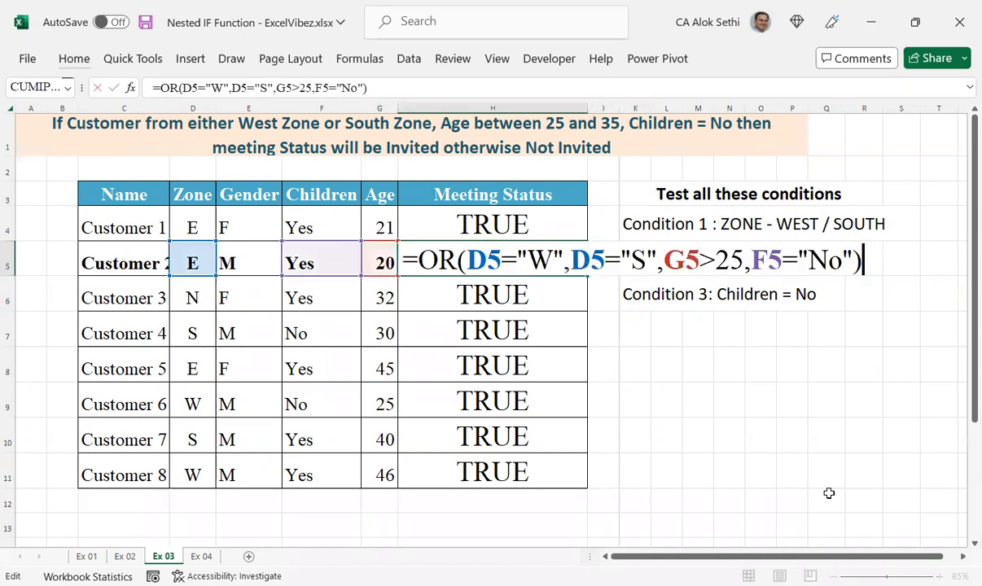
pyautogui.press('Escape')
pyautogui.press('Right')
pyautogui.press('Right')
pyautogui.press('F2')
pyautogui.press('Left')
pyautogui.press('Left')
pyautogui.write('<')
pyautogui.press('Return')
pyautogui.press('Up')
pyautogui.press('Left')
pyautogui.press('Left')
pyautogui.press('Left')
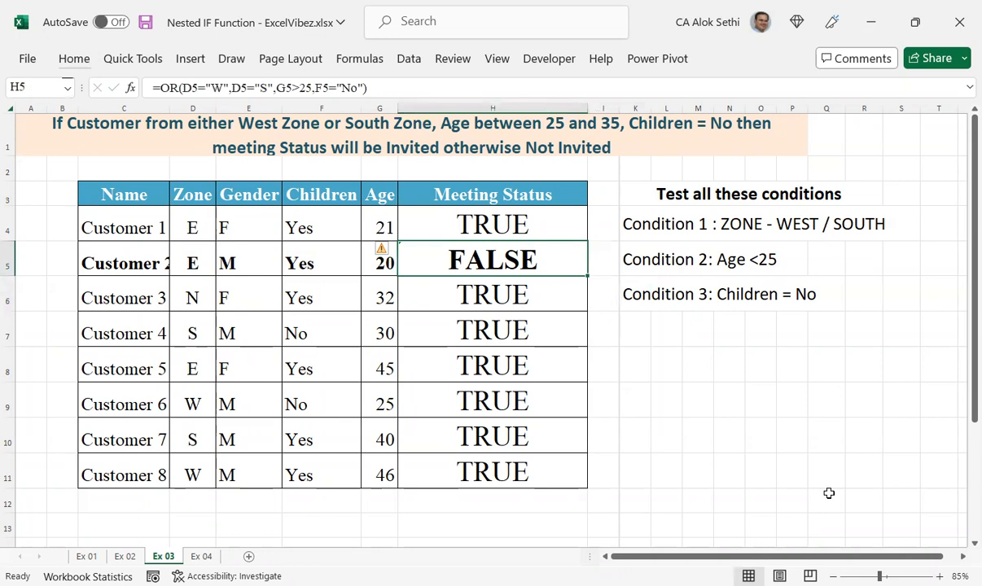
# - Correct the Condition 2 note in K5 to read "Condition 2: Age >25"
pyautogui.press('Left')
pyautogui.press('Right')
pyautogui.press('Right')
pyautogui.press('Right')
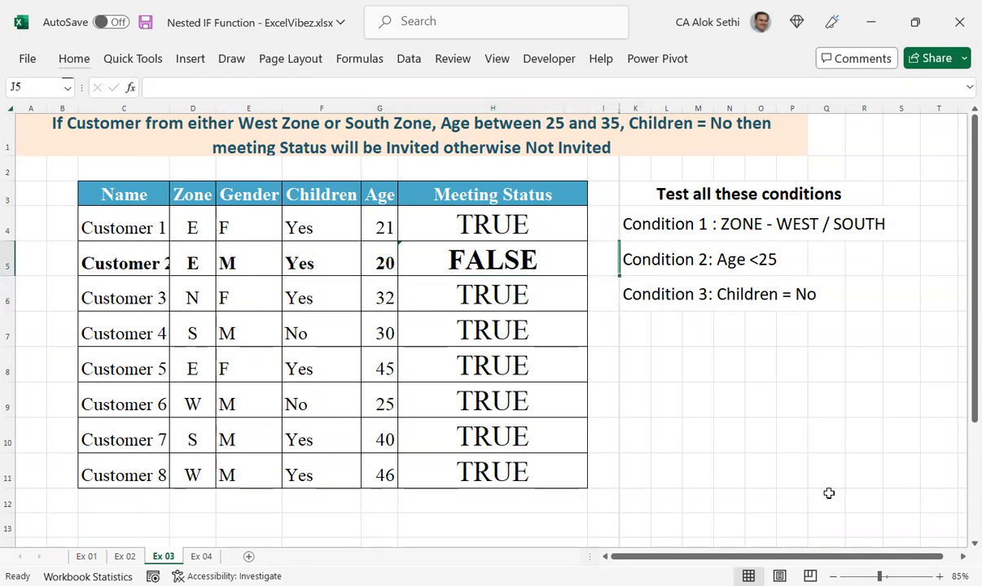
pyautogui.press('Right')
pyautogui.press('F2')
pyautogui.press('Left')
pyautogui.press('Left')
pyautogui.press('BackSpace')
pyautogui.write('>')
pyautogui.press('Return')
pyautogui.press('Left')
pyautogui.press('Up')
pyautogui.press('Left')
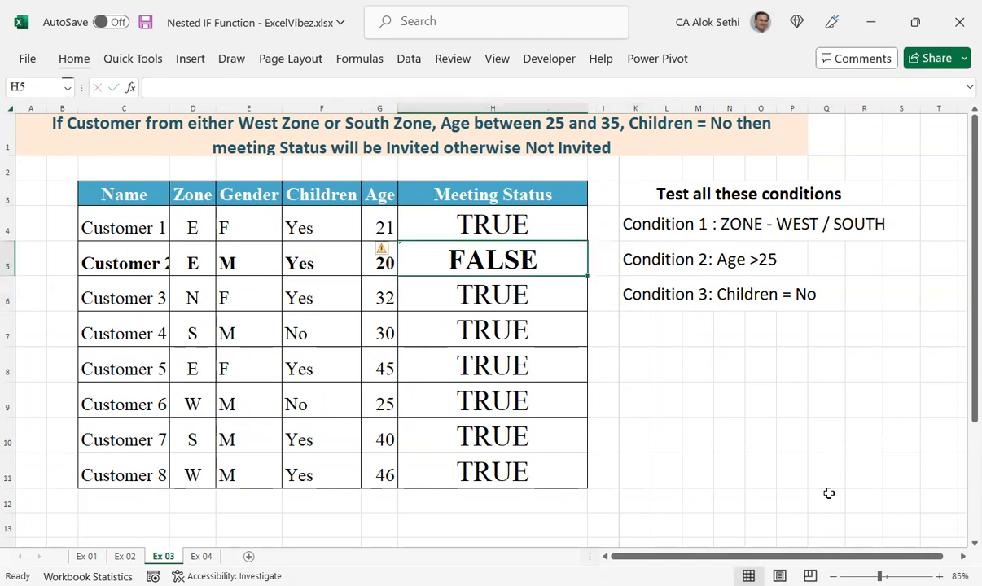
# - Delete 35< from the age test in the H4 OR formula, leaving G4>25
pyautogui.press('Up')
pyautogui.press('F2')
pyautogui.press('Left')
pyautogui.press('Left')
pyautogui.press('Left')
pyautogui.press('Left')
pyautogui.press('Left')
pyautogui.press('Left')
pyautogui.press('Left')
pyautogui.press('Left')
pyautogui.press('Left')
pyautogui.press('Left')
pyautogui.press('Left')
pyautogui.press('Left')
pyautogui.press('Left')
pyautogui.press('Left')
pyautogui.press('Left')
pyautogui.press('Right')
pyautogui.press('Right')
pyautogui.press('Left')
pyautogui.press('BackSpace')
pyautogui.press('BackSpace')
pyautogui.press('BackSpace')
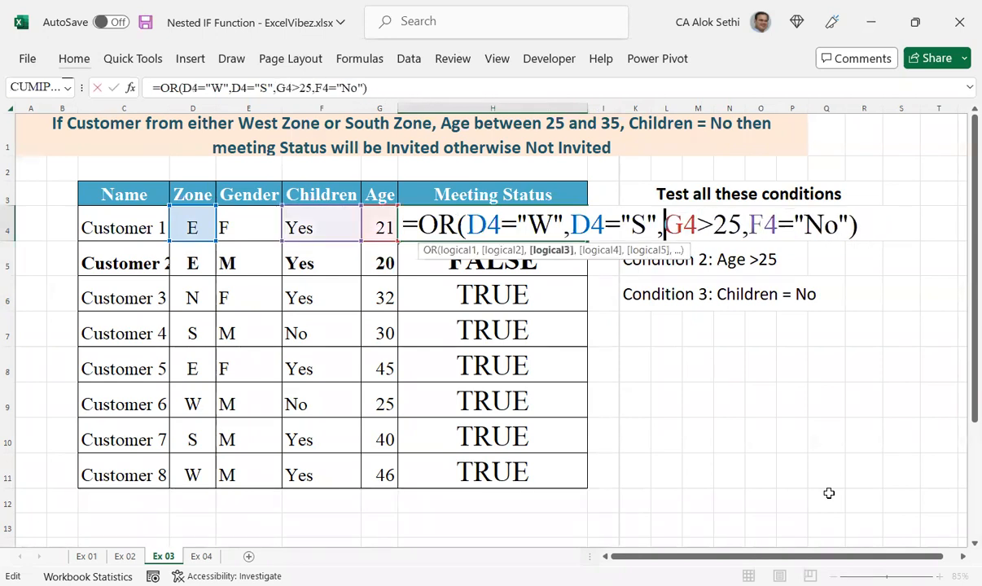
pyautogui.hotkey('ctrl', 'Return')
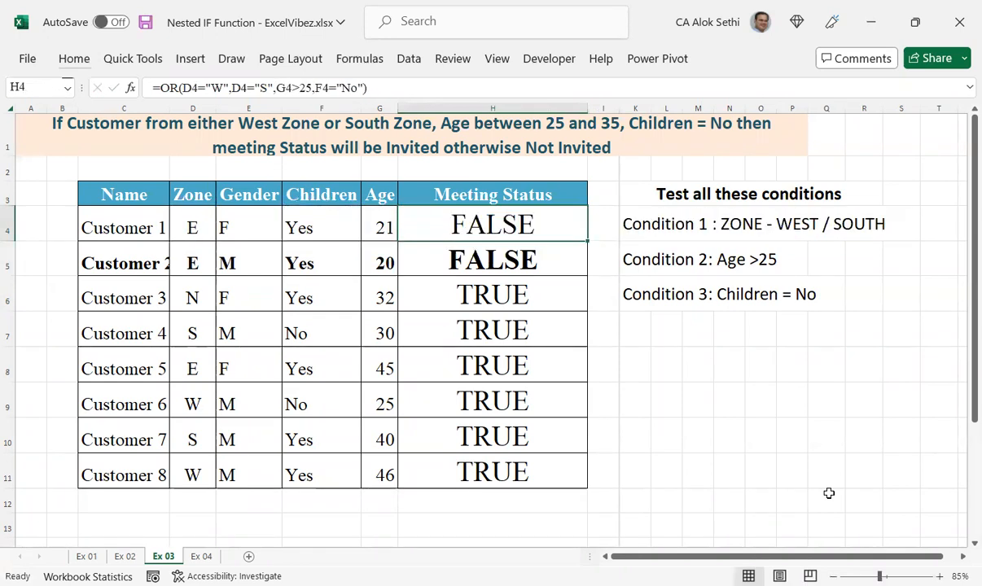
# - Fill the corrected OR formula from H4 down through H11
pyautogui.hotkey('shift', 'Down')
pyautogui.hotkey('shift', 'Down')
pyautogui.hotkey('shift', 'Down')
pyautogui.hotkey('shift', 'Down')
pyautogui.hotkey('shift', 'Down')
pyautogui.hotkey('shift', 'Down')
pyautogui.hotkey('shift', 'Down')
pyautogui.hotkey('shift', 'Down')
pyautogui.hotkey('shift', 'Down')
pyautogui.hotkey('shift', 'Down')
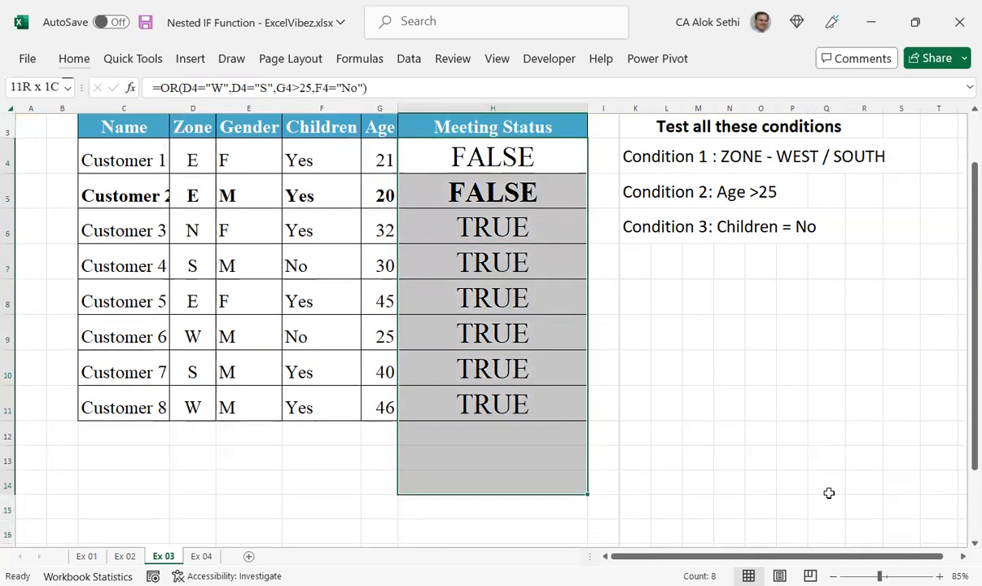
pyautogui.hotkey('shift', 'Up')
pyautogui.hotkey('shift', 'Up')
pyautogui.hotkey('shift', 'Up')
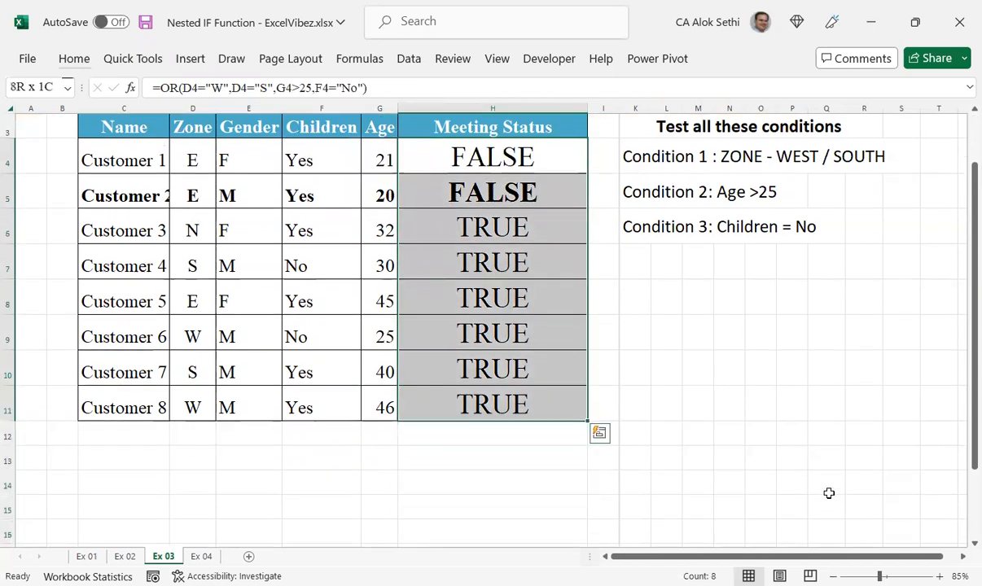
pyautogui.hotkey('ctrl', 'd')
# - Review the OR formulas and results in the Meeting Status column for all eight customers
pyautogui.press('Down')
pyautogui.press('Up')
pyautogui.press('Up')
pyautogui.press('Down')
pyautogui.press('Down')
pyautogui.press('Up')
pyautogui.press('Down')
pyautogui.press('Down')
pyautogui.press('Down')
pyautogui.press('Down')
pyautogui.press('Down')
pyautogui.press('Down')
pyautogui.press('Down')
pyautogui.press('Down')
pyautogui.press('Up')
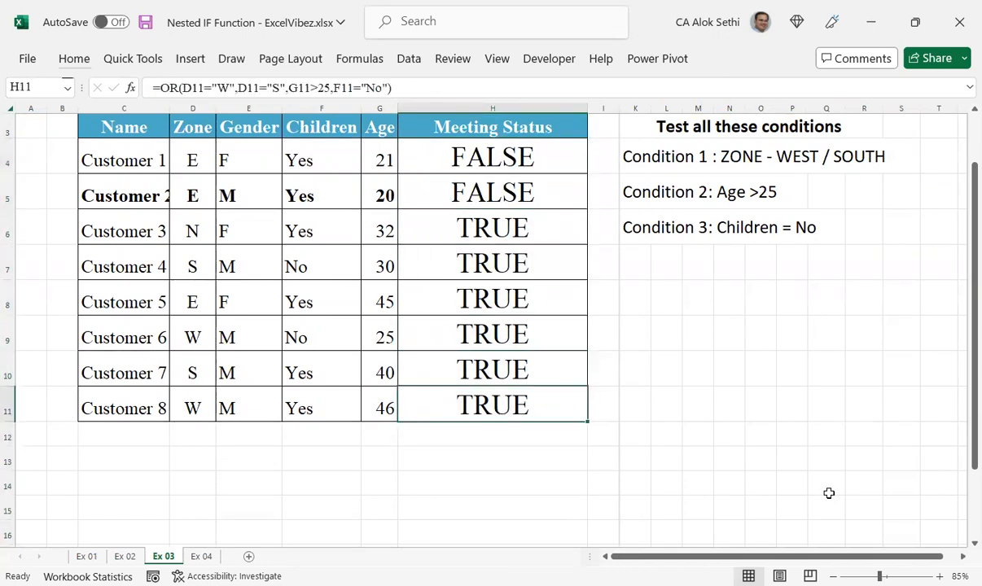
pyautogui.press('Up')
pyautogui.press('Up')
pyautogui.press('Up')
pyautogui.press('Up')
pyautogui.press('Up')
pyautogui.press('Up')
pyautogui.press('Up')
pyautogui.press('Up')
pyautogui.press('Up')
pyautogui.press('Down')
pyautogui.press('Down')
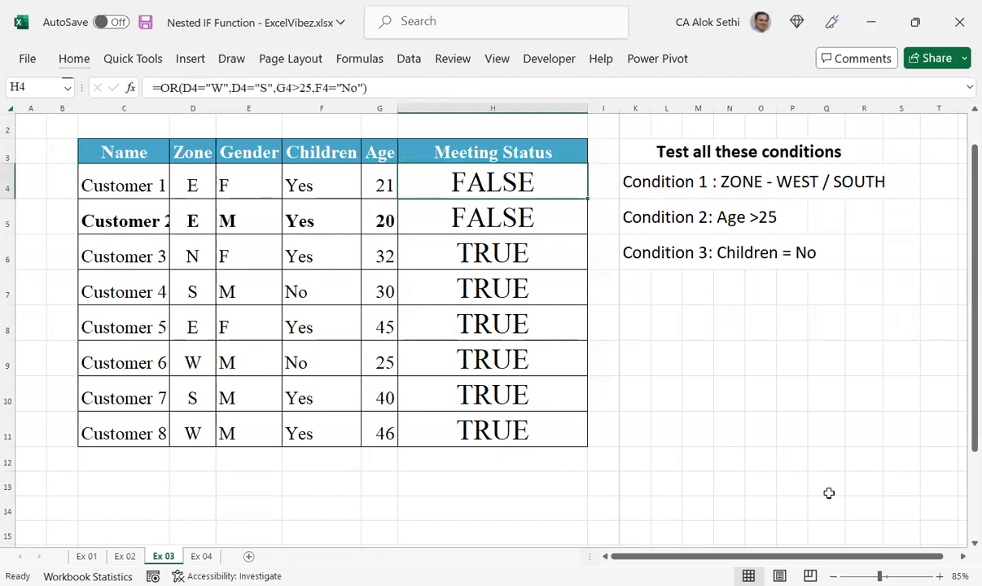
pyautogui.press('Up')
pyautogui.press('Up')
pyautogui.press('Up')
pyautogui.press('Down')
pyautogui.press('Down')
pyautogui.press('Down')
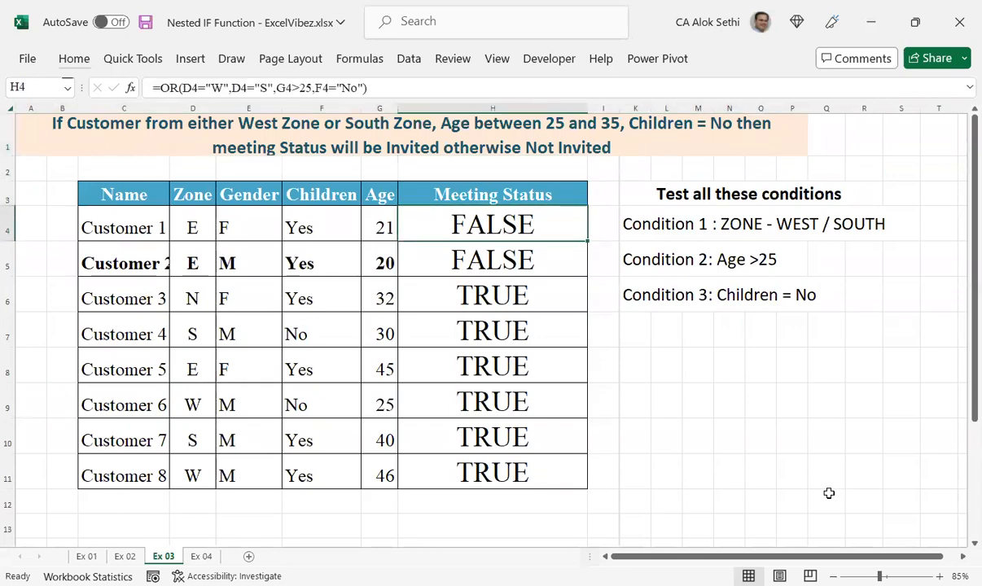
# - Check the OR formula in H4 against Customer 1's zone, children and age entries
pyautogui.press('F2')
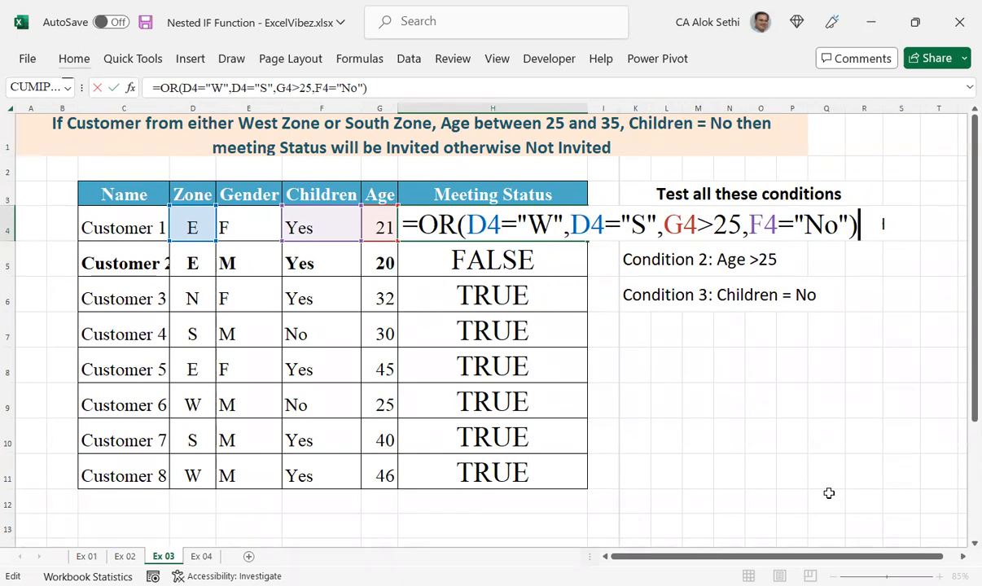
pyautogui.hotkey('ctrl', 'Return')
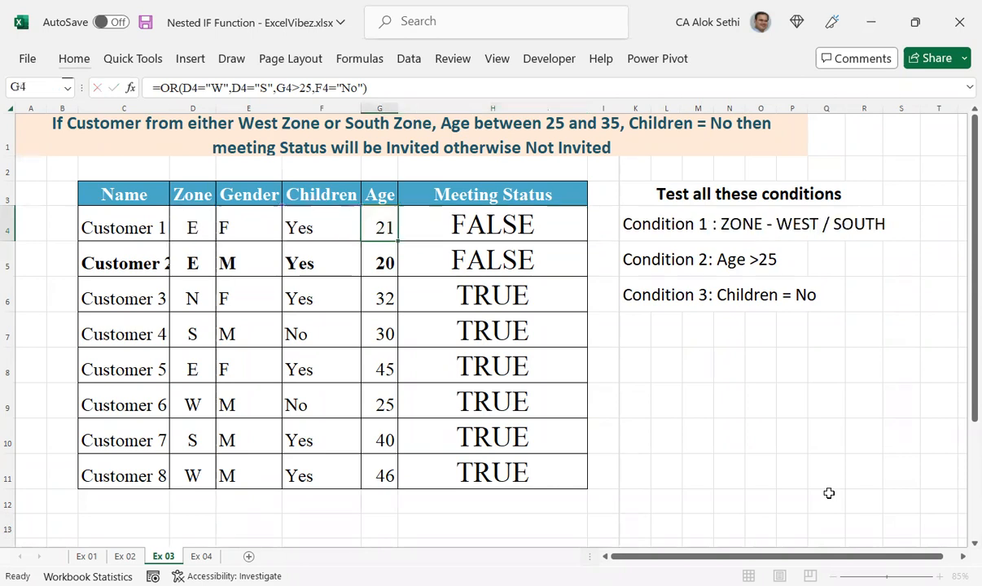
pyautogui.press('Home')
pyautogui.press('Right')
pyautogui.press('Right')
pyautogui.press('Right')
pyautogui.press('Right')
pyautogui.press('Right')
pyautogui.press('Right')
pyautogui.press('Right')
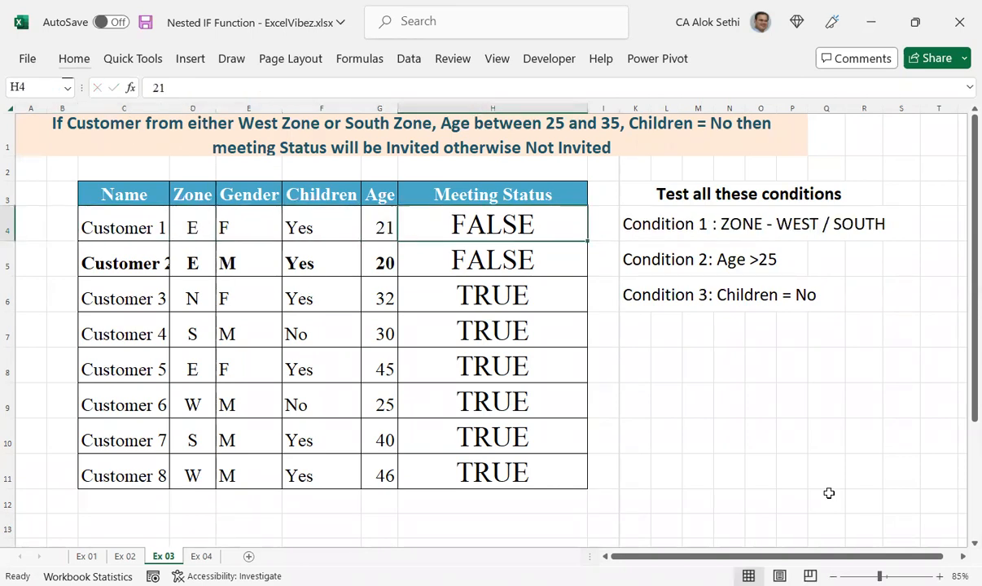
# - Insert IF( before OR in the H4 formula so the OR test becomes the IF function's logical test
pyautogui.press('F2')
pyautogui.press('Left')
pyautogui.press('Left')
pyautogui.press('Left')
pyautogui.press('Left')
pyautogui.press('Left')
pyautogui.press('Left')
pyautogui.press('Left')
pyautogui.press('Left')
pyautogui.press('Left')
pyautogui.press('Left')
pyautogui.press('Left')
pyautogui.press('Left')
pyautogui.press('Left')
pyautogui.press('Left')
pyautogui.press('Left')
pyautogui.press('Left')
pyautogui.press('Left')
pyautogui.press('Left')
pyautogui.press('Left')
pyautogui.press('Left')
pyautogui.press('Left')
pyautogui.press('Left')
pyautogui.press('Left')
pyautogui.press('Left')
pyautogui.press('Left')
pyautogui.press('Left')
pyautogui.press('Left')
pyautogui.press('Left')
pyautogui.press('Left')
pyautogui.press('Left')
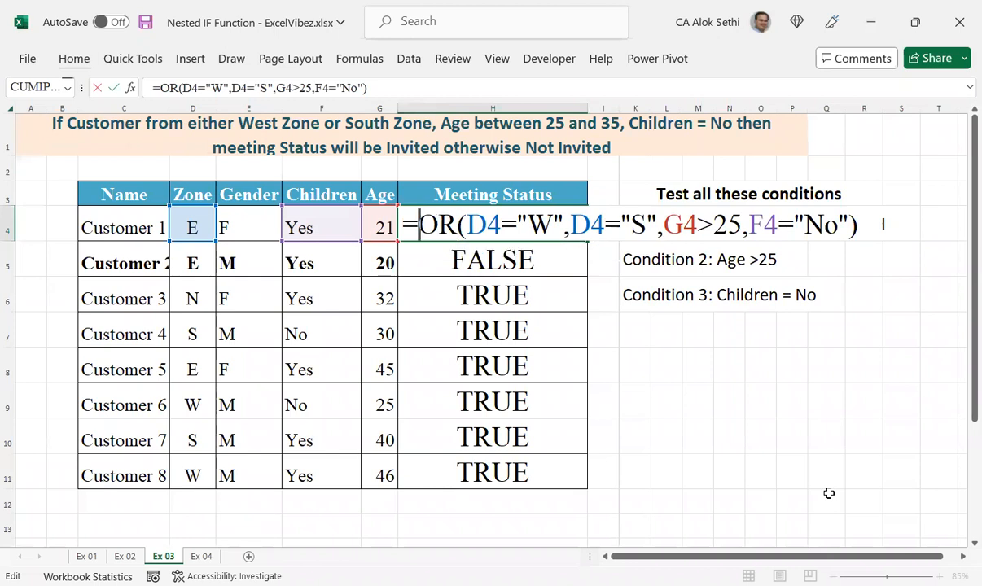
pyautogui.write('IF')
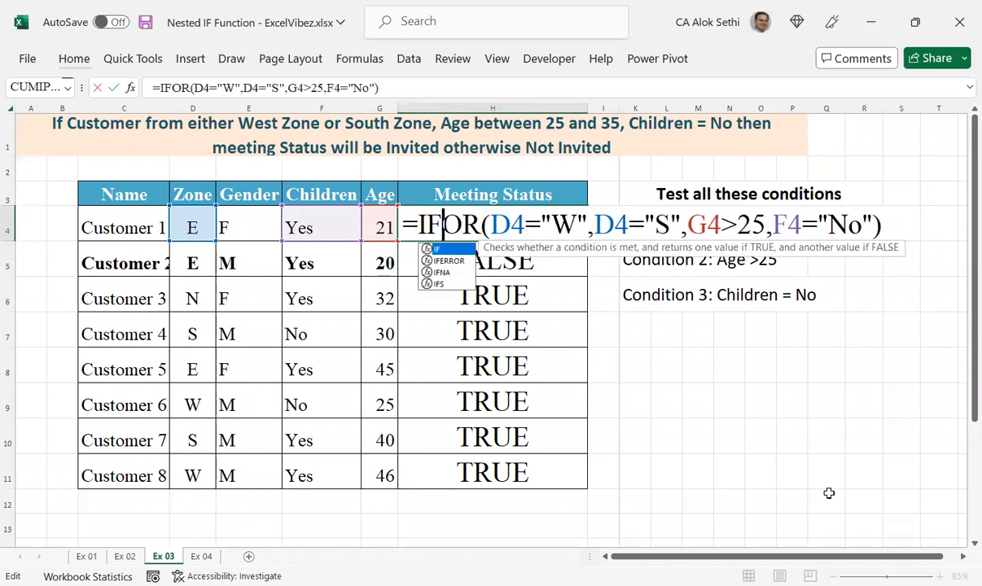
pyautogui.write('(')
pyautogui.press('Right')
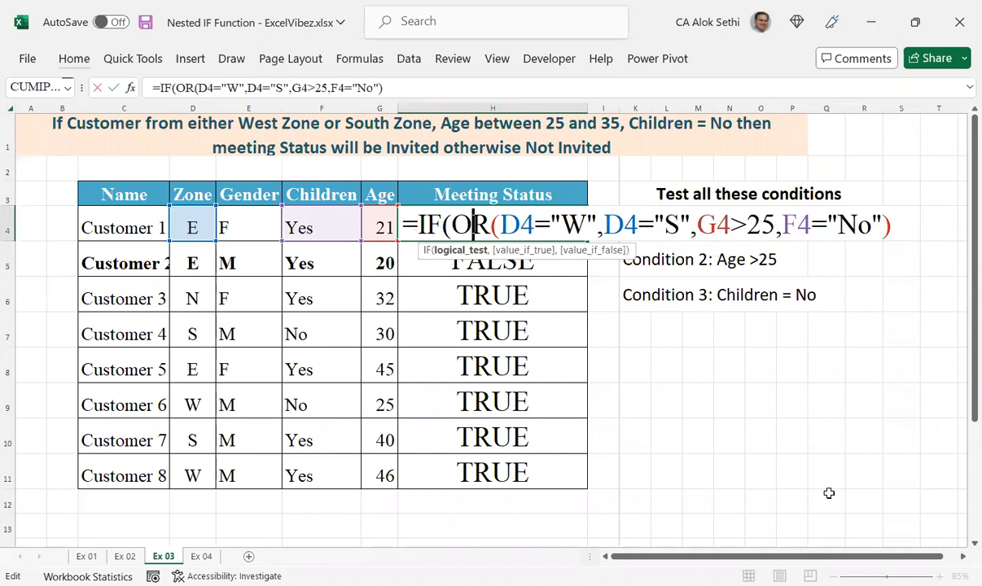
# - Complete the H4 IF formula with "Invited" as the true result and "Not Invited" as the false result
pyautogui.press('End')
pyautogui.write(',')
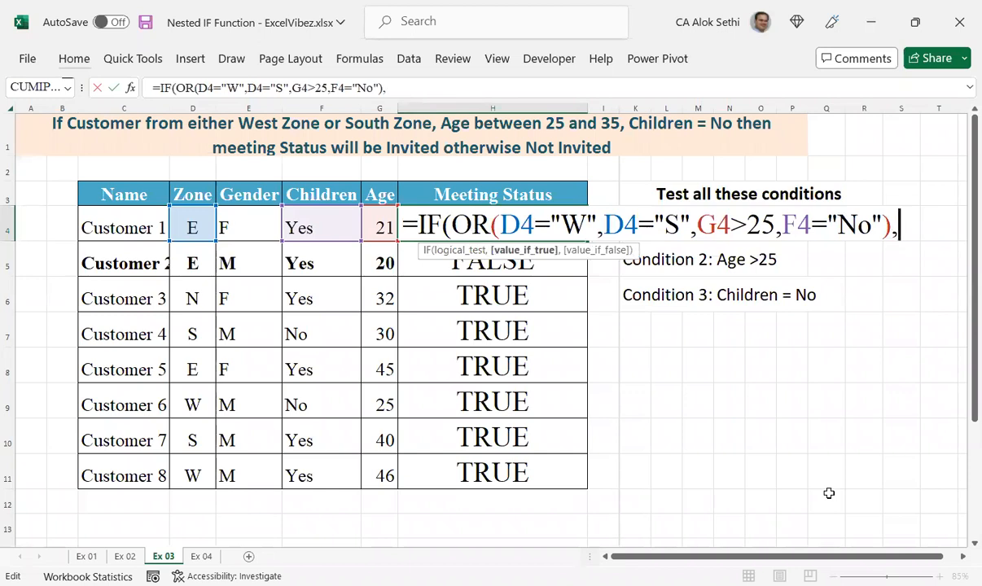
pyautogui.write('"')
pyautogui.write('Iniv')
pyautogui.press('BackSpace')
pyautogui.press('BackSpace')
pyautogui.write('vit')
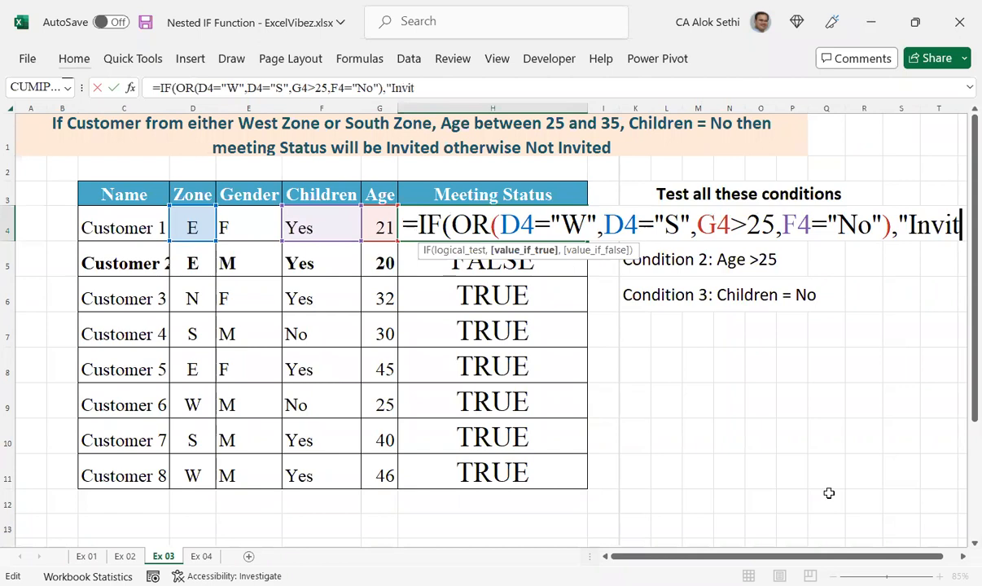
pyautogui.write('ed",')
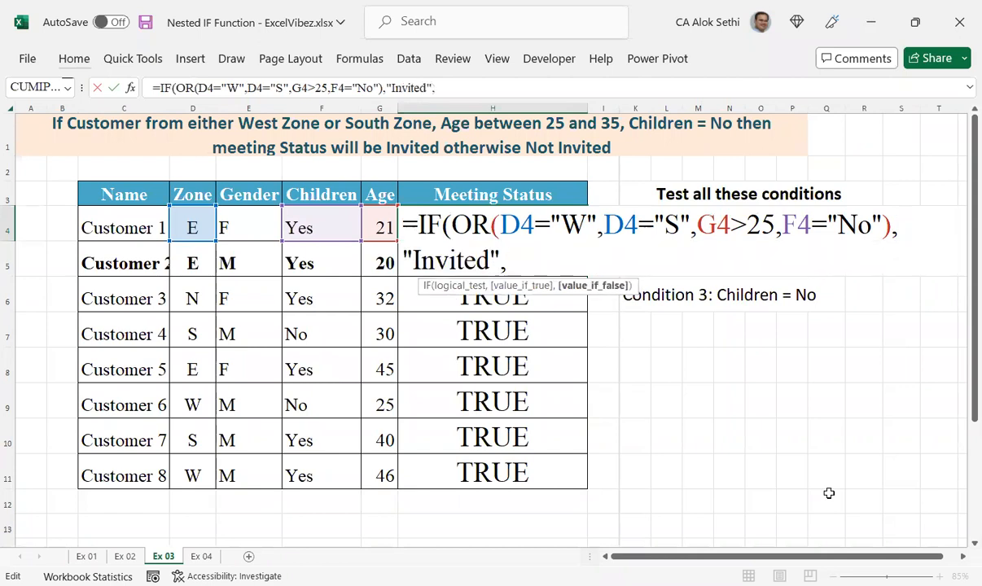
pyautogui.write('"Not ')
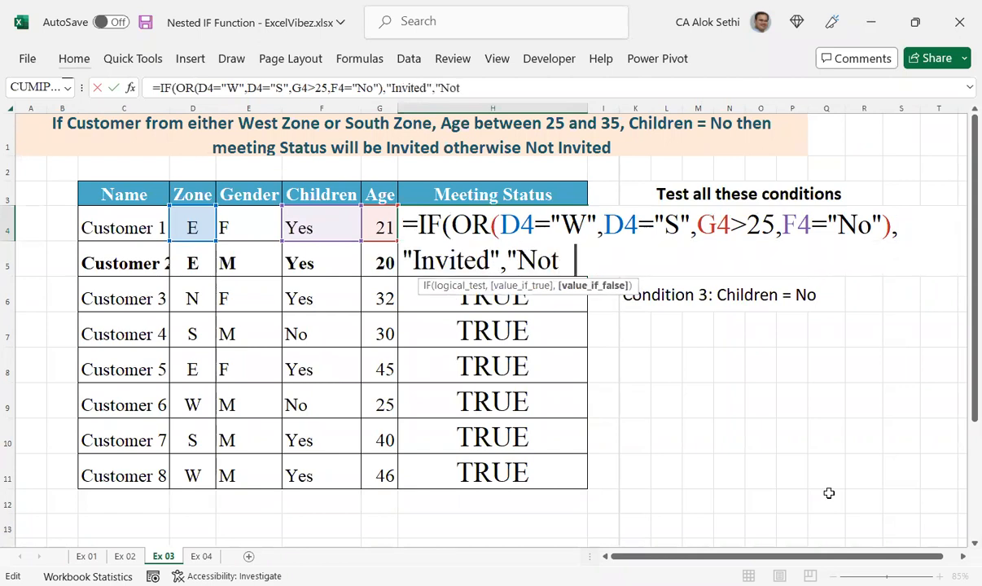
pyautogui.write('Invited")')
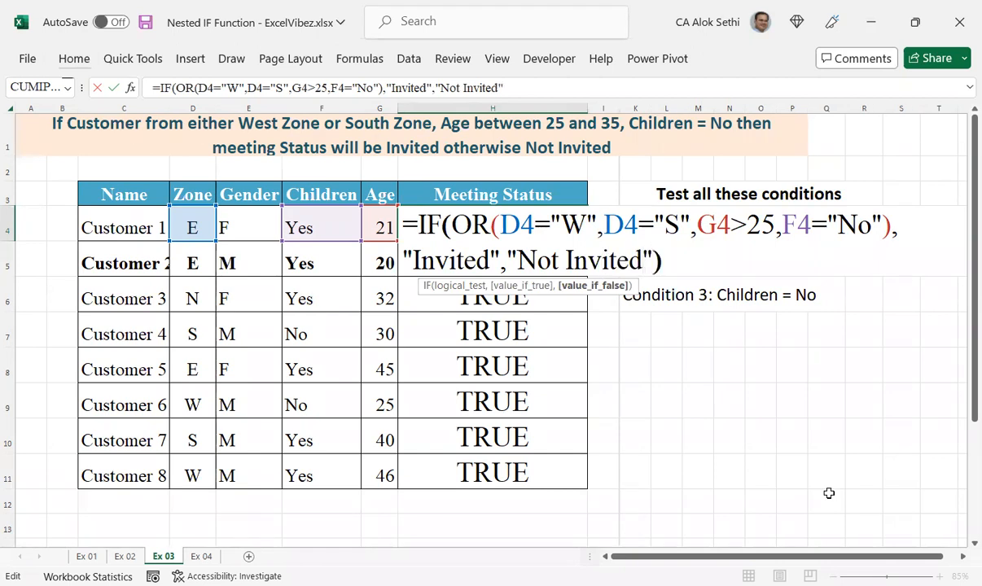
pyautogui.press('Return')
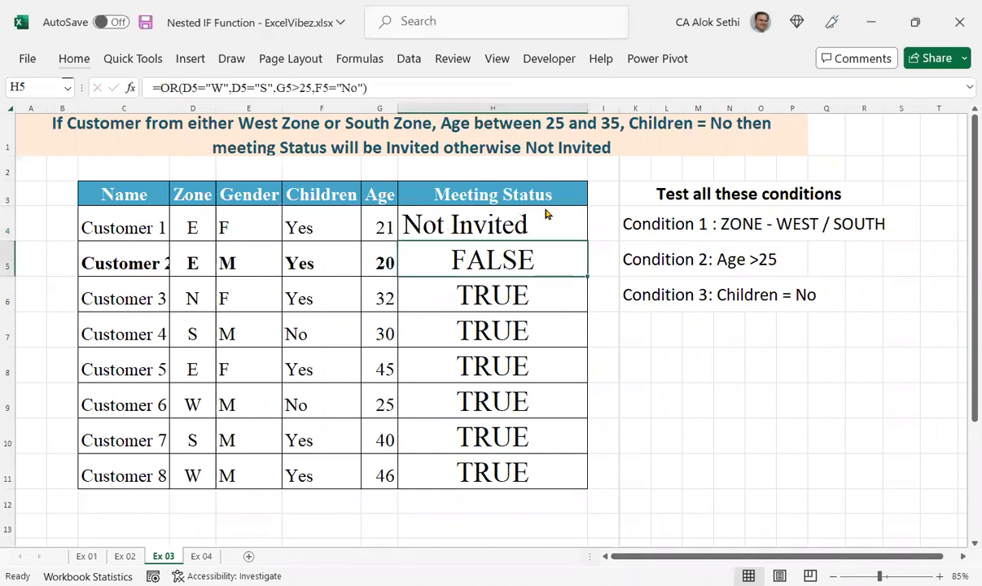
# - Fill the IF and OR formula from H4 down through H11
pyautogui.moveTo(546, 214); pyautogui.dragTo(560, 253)
pyautogui.hotkey('shift', 'Down')
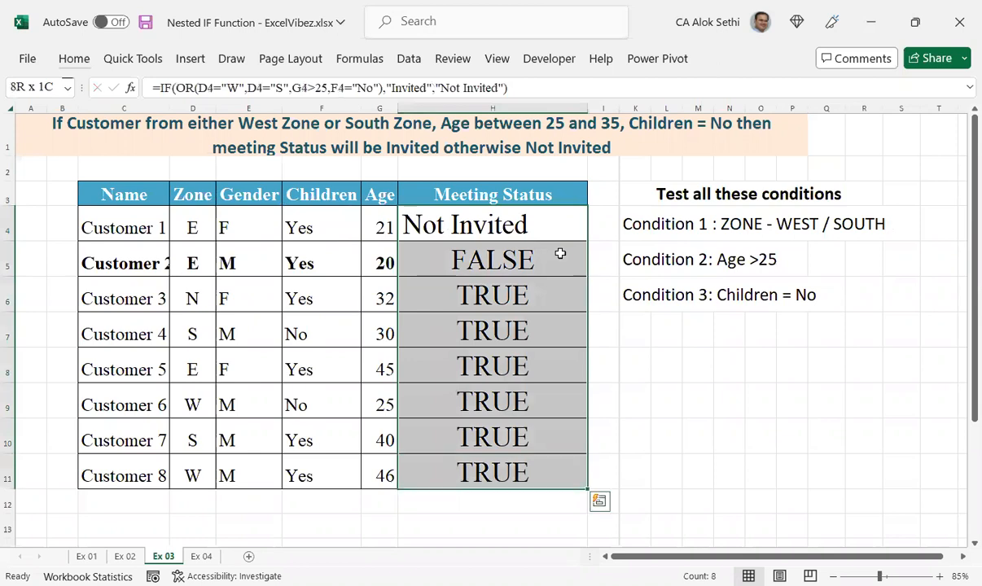
pyautogui.hotkey('ctrl', 'd')
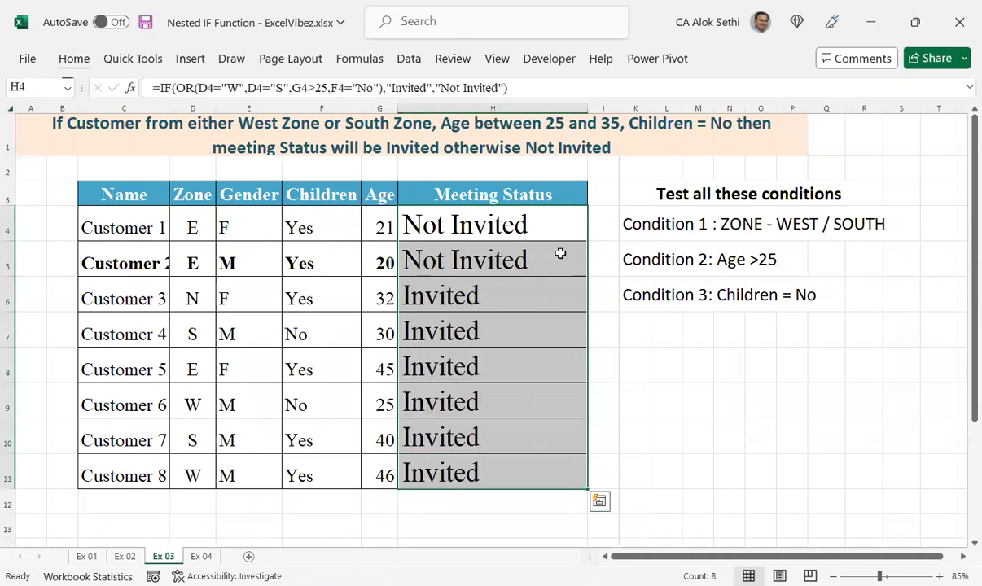
pyautogui.click(692, 364)
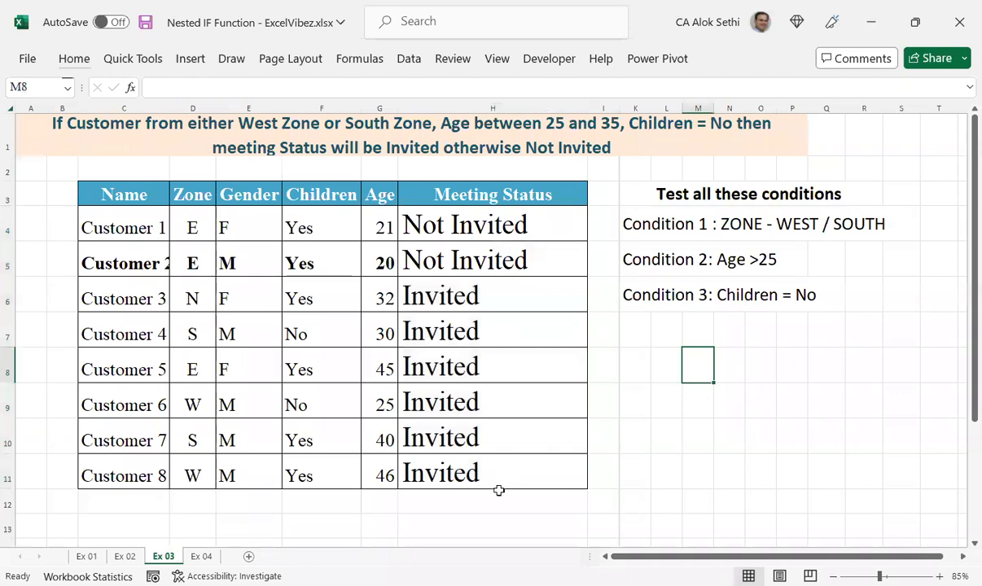
# - Merge and center cells K8 to Q8 below the condition notes
pyautogui.hotkey('alt', 'Tab')
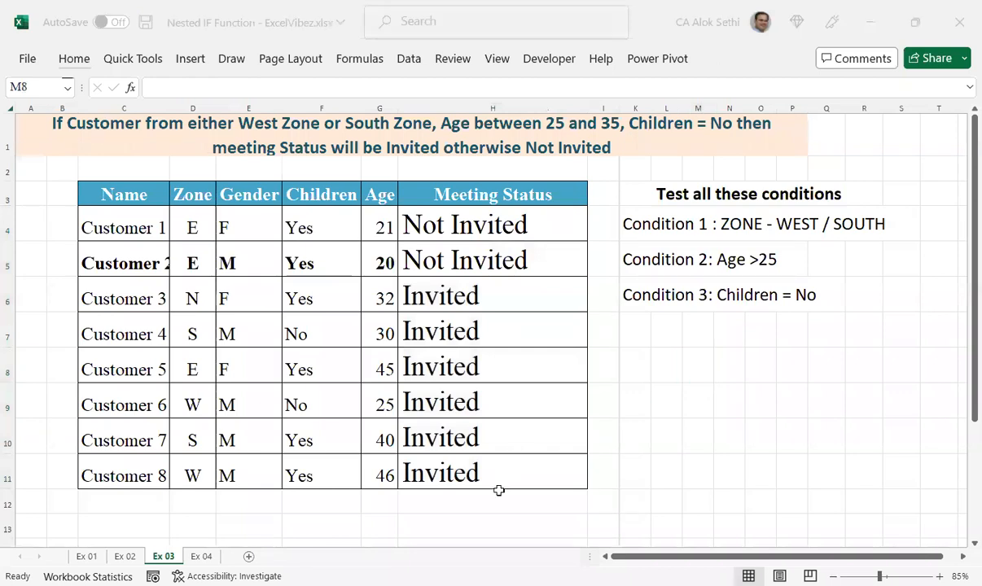
pyautogui.click(655, 193)
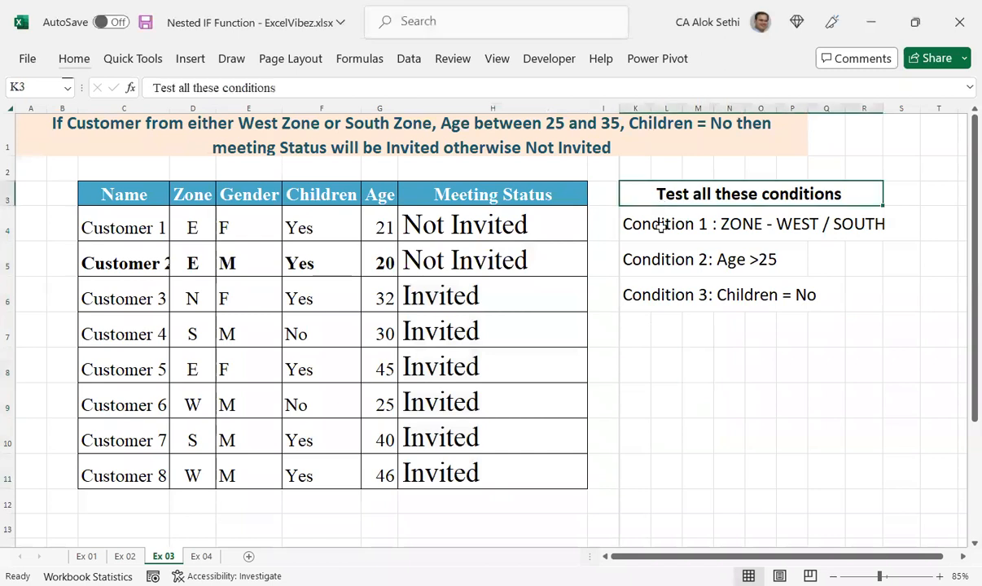
pyautogui.click(673, 372)
pyautogui.press('Left')
pyautogui.hotkey('shift', 'Right')
pyautogui.hotkey('shift', 'Right')
pyautogui.hotkey('shift', 'Right')
pyautogui.hotkey('shift', 'Right')
pyautogui.hotkey('shift', 'Right')
pyautogui.hotkey('shift', 'Right')
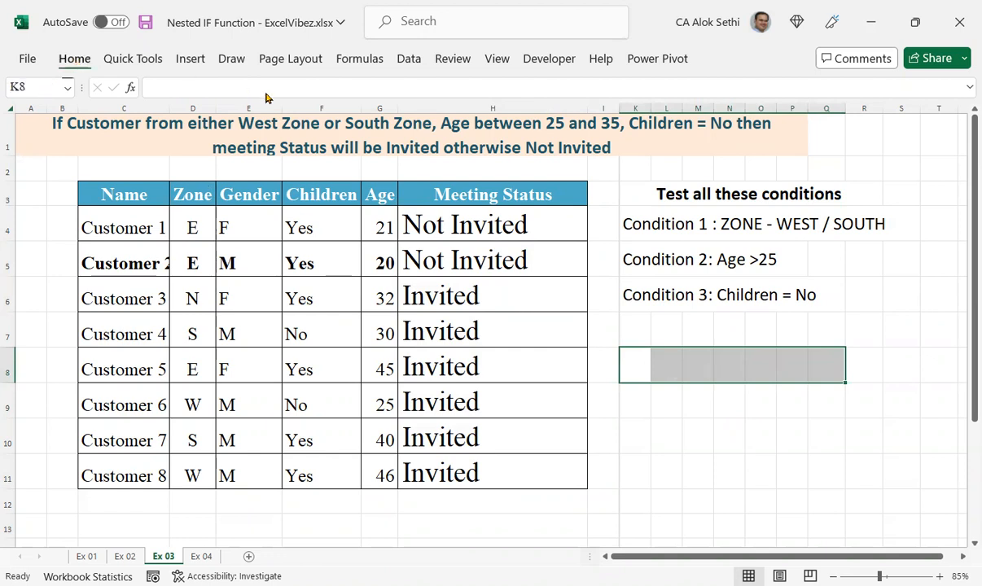
pyautogui.click(338, 105)
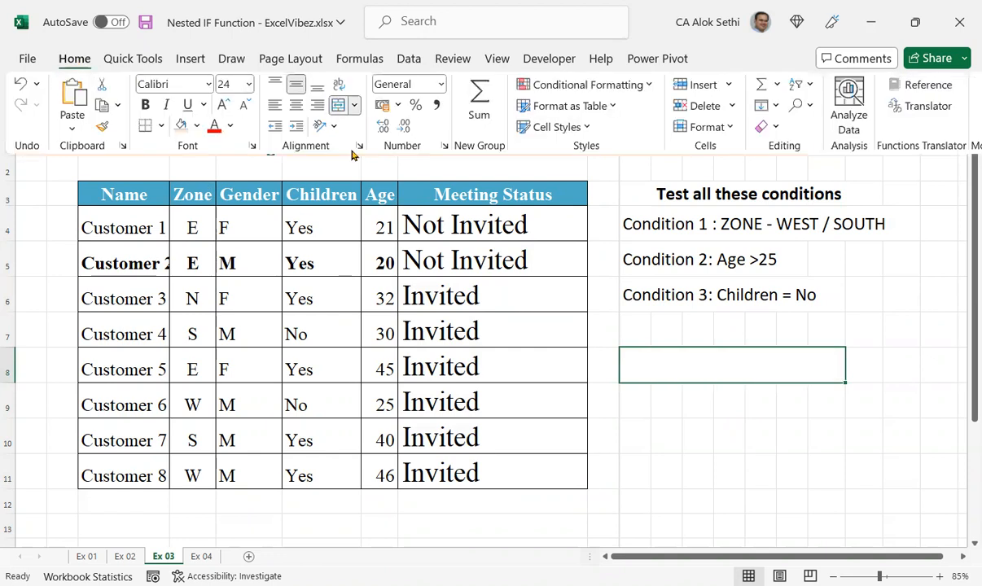
# - Enter the heading OR WITH IF in the merged cell K8 and make it bold
pyautogui.write('or')
pyautogui.press('BackSpace')
pyautogui.press('BackSpace')
pyautogui.write('OR')
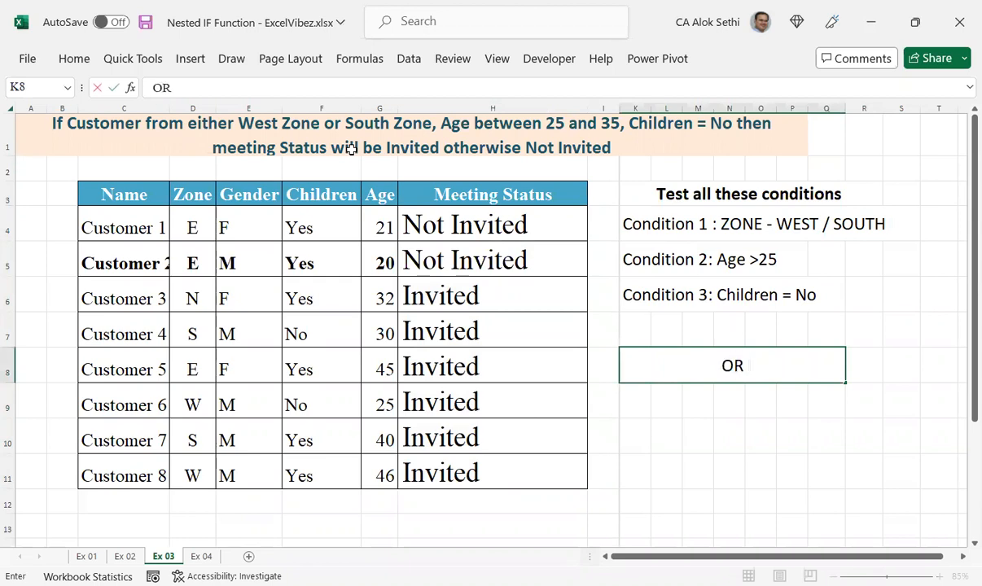
pyautogui.write(' WITH IF')
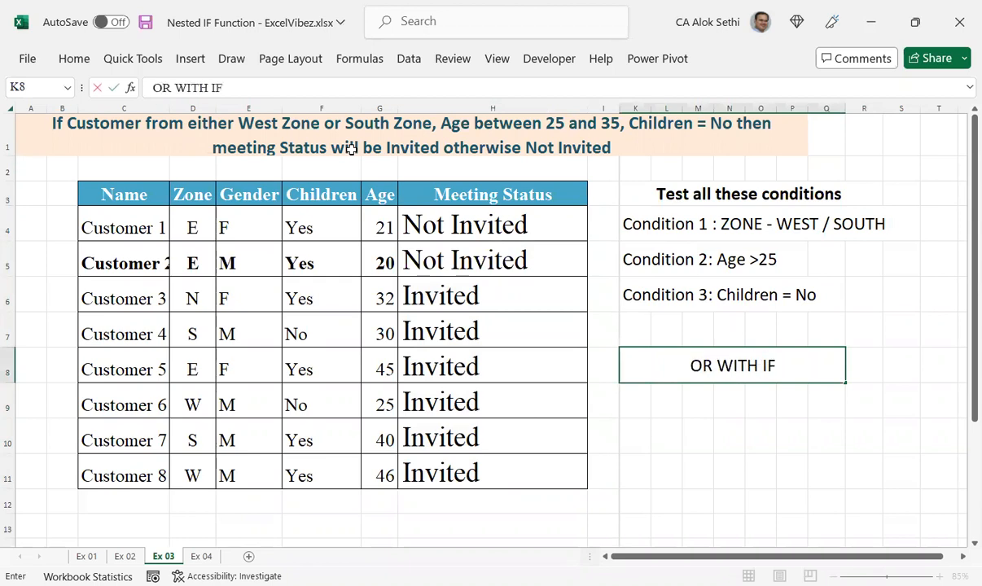
pyautogui.press('Return')
pyautogui.press('Up')
pyautogui.hotkey('ctrl', 'b')
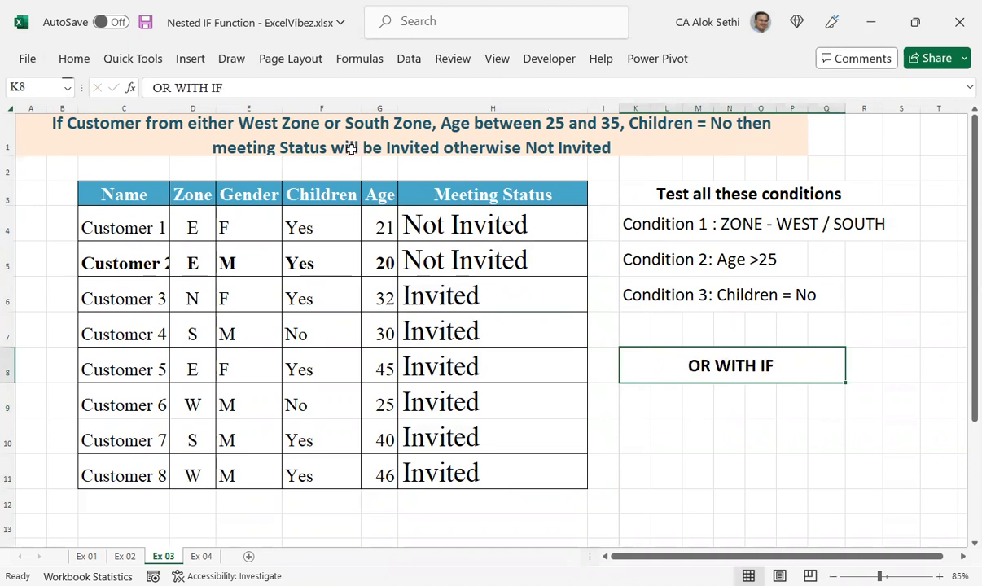
# - Fill the merged OR WITH IF heading cell K8 with a medium-light orange theme colour
pyautogui.press('alt')
pyautogui.press('h')
pyautogui.press('h')
pyautogui.press('Down')
pyautogui.press('Right')
pyautogui.press('Right')
pyautogui.press('Right')
pyautogui.press('Right')
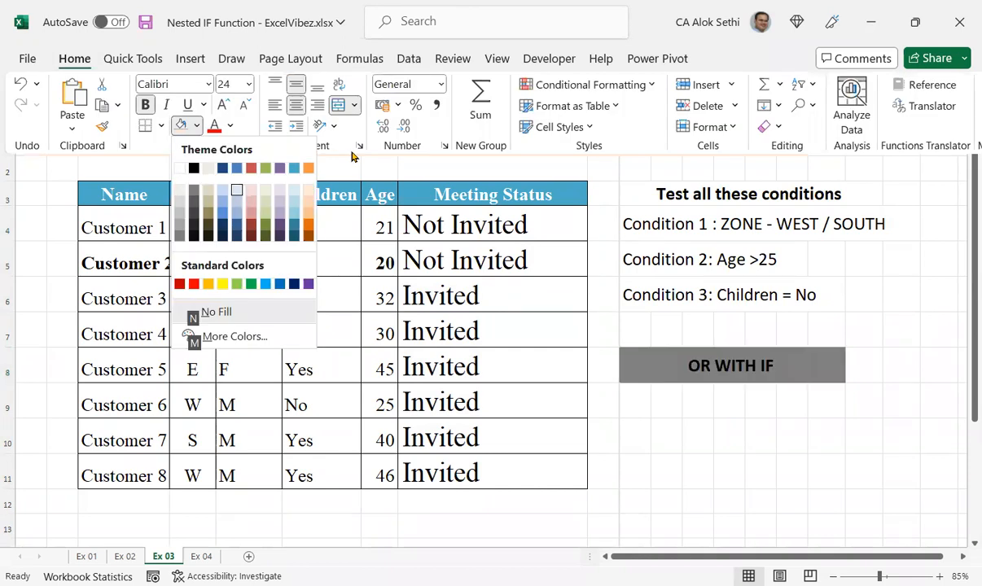
pyautogui.press('Right')
pyautogui.press('Down')
pyautogui.press('Right')
pyautogui.press('Right')
pyautogui.press('Right')
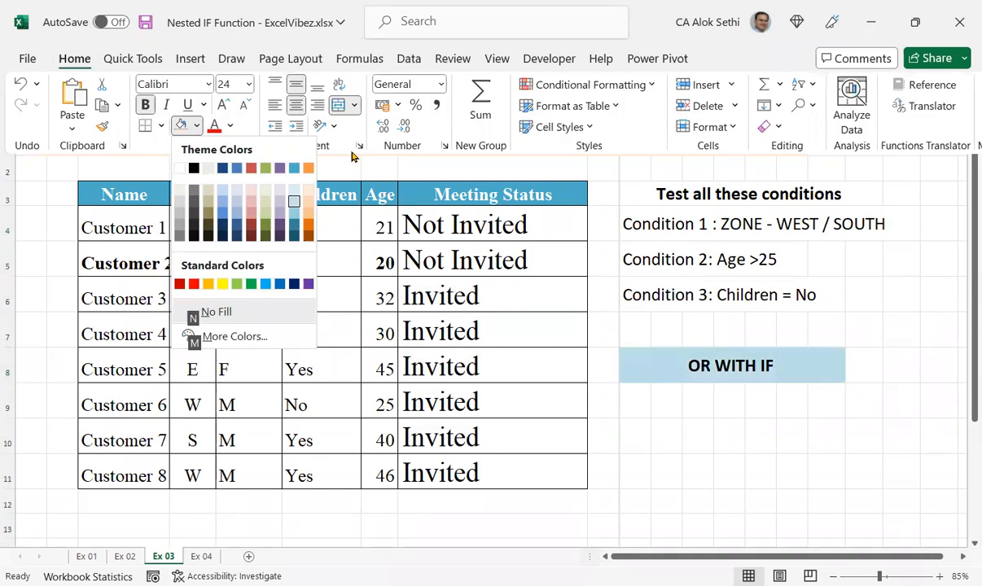
pyautogui.press('Right')
pyautogui.press('Down')
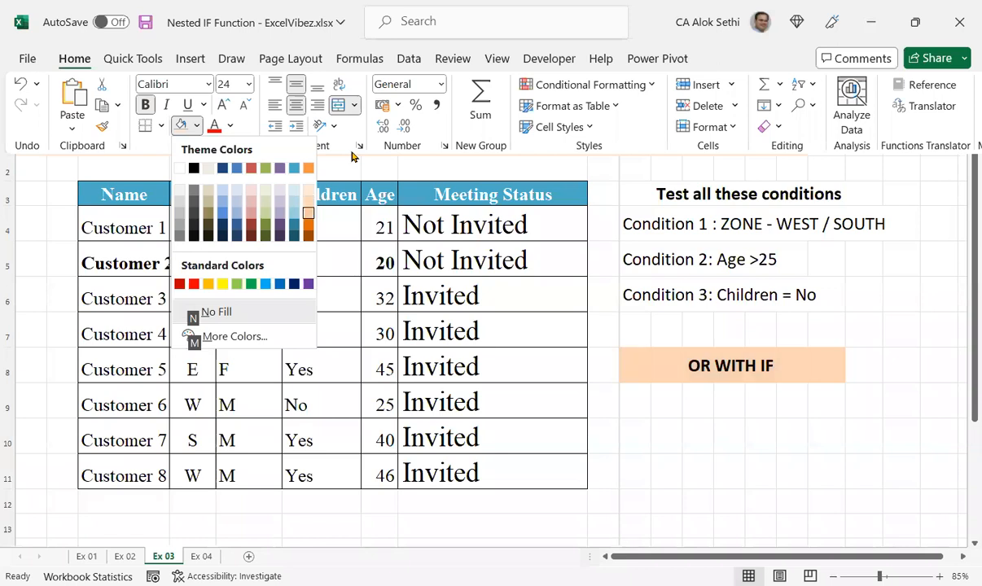
pyautogui.press('Return')
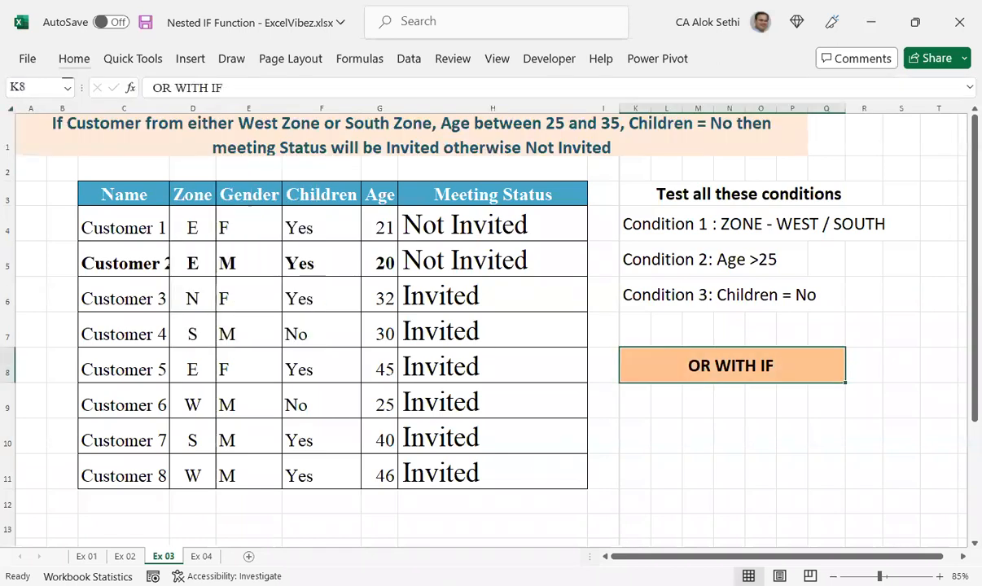
pyautogui.press('alt')
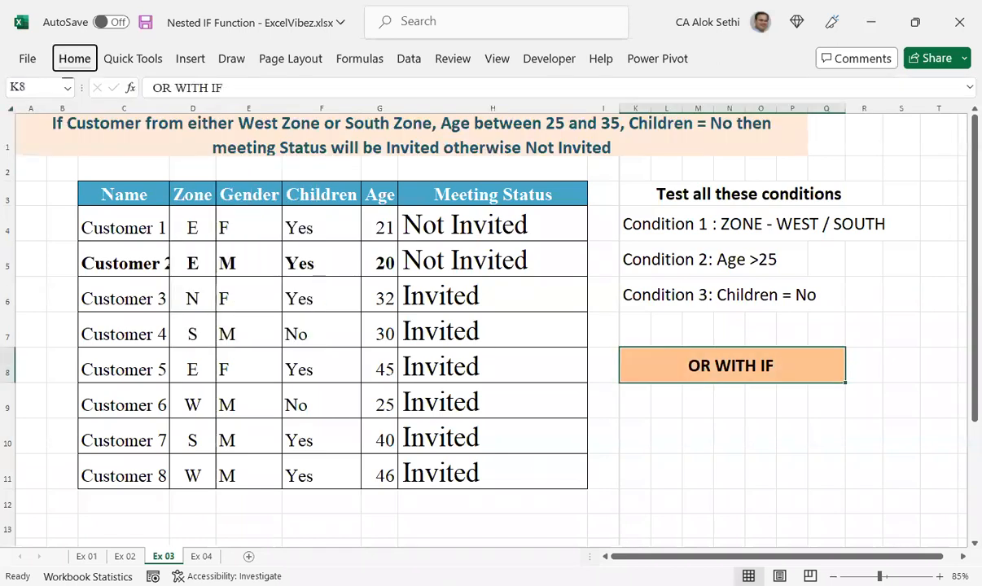
pyautogui.click(635, 472)
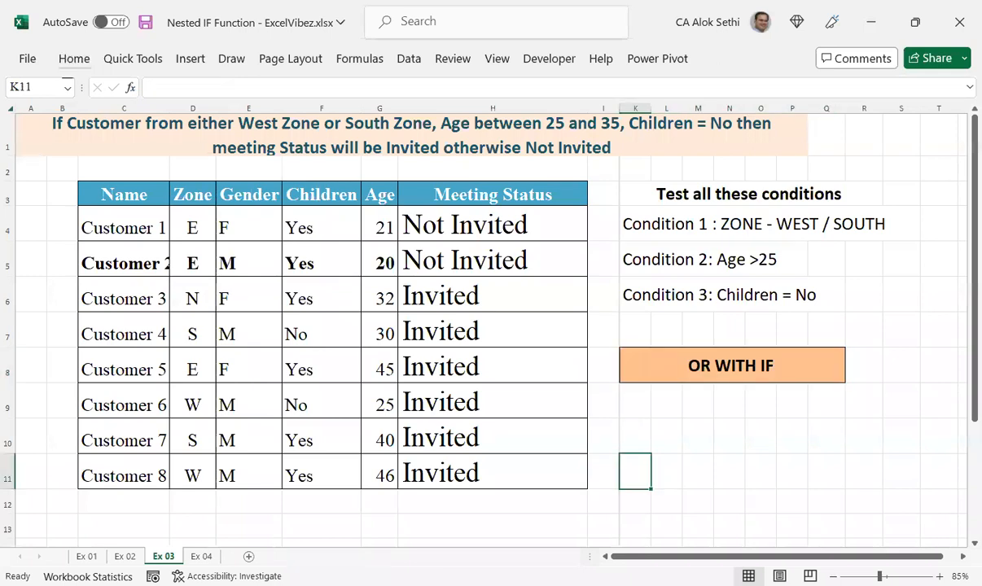
pyautogui.click(625, 400)
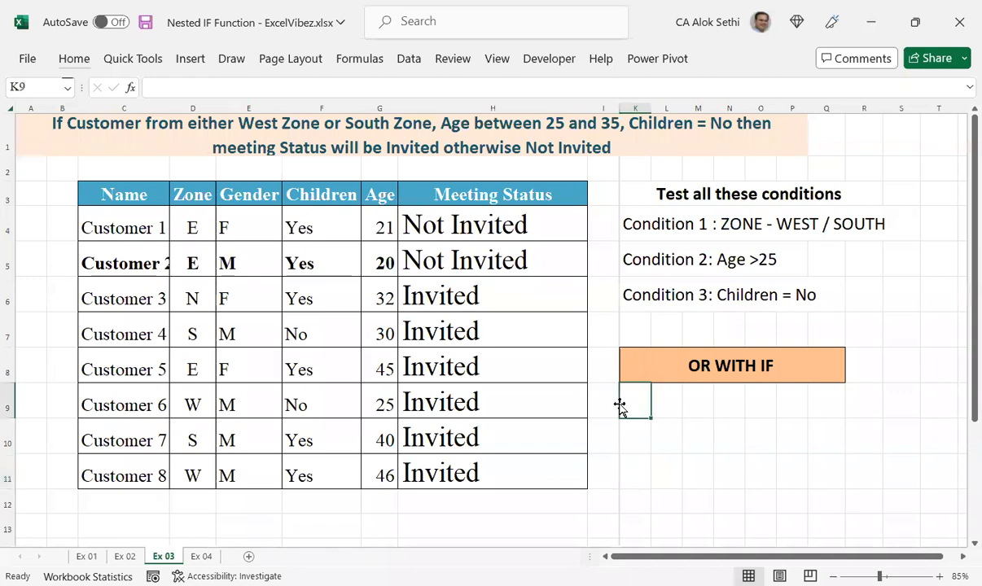
# - On the Ex 04 sheet, fill the incentive rule in merged cell B1 with the darkest orange theme shade and make its text white
pyautogui.click(203, 558)
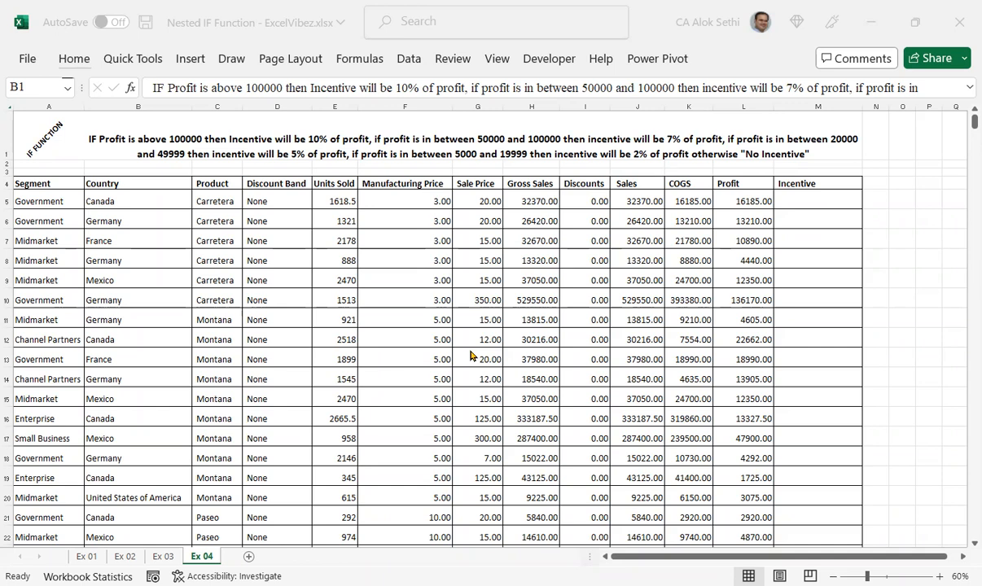
pyautogui.scroll(4, 453, 353)
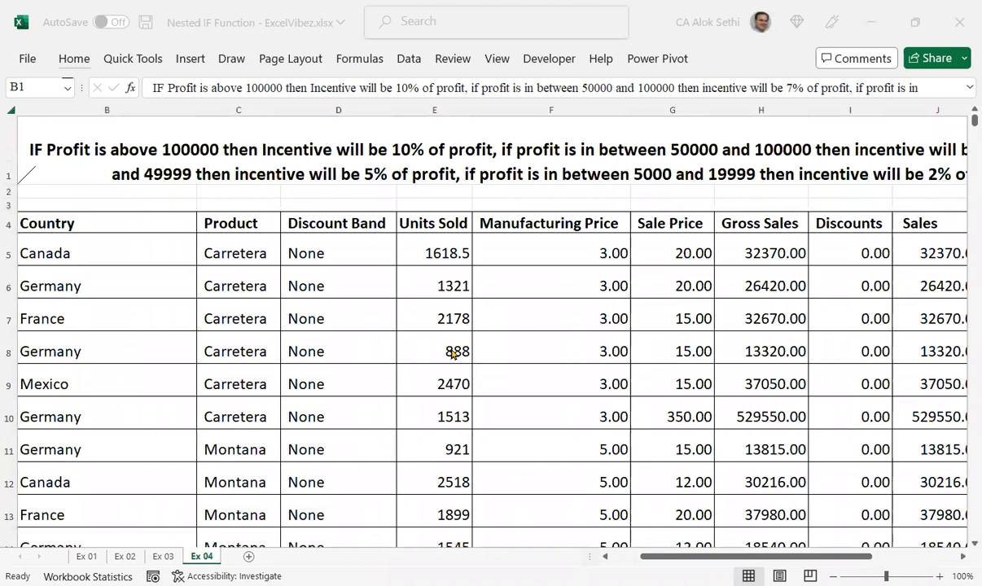
pyautogui.scroll(-3, 452, 352)
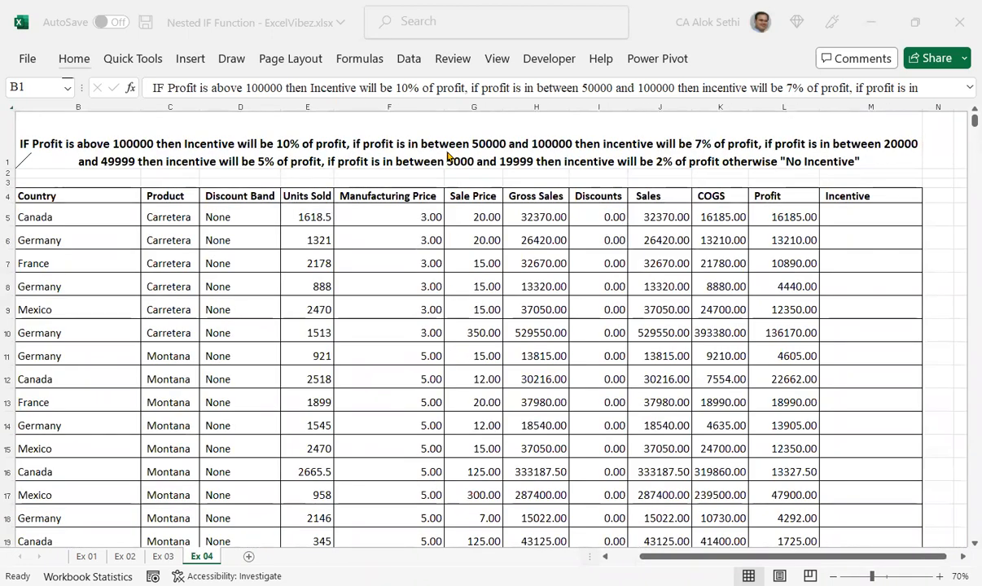
pyautogui.click(65, 70)
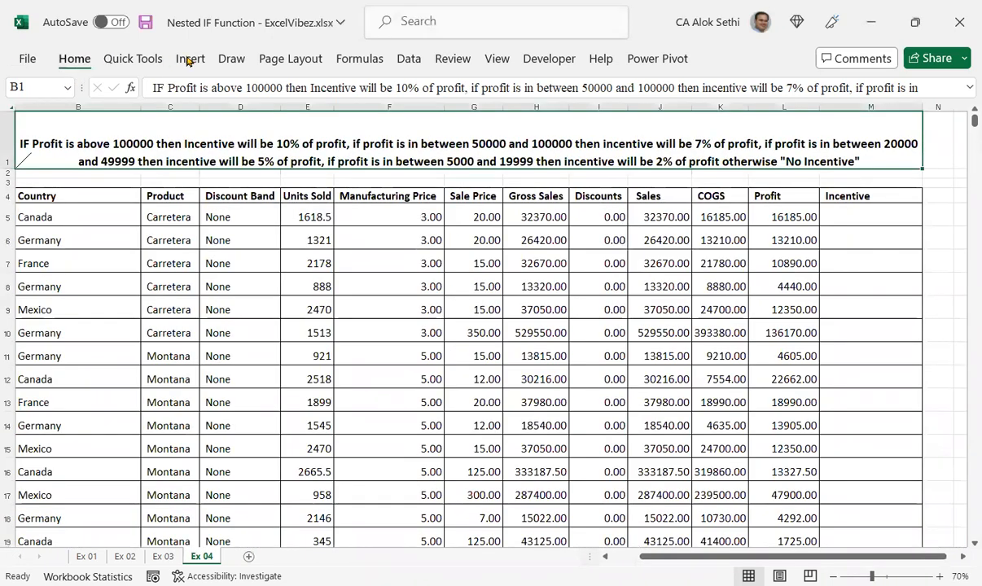
pyautogui.click(75, 60)
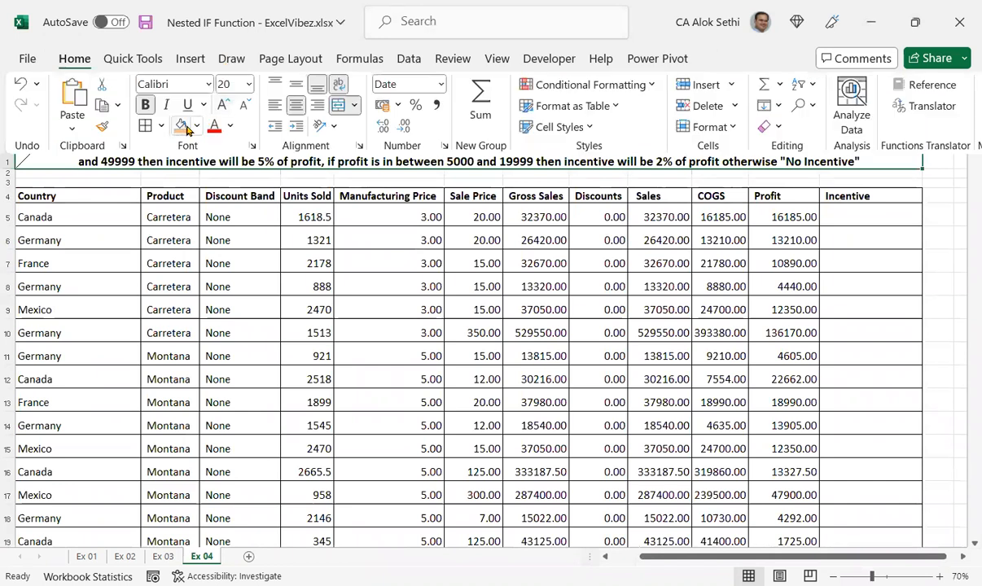
pyautogui.click(195, 128)
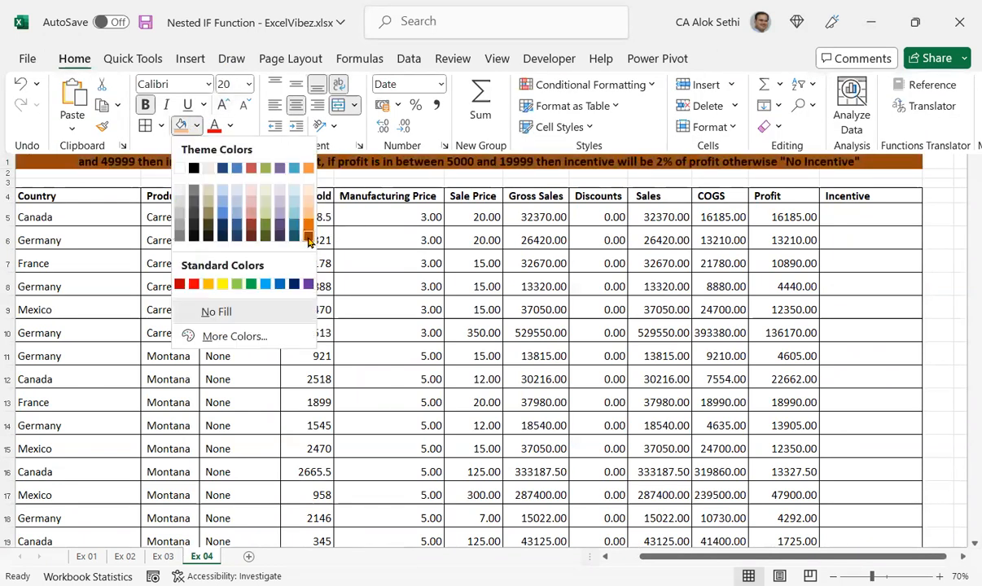
pyautogui.click(308, 236)
pyautogui.click(230, 128)
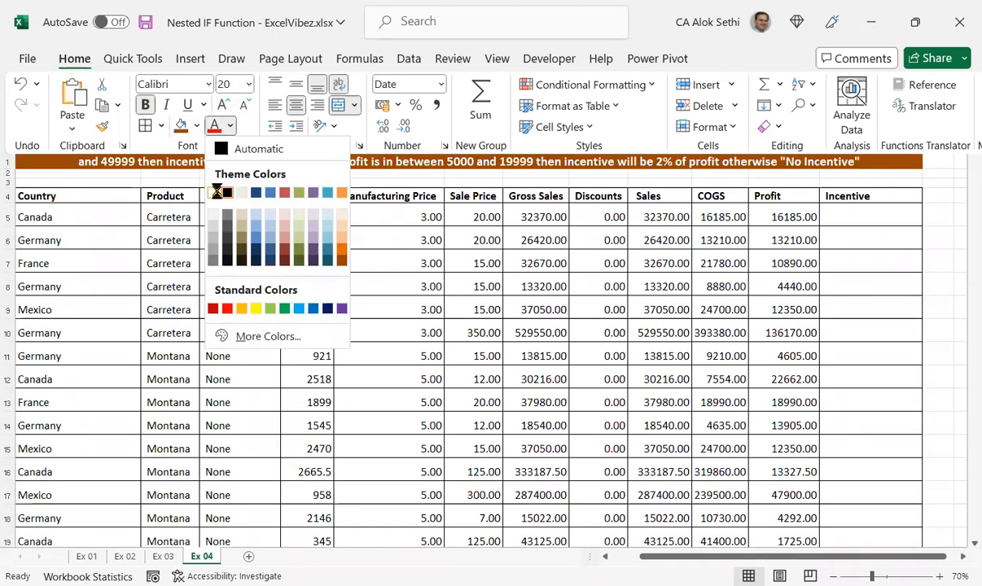
pyautogui.click(253, 226)
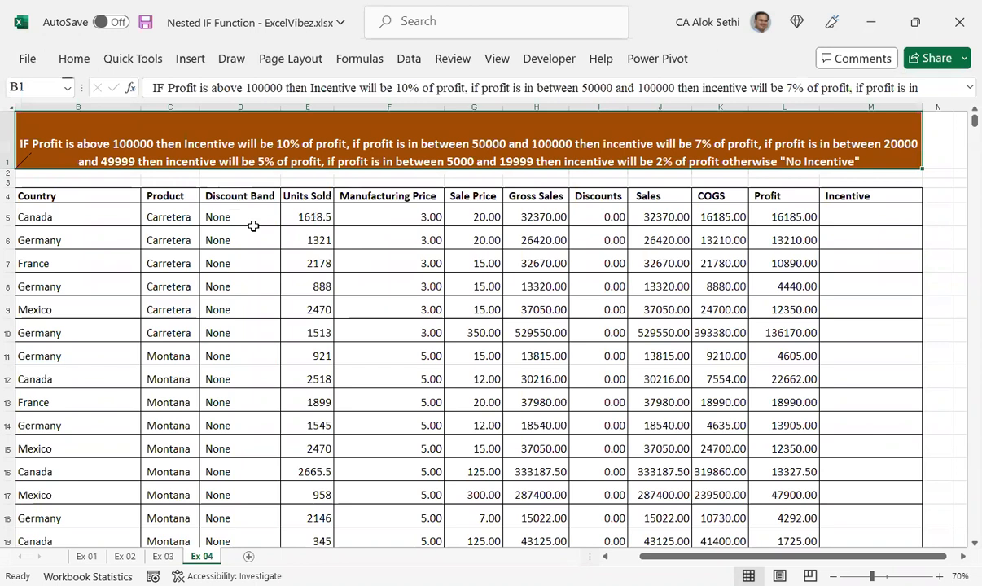
# - Vertically centre the incentive rule text in merged cell B1
pyautogui.click(73, 59)
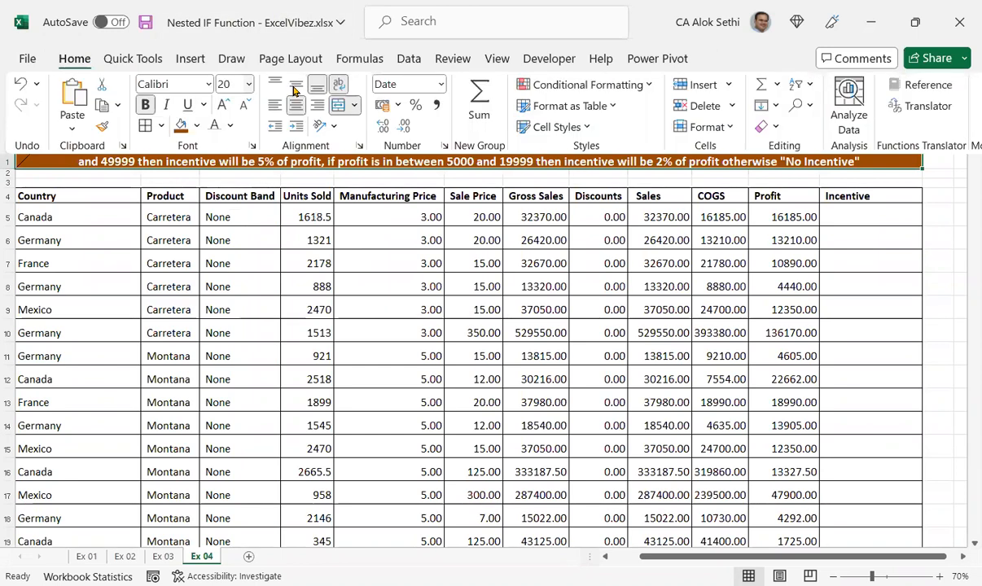
pyautogui.click(296, 83)
pyautogui.click(299, 273)
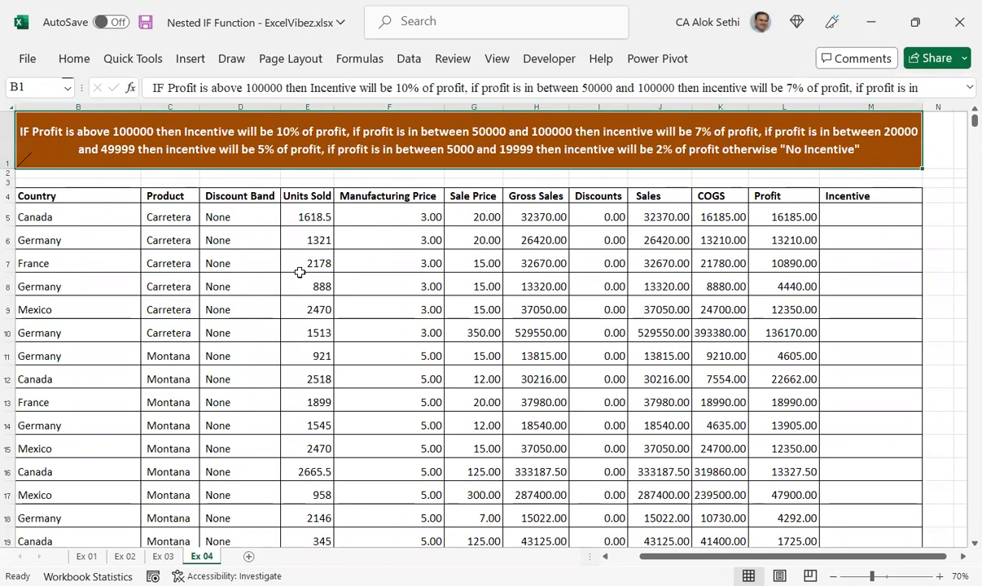
pyautogui.scroll(-1, 300, 273)
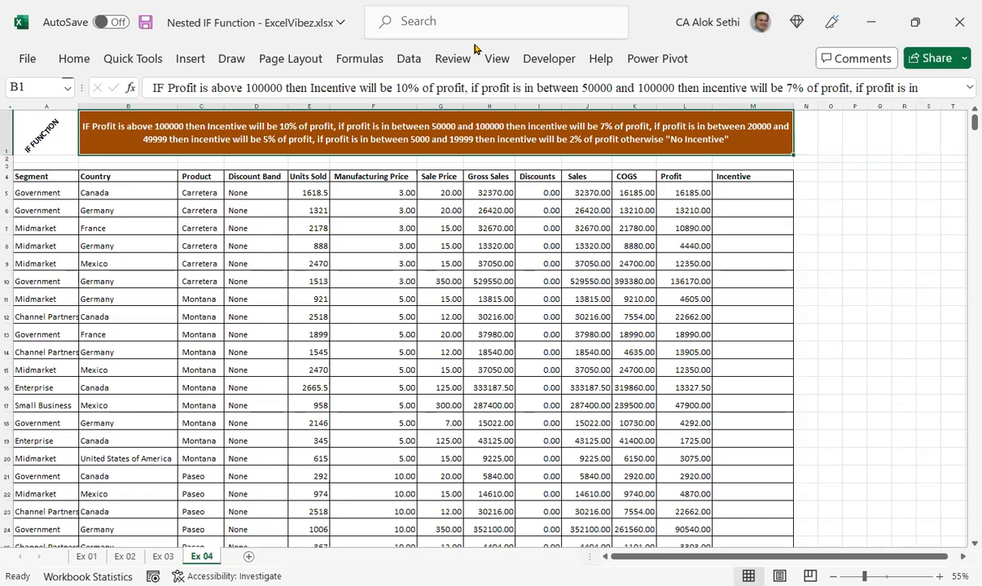
# - Fill the Profit column from its header in L4 down to L641 with the lightest red theme shade
pyautogui.click(522, 198)
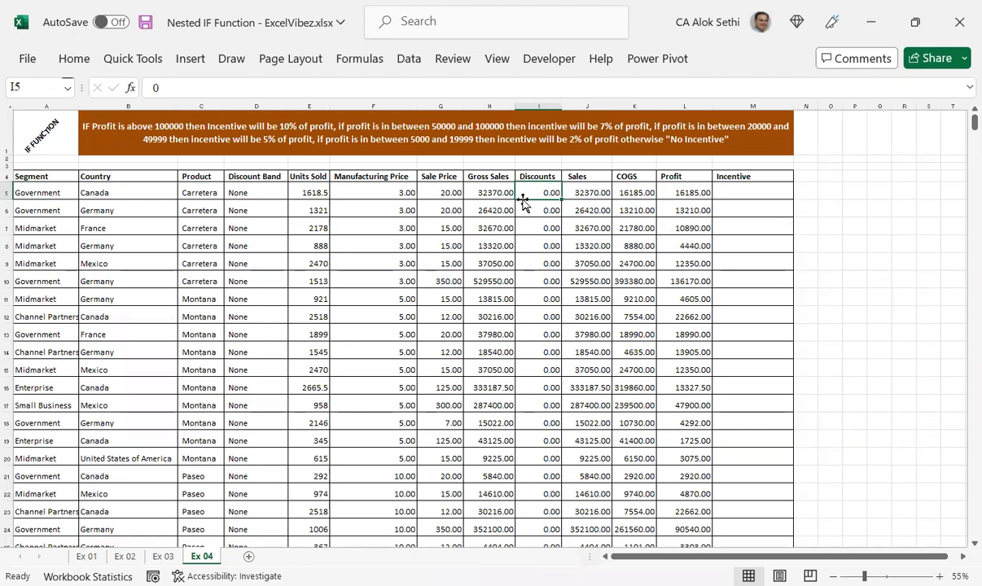
pyautogui.scroll(-1, 266, 489)
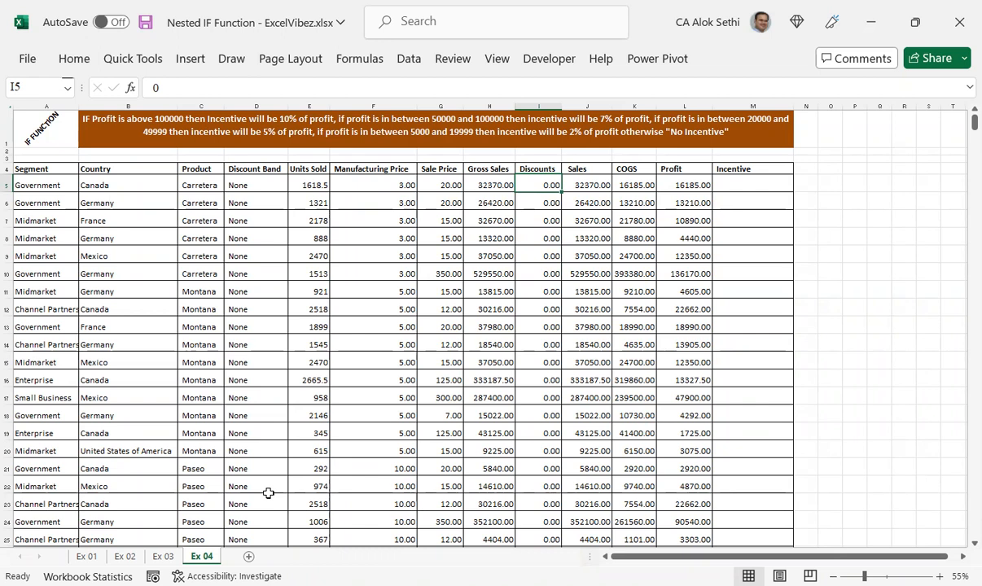
pyautogui.click(738, 168)
pyautogui.press('Left')
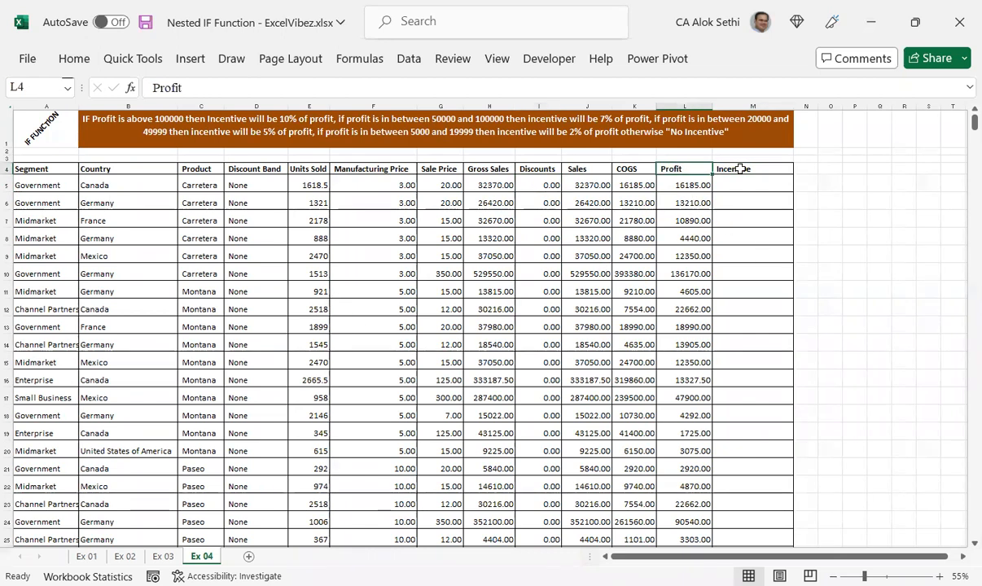
pyautogui.hotkey('shift', 'Down')
pyautogui.hotkey('shift', 'Down')
pyautogui.hotkey('shift', 'Down')
pyautogui.hotkey('shift', 'Down')
pyautogui.hotkey('shift', 'Down')
pyautogui.hotkey('shift', 'Down')
pyautogui.hotkey('shift', 'Down')
pyautogui.hotkey('shift', 'Down')
pyautogui.hotkey('shift', 'Down')
pyautogui.hotkey('shift', 'Down')
pyautogui.hotkey('shift', 'Down')
pyautogui.hotkey('shift', 'Down')
pyautogui.hotkey('shift', 'Down')
pyautogui.hotkey('shift', 'Down')
pyautogui.hotkey('shift', 'Down')
pyautogui.hotkey('shift', 'Down')
pyautogui.hotkey('shift', 'Down')
pyautogui.hotkey('shift', 'Down')
pyautogui.hotkey('shift', 'Down')
pyautogui.hotkey('shift', 'Down')
pyautogui.hotkey('shift', 'Down')
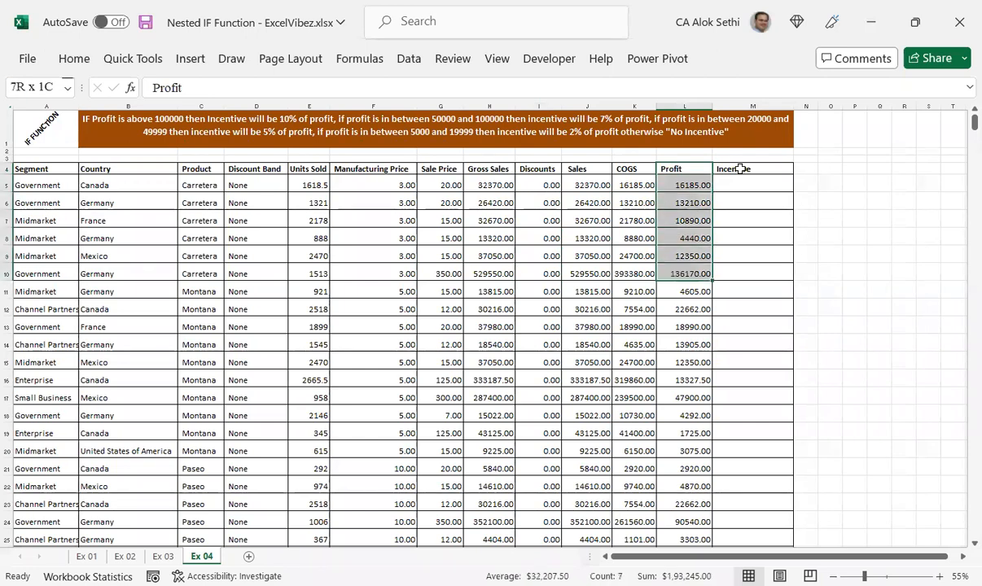
pyautogui.hotkey('shift', 'Down')
pyautogui.hotkey('shift', 'Down')
pyautogui.hotkey('shift', 'Down')
pyautogui.hotkey('shift', 'Down')
pyautogui.hotkey('shift', 'Down')
pyautogui.hotkey('shift', 'Down')
pyautogui.hotkey('shift', 'Down')
pyautogui.hotkey('shift', 'Down')
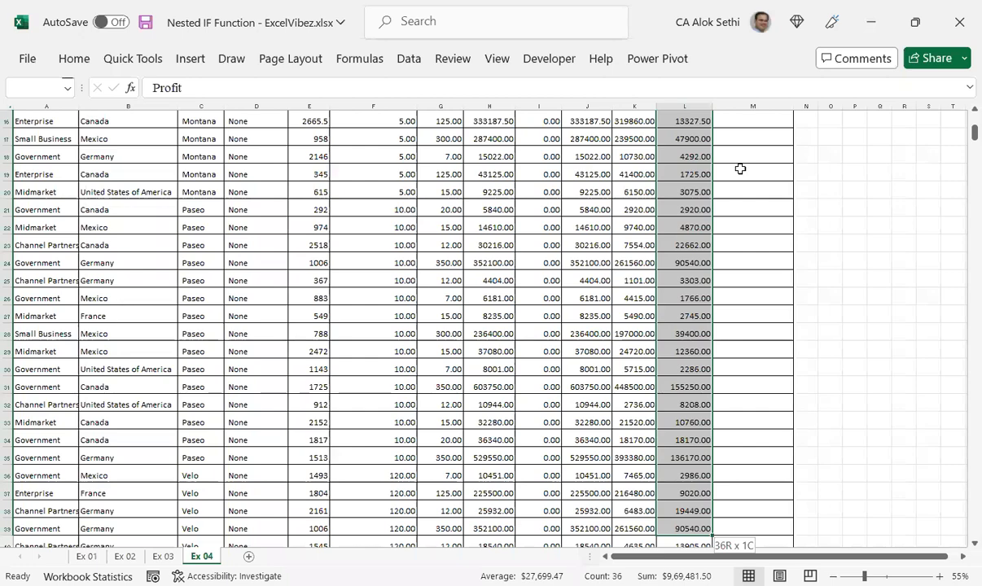
pyautogui.hotkey('shift', 'Down')
pyautogui.hotkey('shift', 'Down')
pyautogui.hotkey('shift', 'Down')
pyautogui.hotkey('shift', 'Down')
pyautogui.hotkey('shift', 'Down')
pyautogui.hotkey('shift', 'Down')
pyautogui.hotkey('shift', 'Down')
pyautogui.hotkey('shift', 'Down')
pyautogui.hotkey('shift', 'Down')
pyautogui.hotkey('shift', 'Down')
pyautogui.hotkey('shift', 'Down')
pyautogui.hotkey('shift', 'Down')
pyautogui.hotkey('shift', 'Down')
pyautogui.hotkey('shift', 'Down')
pyautogui.hotkey('shift', 'Down')
pyautogui.hotkey('shift', 'Down')
pyautogui.hotkey('shift', 'Down')
pyautogui.hotkey('shift', 'Down')
pyautogui.hotkey('shift', 'Down')
pyautogui.hotkey('shift', 'Down')
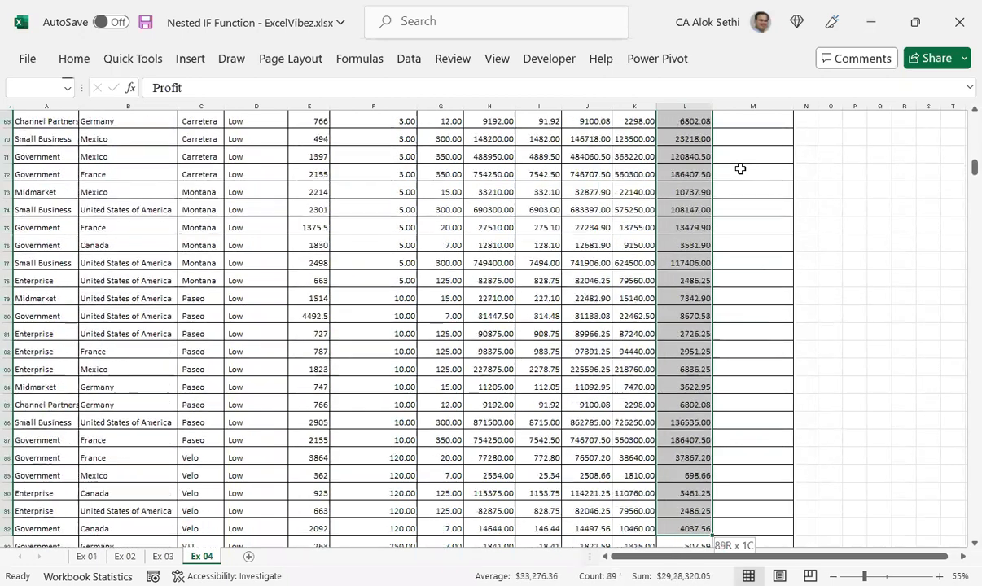
pyautogui.hotkey('shift', 'Down')
pyautogui.hotkey('shift', 'Down')
pyautogui.hotkey('shift', 'Down')
pyautogui.hotkey('shift', 'Down')
pyautogui.hotkey('shift', 'Down')
pyautogui.hotkey('shift', 'Down')
pyautogui.hotkey('shift', 'Down')
pyautogui.hotkey('shift', 'Down')
pyautogui.hotkey('shift', 'Down')
pyautogui.hotkey('shift', 'Down')
pyautogui.hotkey('shift', 'Down')
pyautogui.hotkey('shift', 'Down')
pyautogui.hotkey('shift', 'Down')
pyautogui.hotkey('shift', 'Down')
pyautogui.hotkey('shift', 'Down')
pyautogui.hotkey('shift', 'Down')
pyautogui.hotkey('shift', 'Down')
pyautogui.hotkey('shift', 'Down')
pyautogui.hotkey('shift', 'Down')
pyautogui.hotkey('shift', 'Down')
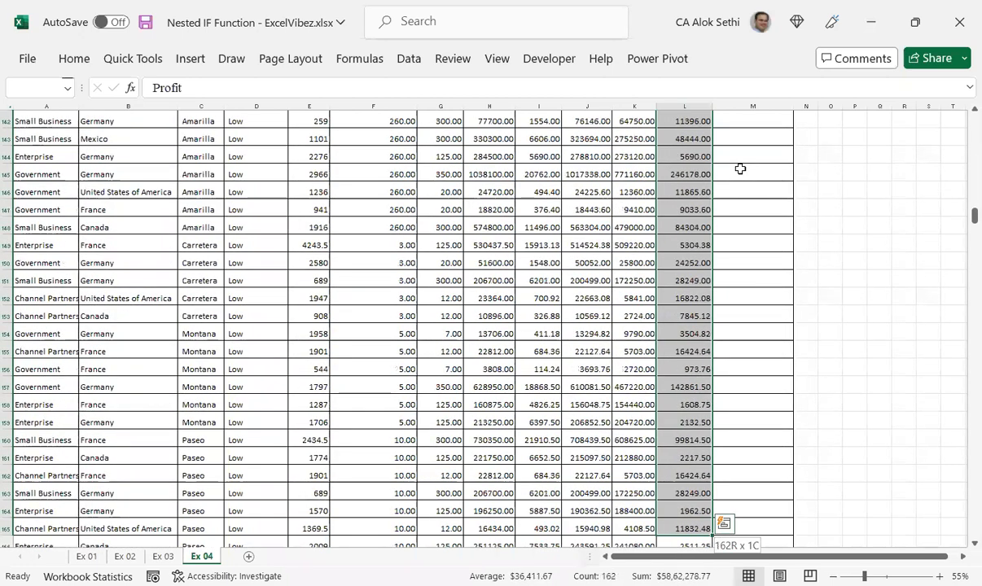
pyautogui.hotkey('shift', 'Down')
pyautogui.hotkey('shift', 'Down')
pyautogui.hotkey('shift', 'Down')
pyautogui.hotkey('shift', 'Down')
pyautogui.hotkey('shift', 'Down')
pyautogui.hotkey('shift', 'Down')
pyautogui.hotkey('shift', 'Down')
pyautogui.hotkey('shift', 'Down')
pyautogui.hotkey('shift', 'Down')
pyautogui.hotkey('shift', 'Down')
pyautogui.hotkey('shift', 'Down')
pyautogui.hotkey('shift', 'Down')
pyautogui.hotkey('shift', 'Down')
pyautogui.hotkey('shift', 'Down')
pyautogui.hotkey('shift', 'Down')
pyautogui.hotkey('shift', 'Down')
pyautogui.hotkey('shift', 'Down')
pyautogui.hotkey('shift', 'Down')
pyautogui.hotkey('shift', 'Down')
pyautogui.hotkey('shift', 'Down')
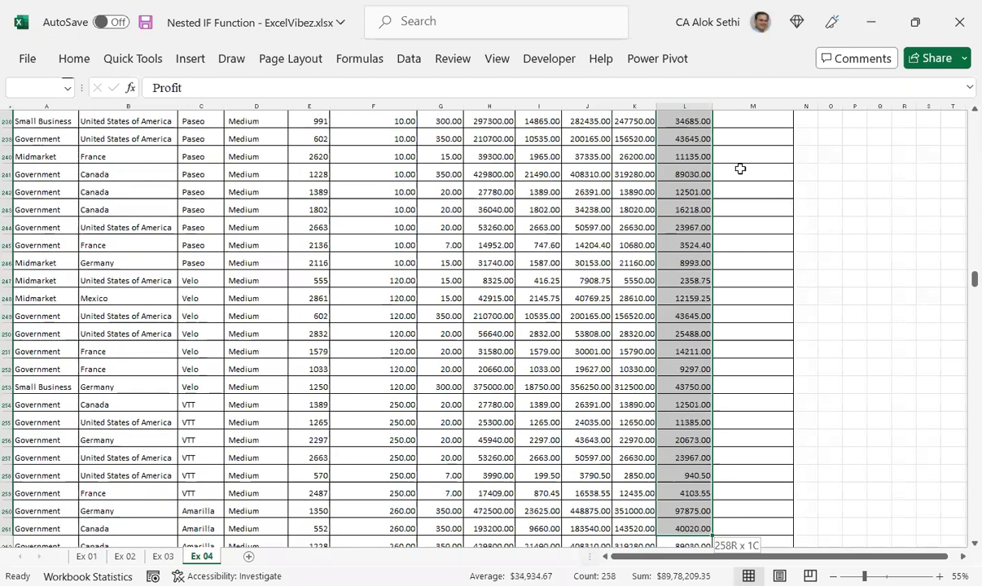
pyautogui.hotkey('shift', 'Down')
pyautogui.hotkey('shift', 'Down')
pyautogui.hotkey('shift', 'Down')
pyautogui.hotkey('shift', 'Down')
pyautogui.hotkey('shift', 'Down')
pyautogui.hotkey('shift', 'Down')
pyautogui.hotkey('shift', 'Down')
pyautogui.hotkey('shift', 'Down')
pyautogui.hotkey('shift', 'Down')
pyautogui.hotkey('shift', 'Down')
pyautogui.hotkey('shift', 'Down')
pyautogui.hotkey('shift', 'Down')
pyautogui.hotkey('shift', 'Down')
pyautogui.hotkey('shift', 'Down')
pyautogui.hotkey('shift', 'Down')
pyautogui.hotkey('shift', 'Down')
pyautogui.hotkey('shift', 'Down')
pyautogui.hotkey('shift', 'Down')
pyautogui.hotkey('shift', 'Down')
pyautogui.hotkey('shift', 'Down')
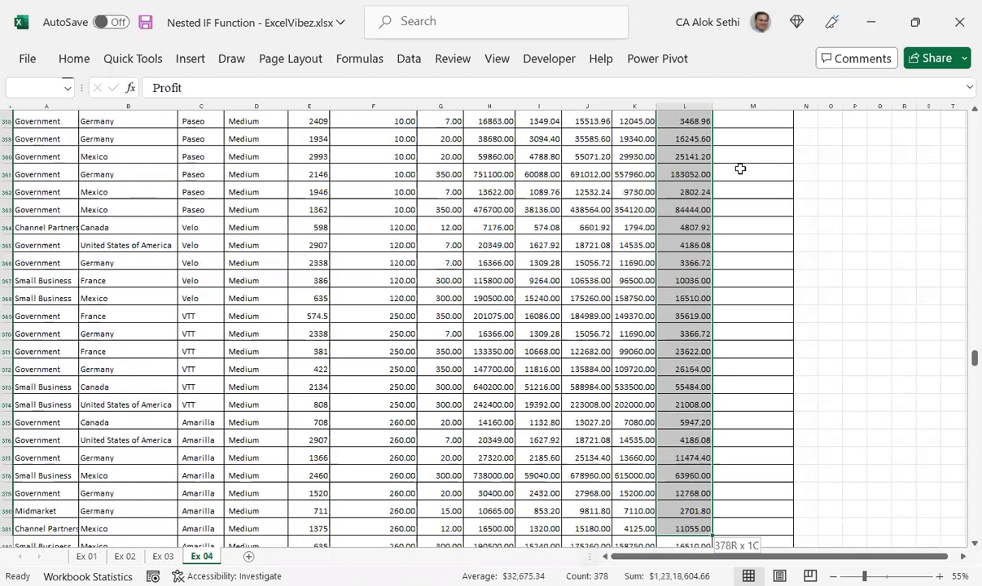
pyautogui.hotkey('ctrl', 'shift', 'Down')
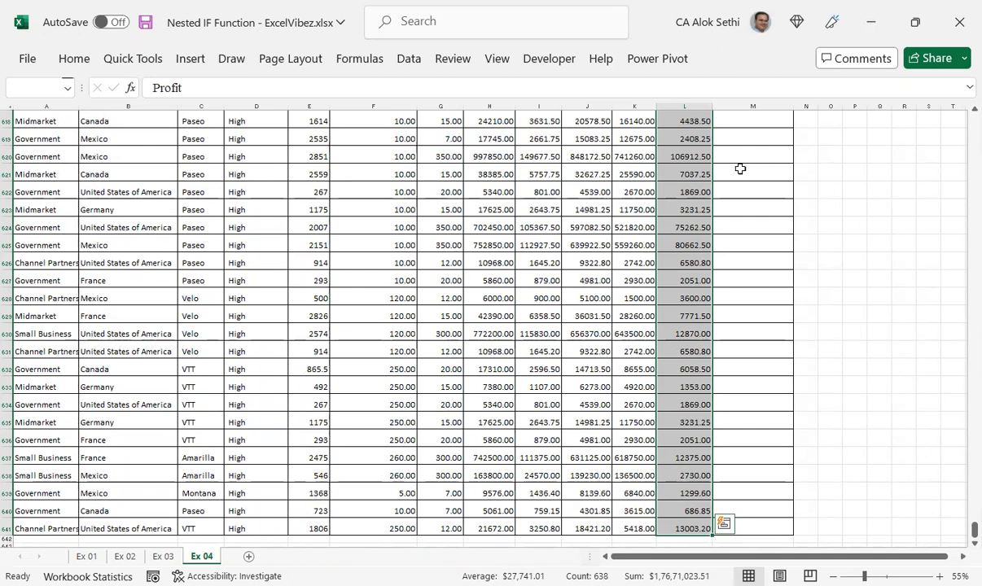
pyautogui.click(74, 59)
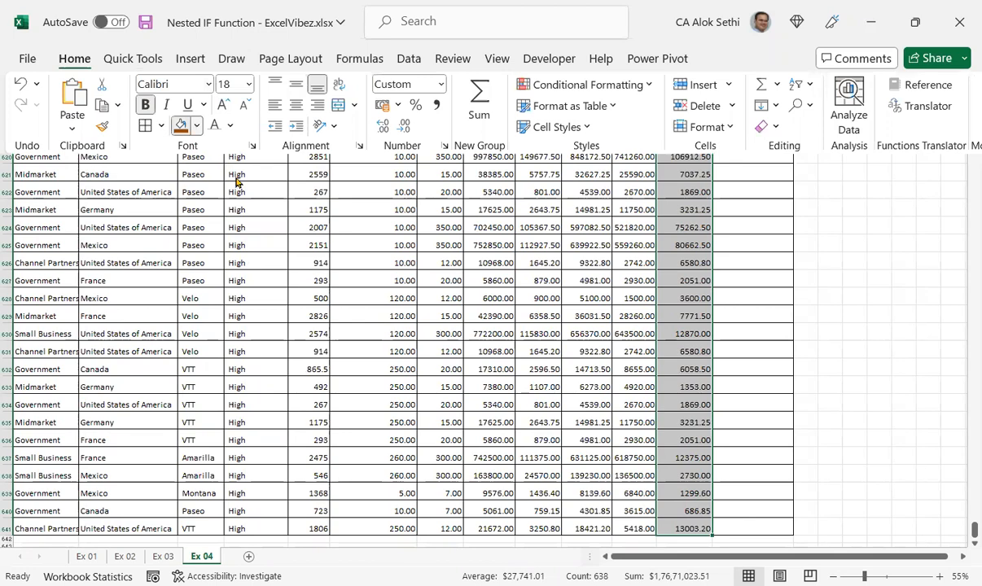
pyautogui.click(196, 127)
pyautogui.click(252, 194)
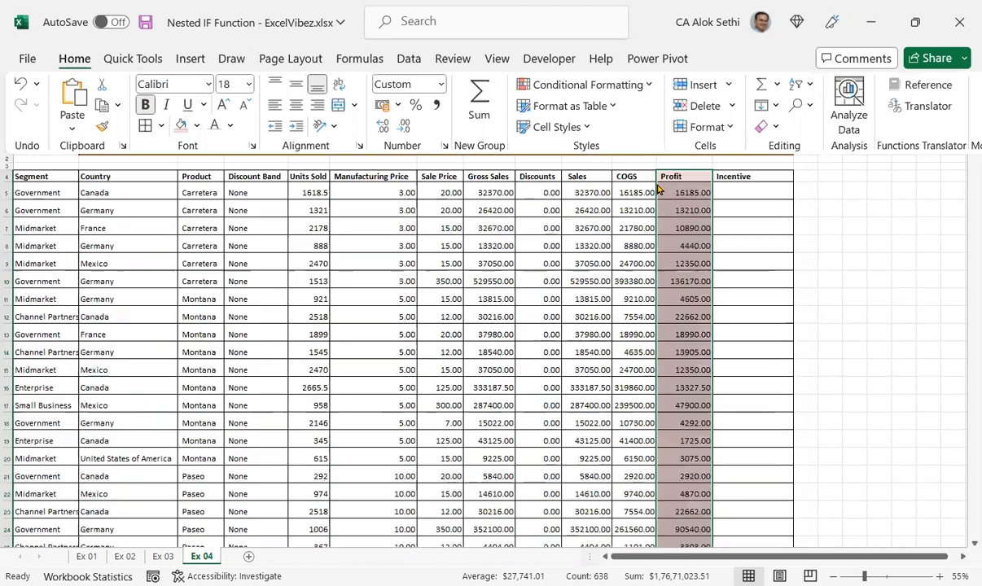
pyautogui.click(733, 176)
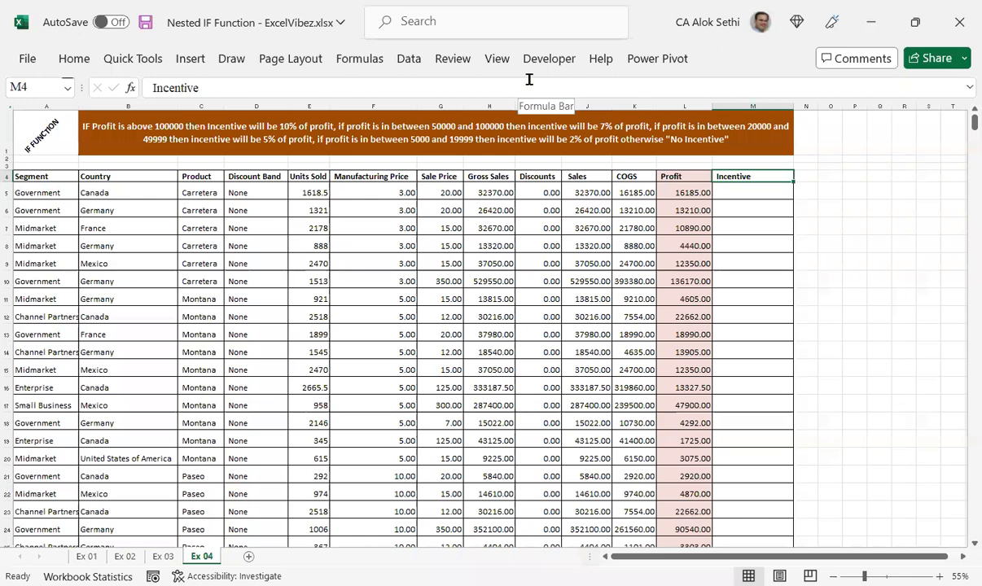
pyautogui.moveTo(31, 193); pyautogui.dragTo(81, 333)
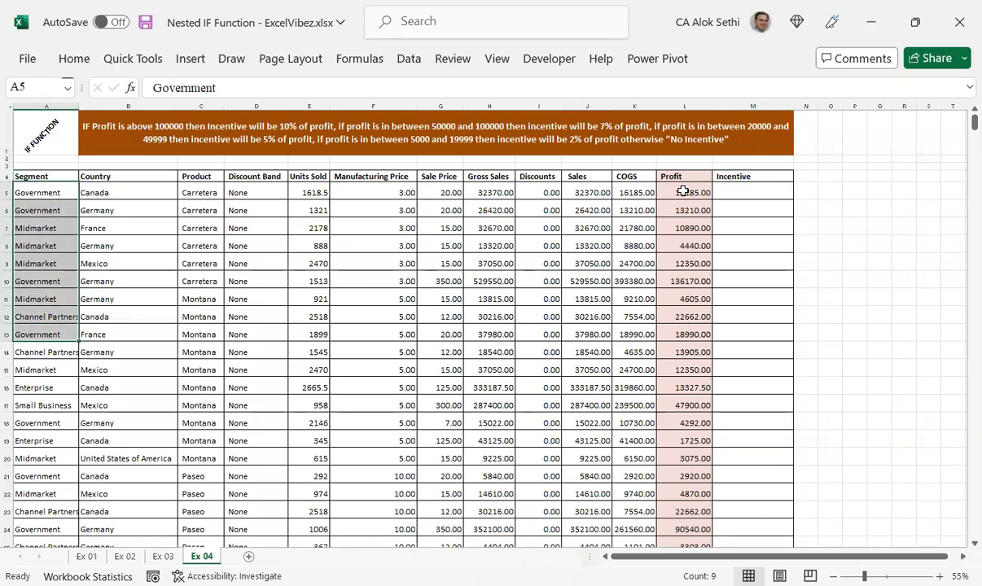
pyautogui.moveTo(682, 193); pyautogui.dragTo(690, 316)
pyautogui.click(859, 196)
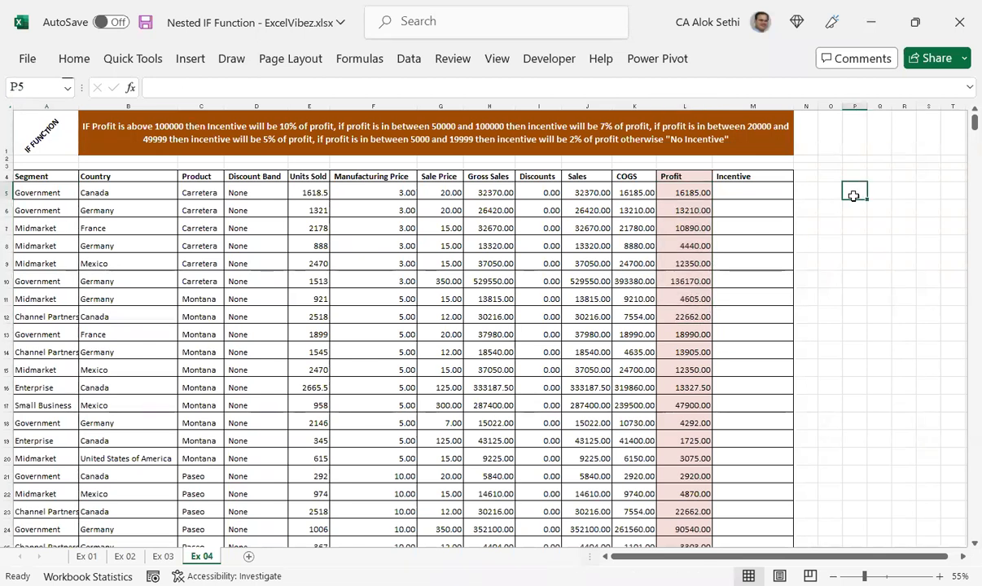
pyautogui.press('Left')
pyautogui.press('Right')
pyautogui.press('Right')
pyautogui.press('Right')
pyautogui.press('Left')
pyautogui.press('Left')
pyautogui.press('Left')
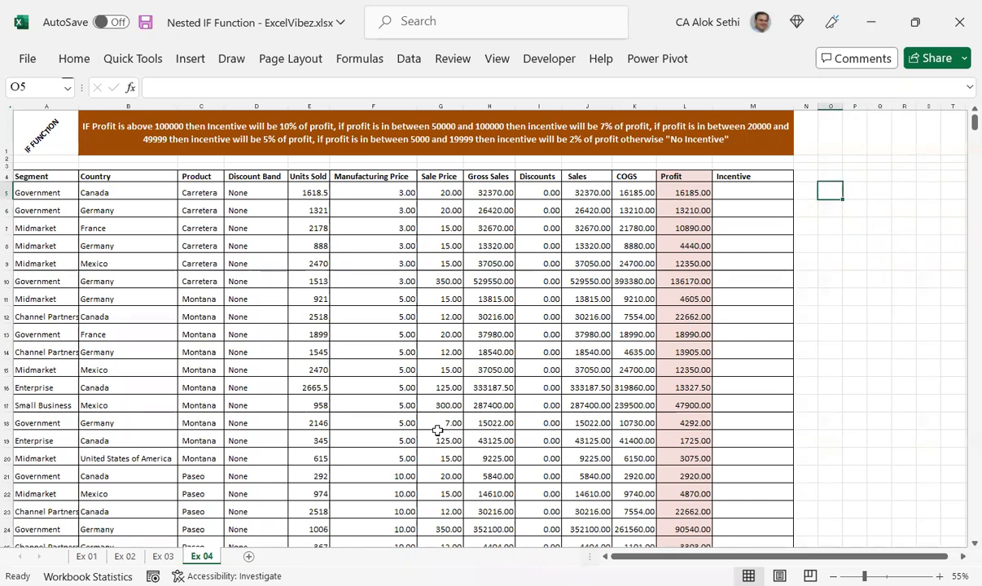
# - Enter the heading Profit in cell O5 and the heading Incentive in cell Q5 beside the data table
pyautogui.write('pROFIT')
pyautogui.press('BackSpace')
pyautogui.press('BackSpace')
pyautogui.press('BackSpace')
pyautogui.press('BackSpace')
pyautogui.press('BackSpace')
pyautogui.press('BackSpace')
pyautogui.write('Profit')
pyautogui.press('Right')
pyautogui.press('Right')
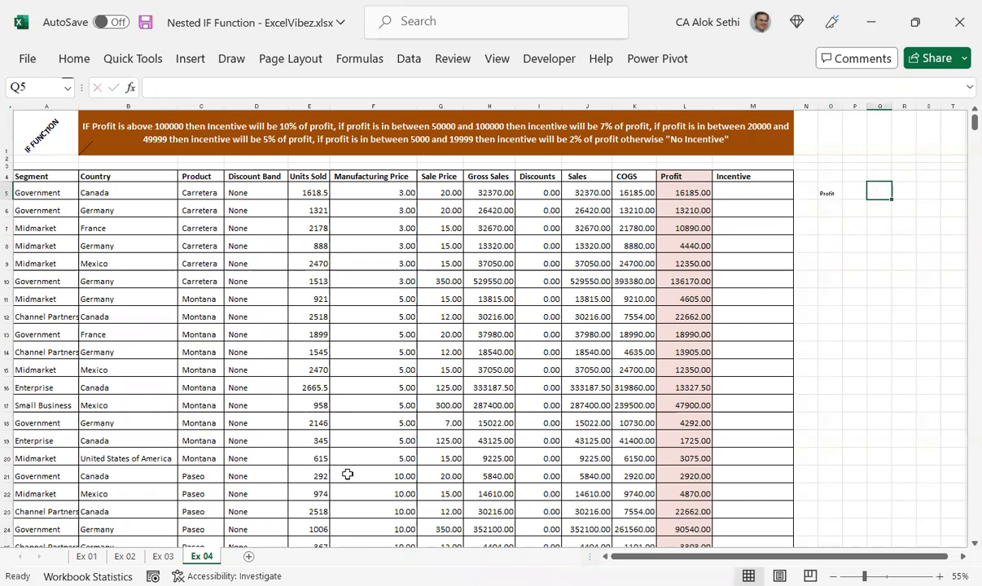
pyautogui.write('Ince')
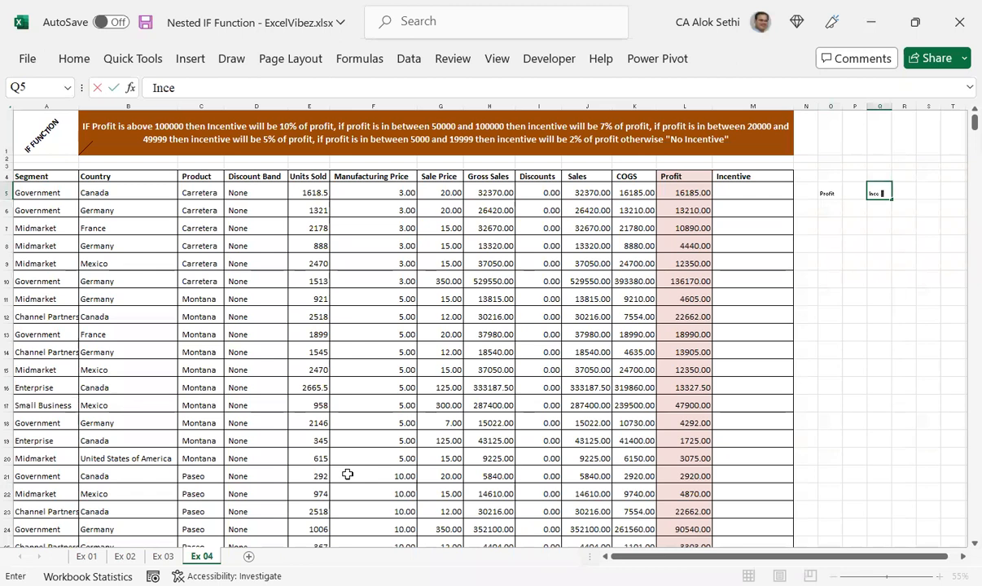
pyautogui.write('ntive')
pyautogui.press('Left')
# - Set the font size of range O5:S16, including the Profit and Incentive headings, to 36
pyautogui.press('Left')
pyautogui.press('Right')
pyautogui.press('Right')
pyautogui.press('Right')
pyautogui.press('Left')
pyautogui.press('Left')
pyautogui.press('Left')
pyautogui.press('Left')
pyautogui.press('Right')
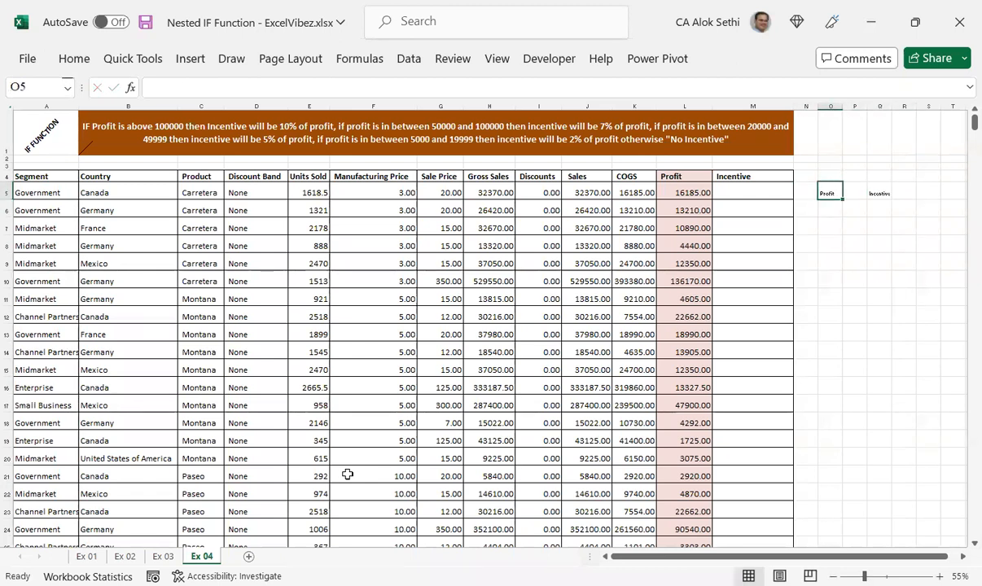
pyautogui.hotkey('shift', 'Right')
pyautogui.hotkey('shift', 'Right')
pyautogui.hotkey('shift', 'Down')
pyautogui.hotkey('shift', 'Down')
pyautogui.hotkey('shift', 'Down')
pyautogui.hotkey('shift', 'Down')
pyautogui.hotkey('shift', 'Down')
pyautogui.hotkey('shift', 'Down')
pyautogui.hotkey('shift', 'Down')
pyautogui.hotkey('shift', 'Down')
pyautogui.hotkey('shift', 'Down')
pyautogui.hotkey('shift', 'Down')
pyautogui.hotkey('shift', 'Right')
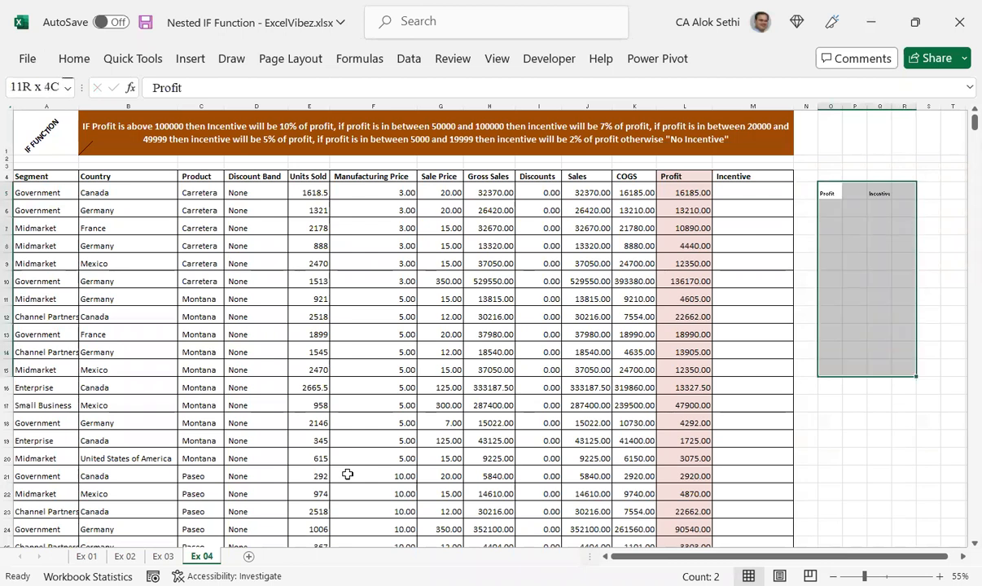
pyautogui.hotkey('shift', 'Down')
pyautogui.hotkey('shift', 'Right')
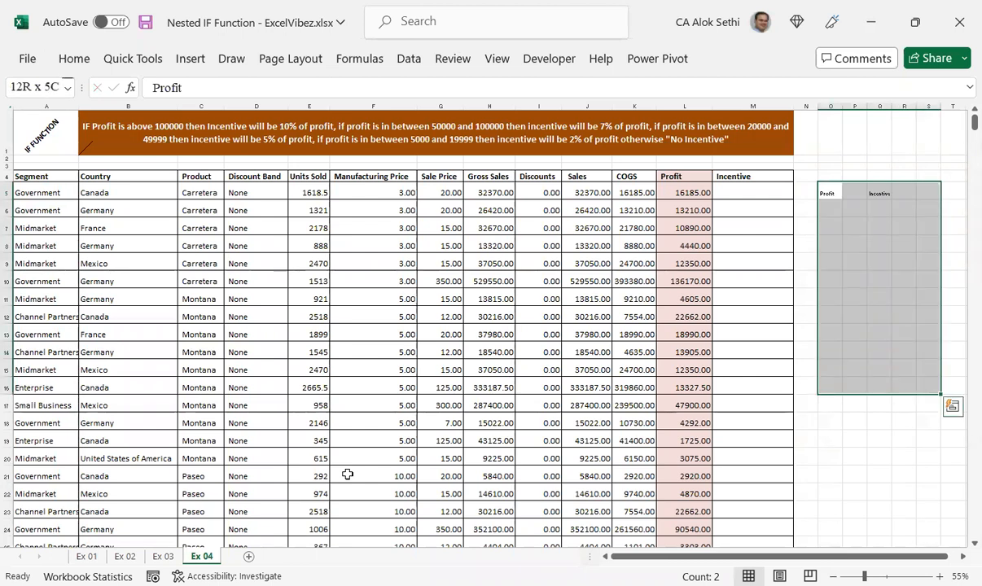
pyautogui.press('alt')
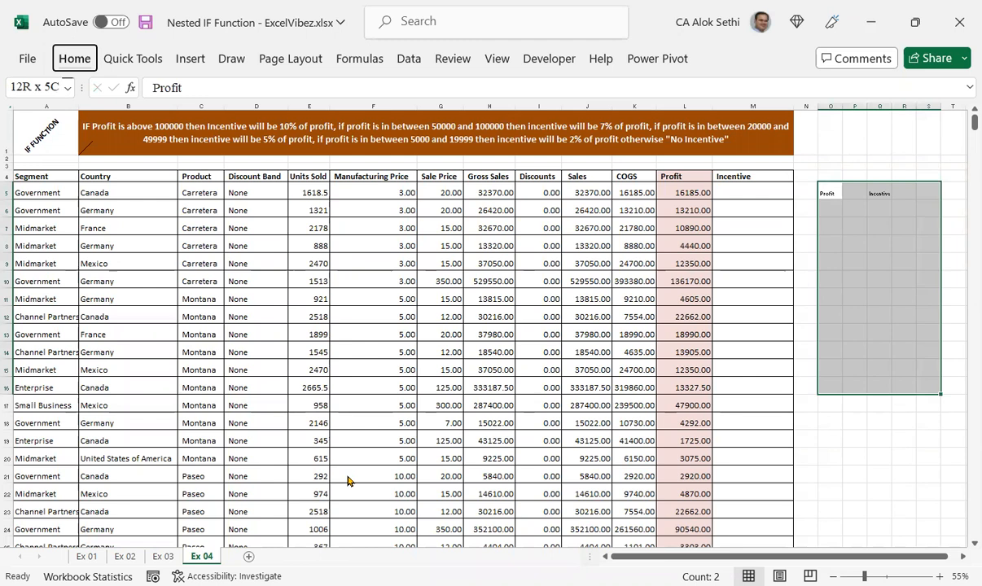
pyautogui.press('Return')
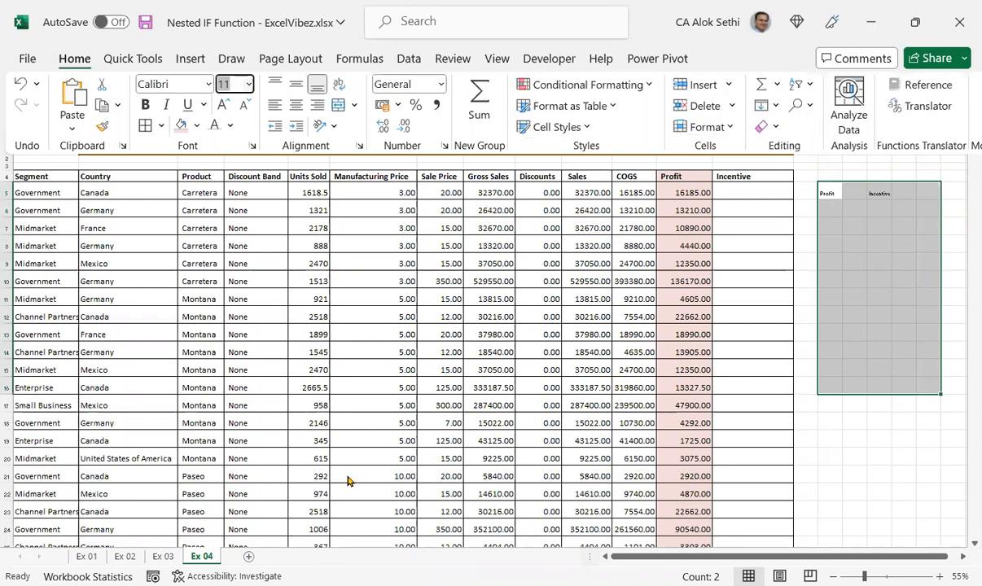
pyautogui.hotkey('alt', 'Down')
pyautogui.write('20')
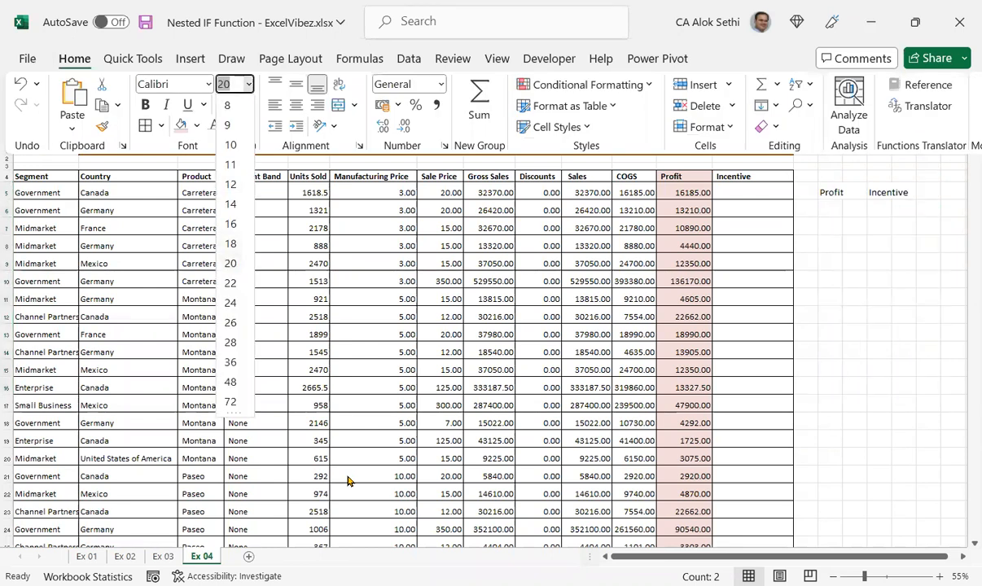
pyautogui.press('Down')
pyautogui.press('Down')
pyautogui.press('Down')
pyautogui.press('Down')
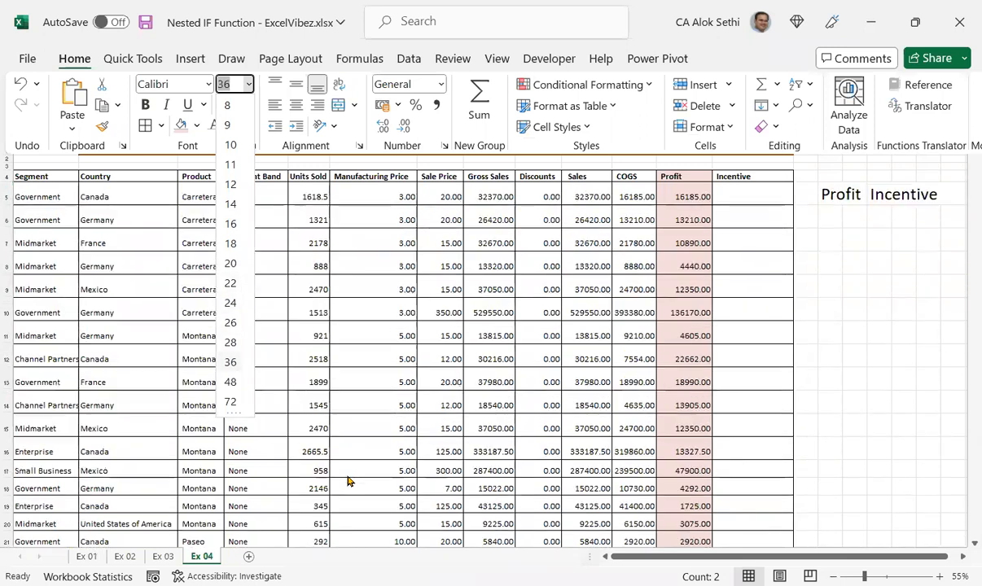
pyautogui.press('Return')
pyautogui.hotkey('alt', 'Down')
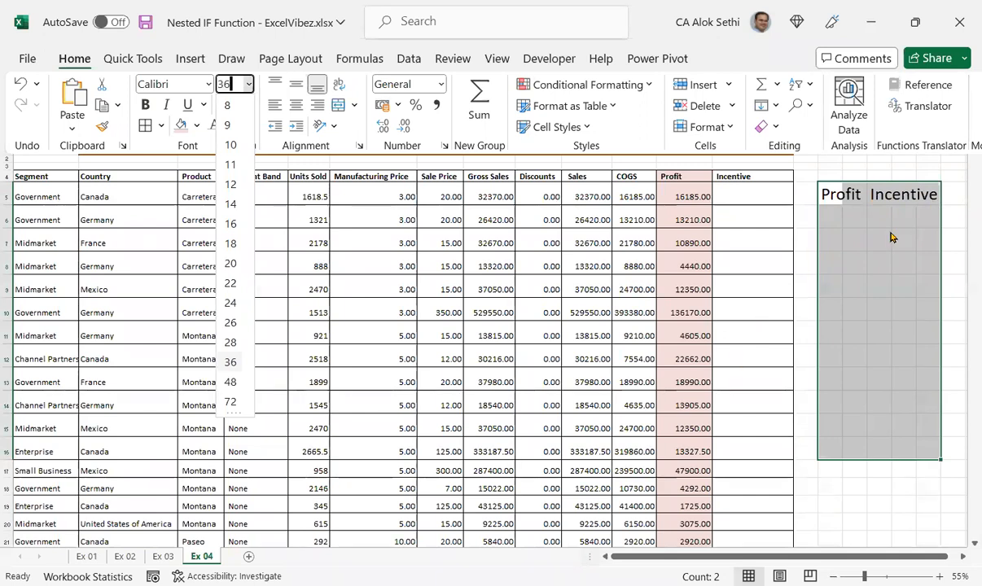
pyautogui.press('Escape')
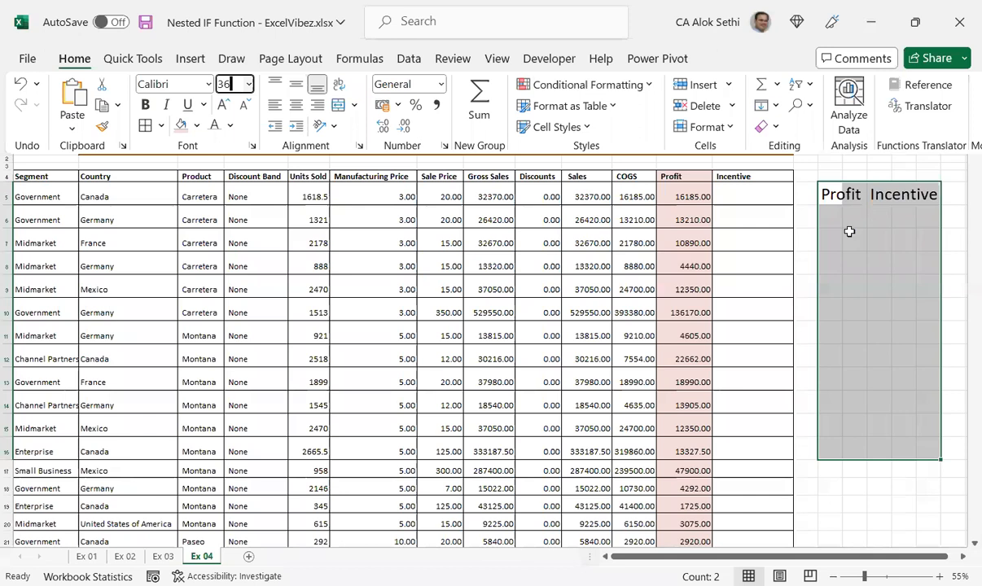
pyautogui.press('Escape')
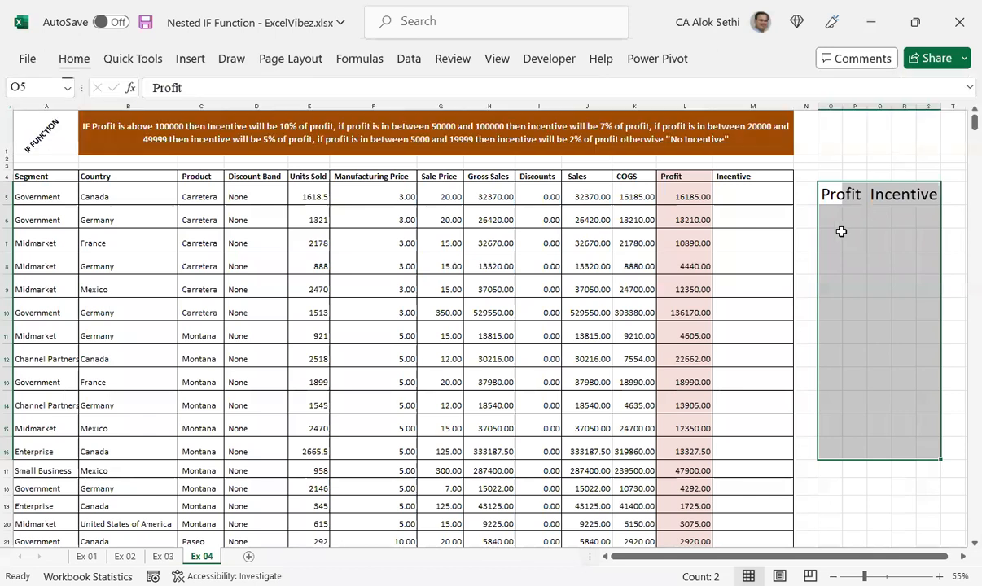
pyautogui.click(840, 232)
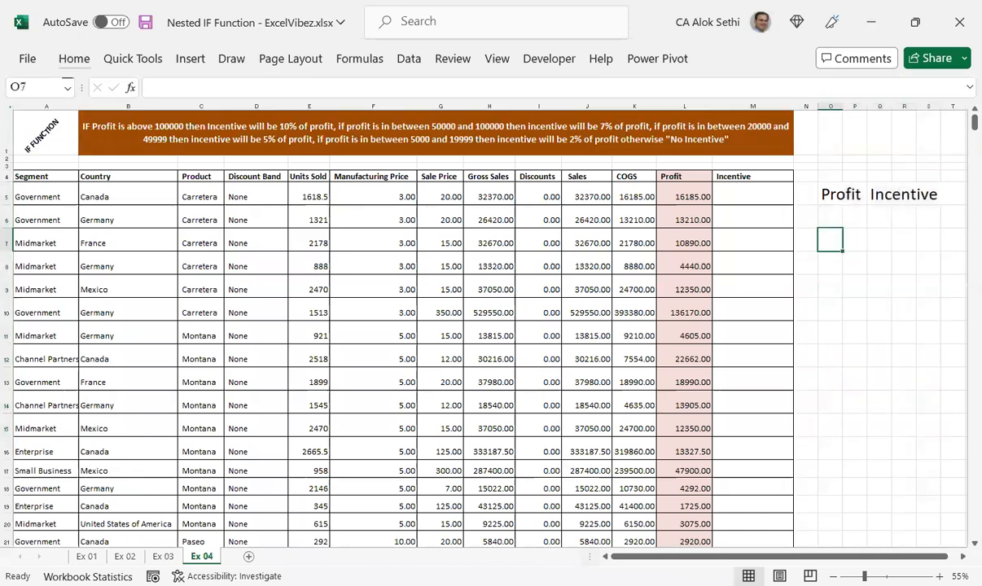
pyautogui.hotkey('alt', 'Tab')
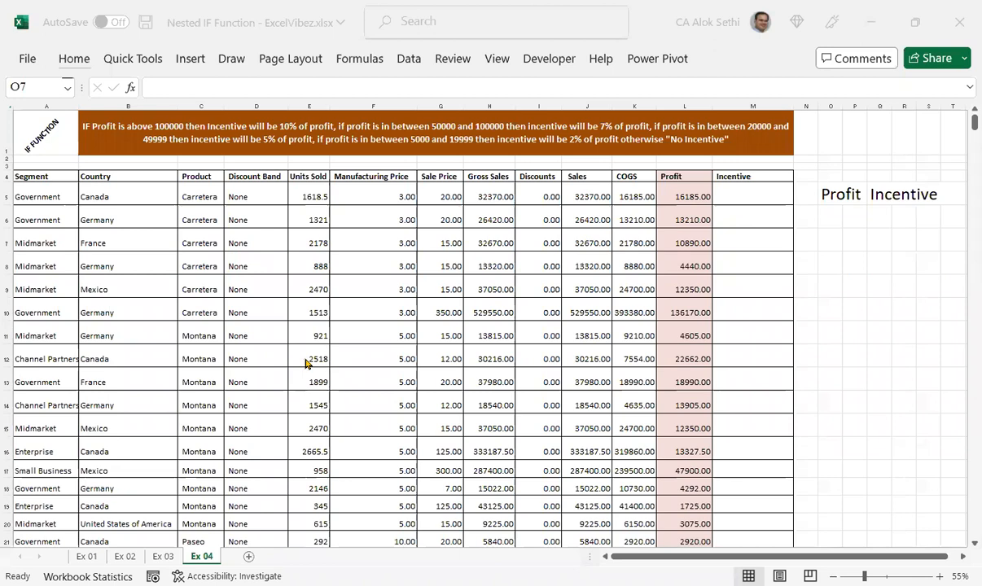
pyautogui.press('alt')
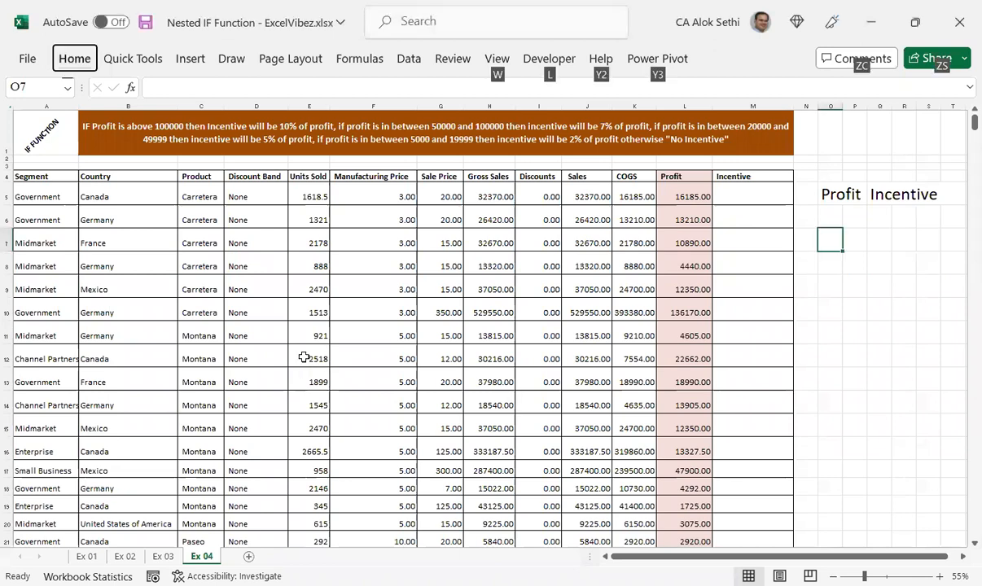
pyautogui.press('h')
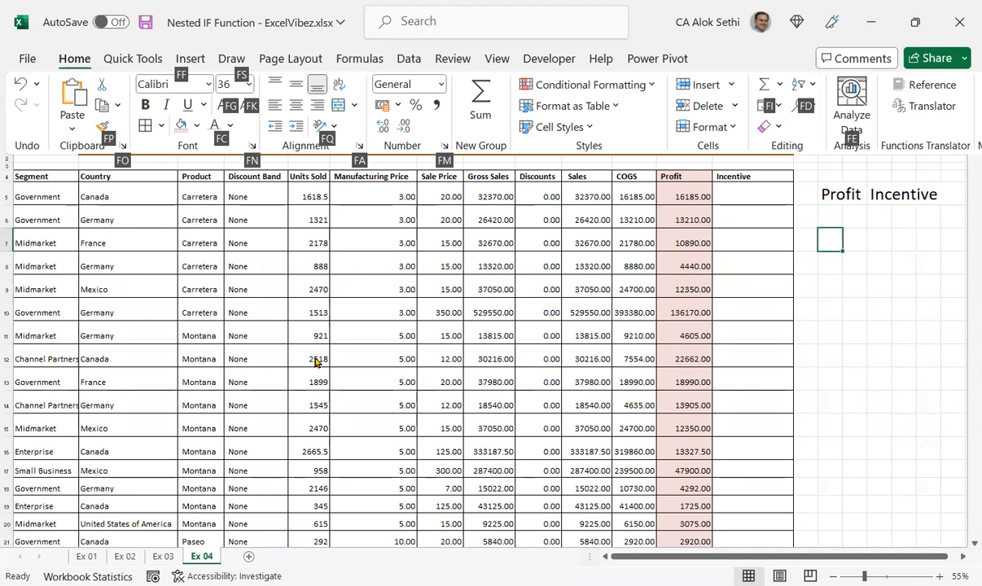
pyautogui.doubleClick(75, 59)
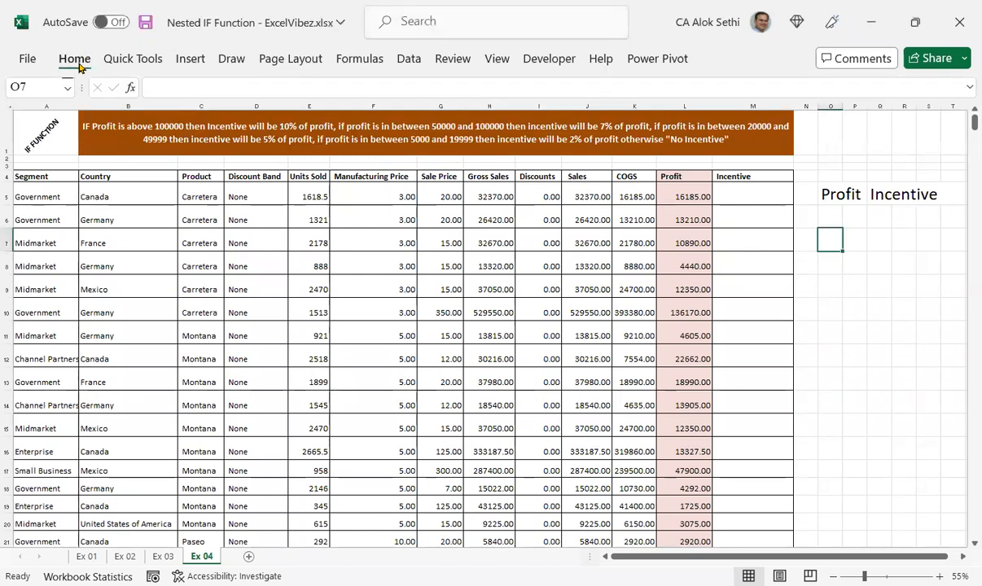
pyautogui.click(79, 64)
pyautogui.write('H')
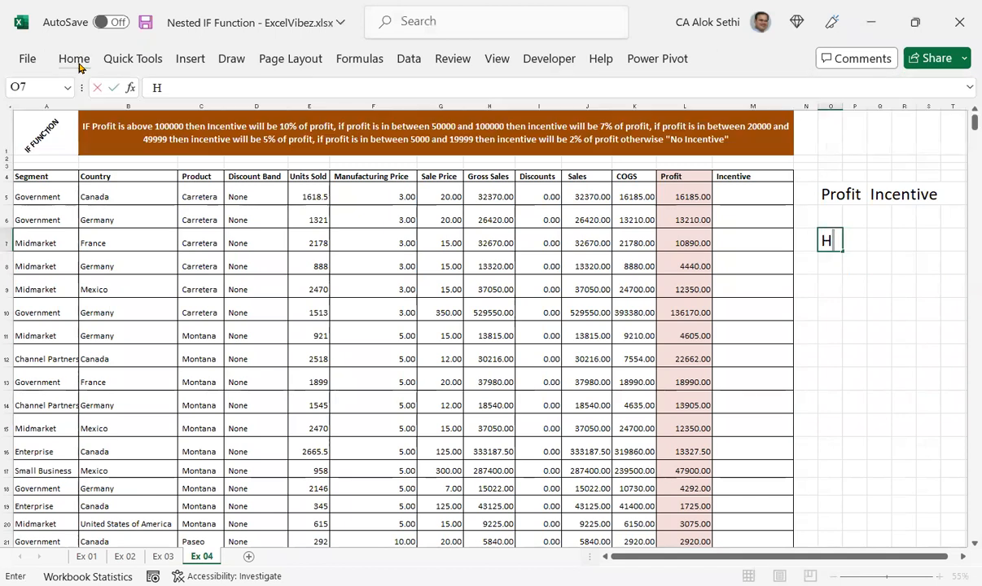
pyautogui.press('Escape')
pyautogui.click(132, 221)
pyautogui.press('alt')
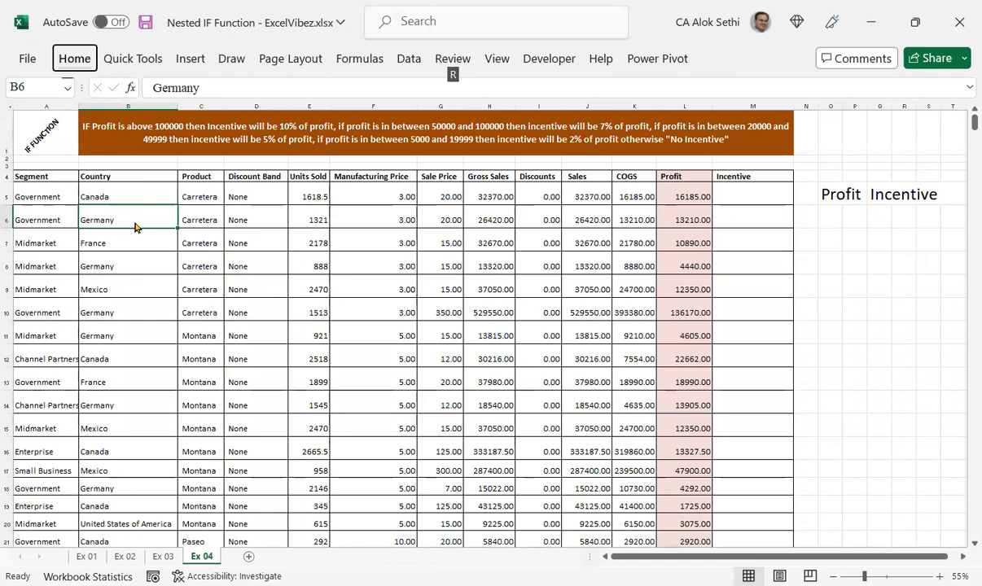
pyautogui.press('h')
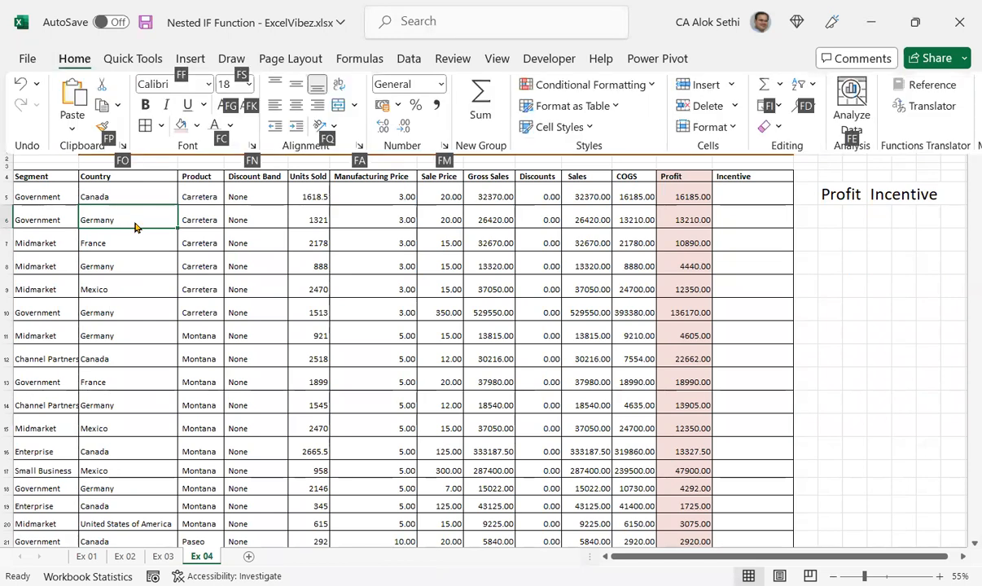
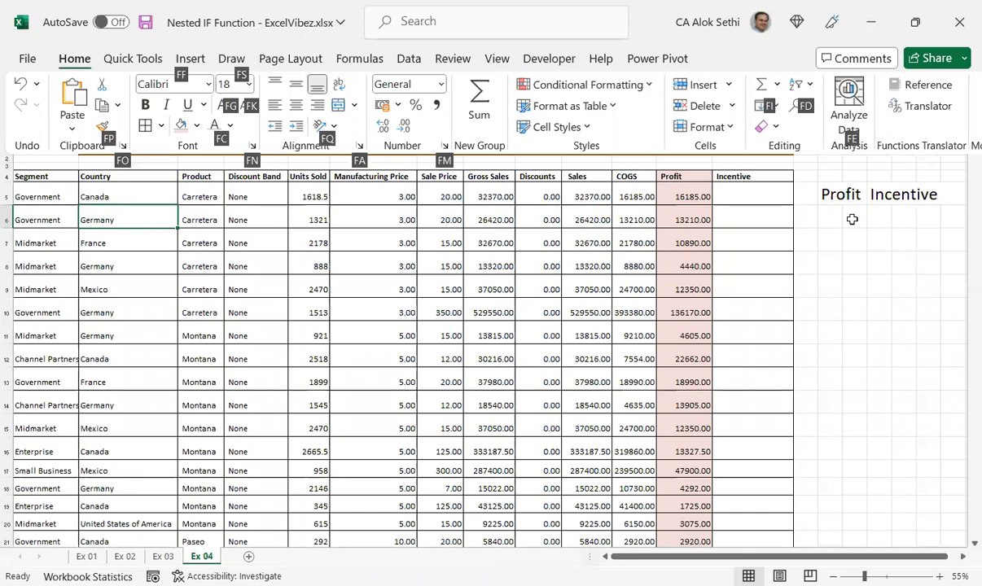
pyautogui.press('Escape')
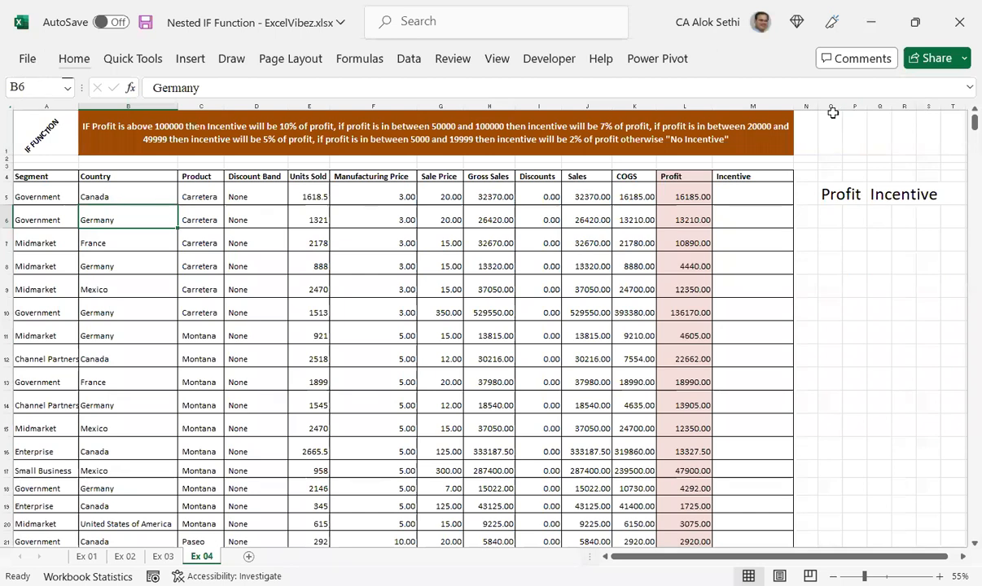
# - Widen columns O and Q for the Profit and Incentive headings, and narrow the spacer columns N and P
pyautogui.moveTo(845, 107); pyautogui.dragTo(870, 107)
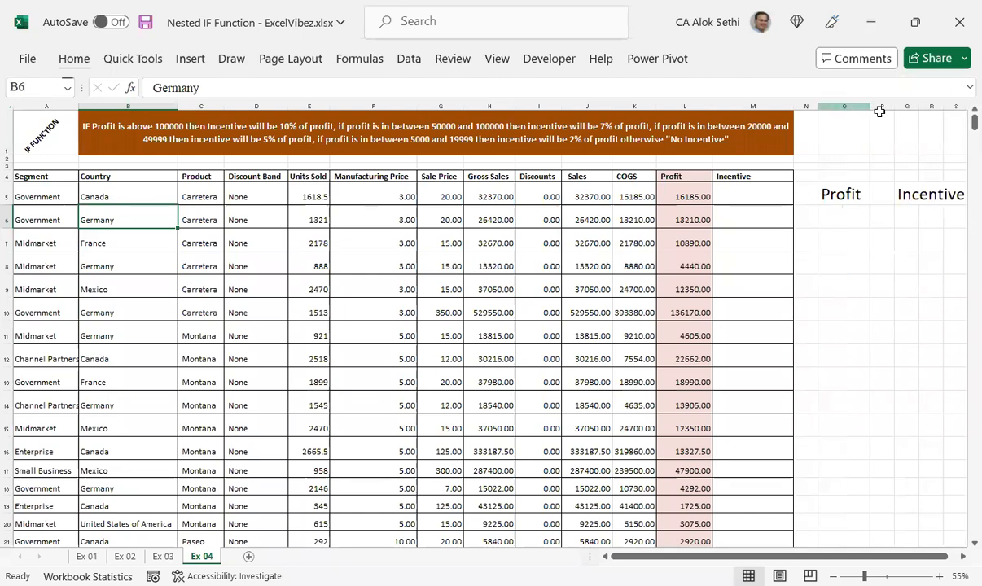
pyautogui.doubleClick(917, 106)
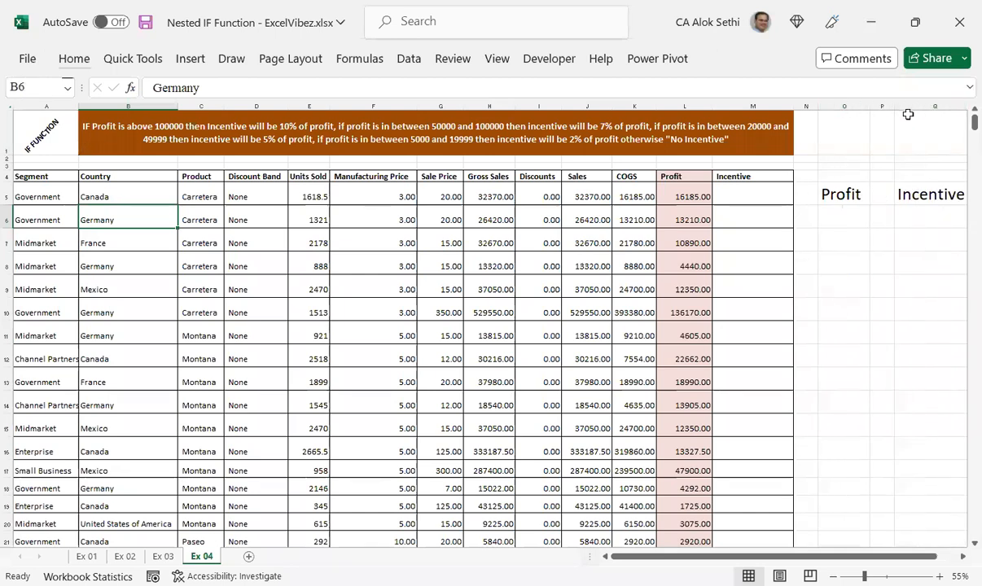
pyautogui.moveTo(896, 106); pyautogui.dragTo(805, 107)
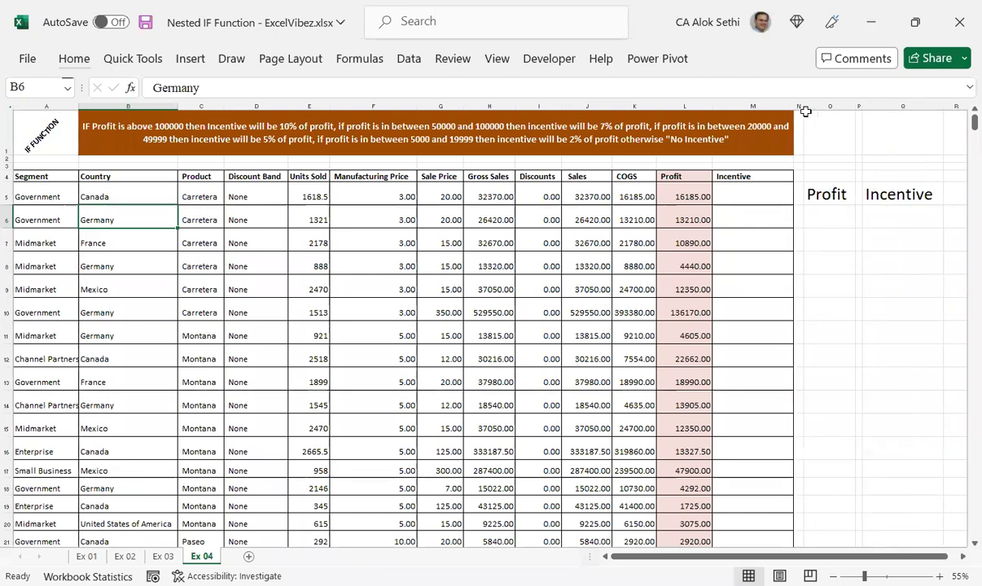
pyautogui.click(839, 218)
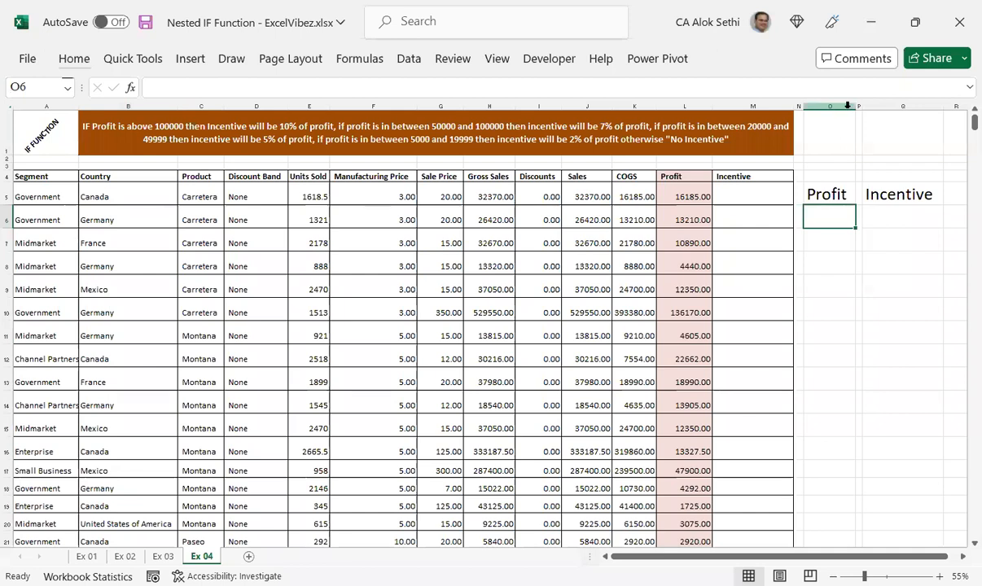
pyautogui.moveTo(856, 106); pyautogui.dragTo(868, 104)
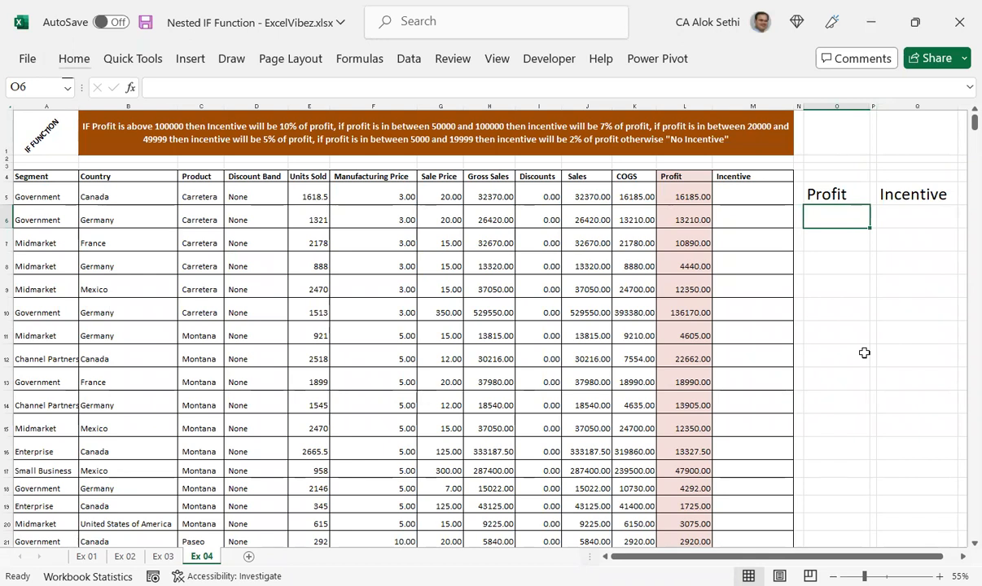
# - Enter the first profit slab >1L in cell O6, directly under the Profit heading
pyautogui.write('>')
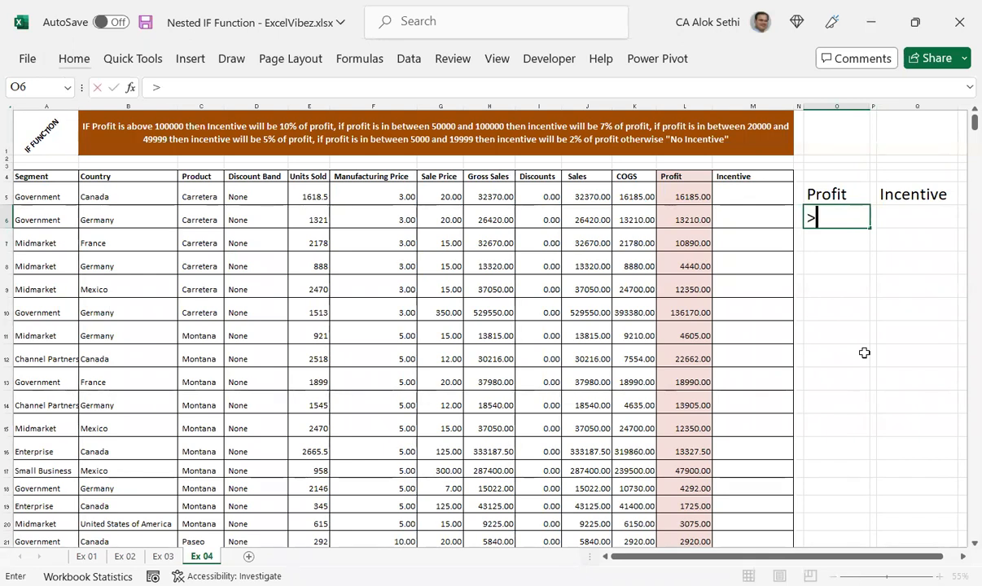
pyautogui.write('11')
pyautogui.press('BackSpace')
pyautogui.write('L')
pyautogui.press('Tab')
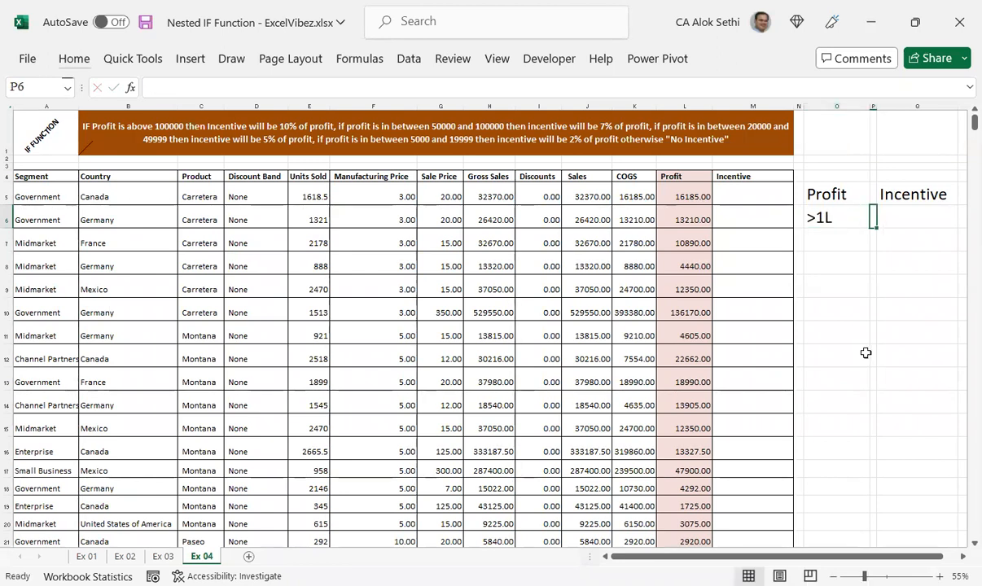
# - Enter 10% of P in cell Q6 as the incentive for the >1L profit slab
pyautogui.press('Tab')
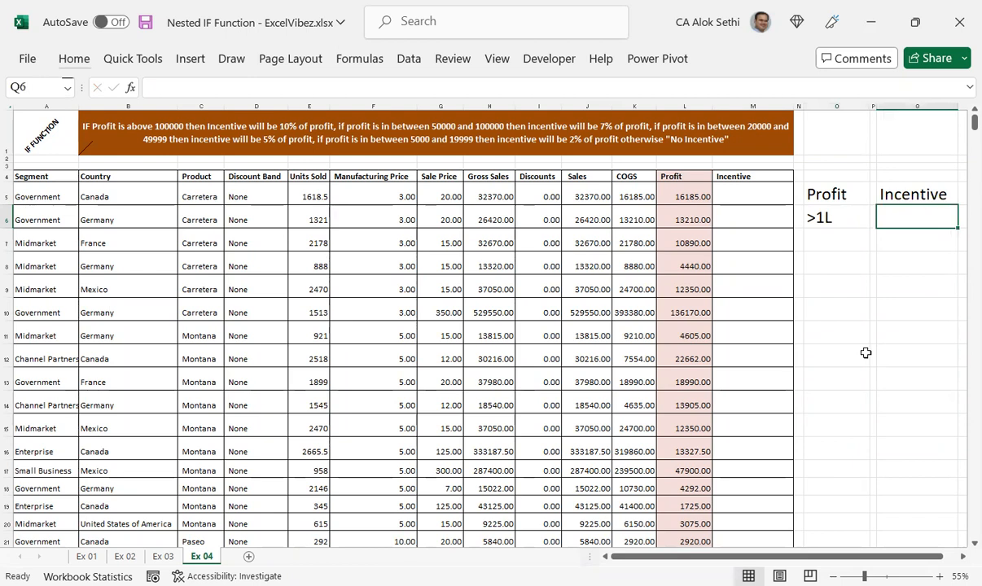
pyautogui.write('10')
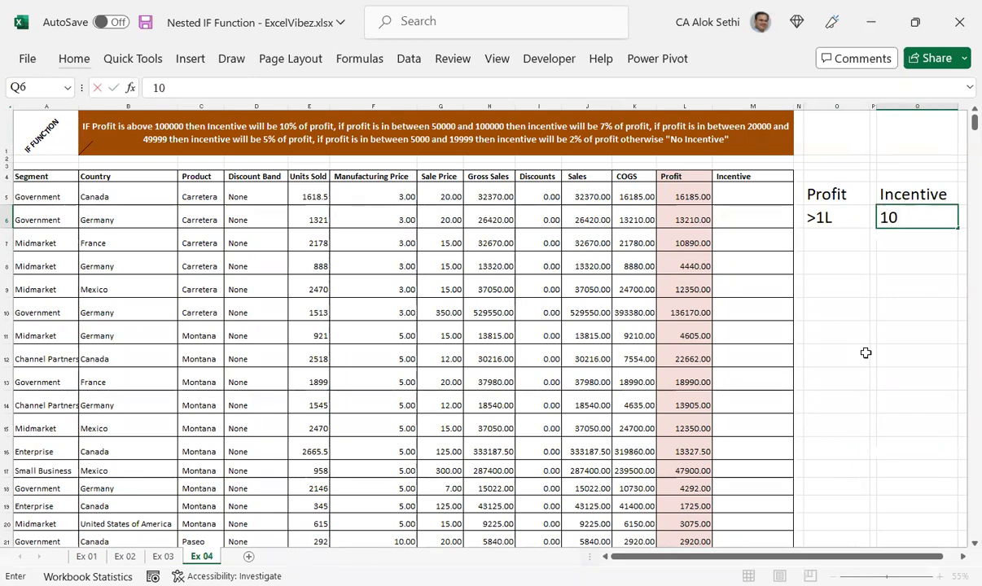
pyautogui.write('% OF')
pyautogui.press('BackSpace')
pyautogui.press('BackSpace')
pyautogui.write('of')
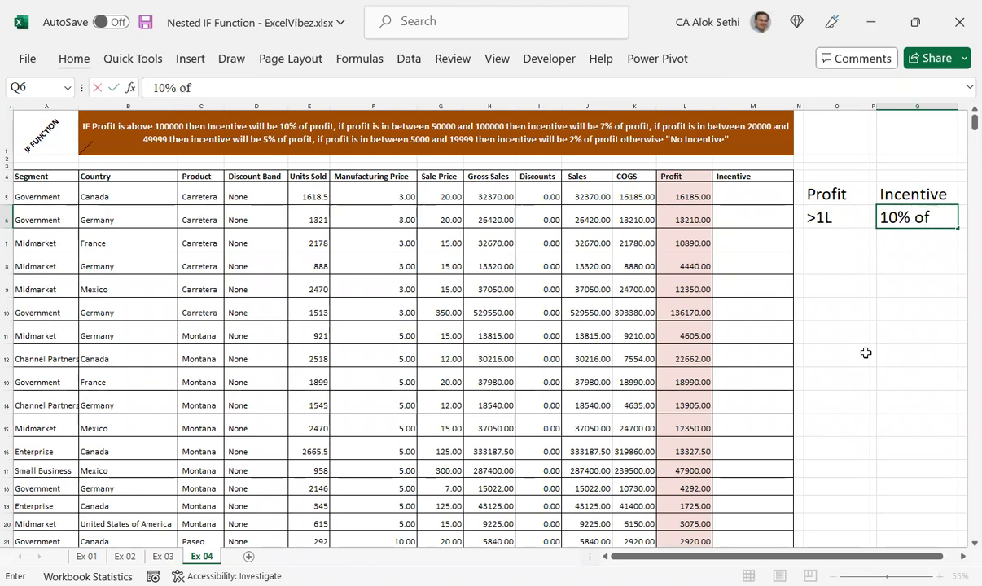
pyautogui.write(' P')
pyautogui.press('Return')
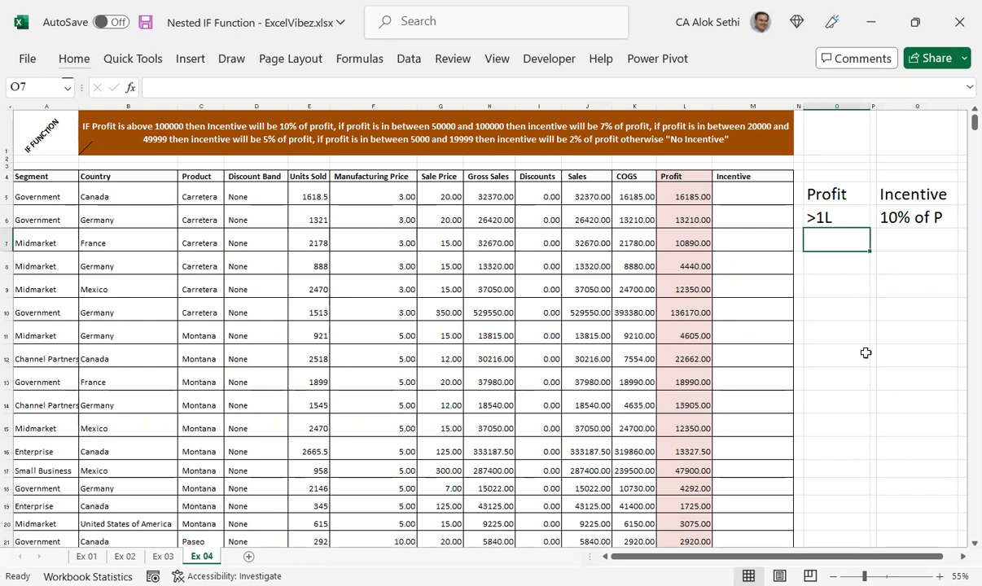
# - Add the second slab in row 7, with 50K-1L in O7 and 7% of P in Q7
pyautogui.write('50K-')
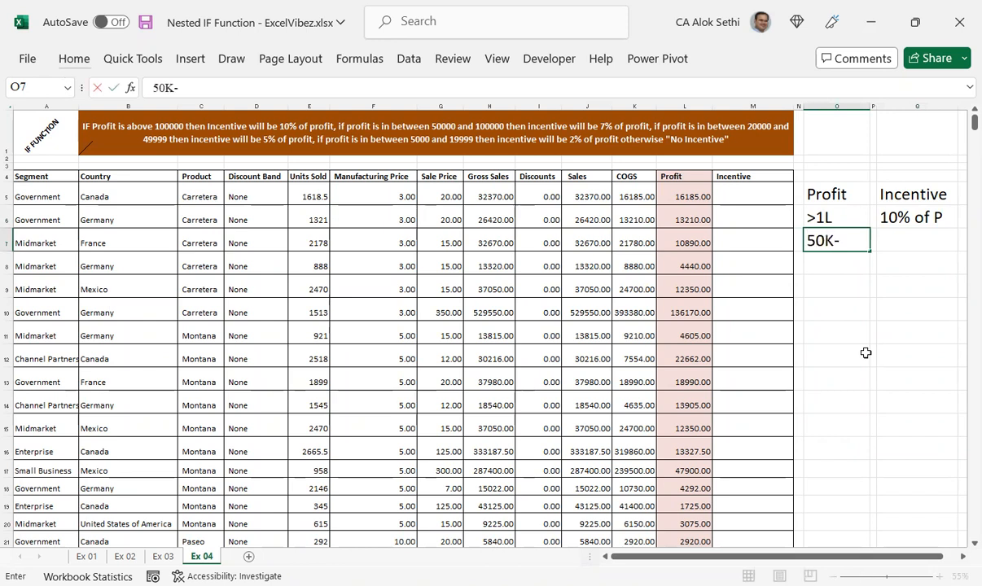
pyautogui.write('1L')
pyautogui.press('Tab')
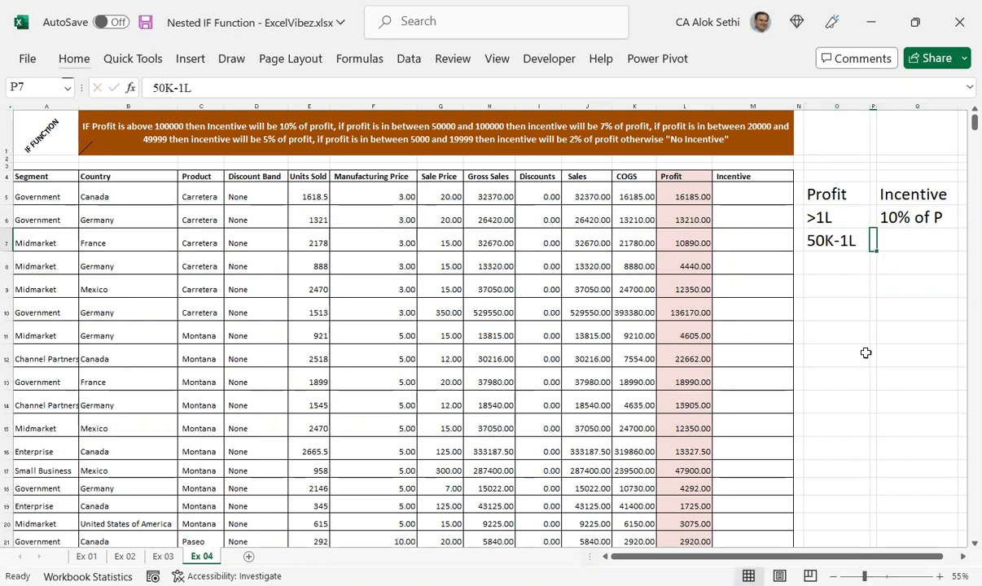
pyautogui.press('Right')
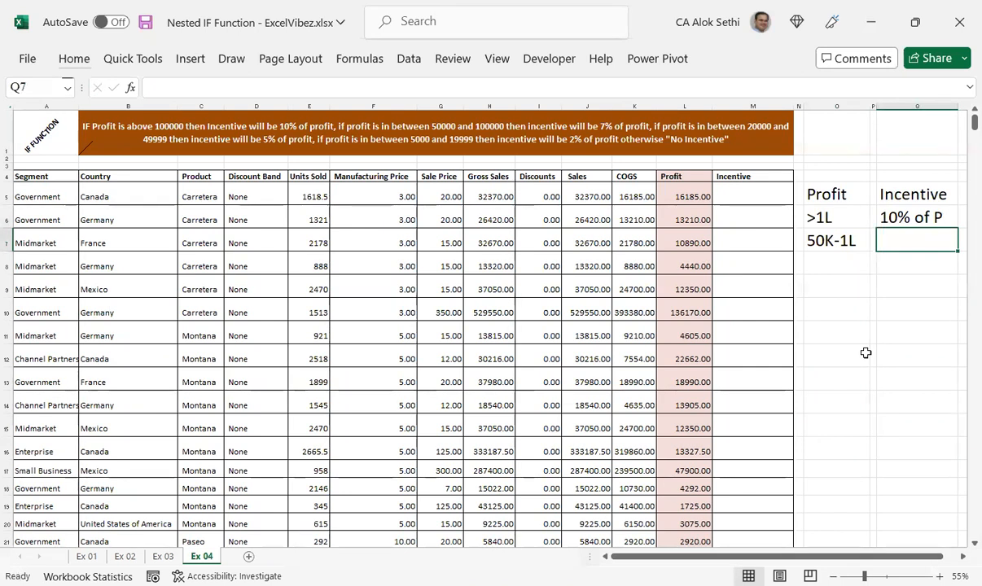
pyautogui.write('7% of P')
pyautogui.press('Return')
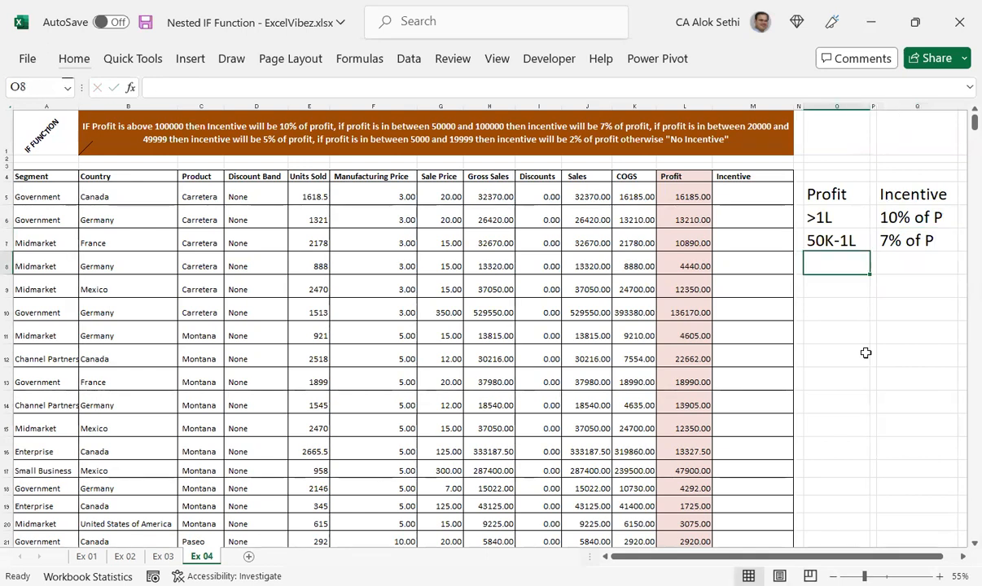
# - Enter the third profit slab 20K-49.9K in cell O8 and widen column O to fit it
pyautogui.write('20')
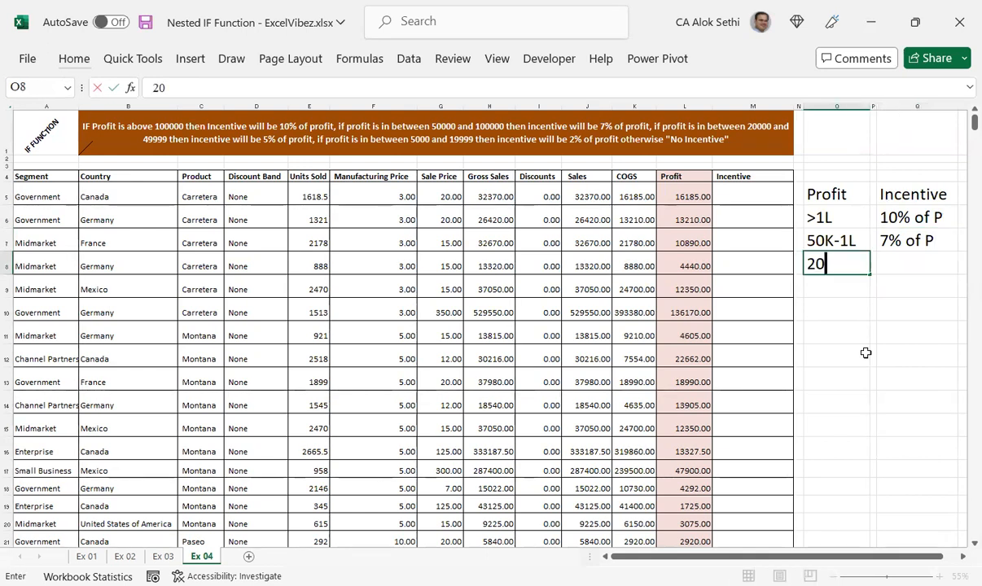
pyautogui.write('K-49.9K')
pyautogui.press('Tab')
pyautogui.press('Tab')
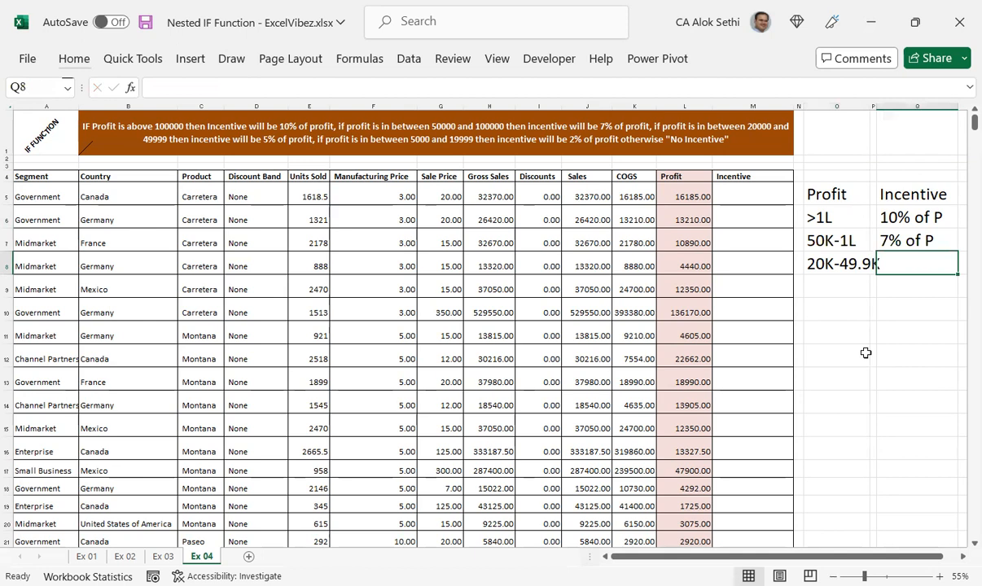
pyautogui.click(855, 130)
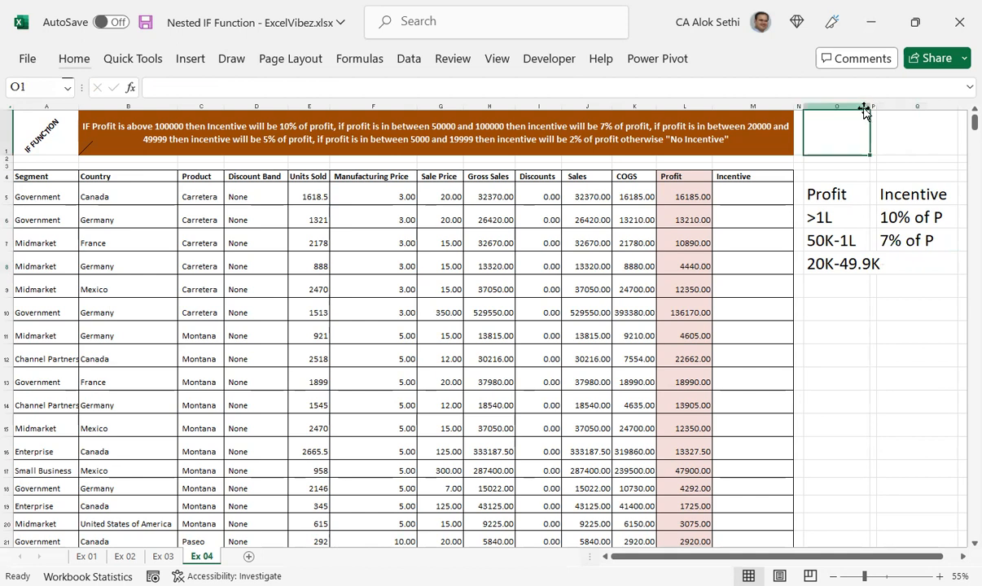
pyautogui.moveTo(868, 107); pyautogui.dragTo(886, 107)
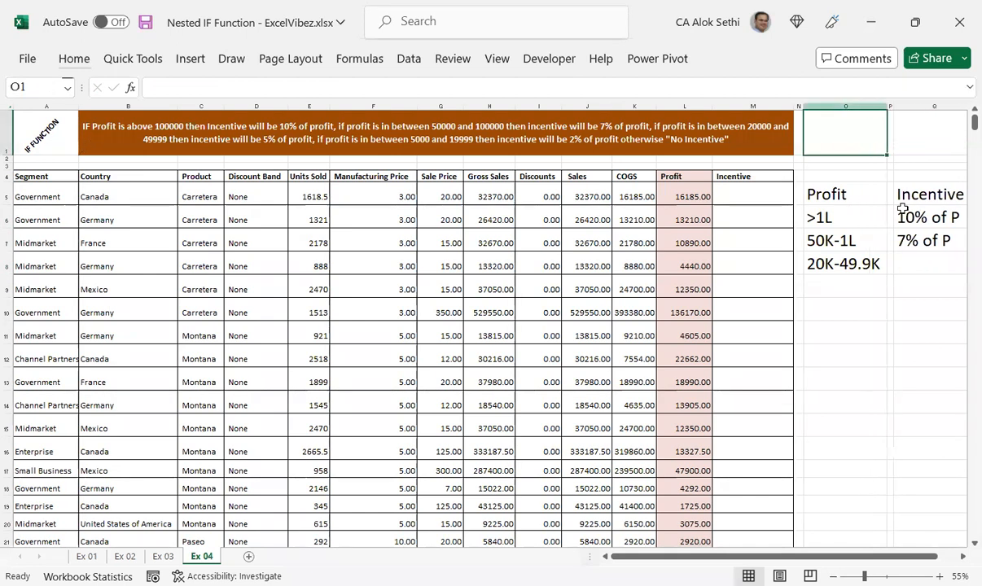
# - Enter 5% of P in cell Q8 as the incentive for the 20K-49.9K slab
pyautogui.click(911, 259)
pyautogui.write('5')
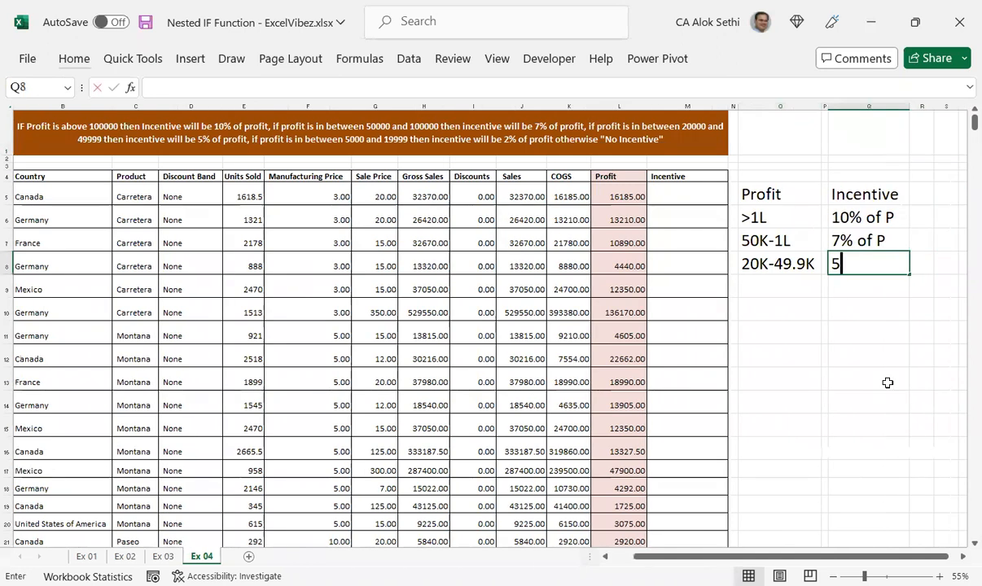
pyautogui.write('% of P')
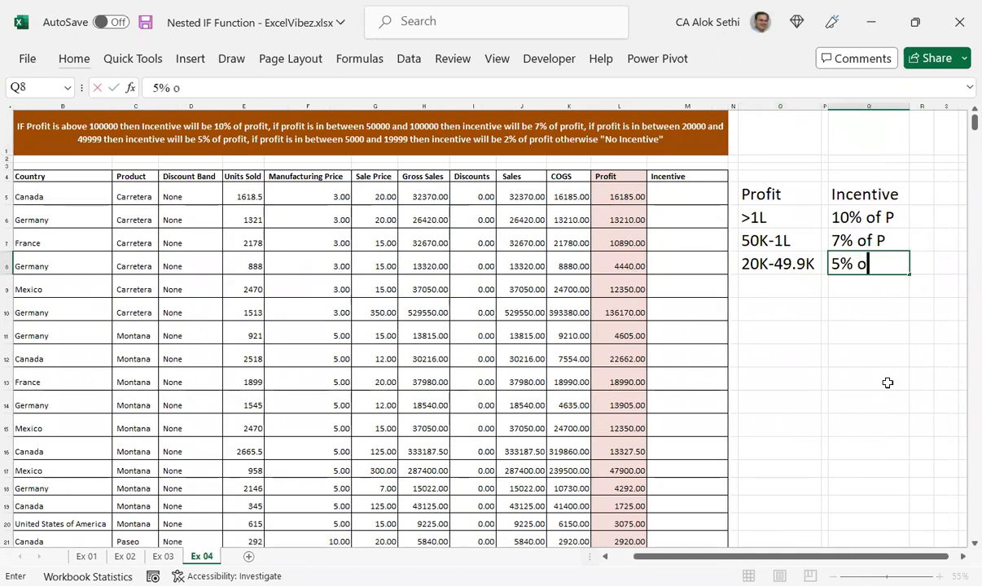
pyautogui.press('Return')
# - Add the fourth slab in row 9, with 5k-19.99 in O9 and 2% of P in Q9
pyautogui.press('Left')
pyautogui.press('Left')
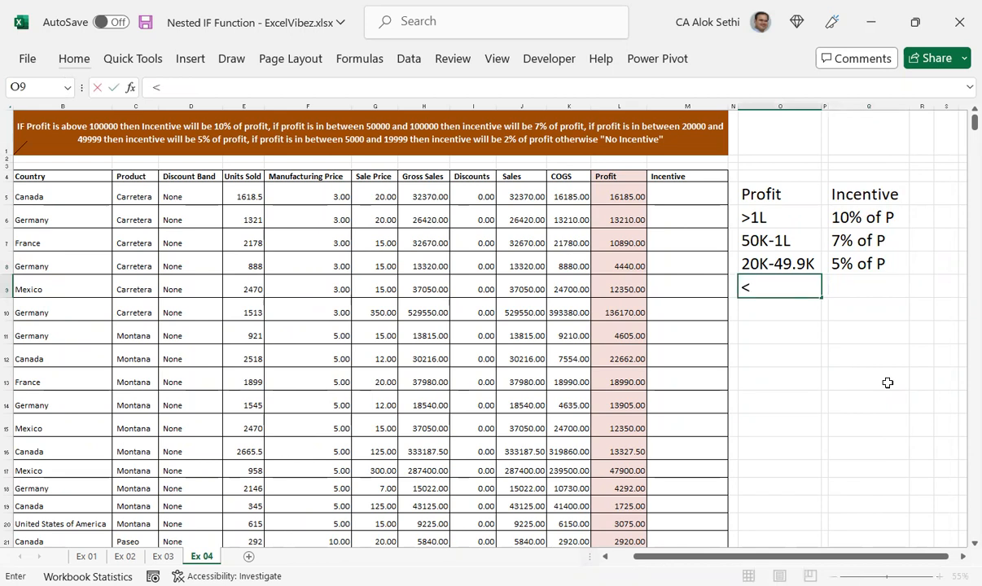
pyautogui.write('1')
pyautogui.press('BackSpace')
pyautogui.press('BackSpace')
pyautogui.write('5k-19')
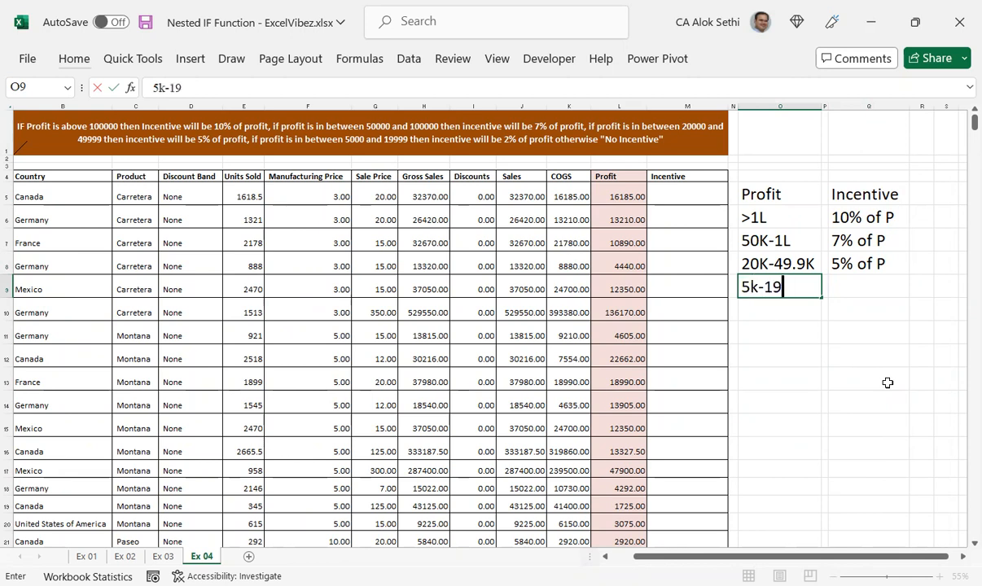
pyautogui.write('.99')
pyautogui.press('Tab')
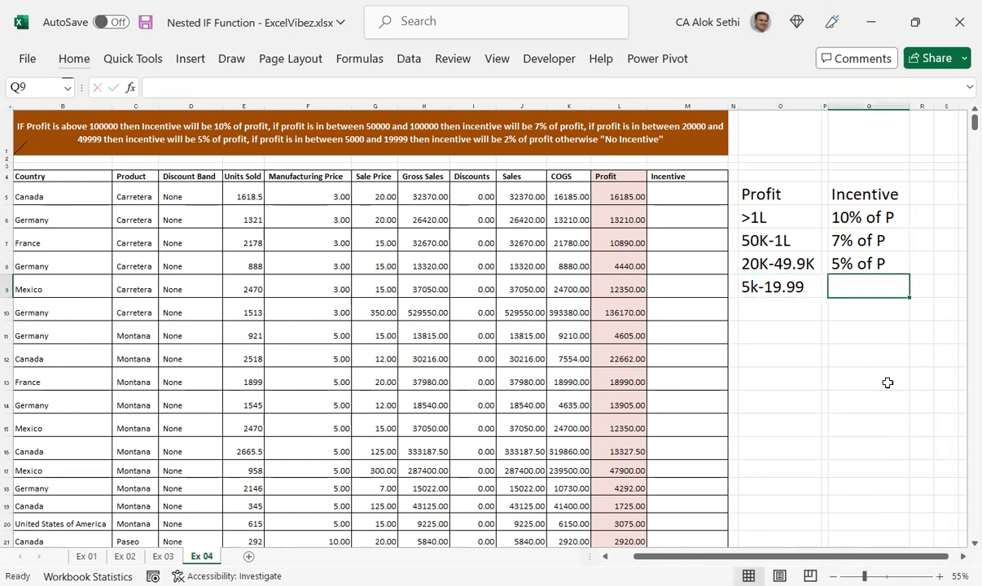
pyautogui.write('2')
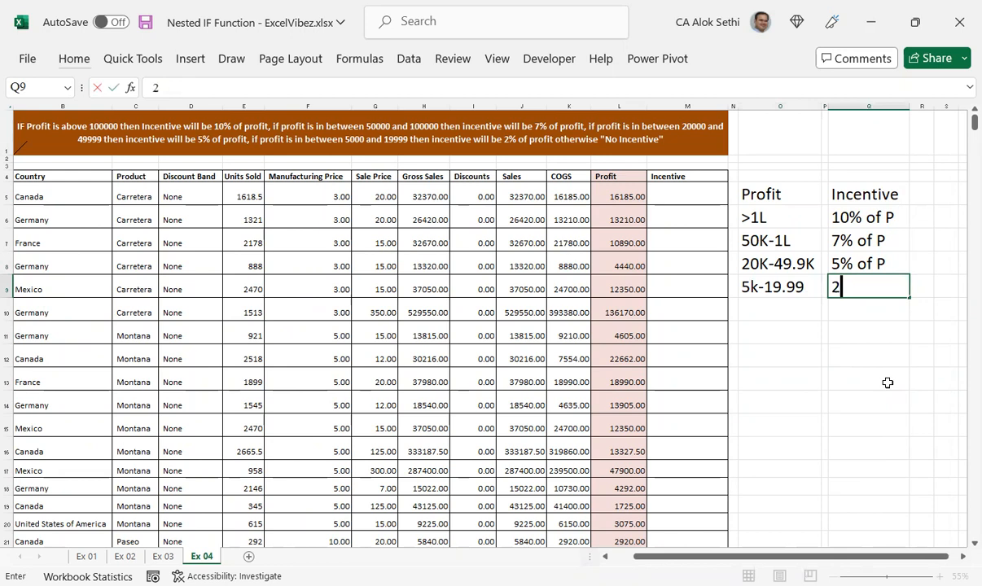
pyautogui.write('% of P')
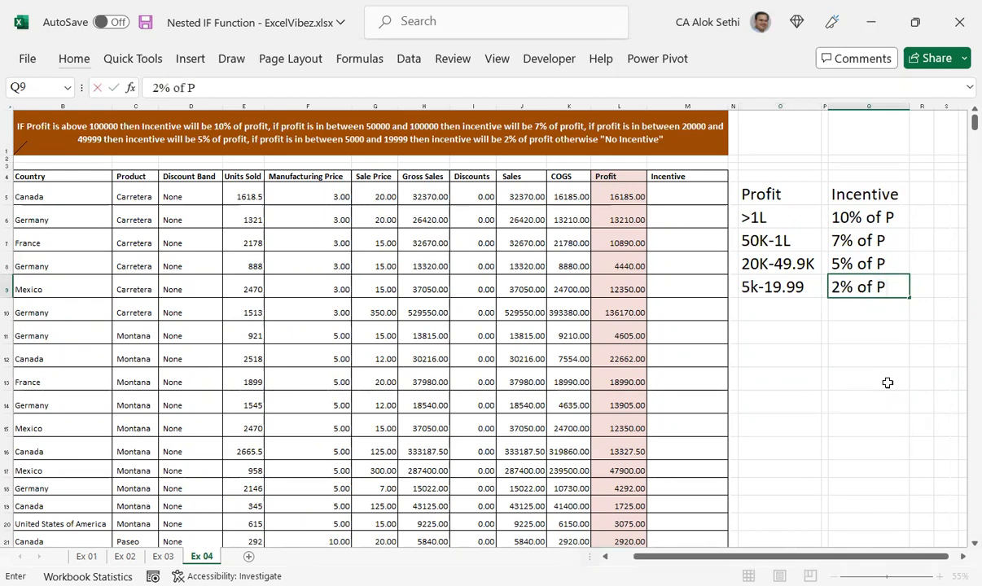
# - Add the last slab in row 10, with <5k in O10 and Babaji ka Thullu in Q10, and save the workbook
pyautogui.press('Return')
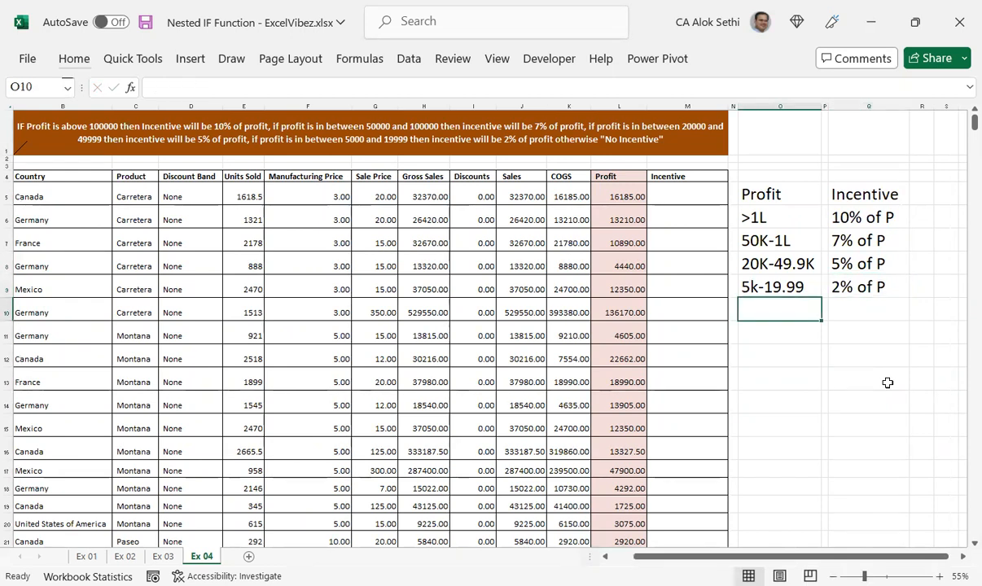
pyautogui.write('<5k')
pyautogui.press('Tab')
pyautogui.press('Tab')
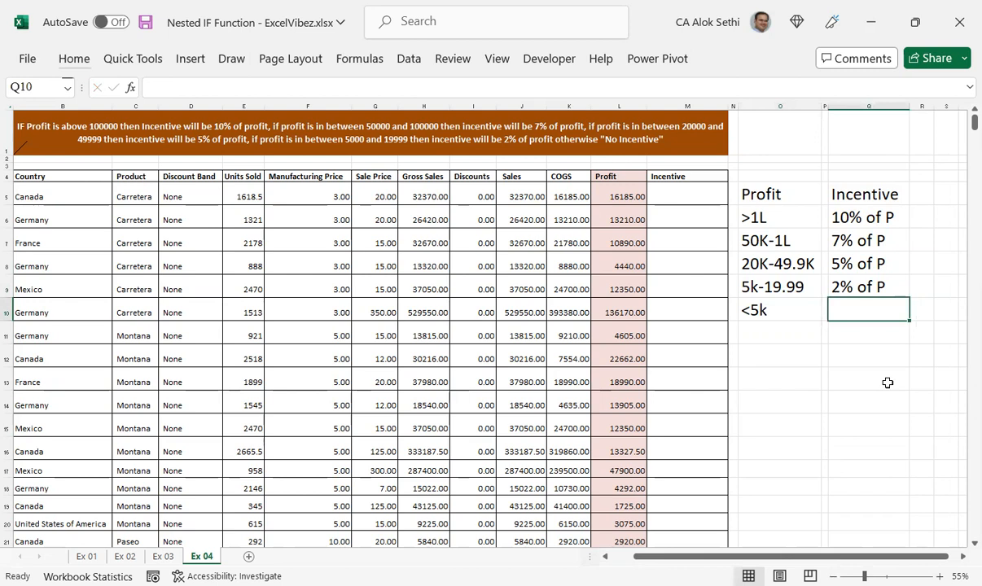
pyautogui.write('Babaji ka Thullu')
pyautogui.press('Return')
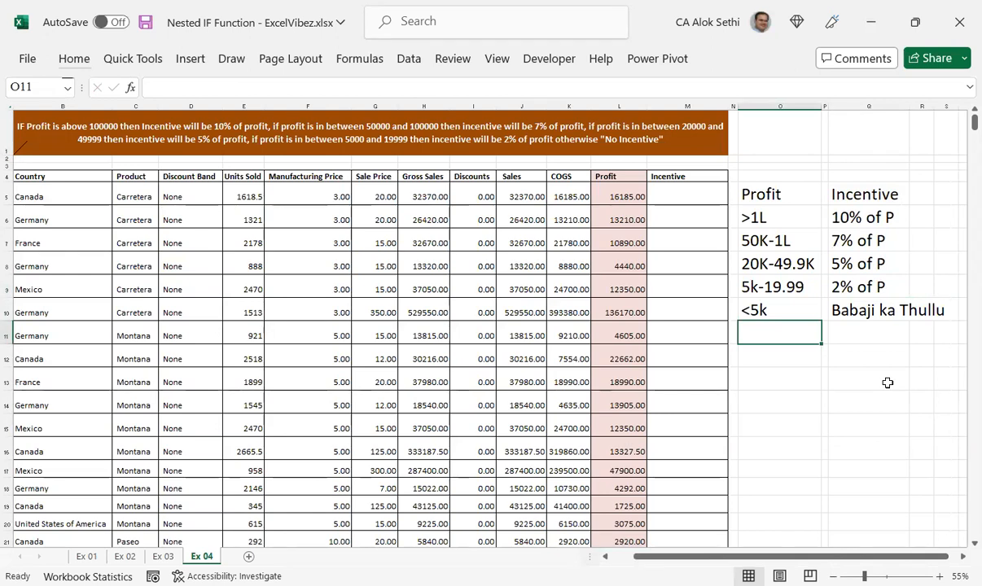
pyautogui.hotkey('ctrl', 's')
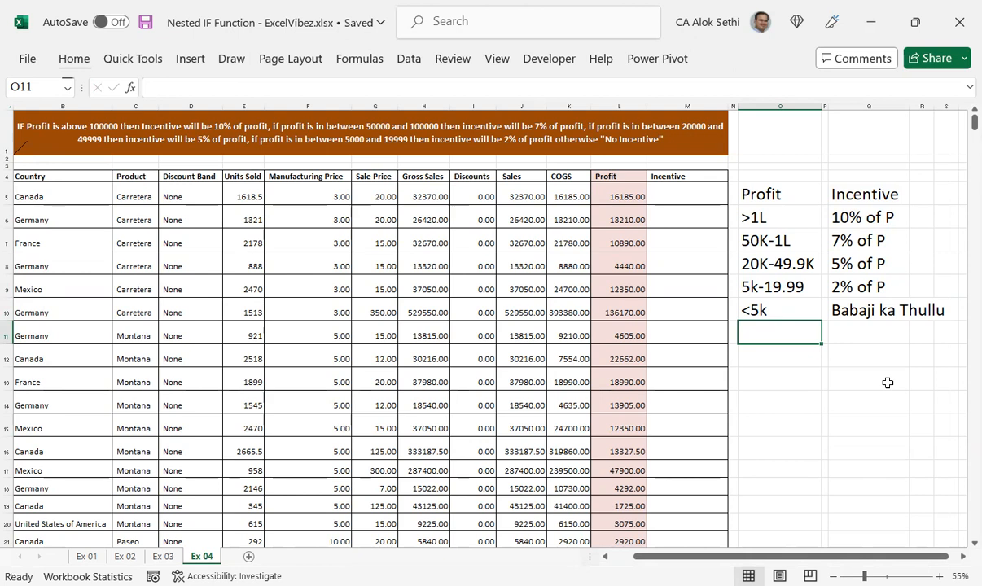
pyautogui.press('Left')
pyautogui.press('Left')
pyautogui.press('Left')
pyautogui.press('Left')
pyautogui.press('Left')
pyautogui.press('Left')
pyautogui.press('Up')
pyautogui.press('Up')
pyautogui.press('Up')
pyautogui.press('Up')
pyautogui.press('Up')
pyautogui.press('Up')
pyautogui.press('Right')
pyautogui.press('Right')
pyautogui.press('Right')
pyautogui.press('Right')
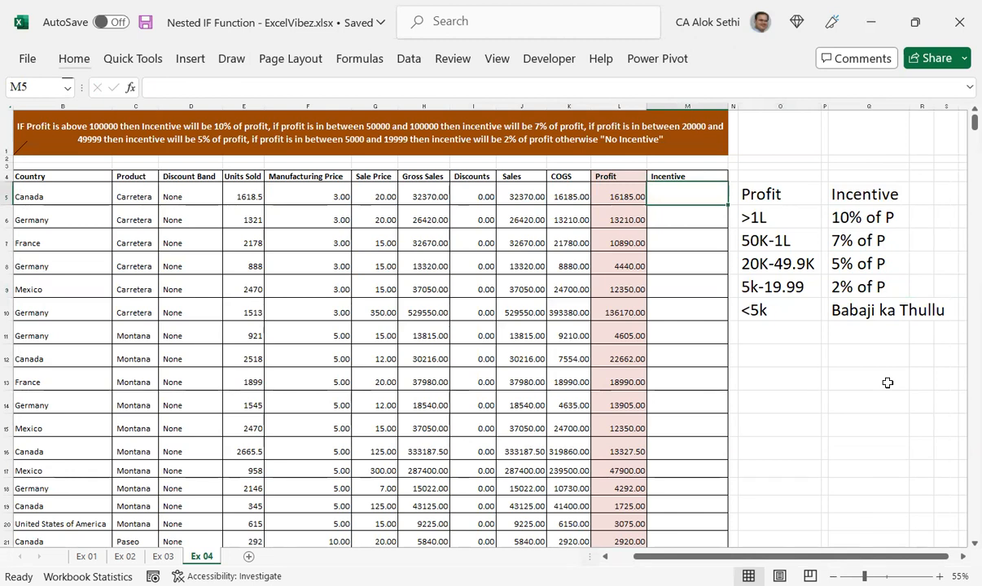
# - Fill the slab table O5:Q10 with dark blue
pyautogui.press('Down')
pyautogui.press('Right')
pyautogui.press('Right')
pyautogui.press('Up')
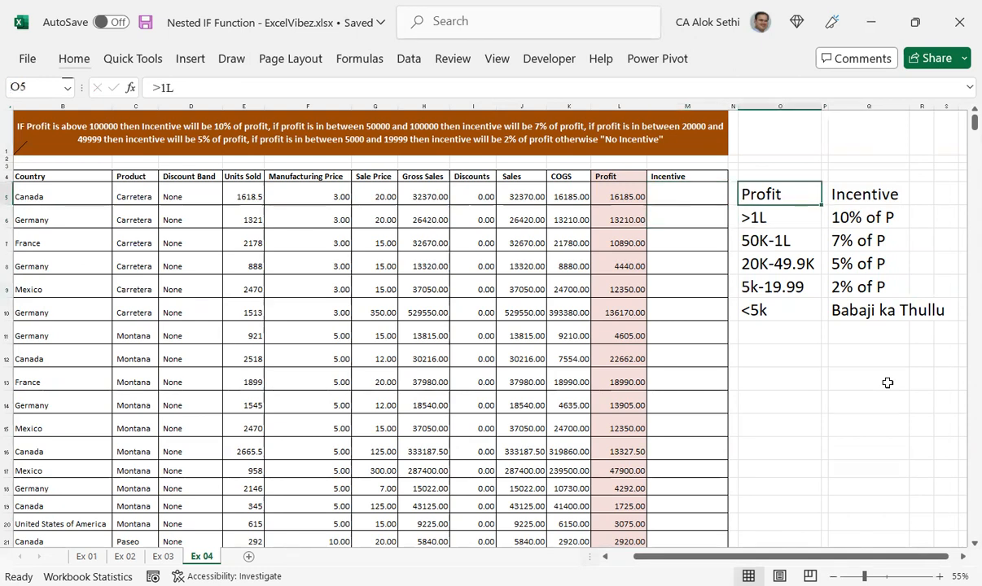
pyautogui.hotkey('shift', 'Down')
pyautogui.hotkey('shift', 'Down')
pyautogui.hotkey('shift', 'Down')
pyautogui.hotkey('shift', 'Down')
pyautogui.hotkey('shift', 'Down')
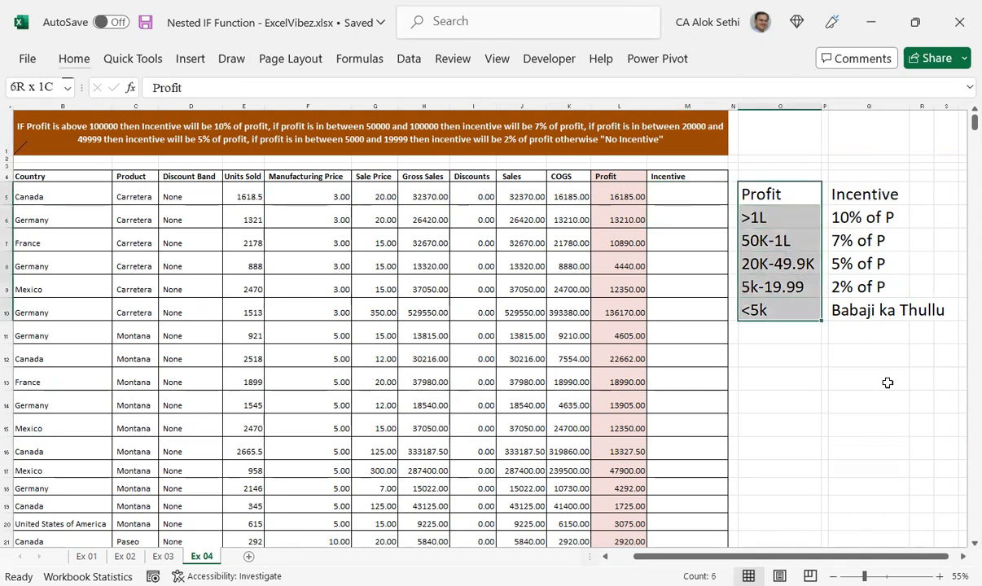
pyautogui.hotkey('shift', 'Right')
pyautogui.hotkey('shift', 'Right')
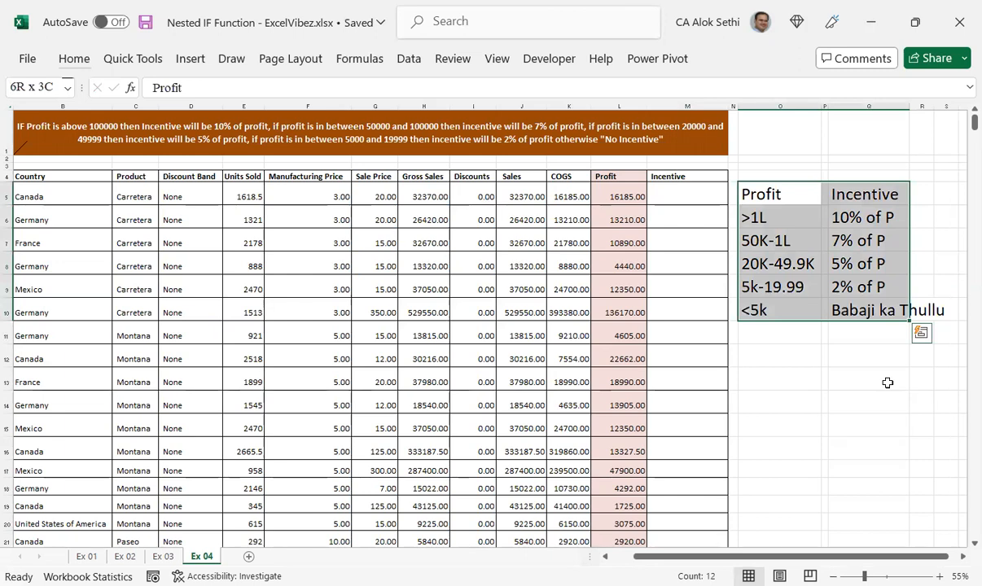
pyautogui.press('alt')
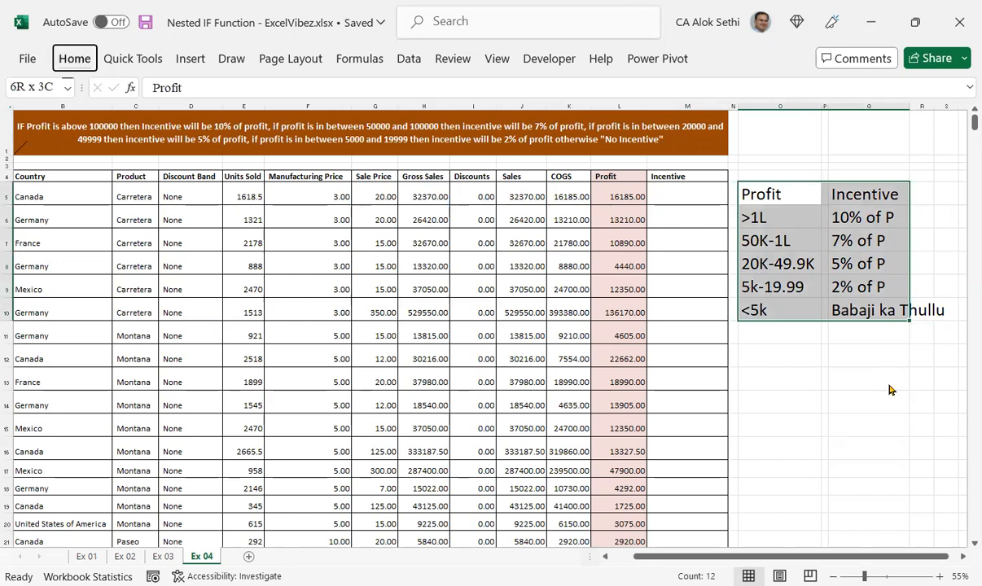
pyautogui.press('h')
pyautogui.press('h')
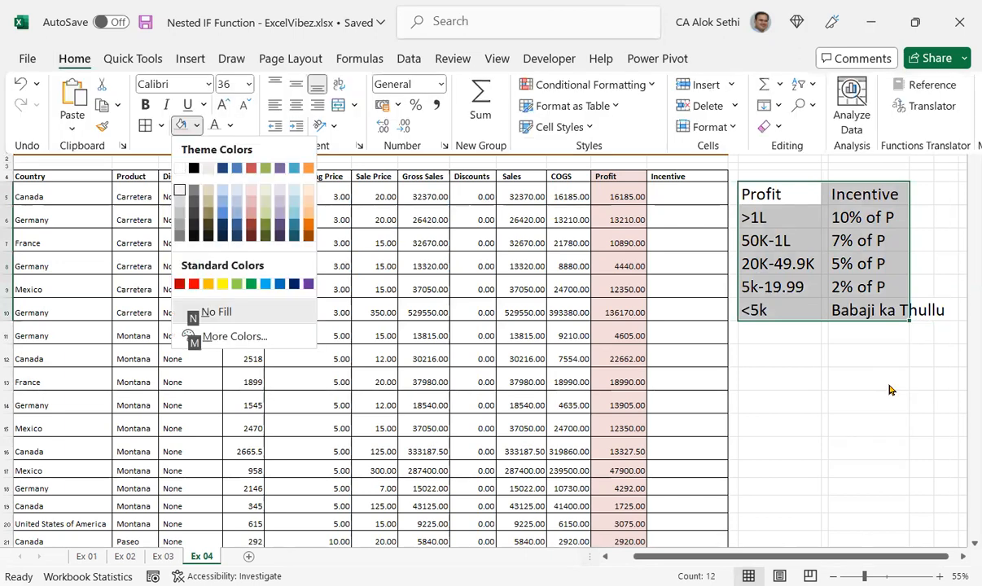
pyautogui.press('Down')
pyautogui.press('Down')
pyautogui.press('Down')
pyautogui.press('Right')
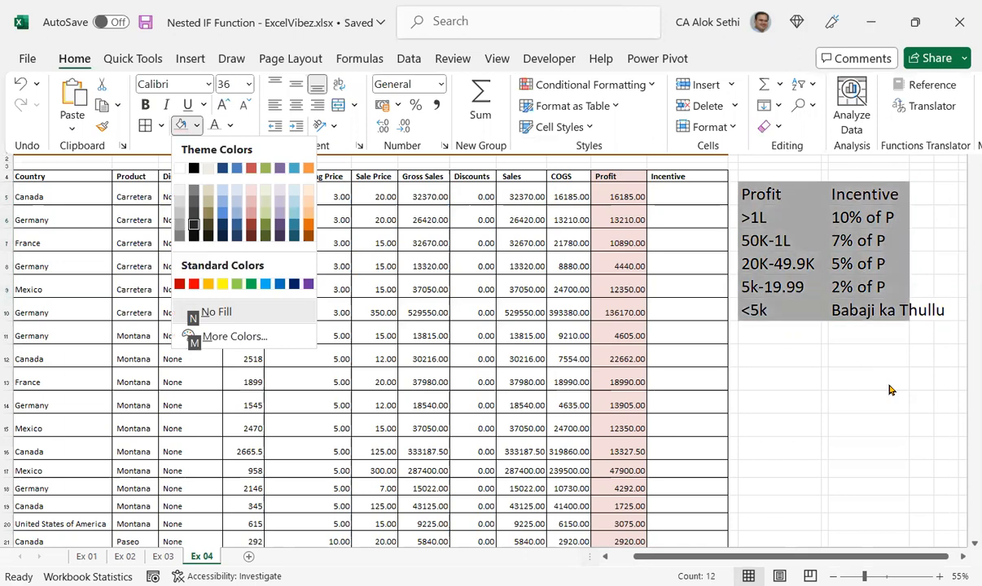
pyautogui.press('Right')
pyautogui.press('Right')
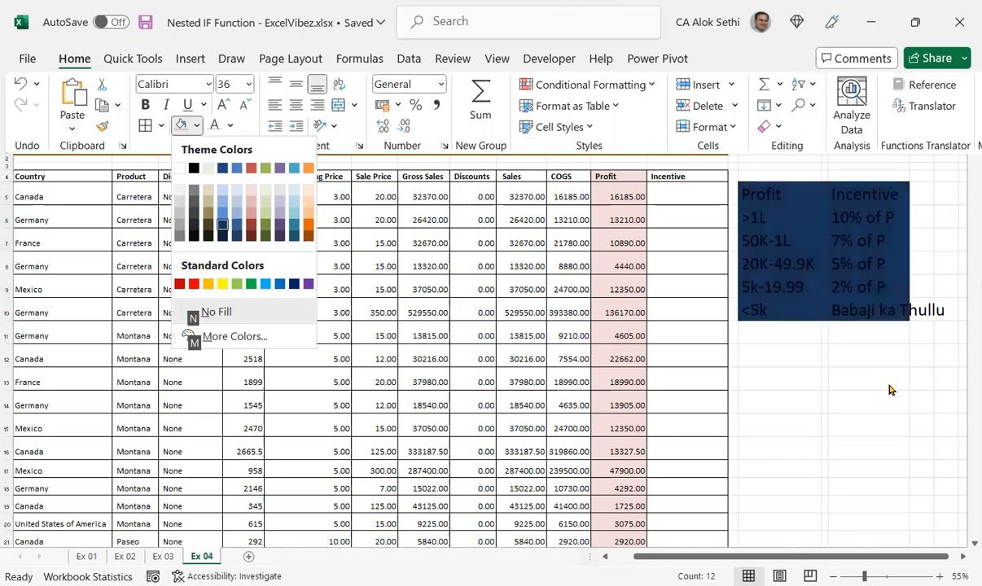
pyautogui.press('Return')
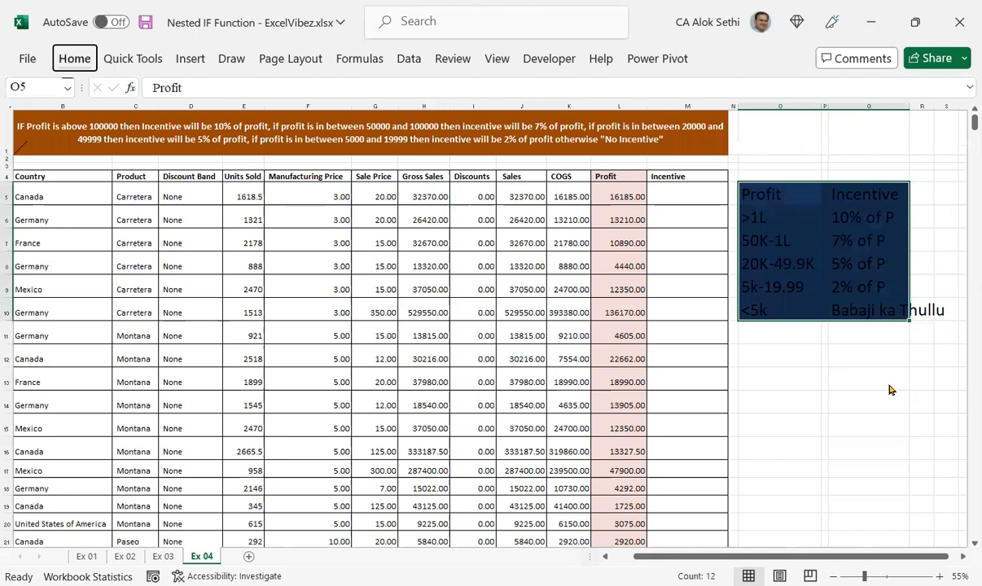
# - Set the font colour of the slab table O5:Q10 to white
pyautogui.press('h')
pyautogui.press('f')
pyautogui.press('c')
pyautogui.press('Down')
pyautogui.press('Down')
pyautogui.press('Up')
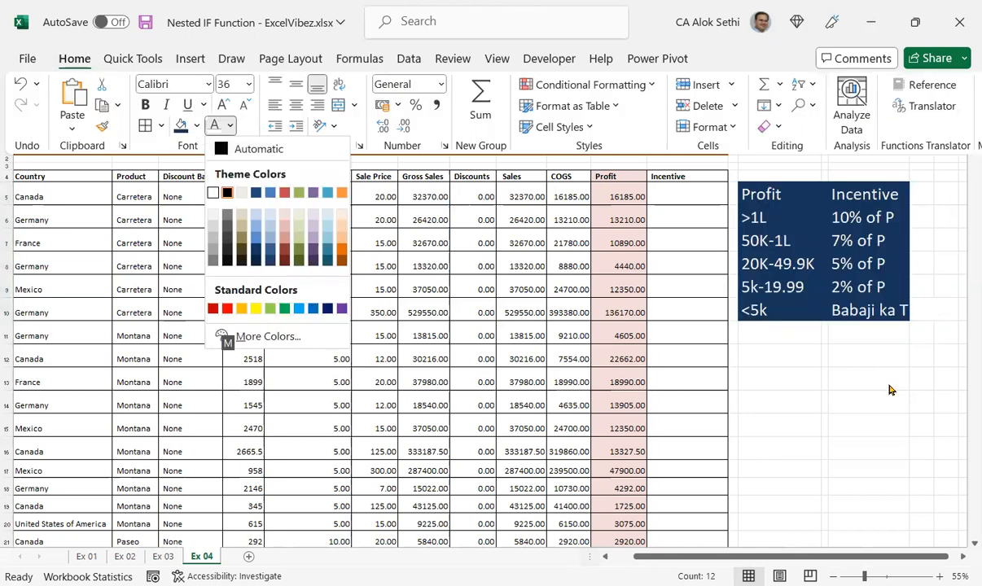
pyautogui.press('Return')
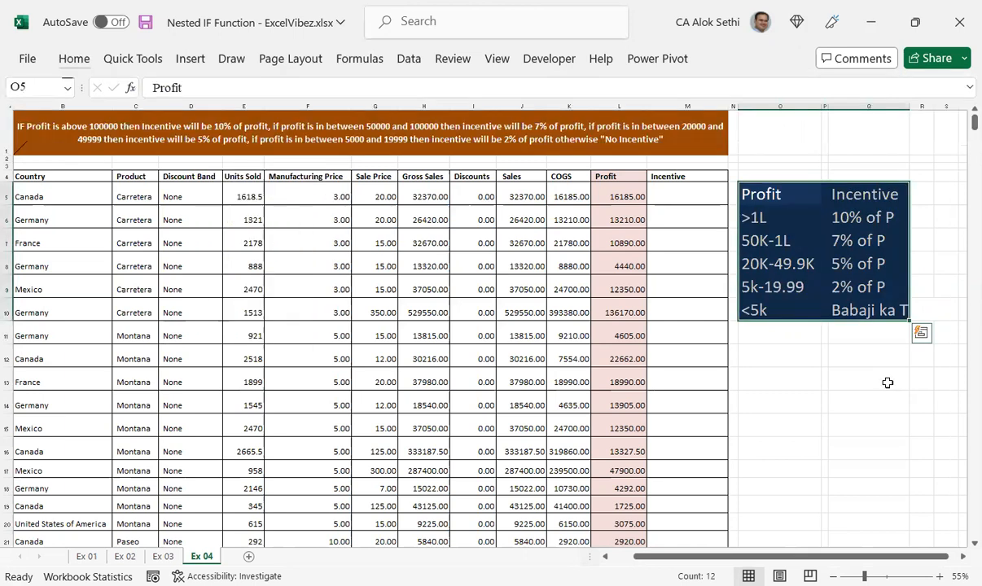
# - Replace the incentive text for the <5k slab in Q10 with No Incentive
pyautogui.press('Down')
pyautogui.press('Down')
pyautogui.press('Down')
pyautogui.press('Down')
pyautogui.press('Down')
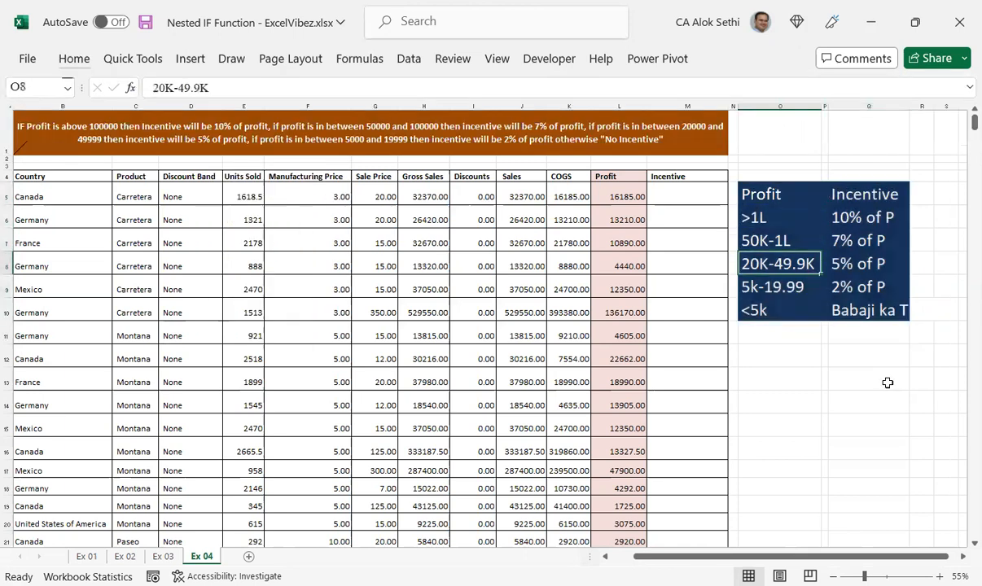
pyautogui.press('Right')
pyautogui.press('Right')
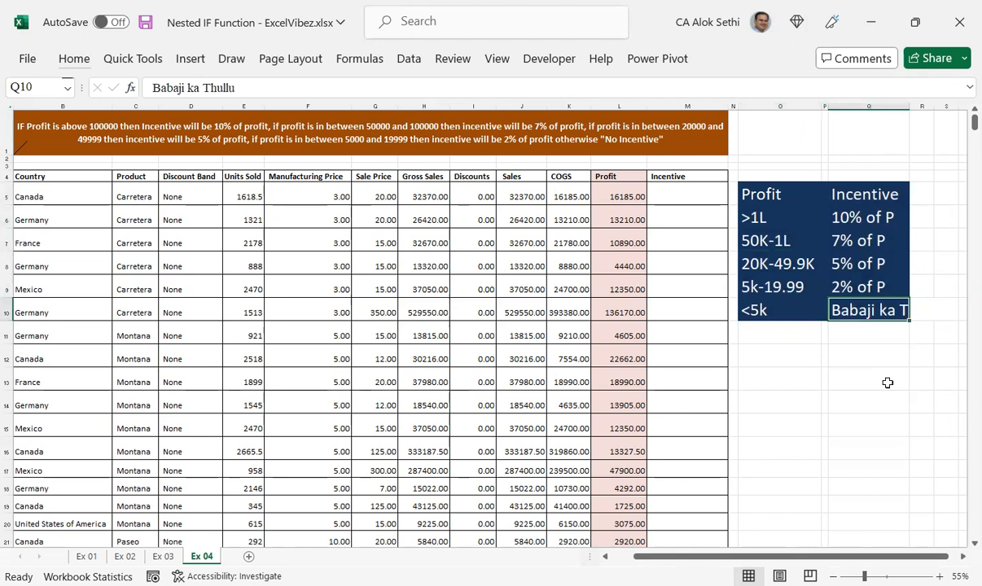
pyautogui.write('No In')
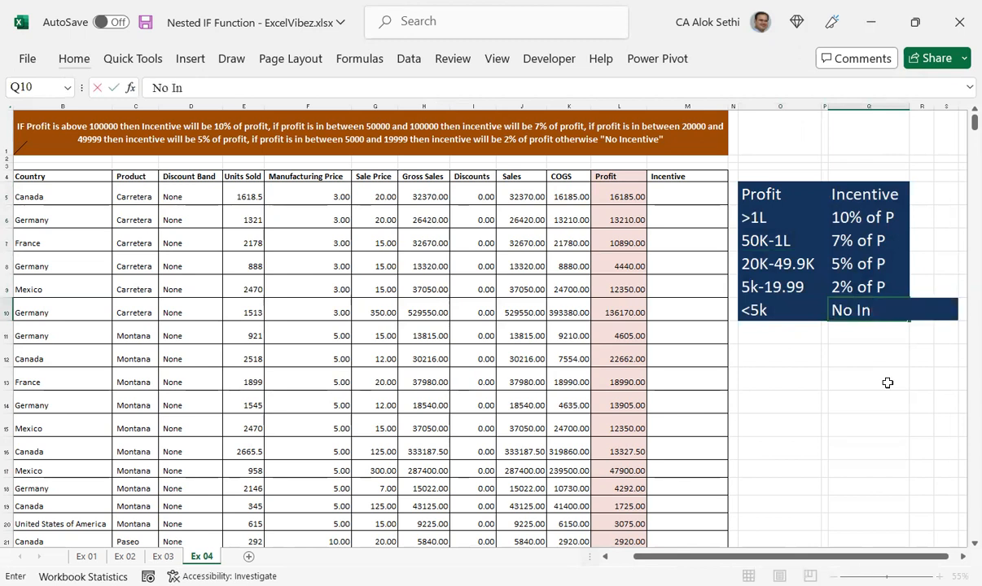
pyautogui.write('centive')
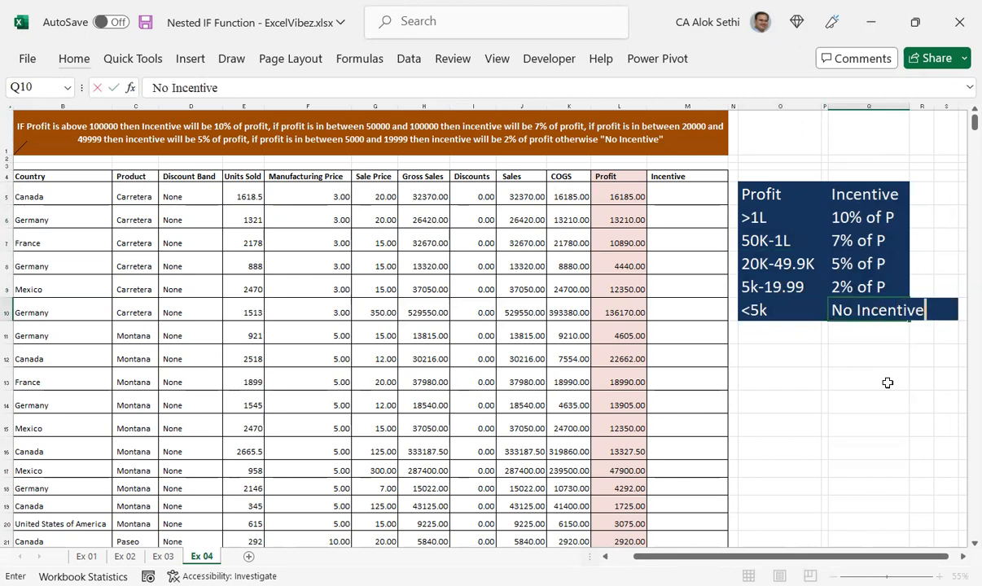
pyautogui.press('Return')
pyautogui.press('Up')
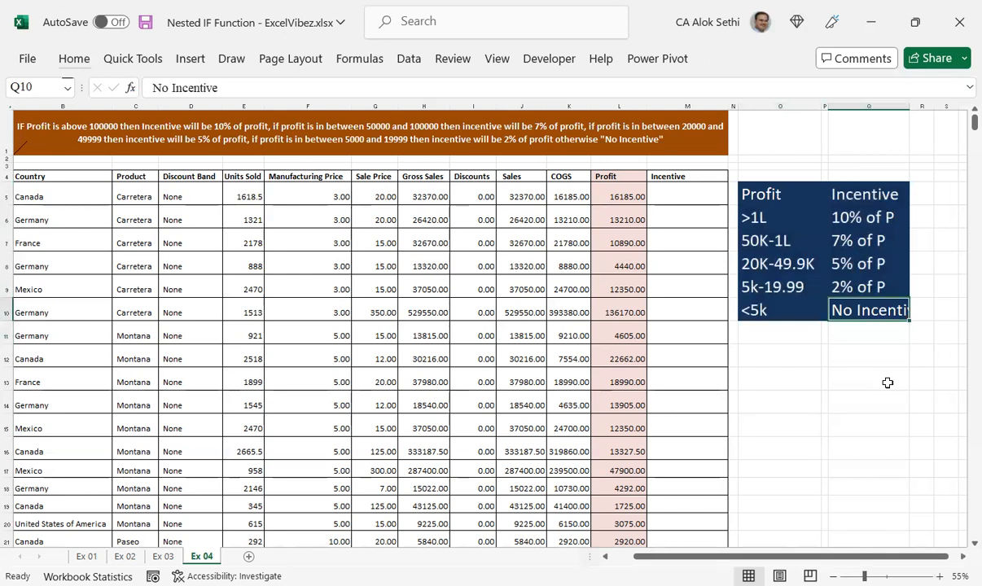
# - Autofit column Q to the width of the No Incentive text in Q10
pyautogui.press('alt')
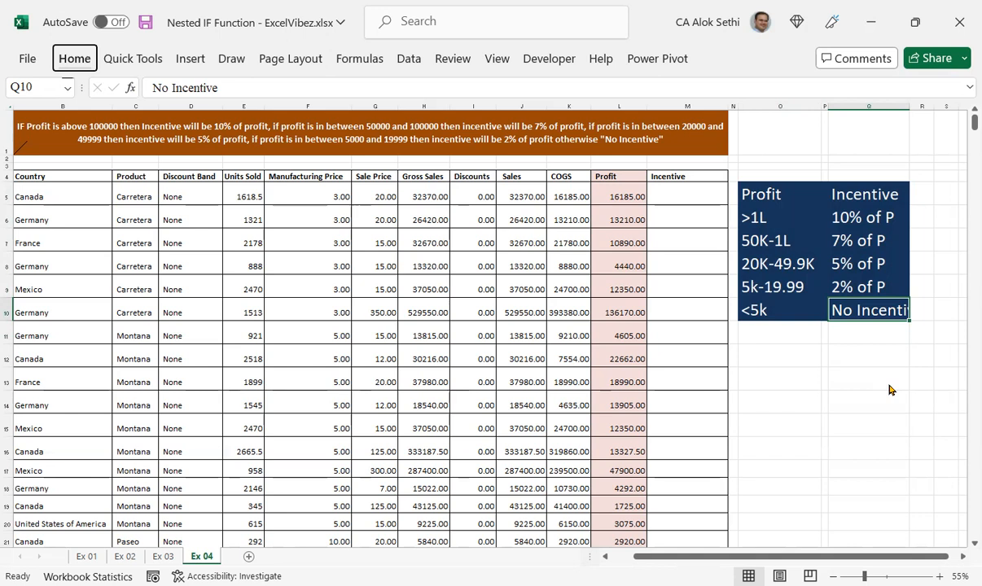
pyautogui.press('h')
pyautogui.press('o')
pyautogui.press('i')
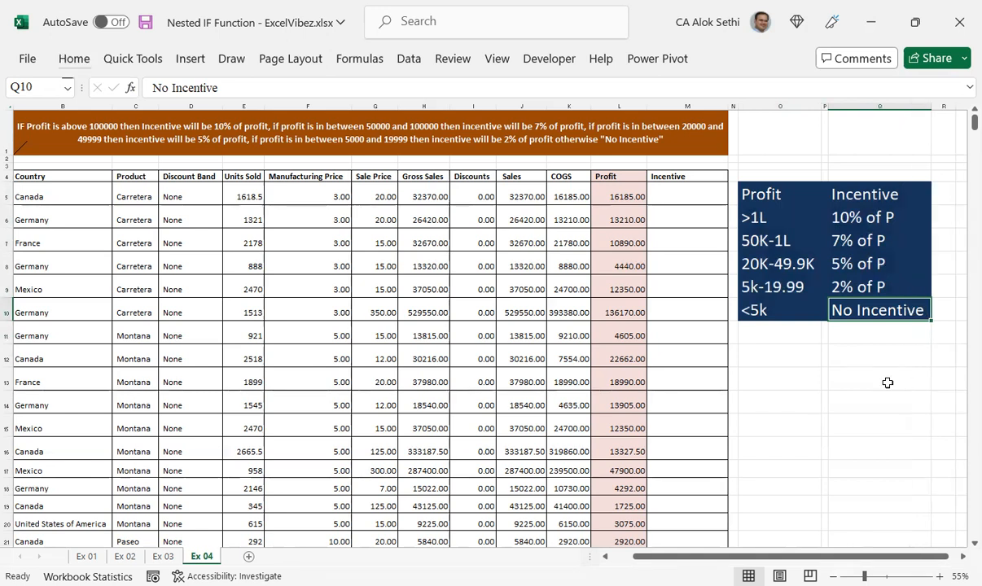
pyautogui.press('Down')
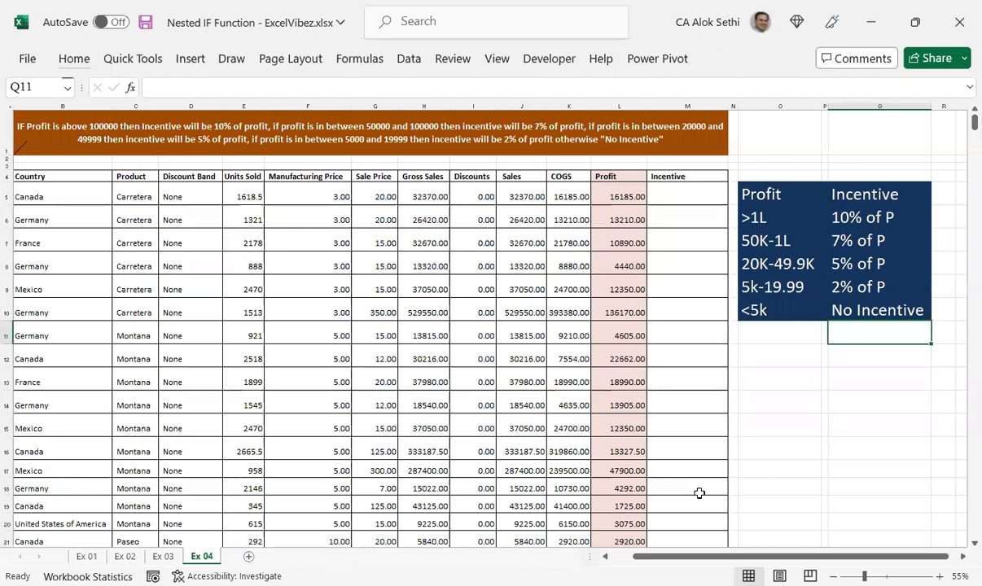
pyautogui.hotkey('ctrl', '2')
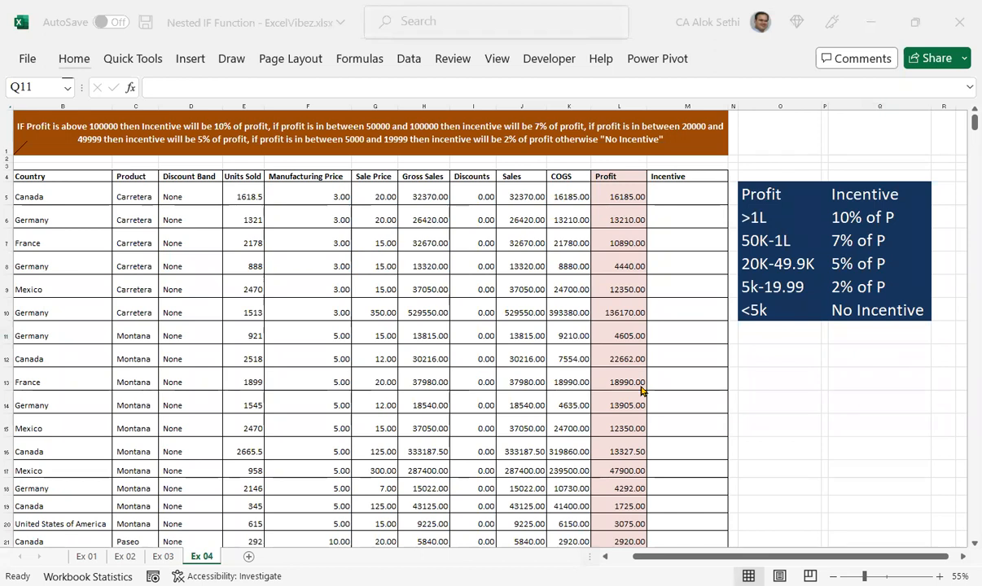
pyautogui.click(688, 196)
pyautogui.press('Left')
pyautogui.press('Left')
pyautogui.press('Left')
pyautogui.press('Up')
pyautogui.press('Up')
pyautogui.press('Up')
pyautogui.press('Up')
pyautogui.press('Up')
pyautogui.press('Left')
pyautogui.press('Up')
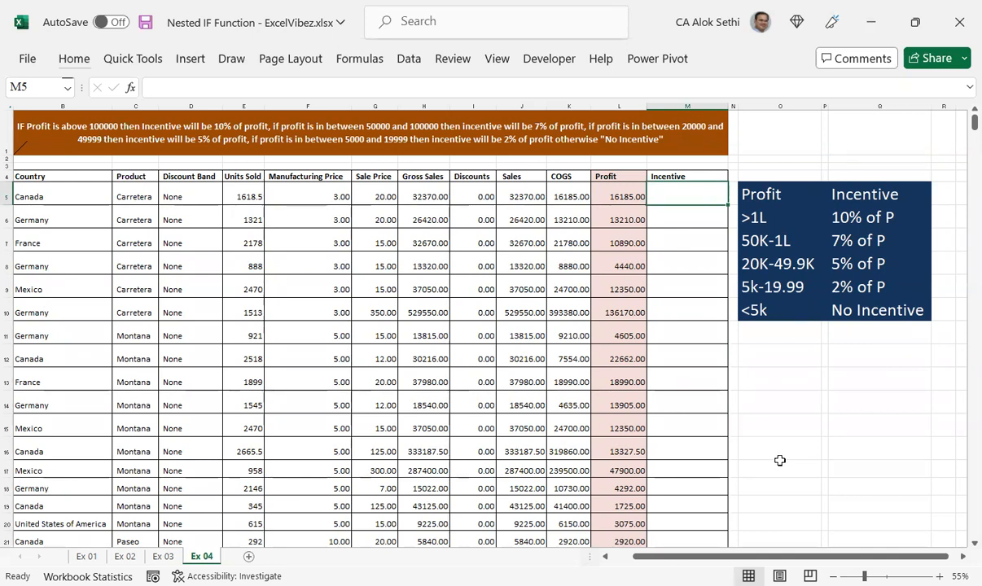
pyautogui.write('=')
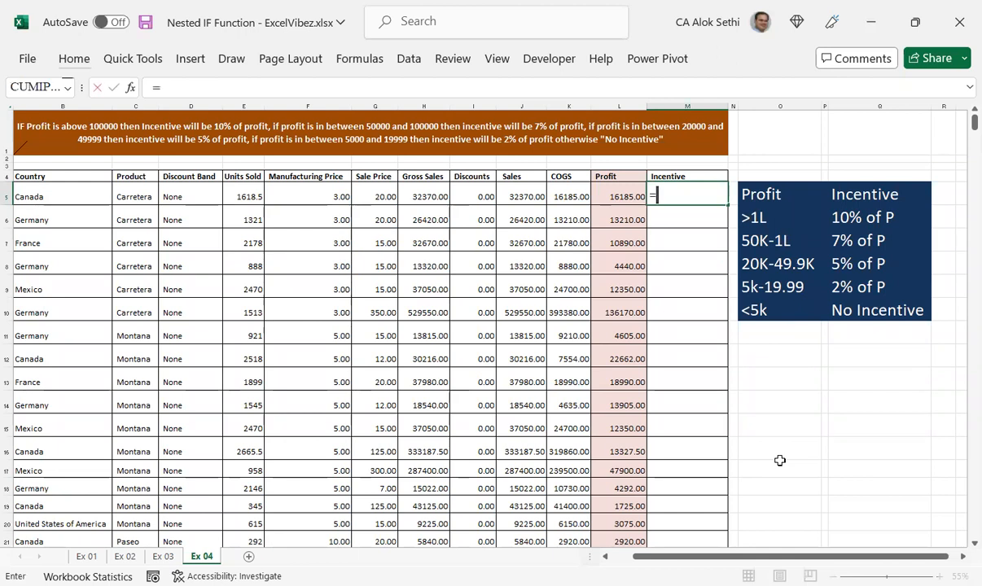
pyautogui.write('if')
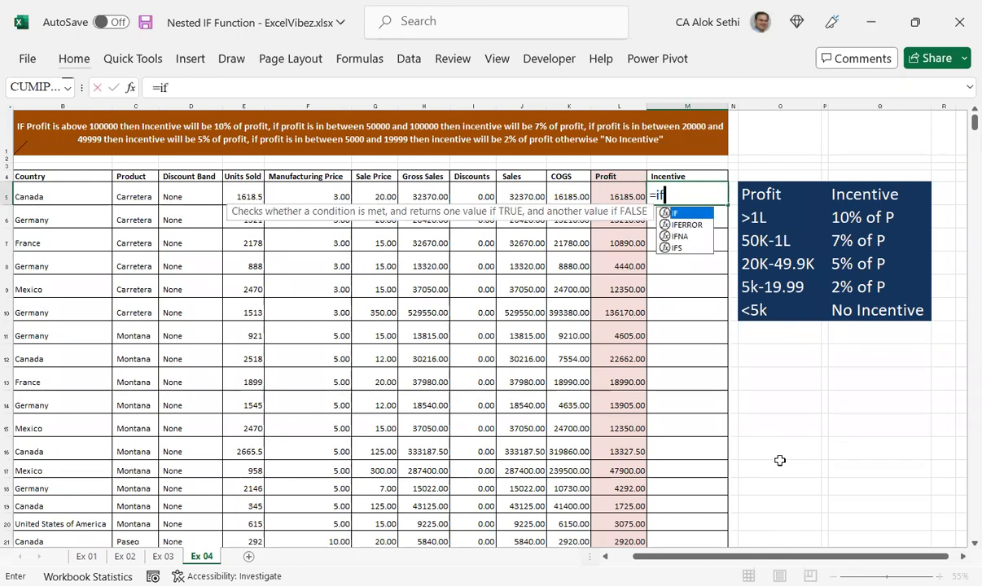
pyautogui.write('(')
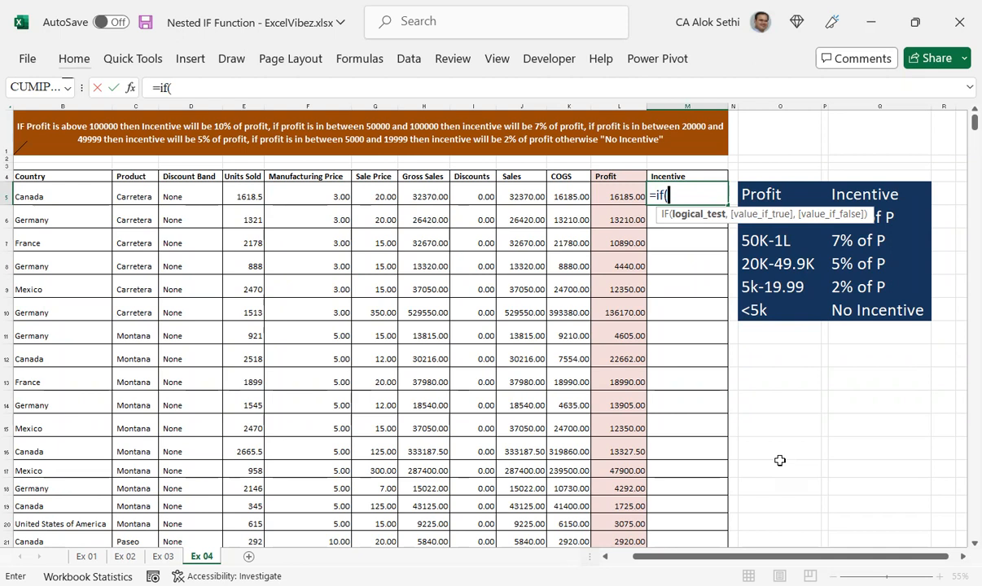
pyautogui.write('l5')
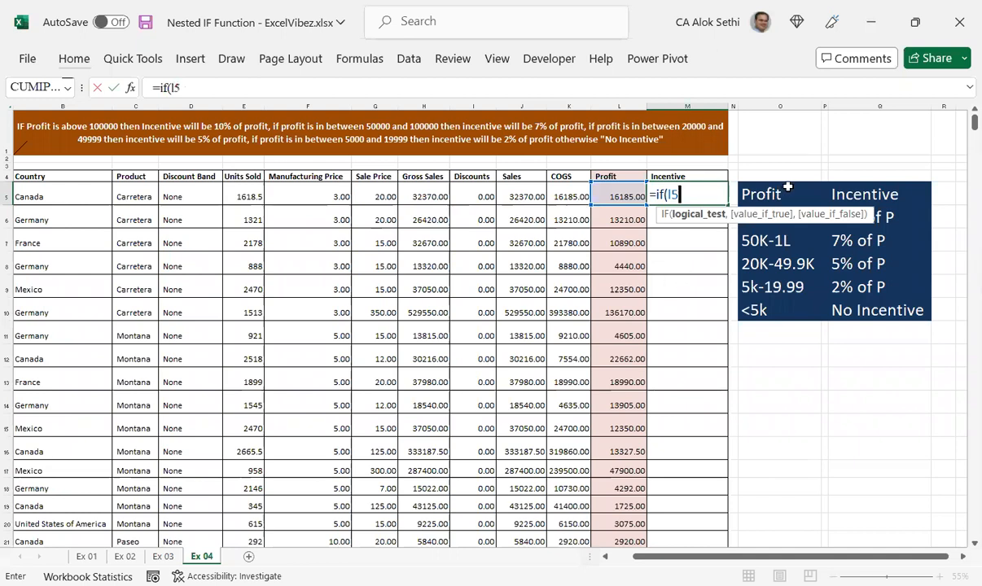
pyautogui.click(703, 191)
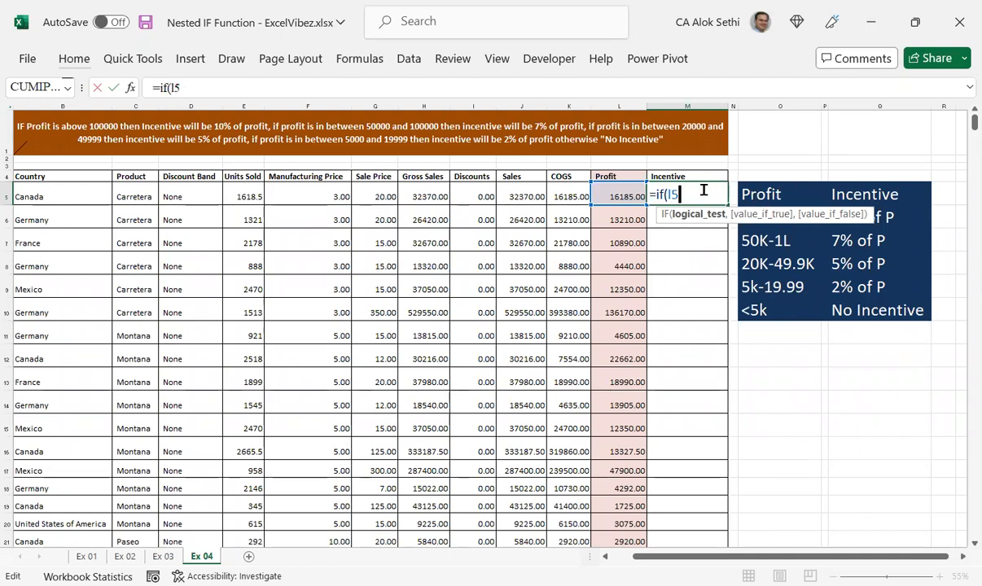
pyautogui.write('>')
pyautogui.click(778, 352)
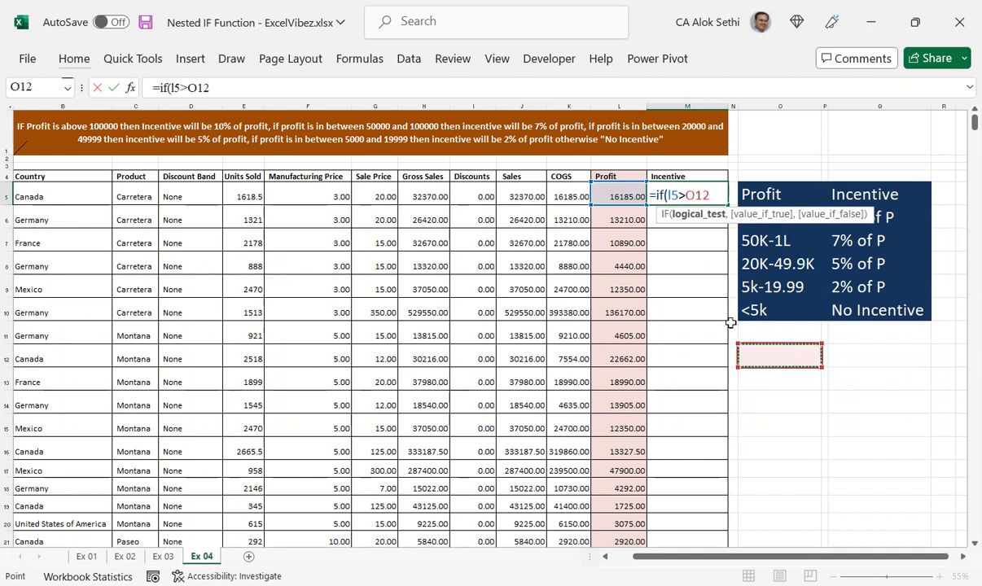
pyautogui.click(692, 269)
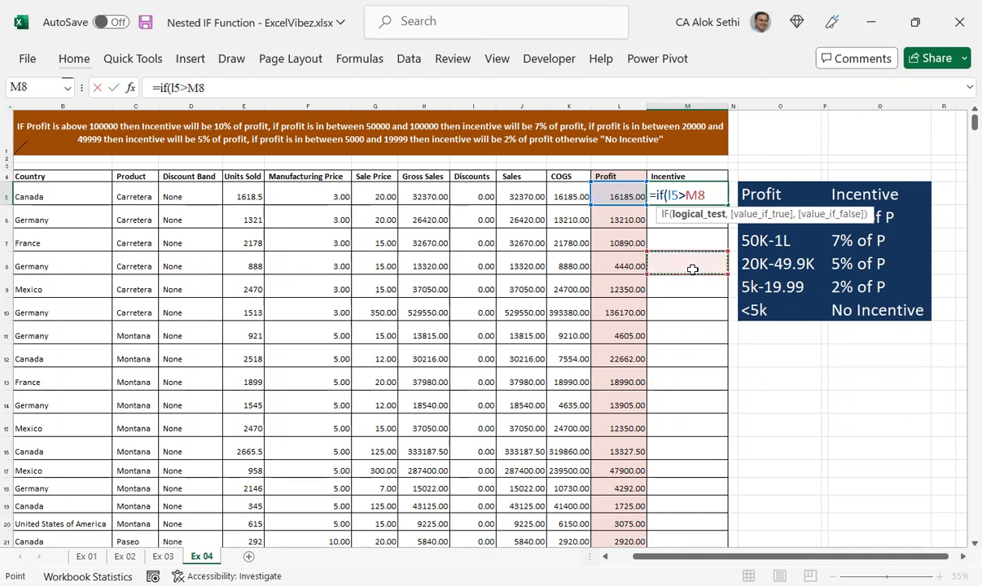
pyautogui.press('Escape')
# - Review the profit slabs and their matching incentive rates in the slab table, and return to the first Incentive cell M5
pyautogui.press('Down')
pyautogui.press('Right')
pyautogui.press('Right')
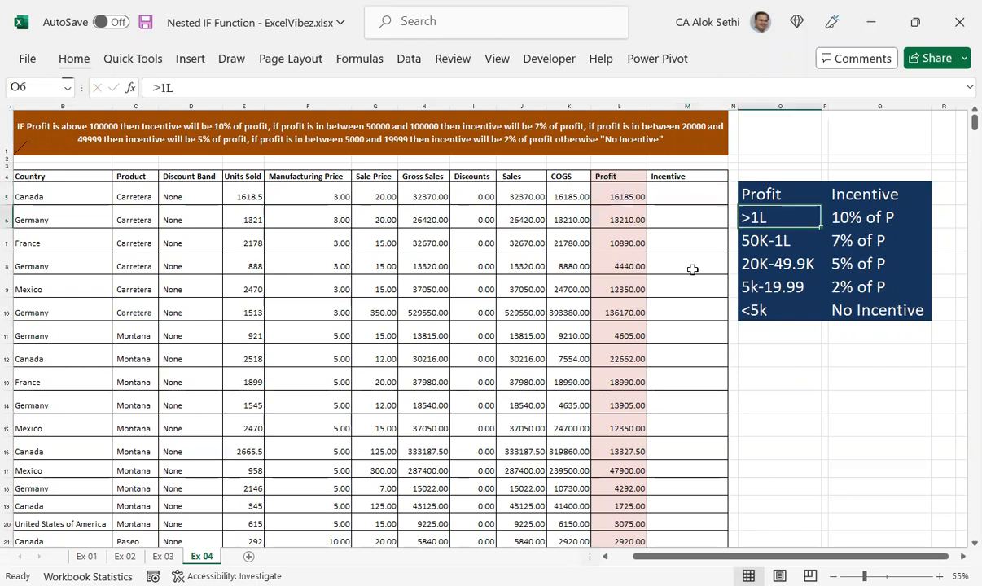
pyautogui.press('Right')
pyautogui.press('Left')
pyautogui.press('Down')
pyautogui.press('Right')
pyautogui.press('Right')
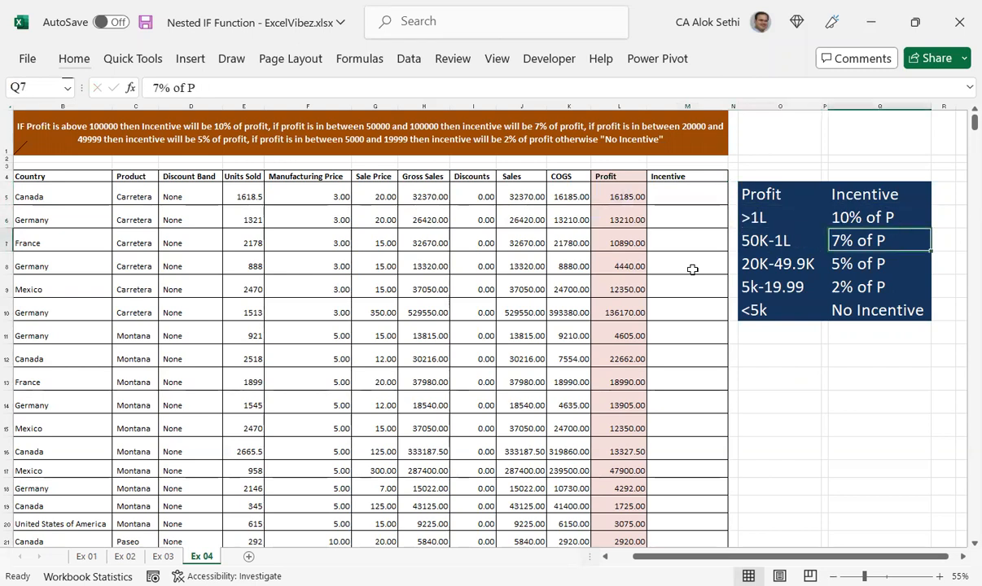
pyautogui.press('Left')
pyautogui.press('Down')
pyautogui.press('Down')
pyautogui.press('Down')
pyautogui.press('Up')
pyautogui.press('Up')
pyautogui.press('Up')
pyautogui.press('Up')
pyautogui.press('Up')
pyautogui.press('Left')
pyautogui.press('Left')
pyautogui.press('Left')
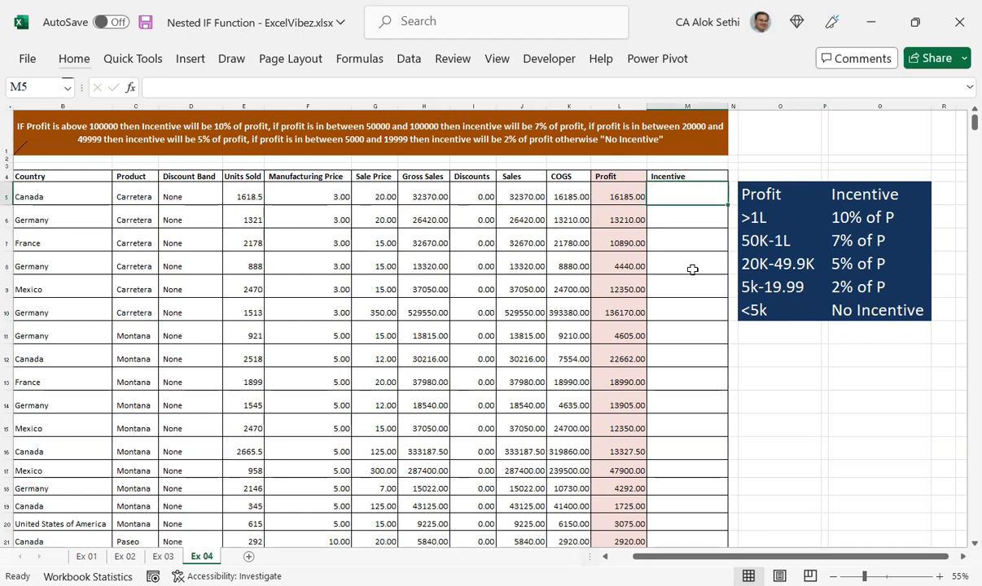
# - Start an IF formula in M5 that returns 10%*L5 when the profit in L5 is greater than 100000
pyautogui.write('=')
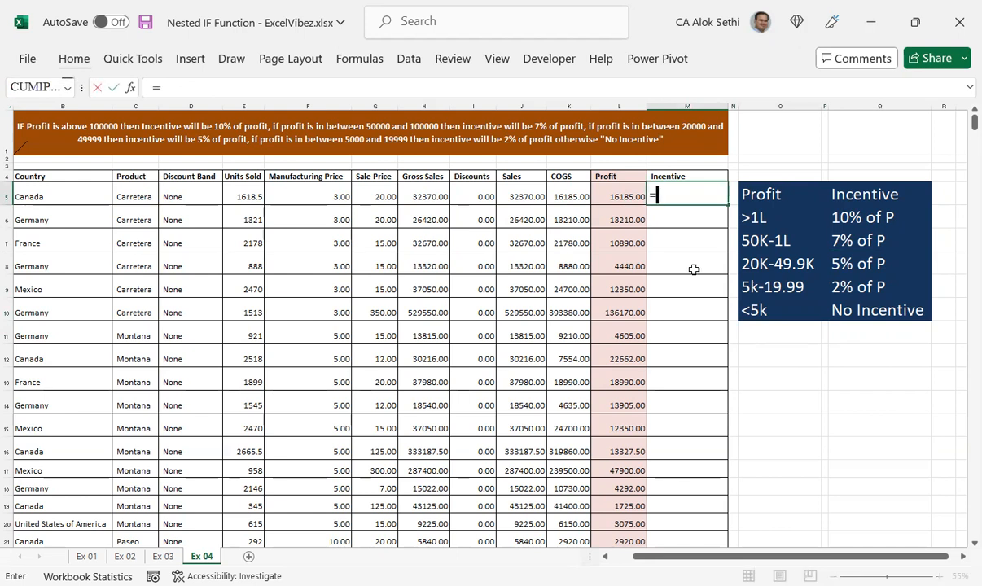
pyautogui.write('if')
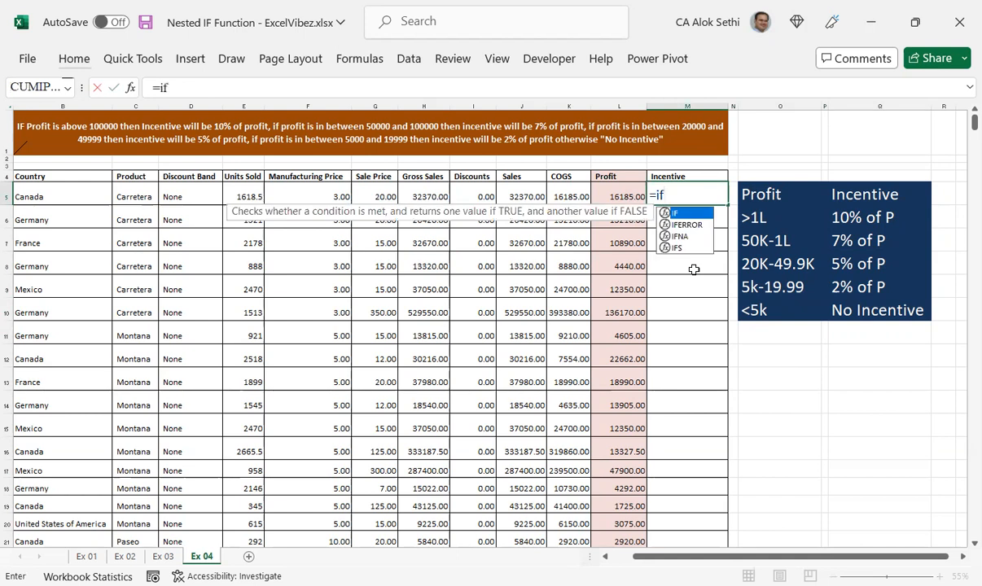
pyautogui.write('(')
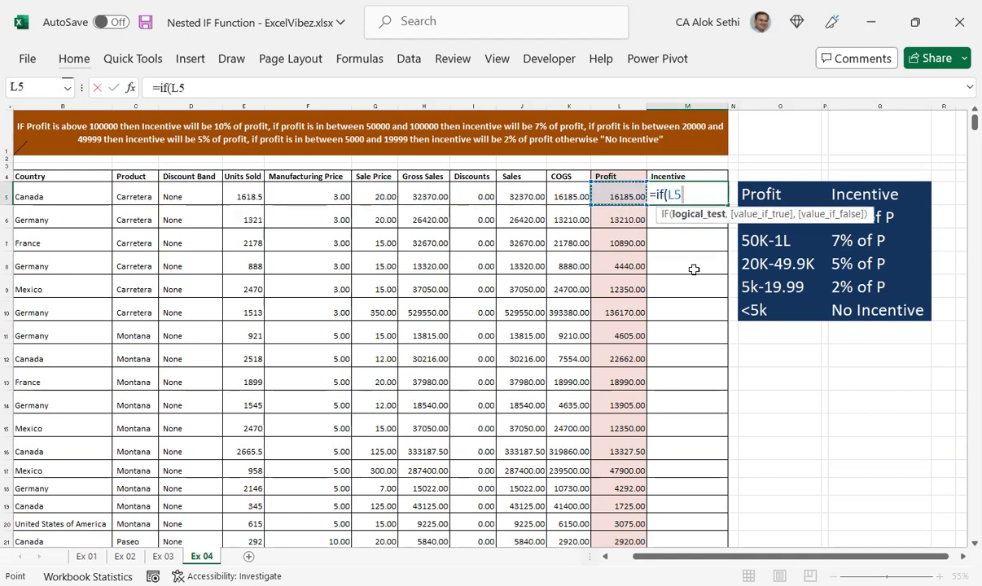
pyautogui.write('>')
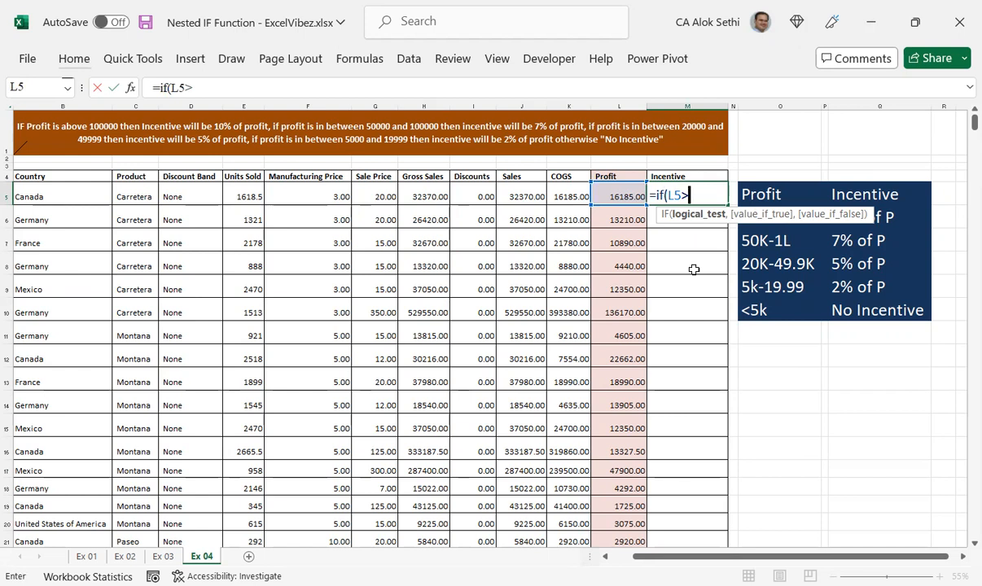
pyautogui.write('10000')
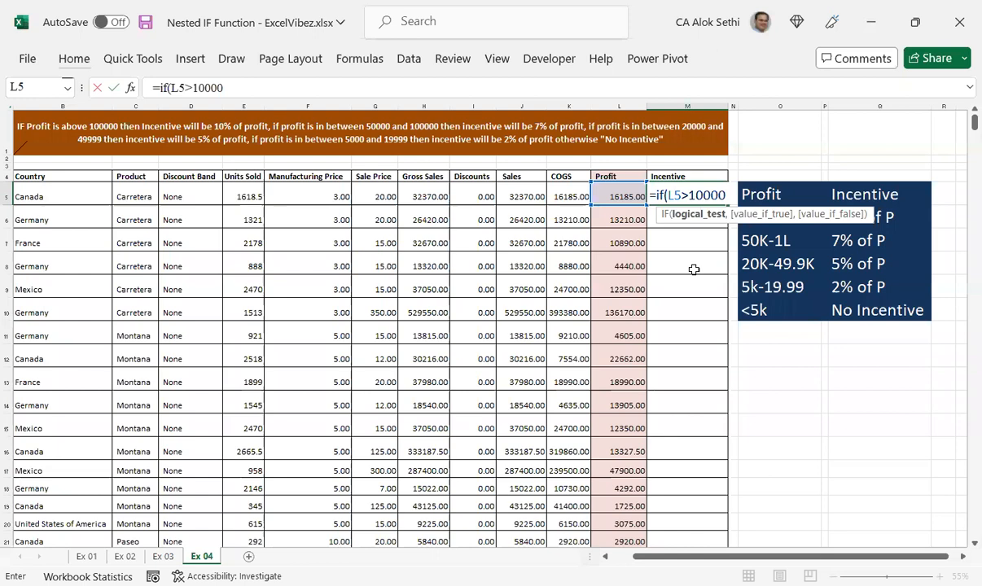
pyautogui.write(',')
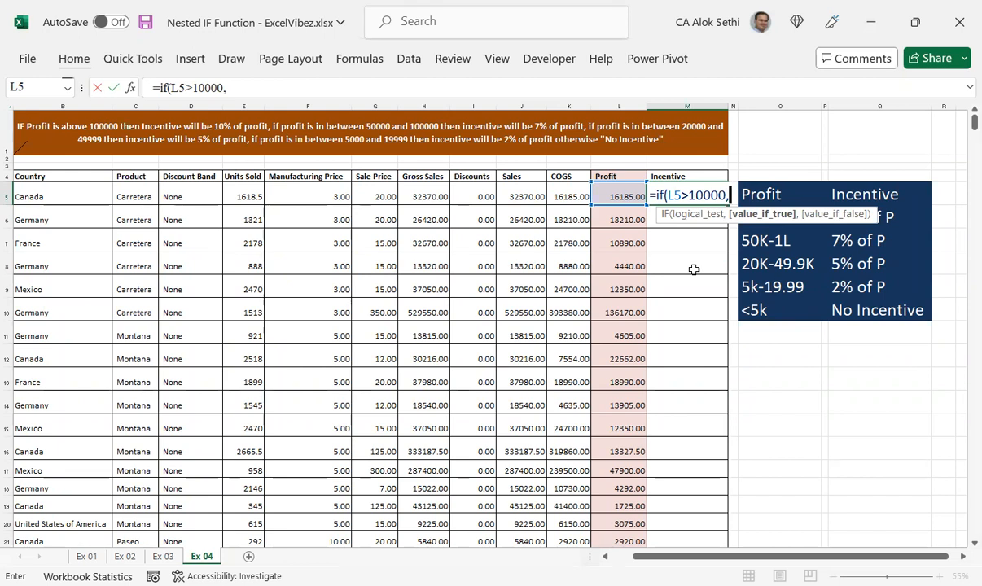
pyautogui.press('BackSpace')
pyautogui.write('0')
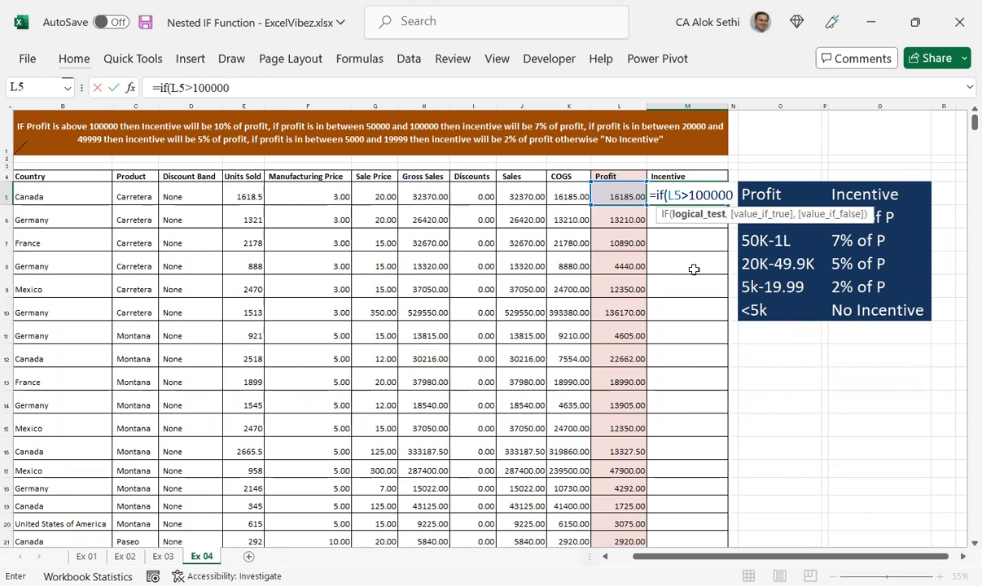
pyautogui.write(',')
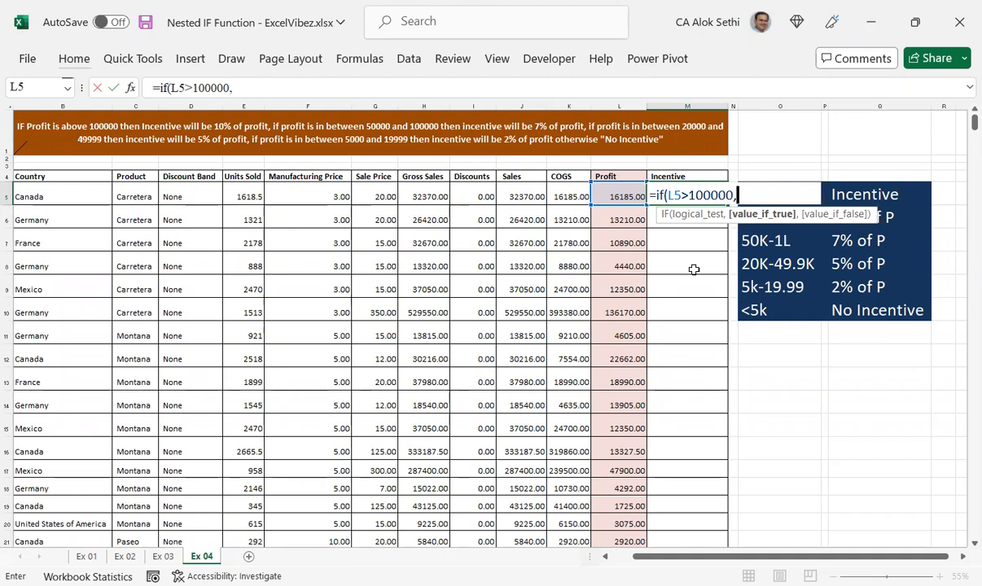
pyautogui.write('10 %*')
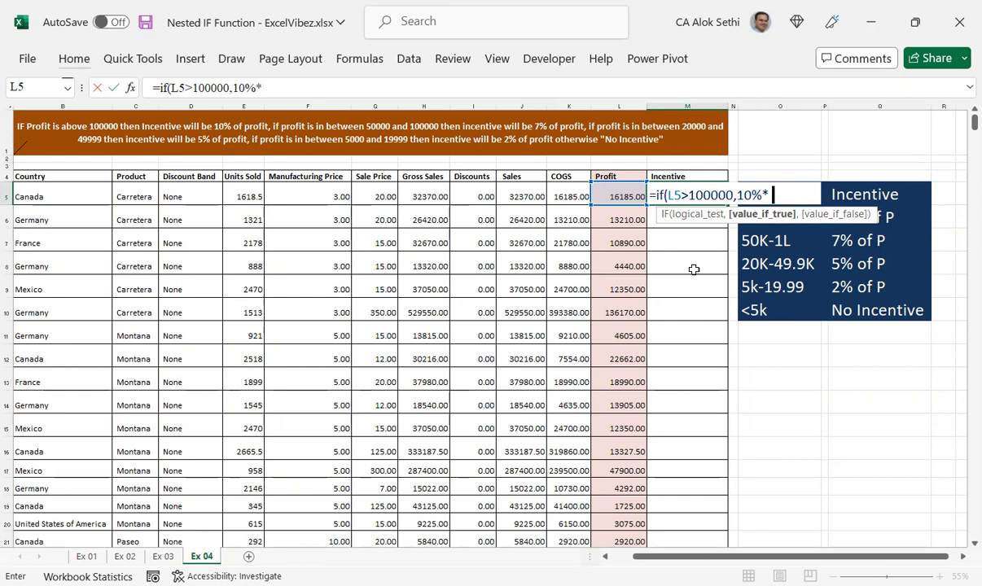
pyautogui.write('l5')
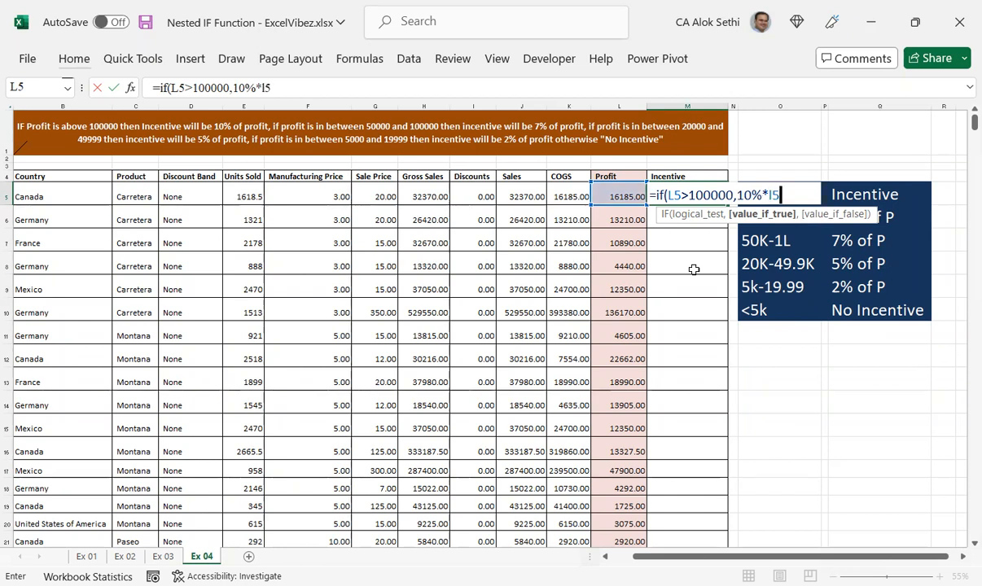
pyautogui.write(',')
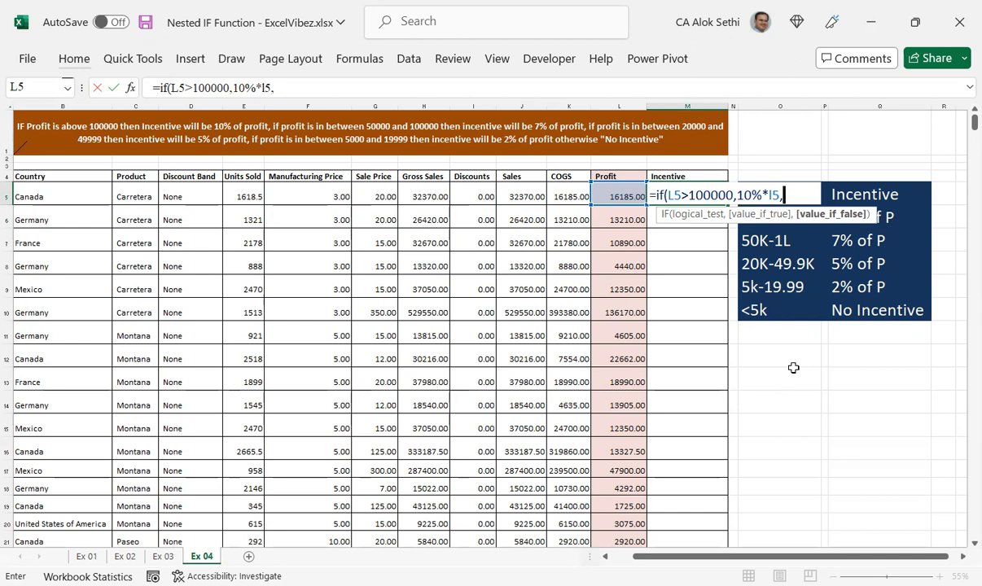
pyautogui.write('if(')
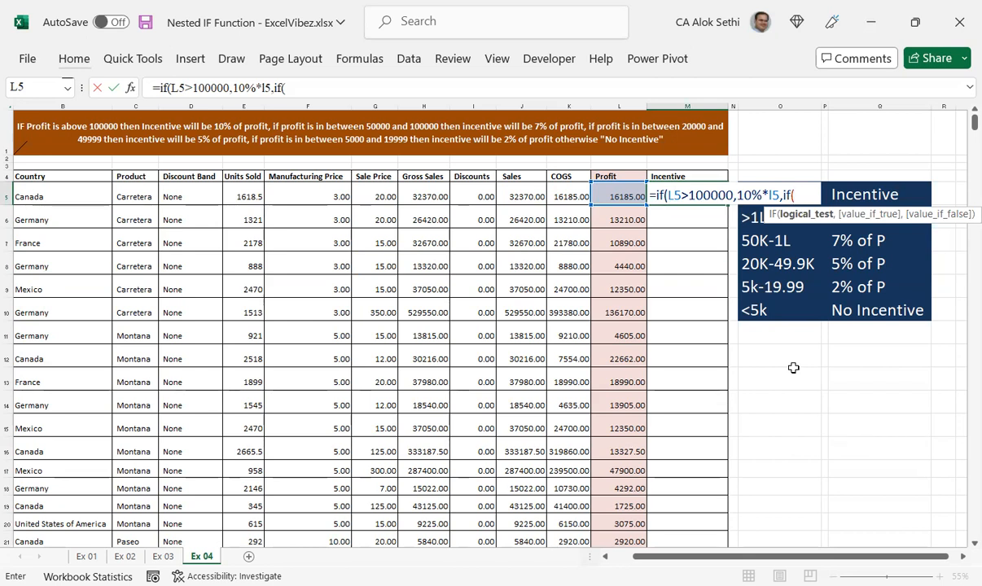
pyautogui.press('BackSpace')
pyautogui.press('BackSpace')
pyautogui.press('BackSpace')
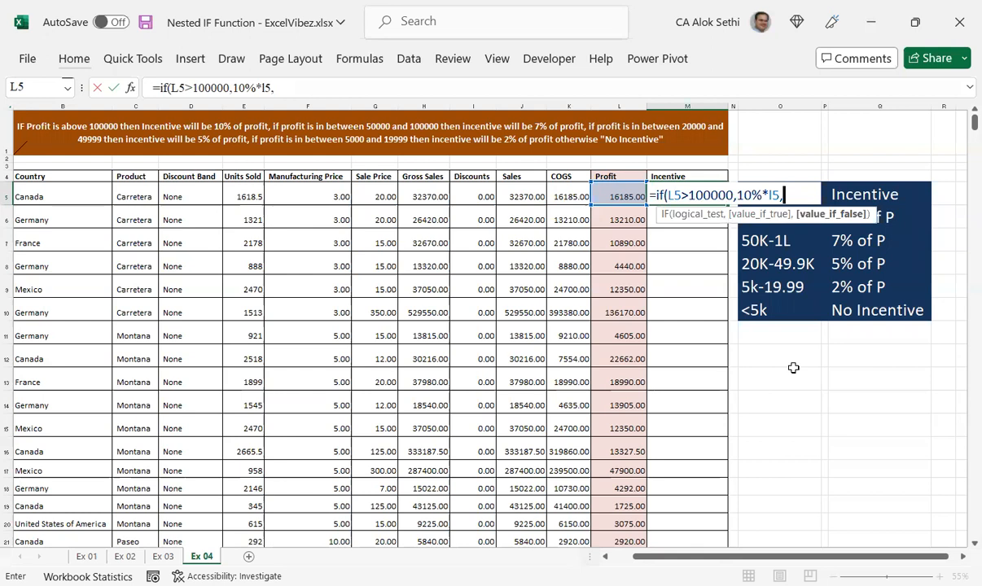
pyautogui.write('else')
pyautogui.press('BackSpace')
pyautogui.press('BackSpace')
pyautogui.press('BackSpace')
pyautogui.press('BackSpace')
# - Nest a second IF as the value if false, returning 7%*L5 when L5 is greater than 50000
pyautogui.write('if(')
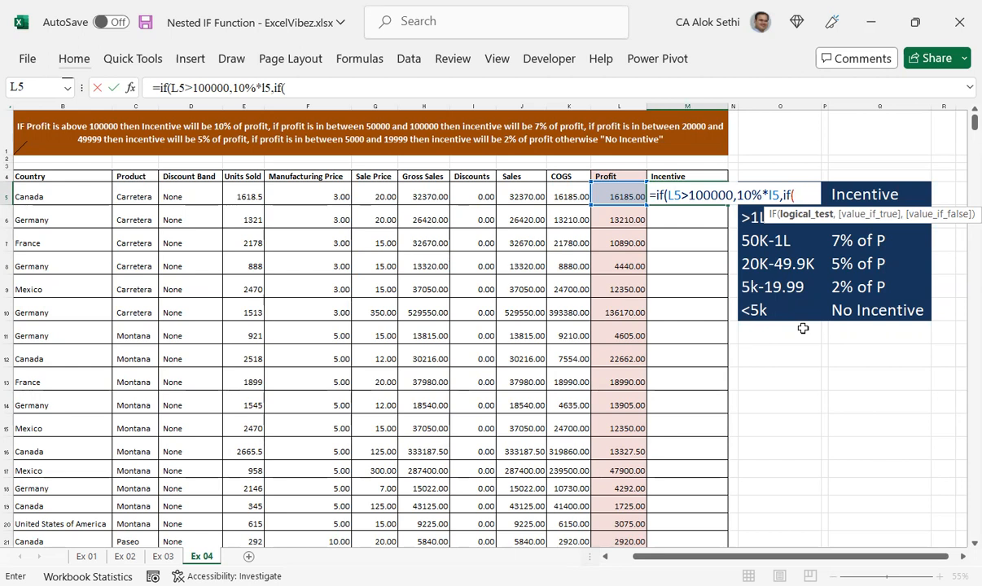
pyautogui.write('L5')
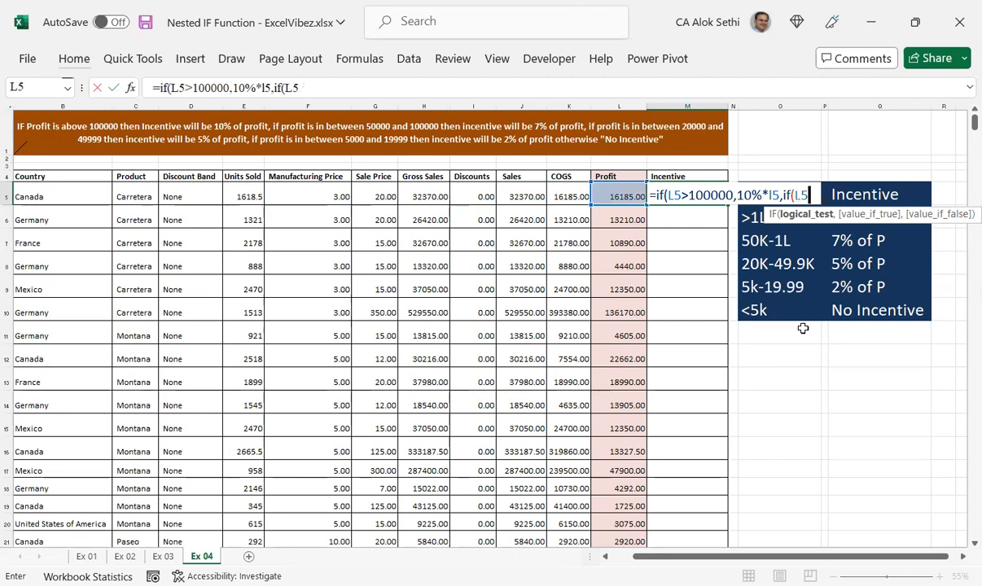
pyautogui.write('>50000')
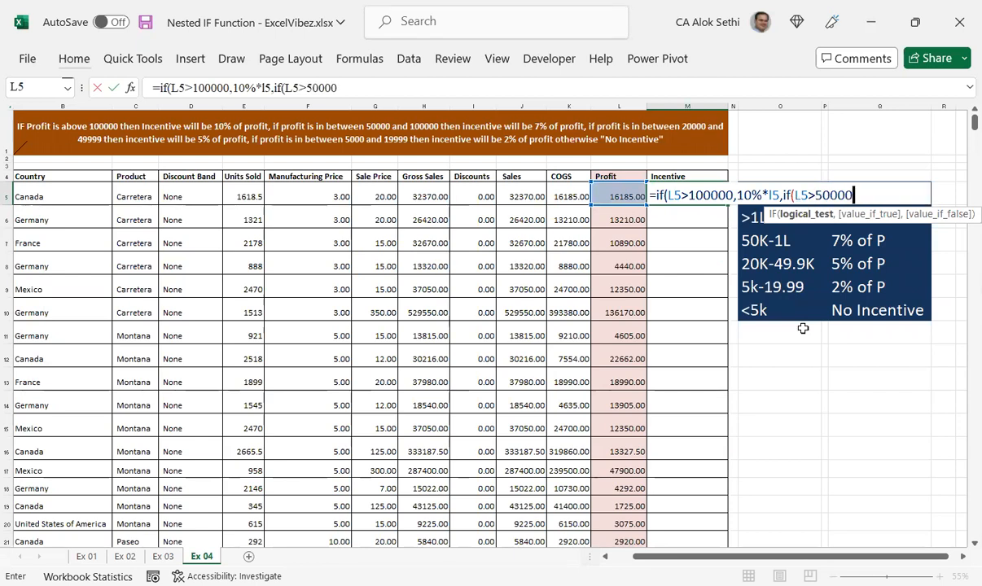
pyautogui.write(',')
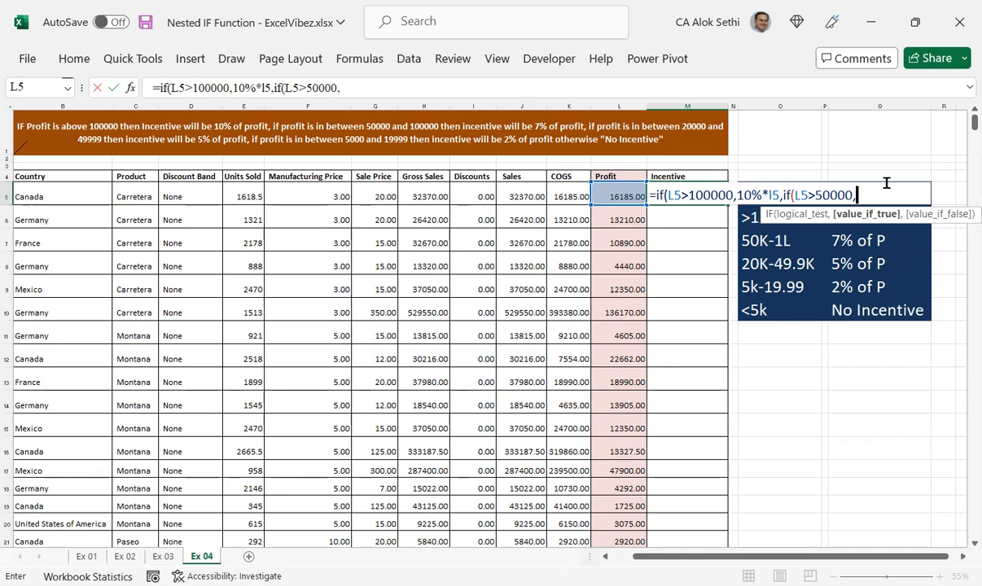
pyautogui.write('7%*')
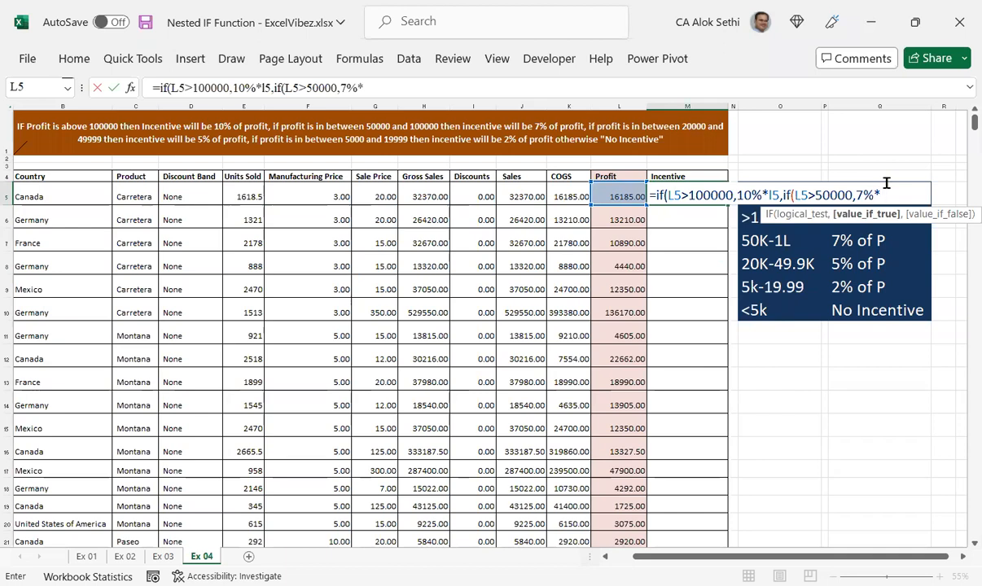
pyautogui.write('L5,')
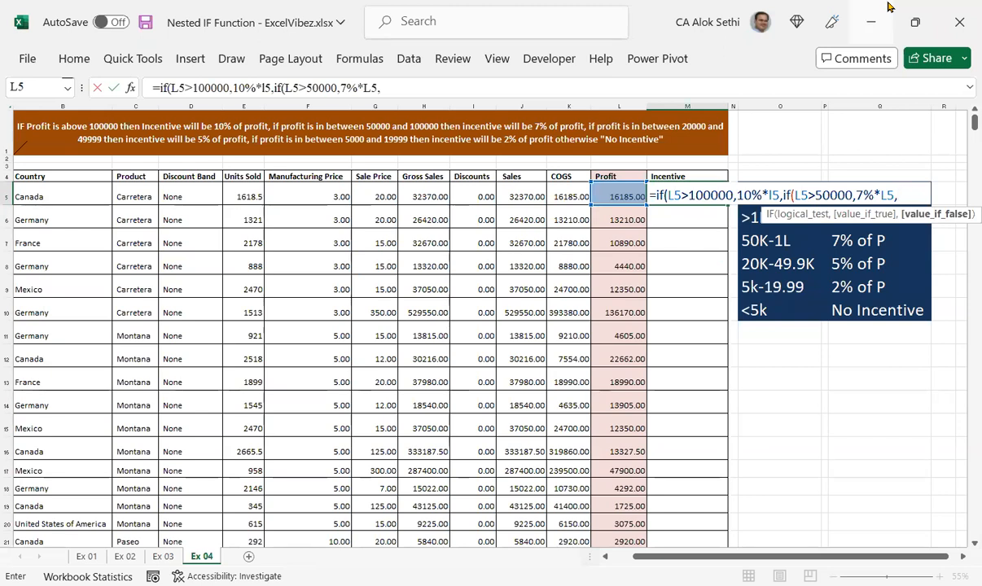
# - Nest a third IF in the M5 formula that returns 5%*L5 when L5 is greater than 20000
pyautogui.write('IF(')
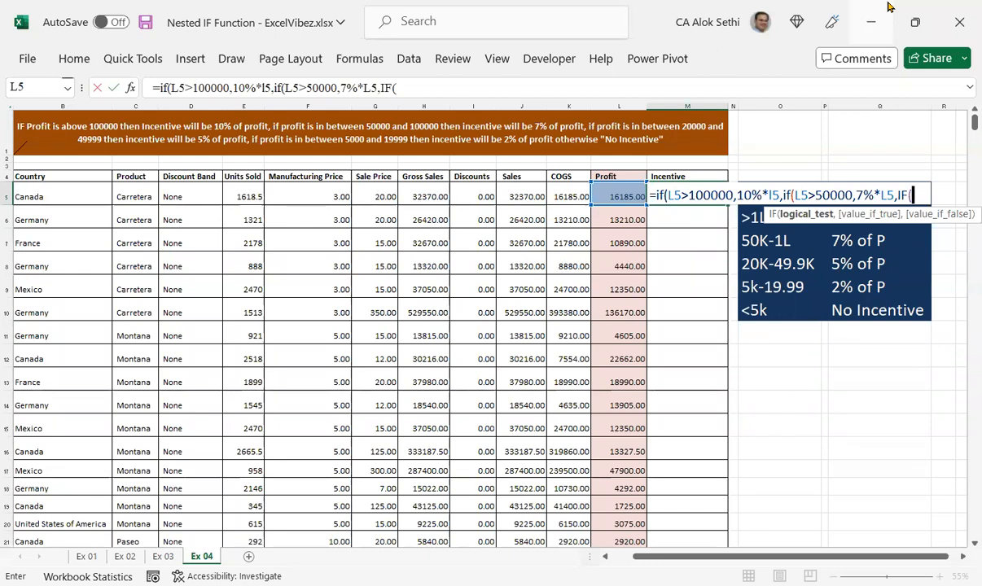
pyautogui.write('L5>')
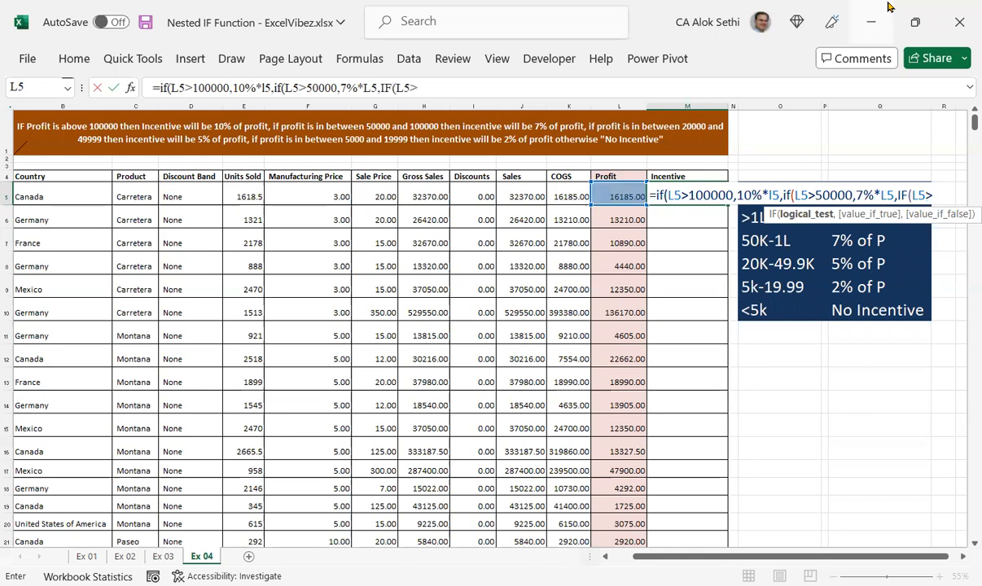
pyautogui.write('20000,')
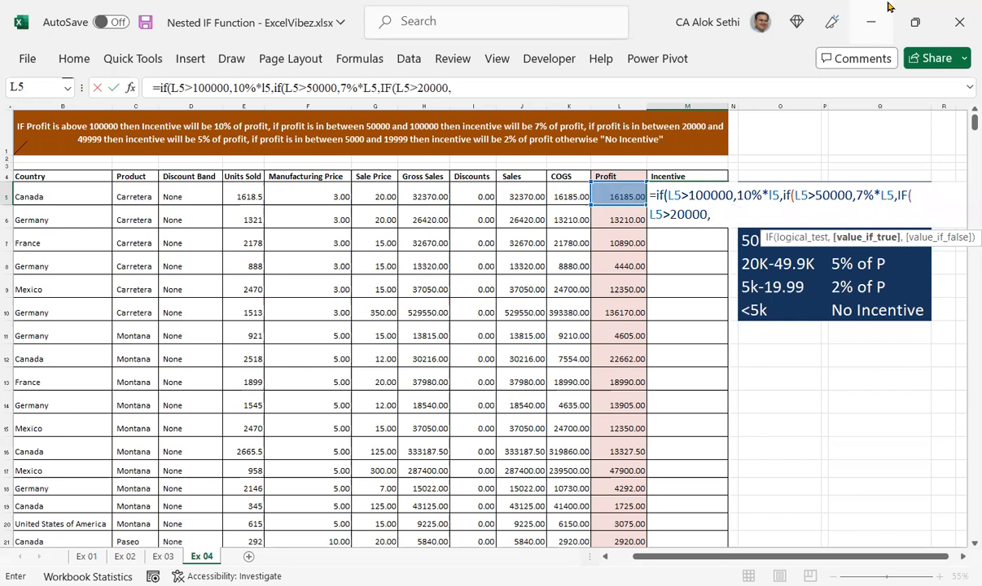
pyautogui.write('5%')
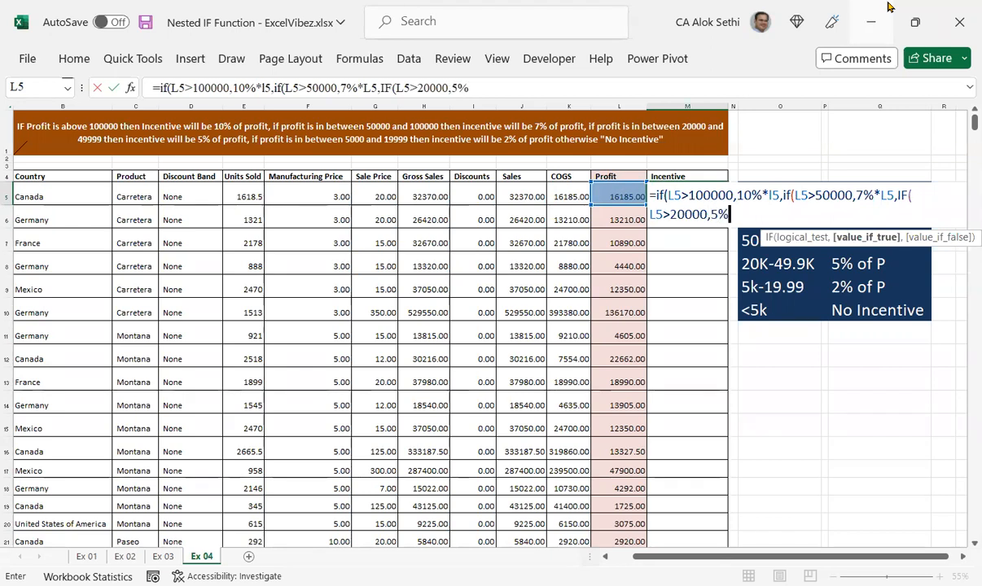
pyautogui.write('*L5,')
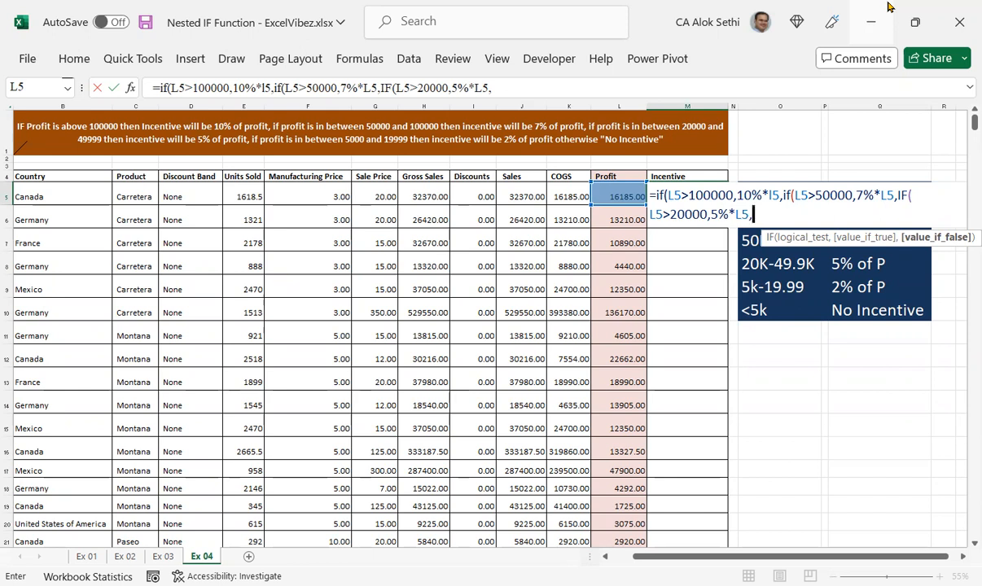
# - Nest a fourth IF in the M5 formula that returns 2%*L5 when L5 is greater than 5000
pyautogui.write('IF(L5>5000')
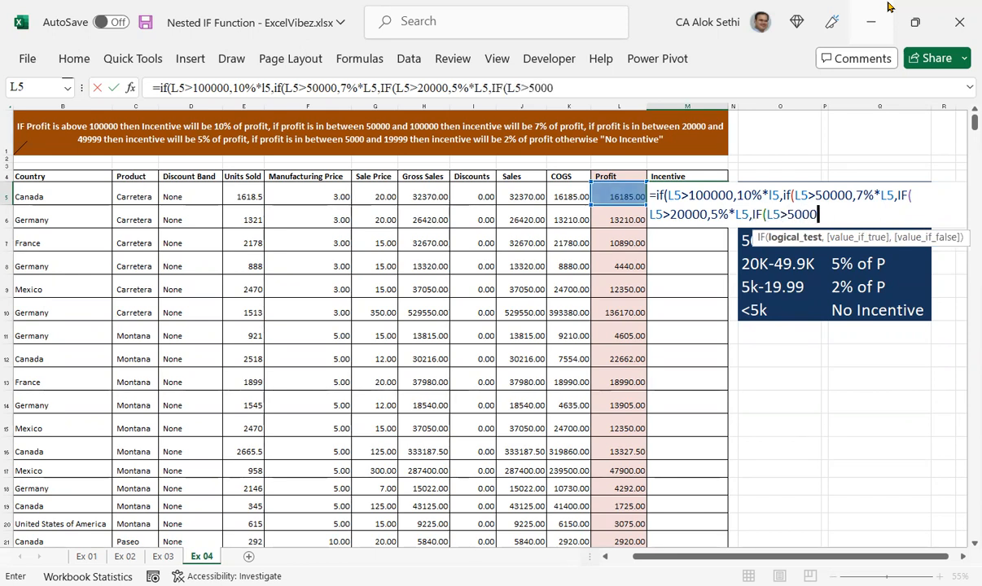
pyautogui.write(',')
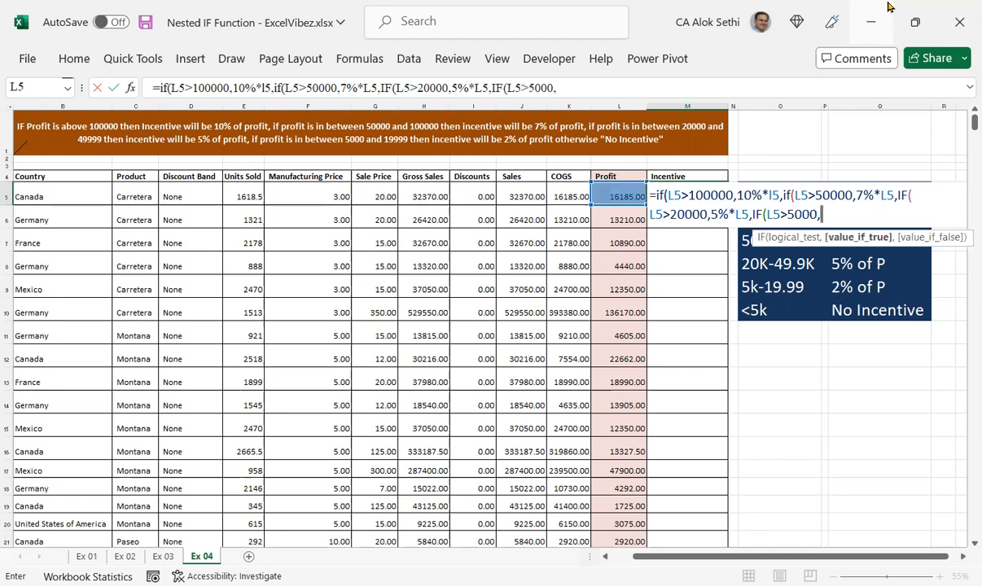
pyautogui.write('2%')
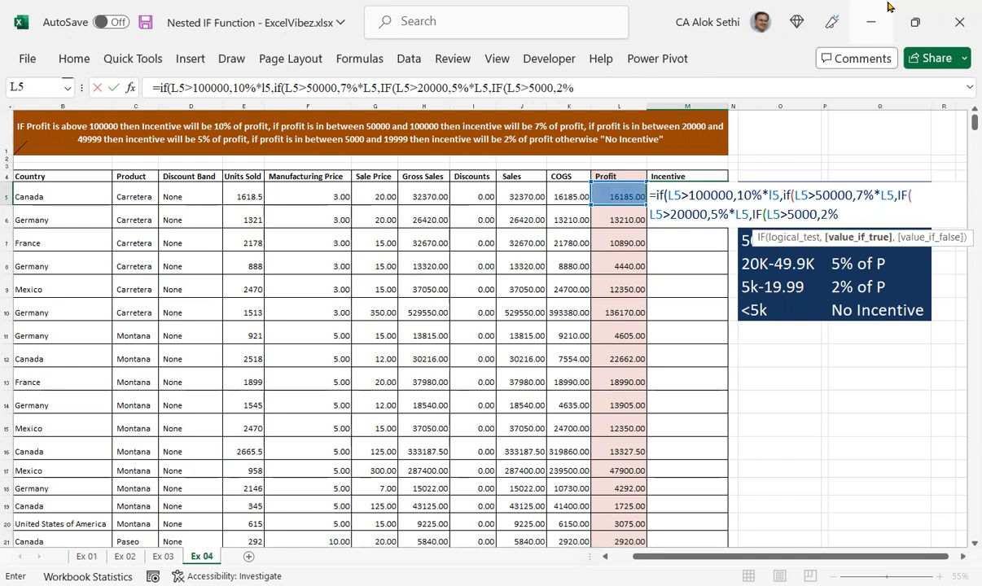
pyautogui.write('*L5')
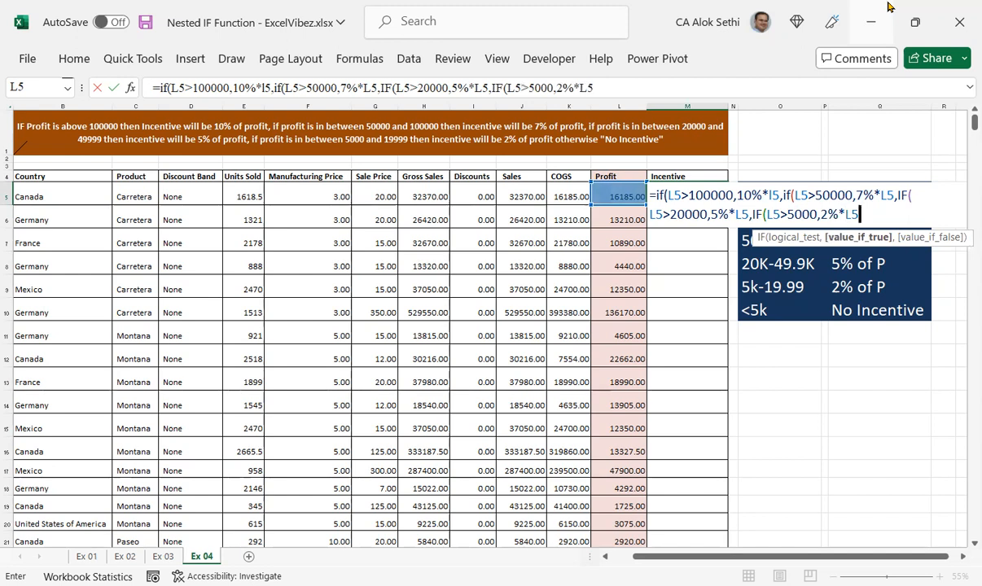
pyautogui.write(',')
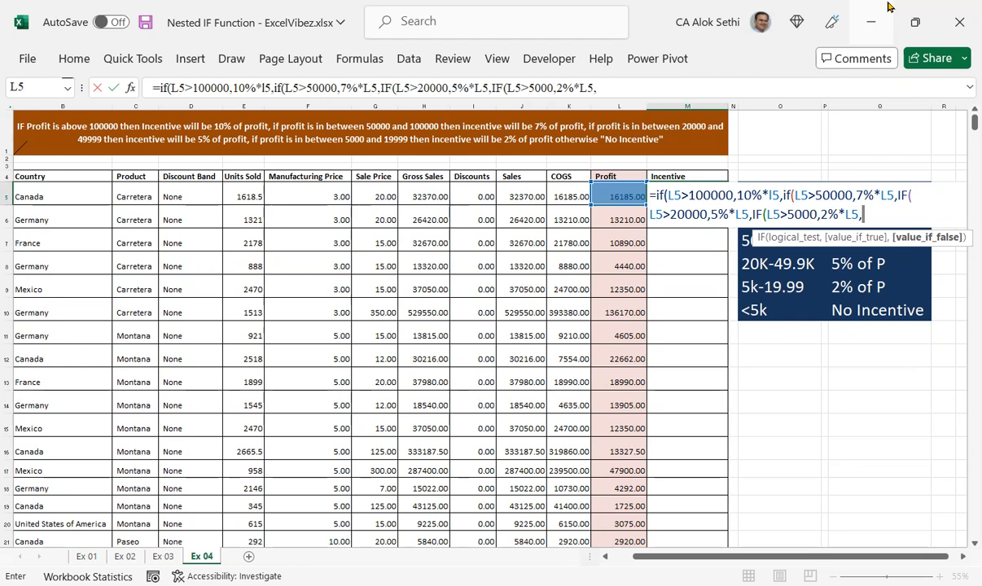
# - Enter "No Incentive" as the innermost IF's value if false
pyautogui.write('"')
pyautogui.write('No')
pyautogui.write(' IIn')
pyautogui.press('BackSpace')
pyautogui.press('BackSpace')
pyautogui.write('n')
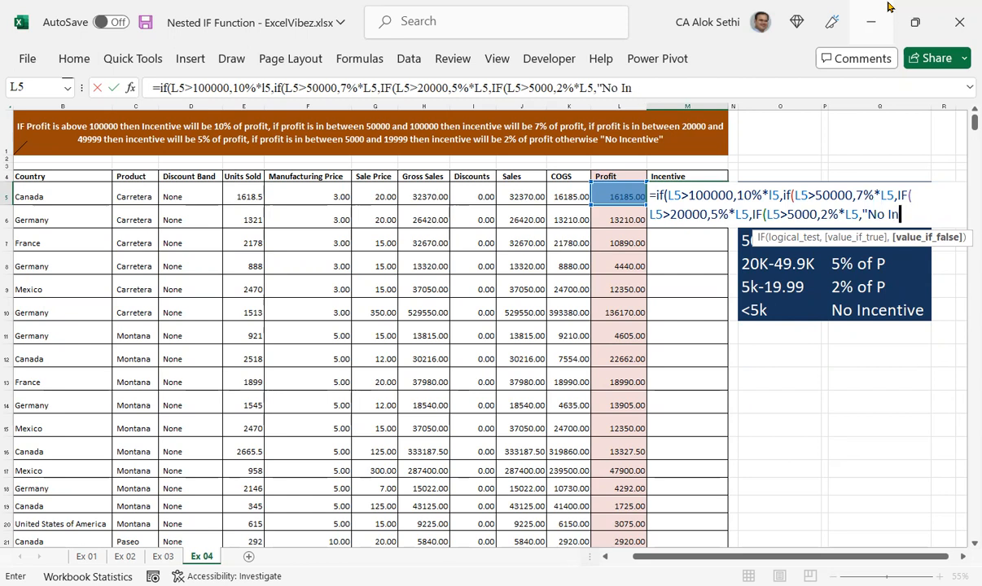
pyautogui.write('centive"')
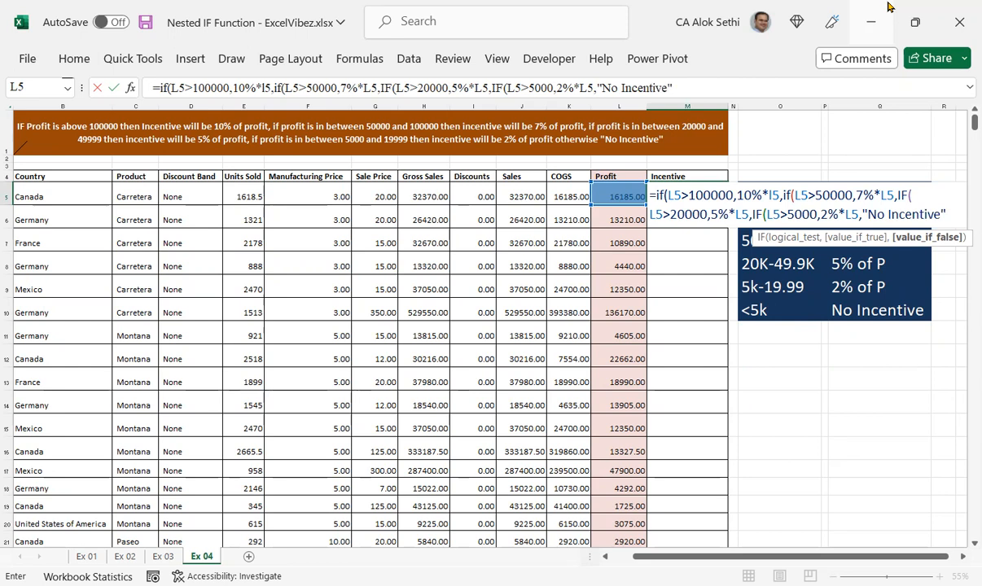
# - Close the nested IFs in the M5 formula and enter it, accepting the proposed correction of the closing parentheses
pyautogui.write(')')
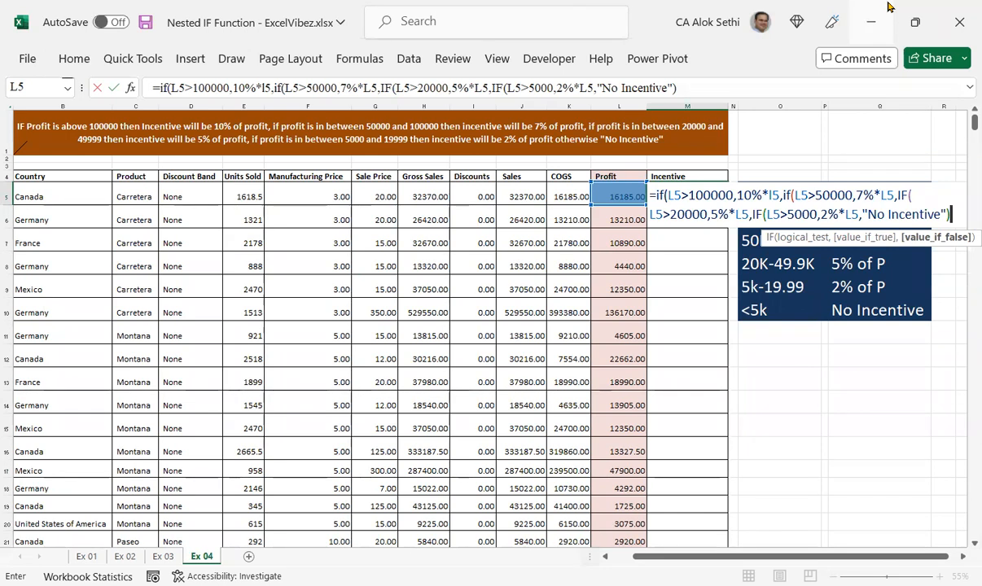
pyautogui.write(')))')
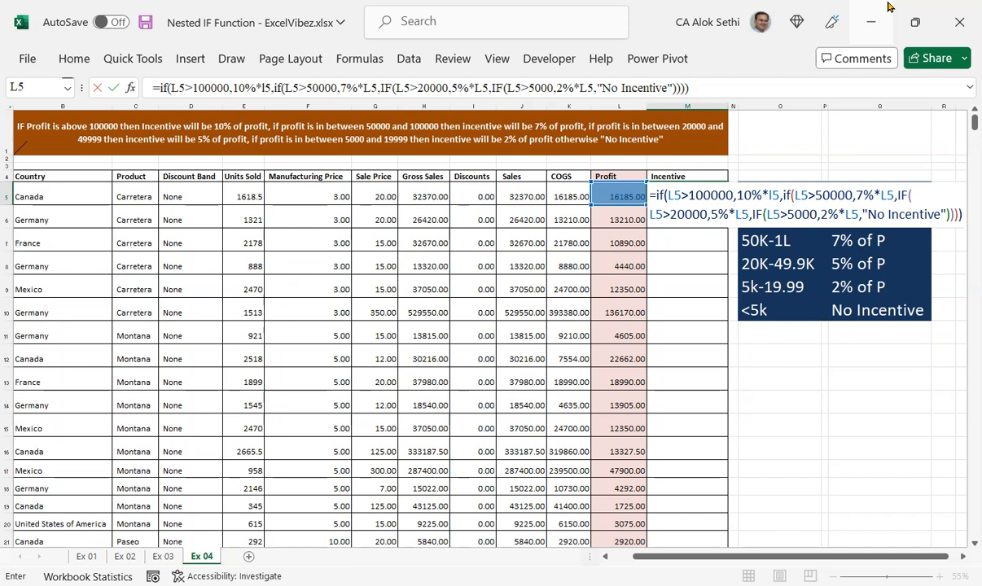
pyautogui.press('BackSpace')
pyautogui.press('BackSpace')
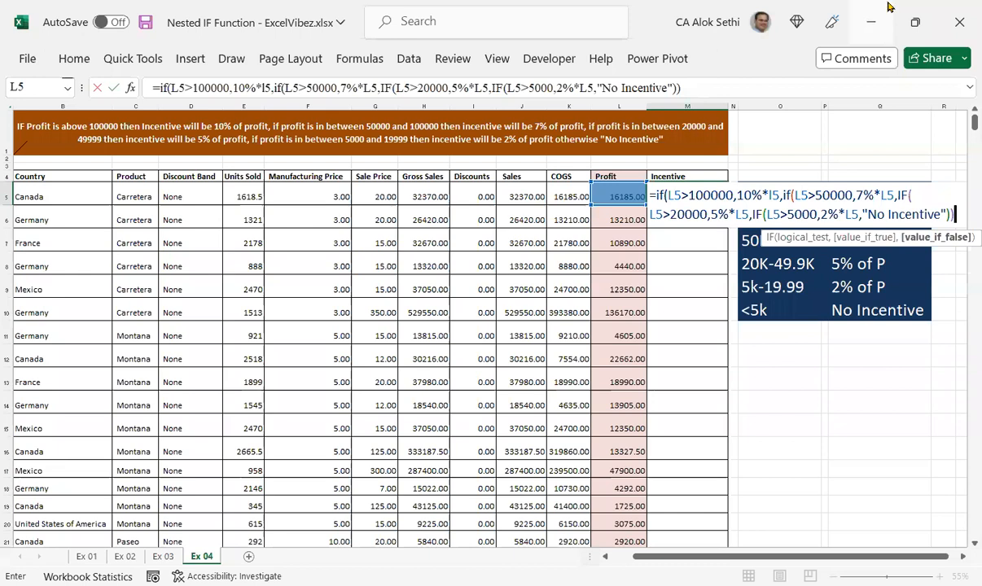
pyautogui.press('Return')
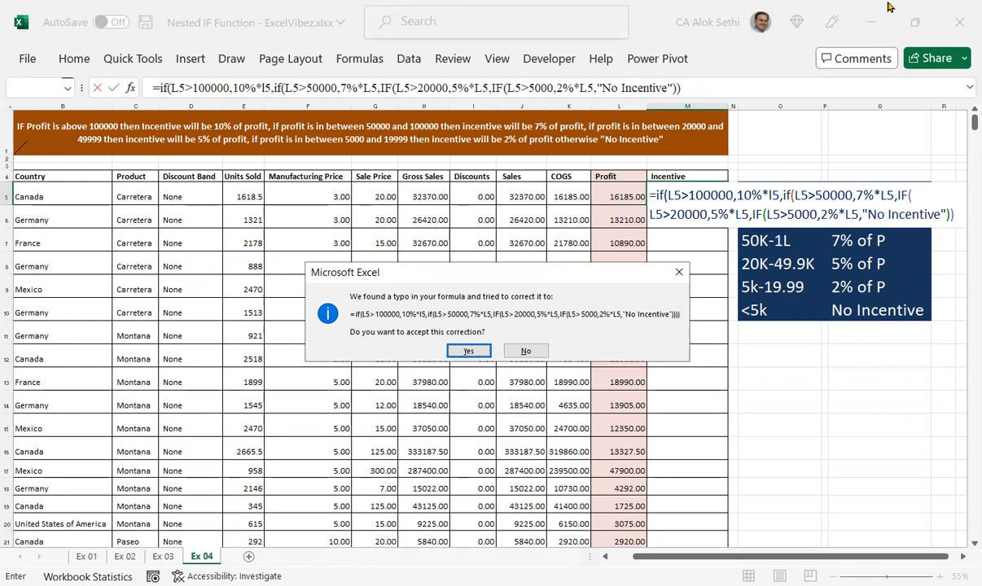
pyautogui.press('Return')
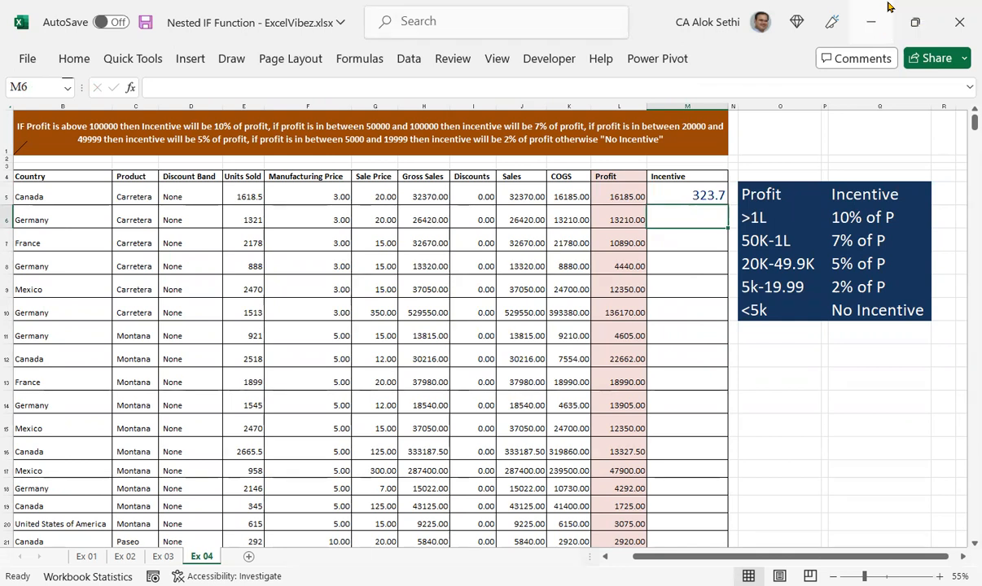
pyautogui.press('Up')
pyautogui.press('F2')
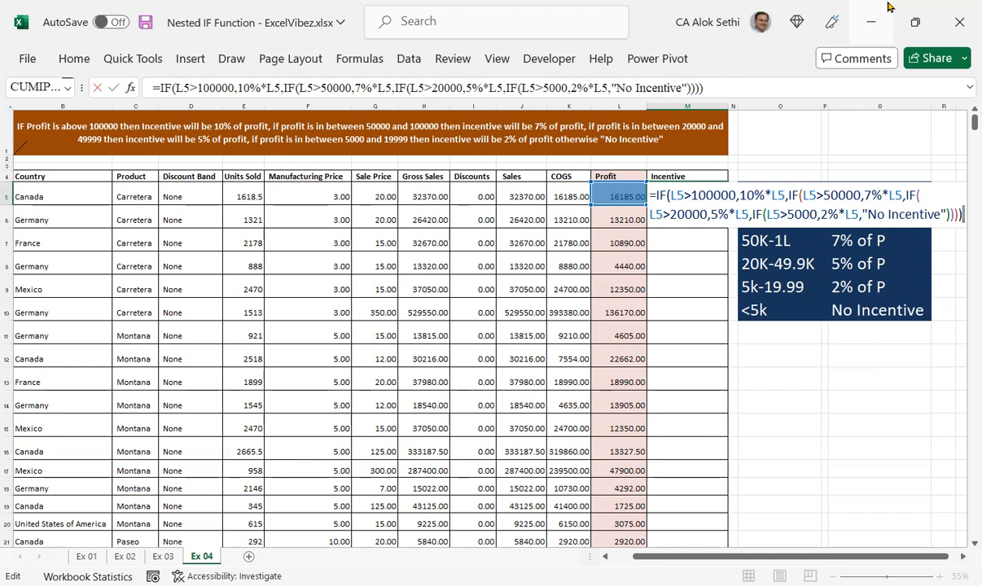
pyautogui.hotkey('ctrl', 'Return')
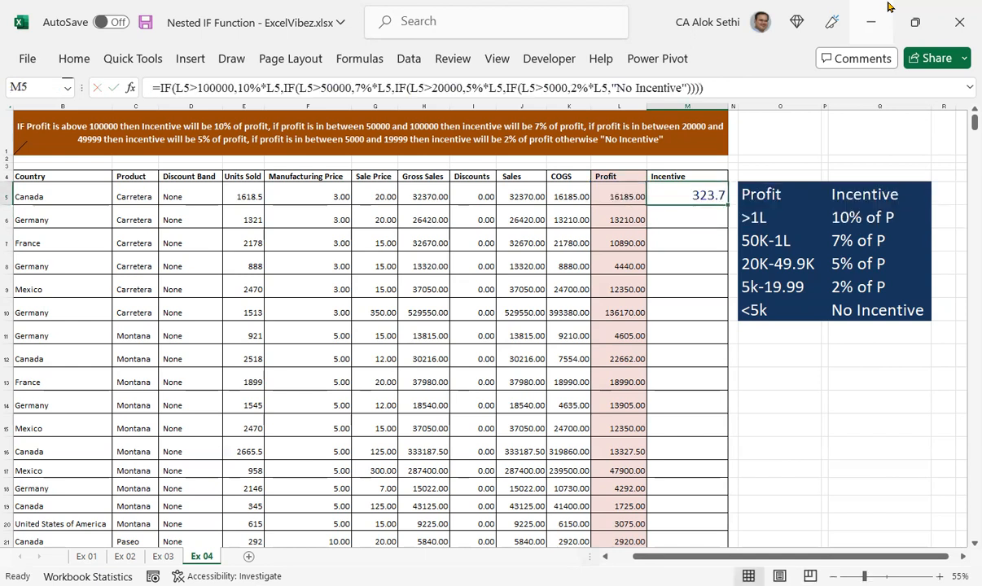
pyautogui.press('Down')
pyautogui.press('Down')
pyautogui.press('Down')
pyautogui.press('Down')
pyautogui.press('Down')
pyautogui.press('Down')
pyautogui.press('Down')
pyautogui.press('Down')
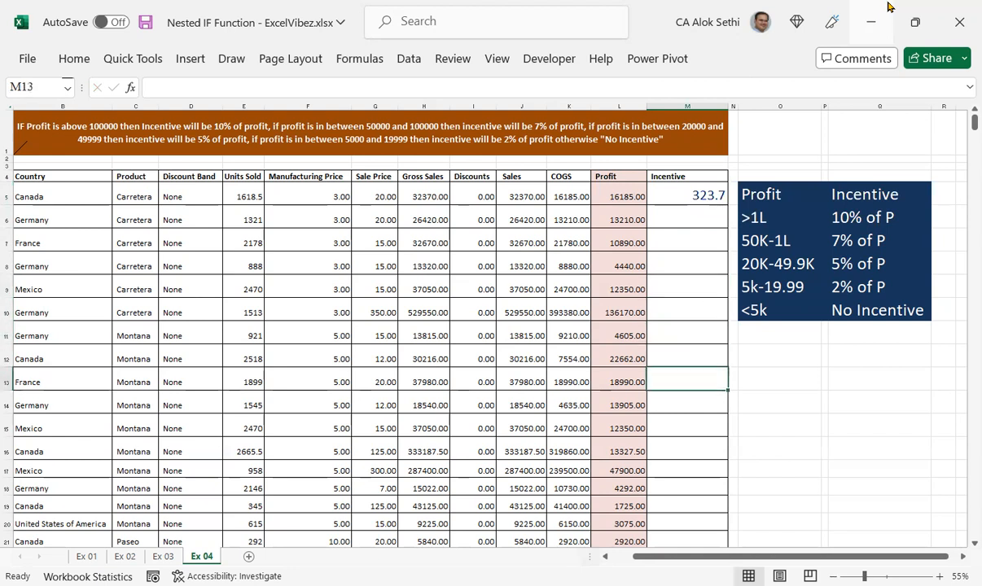
pyautogui.press('Up')
pyautogui.press('Up')
pyautogui.press('Up')
pyautogui.press('Up')
pyautogui.press('Up')
pyautogui.press('Up')
pyautogui.press('Up')
pyautogui.press('Up')
pyautogui.press('Up')
pyautogui.press('Down')
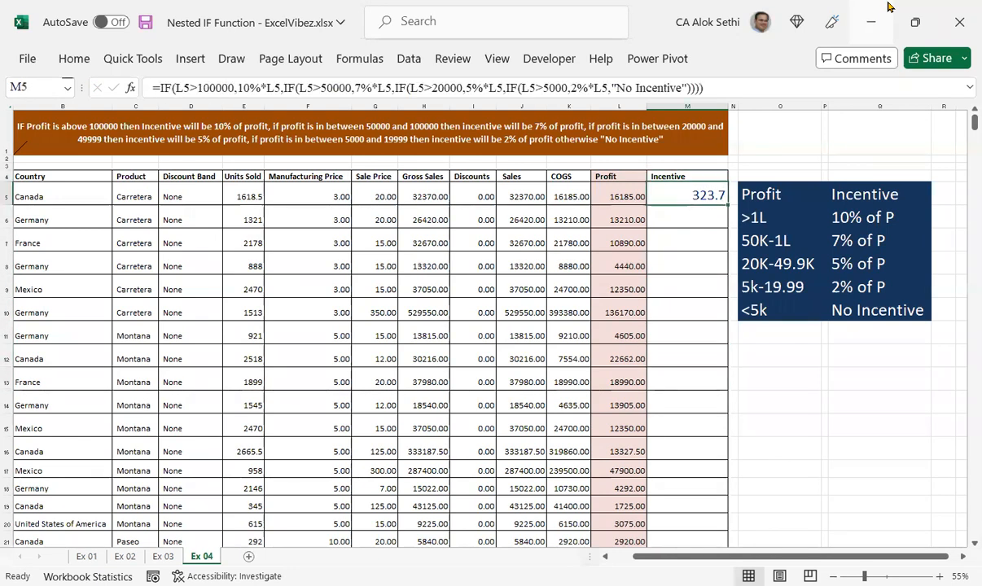
pyautogui.press('F2')
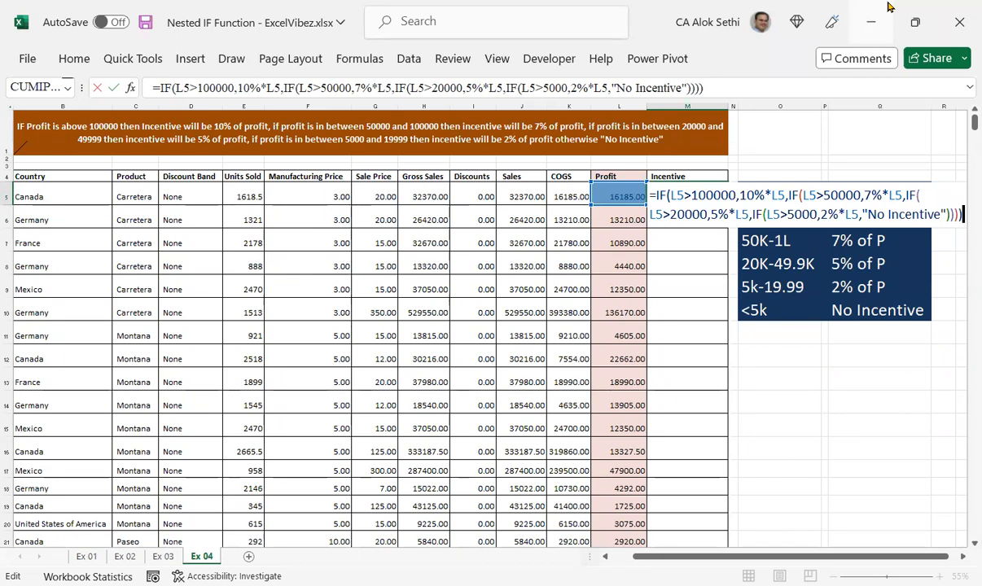
pyautogui.press('Return')
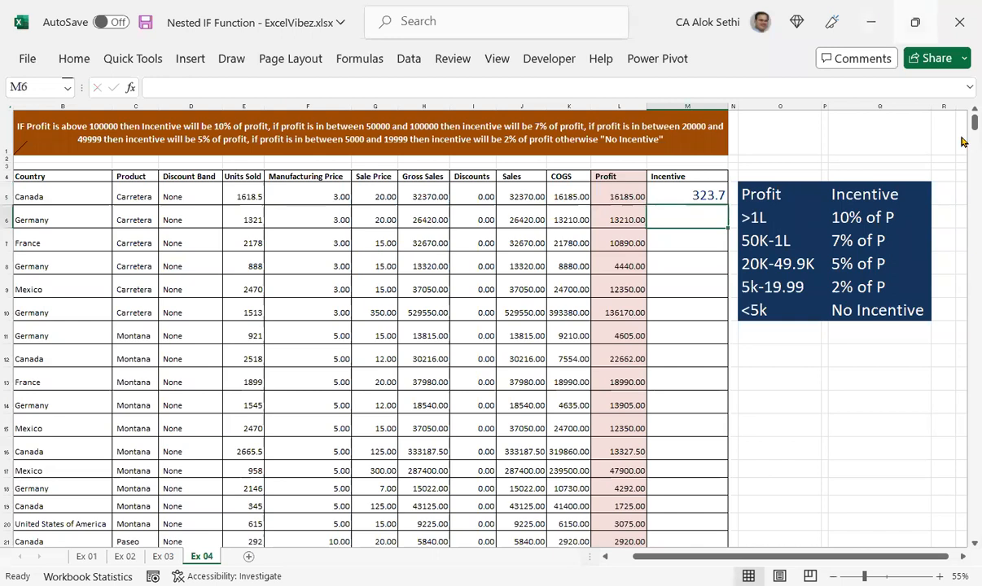
# - Review the profit slabs in the summary table beside the data, from >1L down to <5k
pyautogui.click(773, 241)
pyautogui.click(773, 218)
pyautogui.click(781, 246)
pyautogui.click(745, 263)
pyautogui.click(746, 286)
pyautogui.click(749, 309)
pyautogui.press('Up')
pyautogui.press('Up')
pyautogui.press('Up')
pyautogui.press('Up')
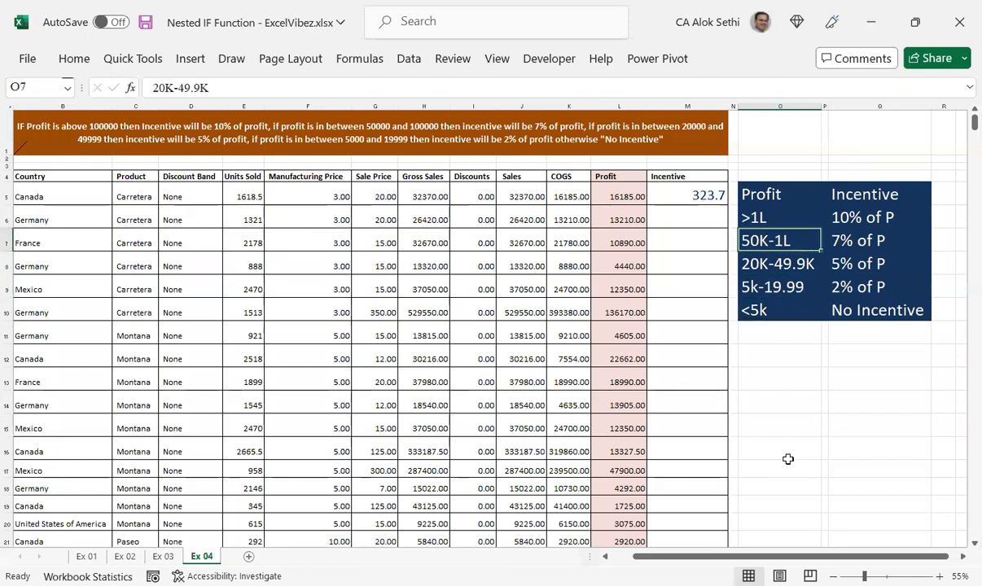
pyautogui.press('Down')
pyautogui.press('Down')
pyautogui.press('Down')
pyautogui.press('Down')
pyautogui.press('Up')
pyautogui.press('Up')
pyautogui.press('Up')
pyautogui.press('Up')
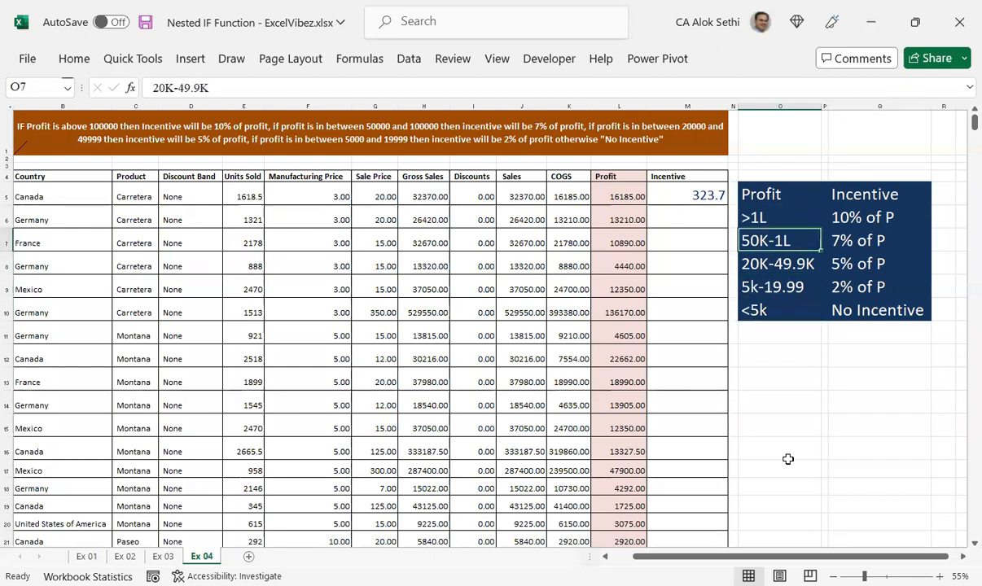
pyautogui.press('Down')
pyautogui.press('Down')
pyautogui.press('Down')
pyautogui.press('Down')
pyautogui.press('Up')
pyautogui.press('Up')
pyautogui.press('Up')
pyautogui.press('Up')
pyautogui.press('Up')
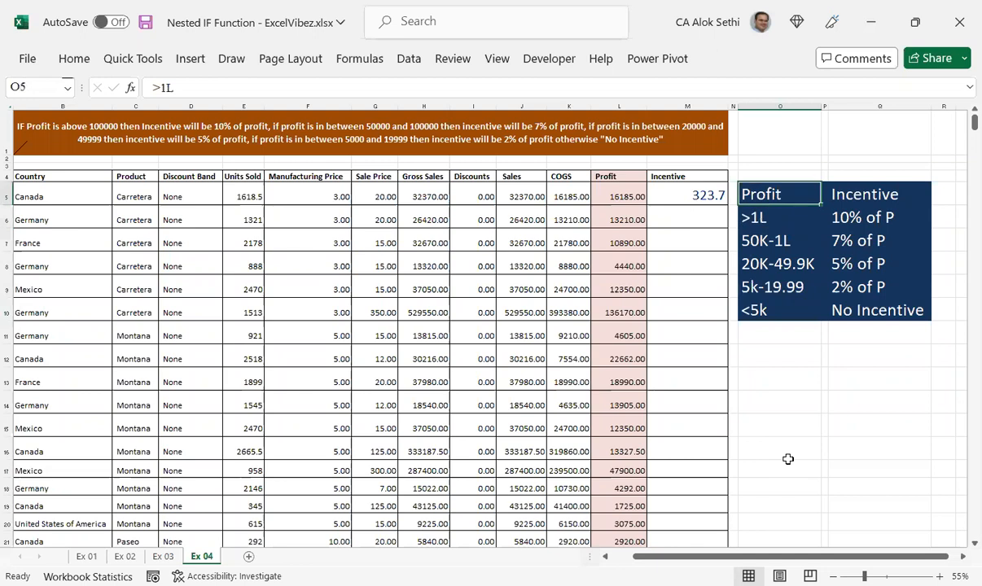
# - Examine the arguments of each nested IF in the M5 formula without changing it
pyautogui.press('Left')
pyautogui.press('Left')
pyautogui.press('F2')
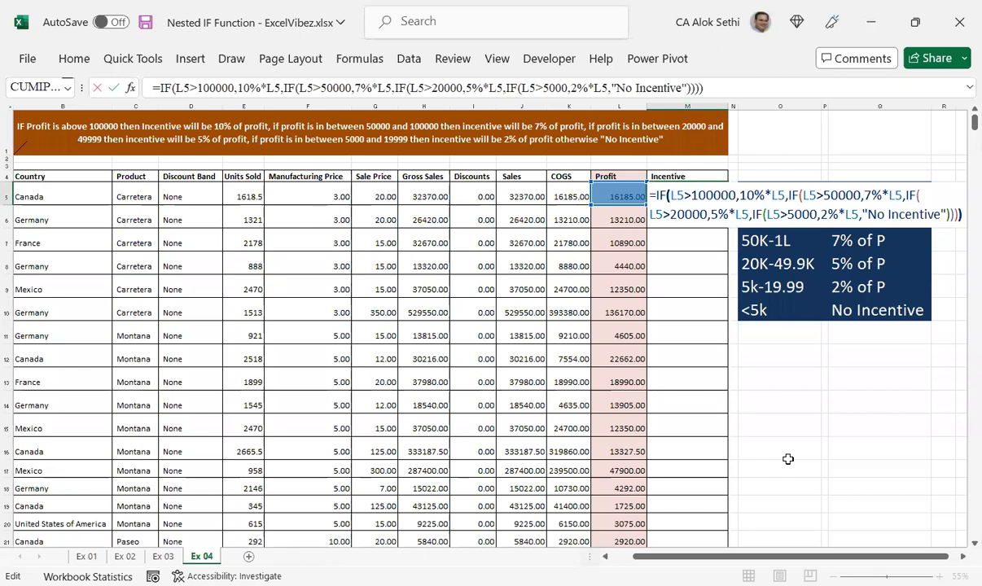
pyautogui.press('Left')
pyautogui.press('Left')
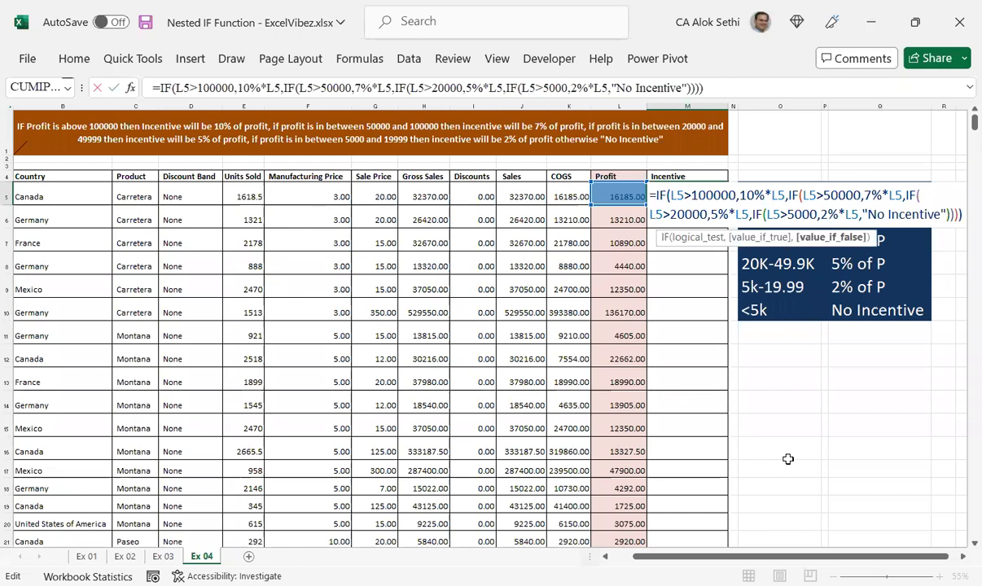
pyautogui.press('Left')
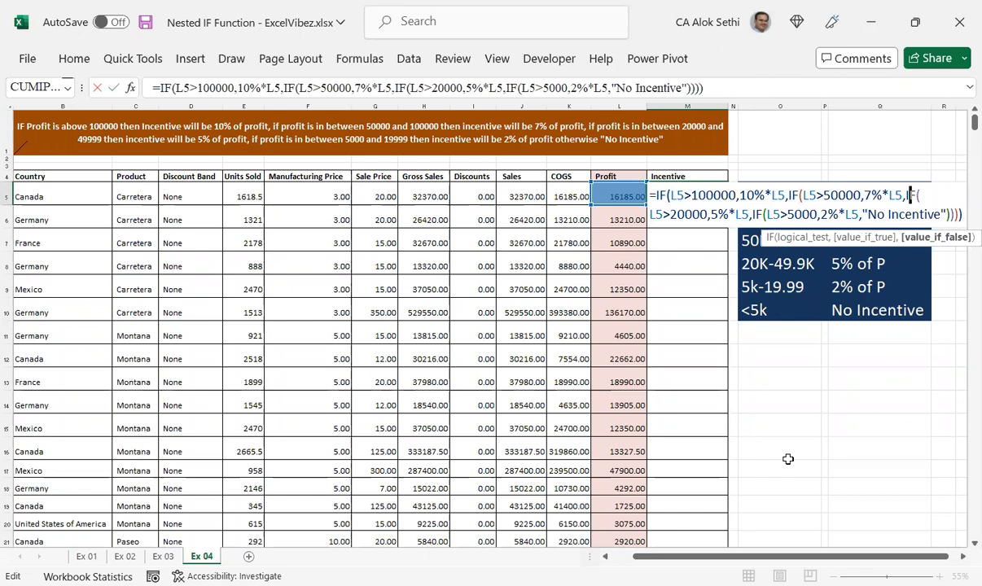
pyautogui.press('Left')
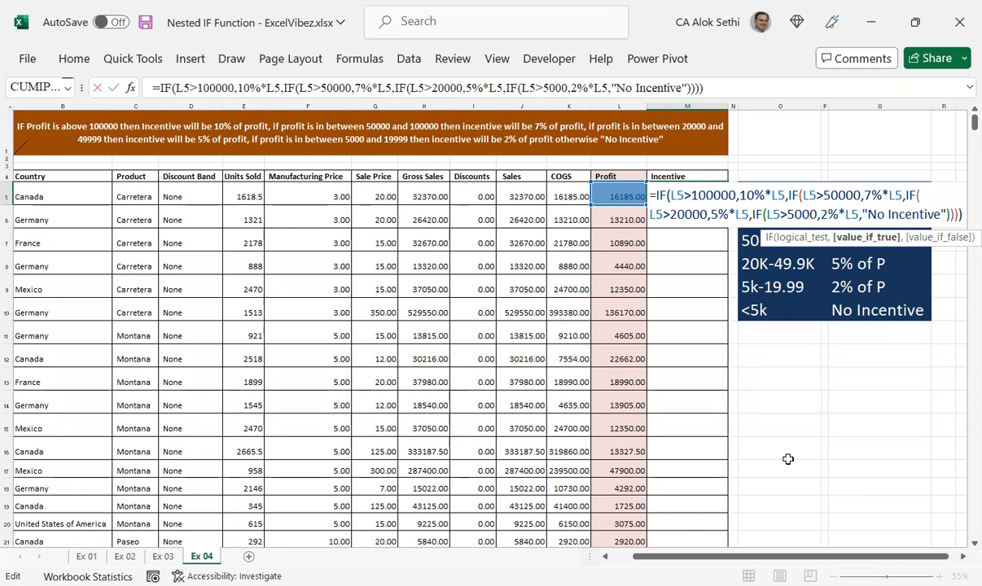
pyautogui.press('Down')
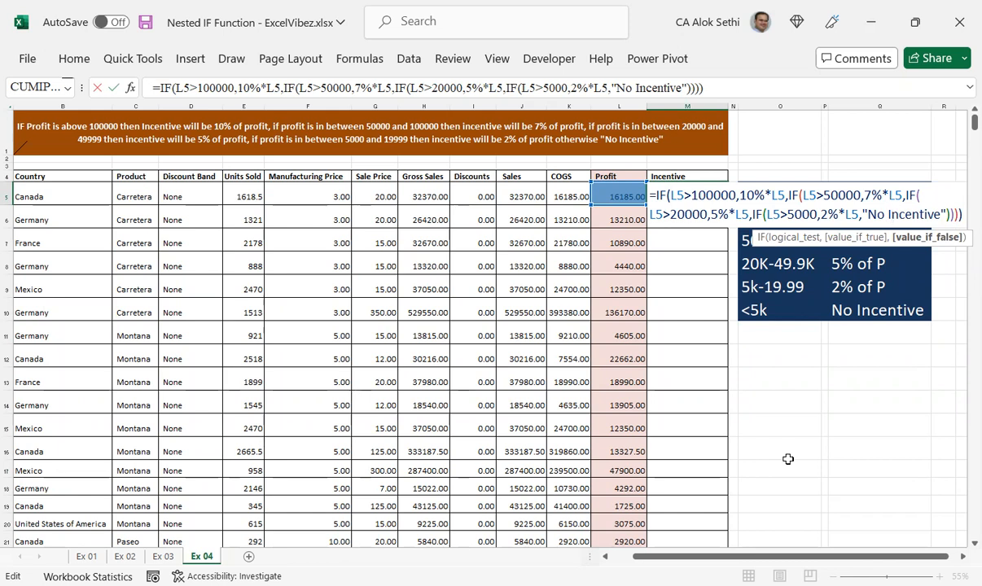
pyautogui.press('Return')
pyautogui.press('Up')
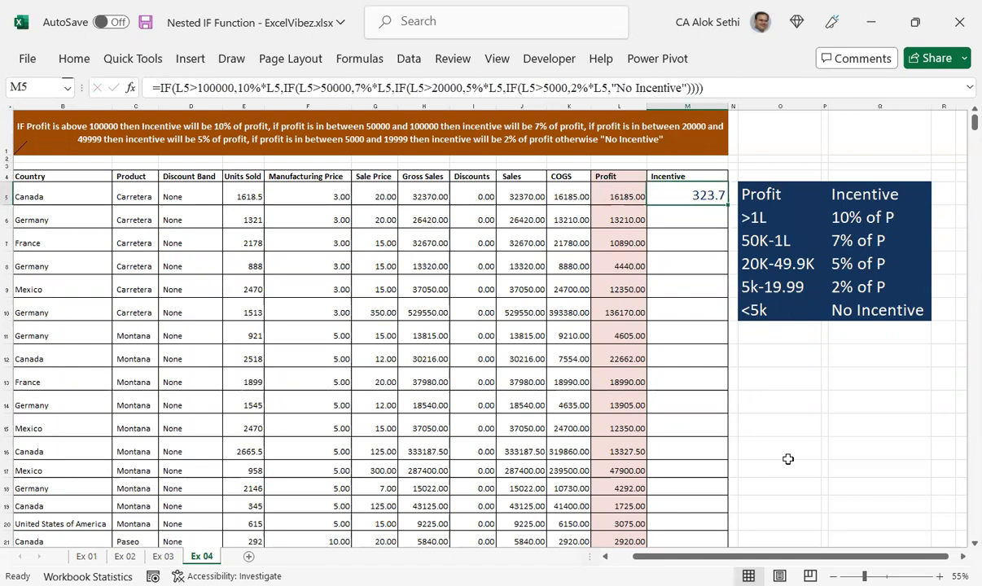
pyautogui.press('F2')
pyautogui.press('Escape')
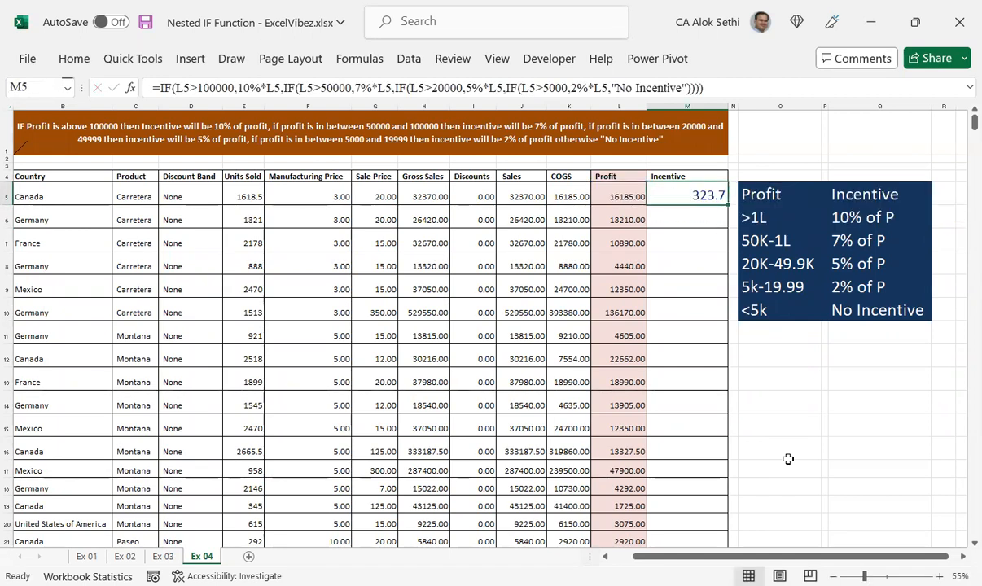
# - Copy the M5 incentive formula down the Incentive column through row 160
pyautogui.hotkey('ctrl', 'c')
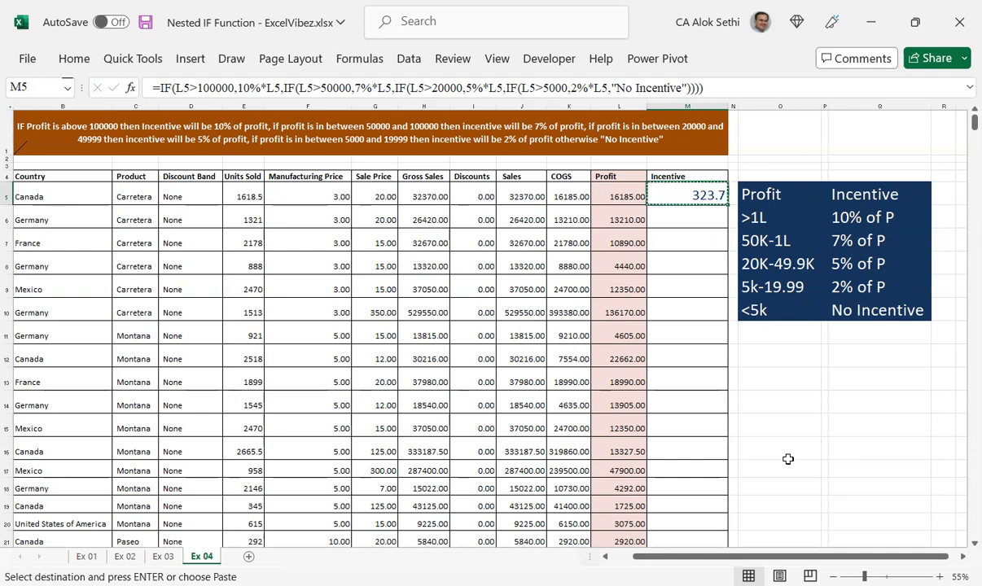
pyautogui.press('Left')
pyautogui.hotkey('ctrl', 'shift', 'Down')
pyautogui.press('Right')
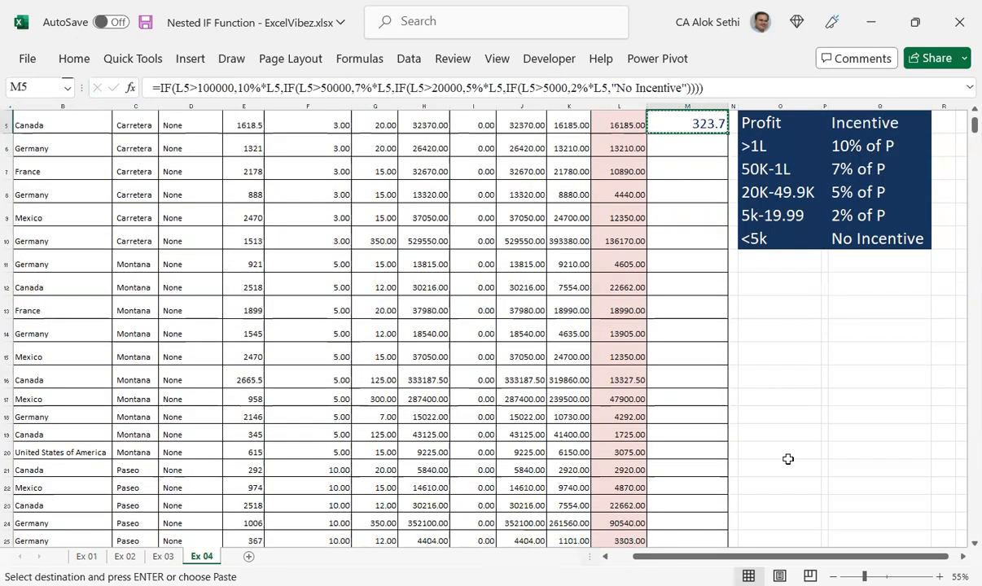
pyautogui.hotkey('ctrl', 'shift', 'Down')
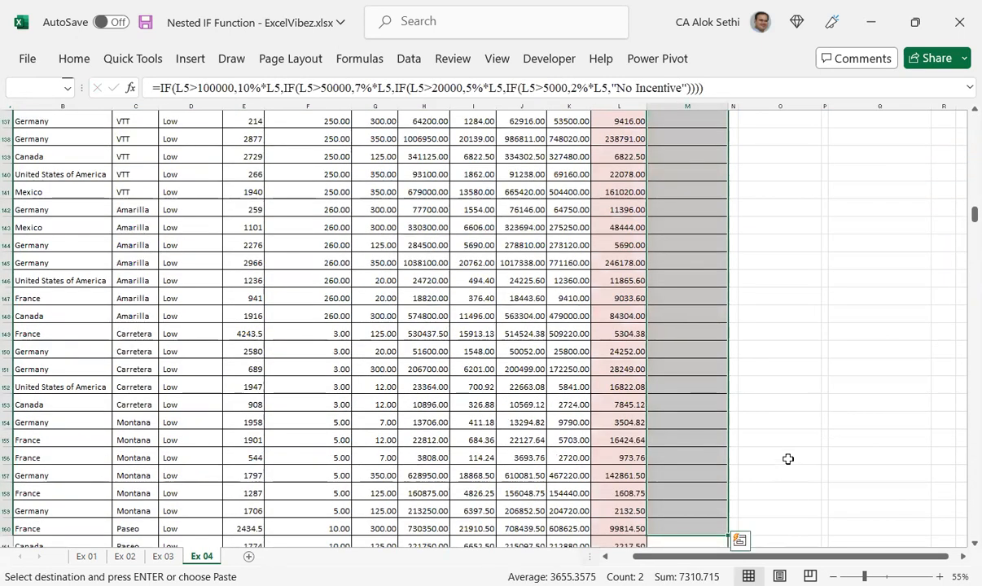
pyautogui.hotkey('ctrl', 'v')
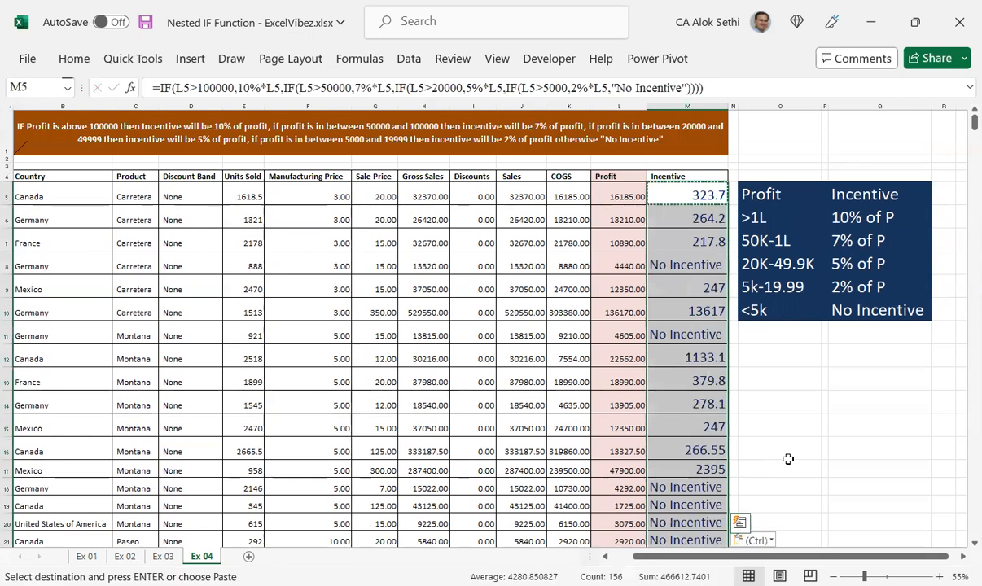
# - Check the calculated incentives against the profits row by row down the Incentive column
pyautogui.press('Escape')
pyautogui.press('Down')
pyautogui.press('Down')
pyautogui.press('Down')
pyautogui.press('Down')
pyautogui.press('Down')
pyautogui.press('Down')
pyautogui.press('Down')
pyautogui.press('Down')
pyautogui.press('Down')
pyautogui.press('Down')
pyautogui.press('Down')
pyautogui.press('Down')
pyautogui.press('Down')
pyautogui.press('Down')
pyautogui.press('Down')
pyautogui.press('Down')
pyautogui.press('Down')
pyautogui.press('Down')
pyautogui.press('Down')
pyautogui.press('Down')
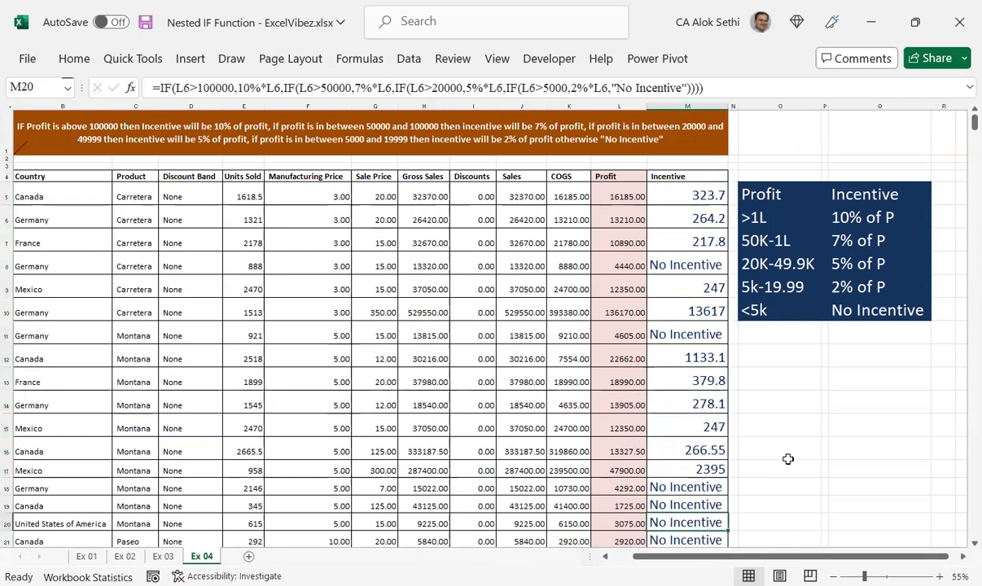
pyautogui.press('Down')
pyautogui.press('Down')
pyautogui.press('Down')
pyautogui.press('Down')
pyautogui.press('Down')
pyautogui.press('Down')
pyautogui.press('Down')
pyautogui.press('Down')
pyautogui.press('Down')
pyautogui.press('Down')
pyautogui.press('Down')
pyautogui.press('Down')
pyautogui.press('Down')
pyautogui.press('Down')
pyautogui.press('Down')
pyautogui.press('Down')
pyautogui.press('Down')
pyautogui.press('Down')
pyautogui.press('Down')
pyautogui.press('Down')
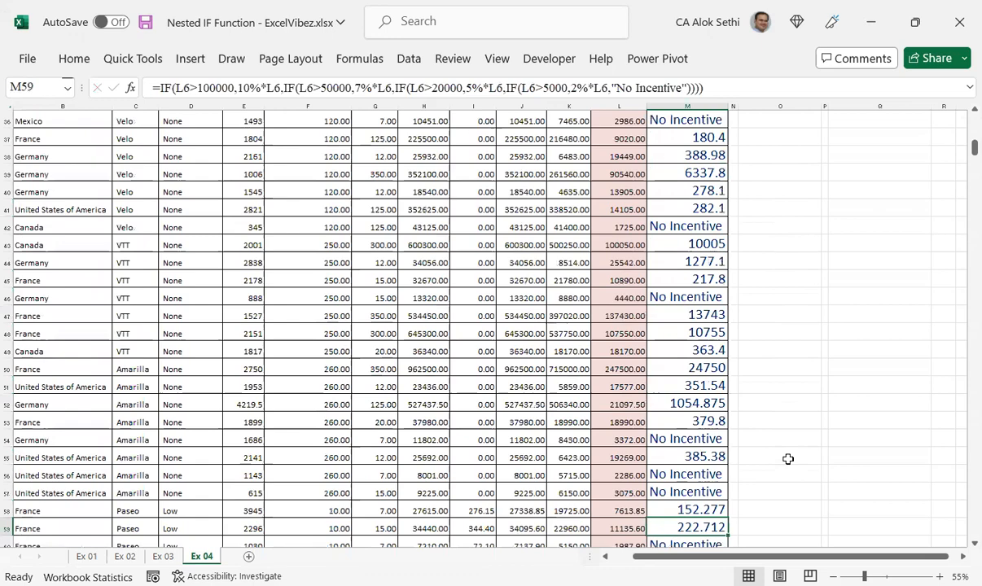
pyautogui.press('Down')
pyautogui.press('Down')
pyautogui.press('Down')
pyautogui.press('Down')
pyautogui.press('Down')
pyautogui.press('Down')
pyautogui.press('Down')
pyautogui.press('Down')
pyautogui.press('Down')
pyautogui.press('Down')
pyautogui.press('Down')
pyautogui.press('Down')
pyautogui.press('Down')
pyautogui.press('Down')
pyautogui.press('Down')
pyautogui.press('Down')
pyautogui.press('Down')
pyautogui.press('Down')
pyautogui.press('Down')
pyautogui.press('Down')
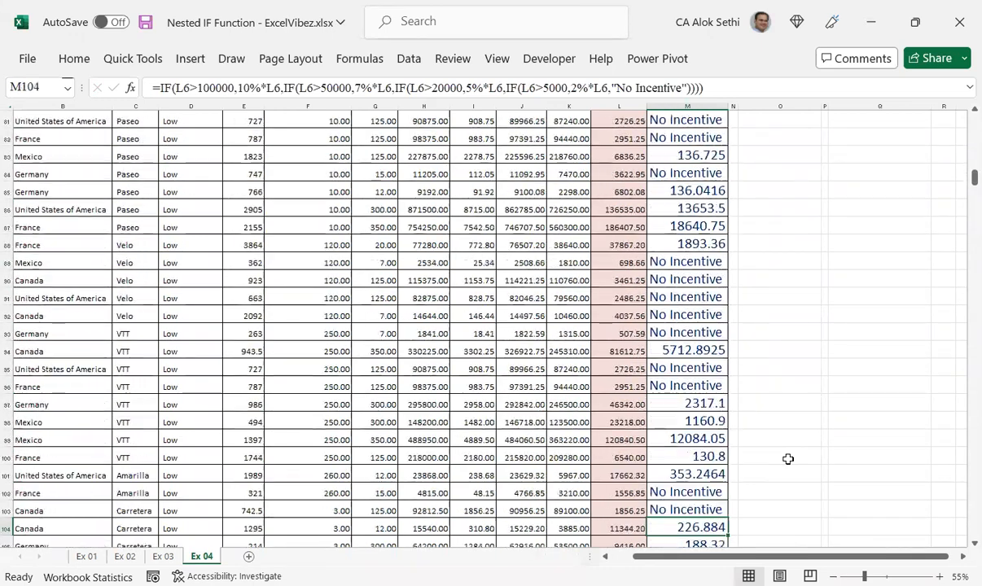
pyautogui.press('Down')
pyautogui.press('Down')
pyautogui.press('Down')
pyautogui.press('Down')
pyautogui.press('Down')
pyautogui.press('Down')
pyautogui.press('Down')
pyautogui.press('Down')
pyautogui.press('Down')
pyautogui.press('Down')
pyautogui.press('Down')
pyautogui.press('Down')
pyautogui.press('Down')
pyautogui.press('Down')
pyautogui.press('Down')
pyautogui.press('Down')
pyautogui.press('Down')
pyautogui.press('Down')
pyautogui.press('Down')
pyautogui.press('Down')
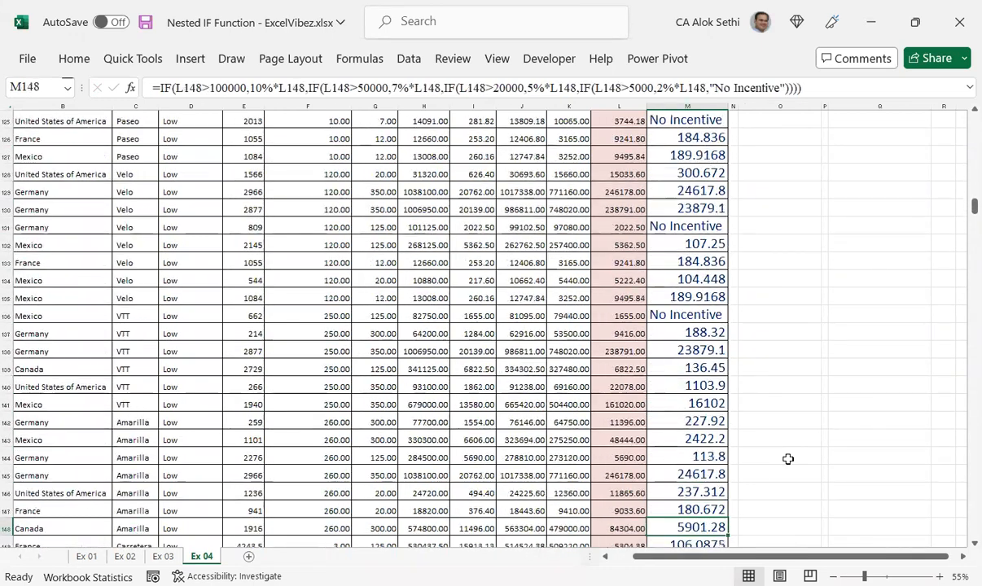
# - Look down the Incentive column to find the last row that holds the nested IF formula
pyautogui.press('Up')
pyautogui.press('Up')
pyautogui.press('Up')
pyautogui.press('Up')
pyautogui.press('Up')
pyautogui.press('Up')
pyautogui.press('Up')
pyautogui.press('Up')
pyautogui.press('Up')
pyautogui.press('Up')
pyautogui.press('Up')
pyautogui.press('Up')
pyautogui.press('Up')
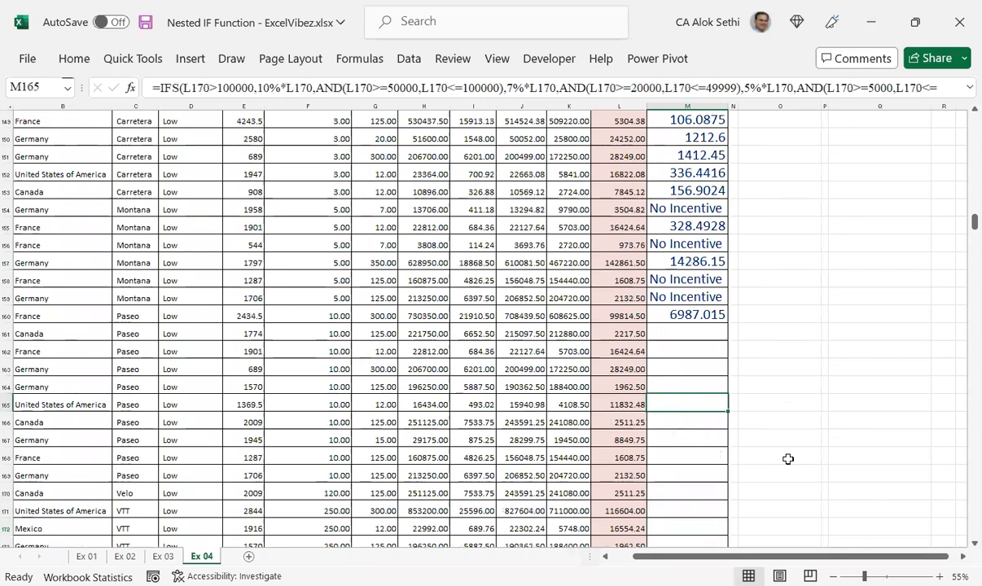
pyautogui.press('Down')
pyautogui.press('Down')
pyautogui.press('Up')
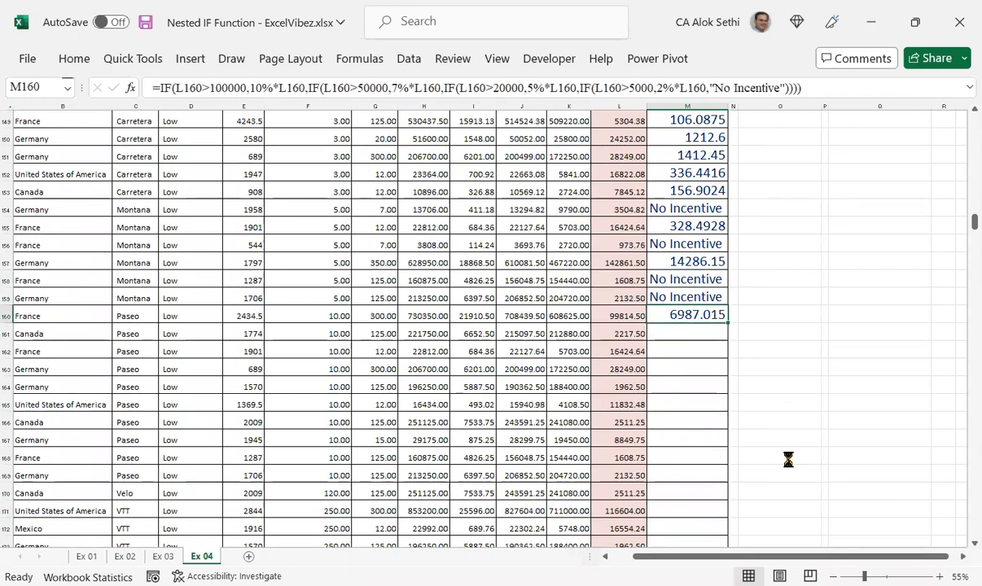
# - Copy the nested IF formula from M160 down the rest of the Incentive column through row 641
pyautogui.hotkey('ctrl', 'c')
pyautogui.press('Down')
pyautogui.hotkey('ctrl', 'shift', 'End')
pyautogui.hotkey('ctrl', 'v')
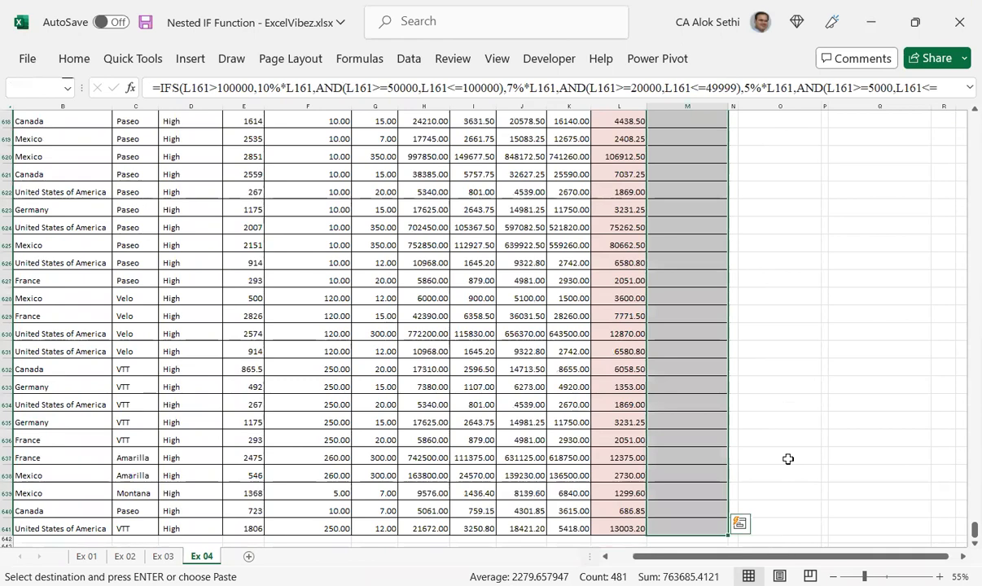
pyautogui.hotkey('ctrl', 'BackSpace')
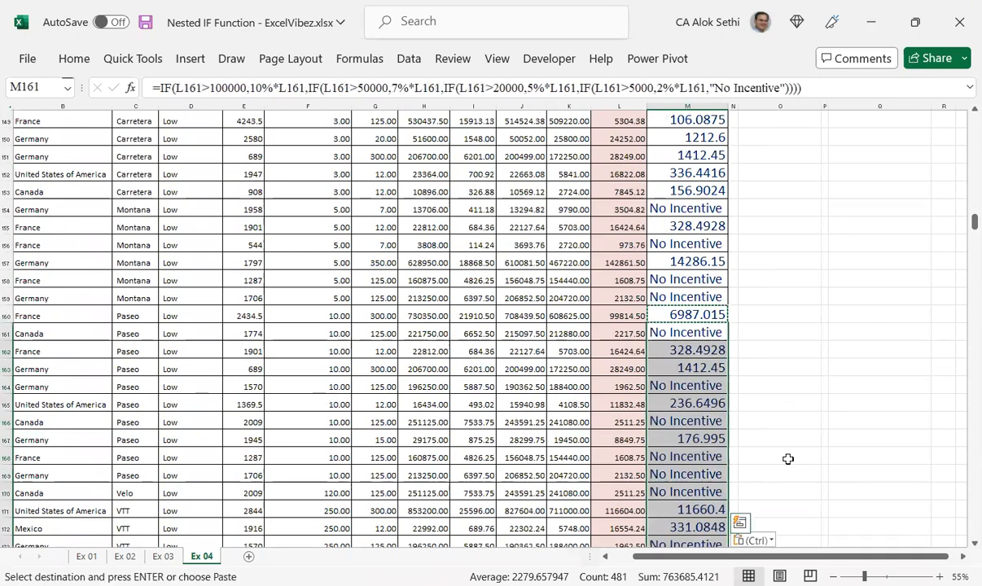
pyautogui.press('Escape')
# - Check the Incentive formulas and values in the rows around 160 where the two filled ranges meet
pyautogui.press('Up')
pyautogui.press('Up')
pyautogui.press('Up')
pyautogui.press('Up')
pyautogui.press('Up')
pyautogui.press('Up')
pyautogui.press('Up')
pyautogui.press('Up')
pyautogui.press('Up')
pyautogui.press('Up')
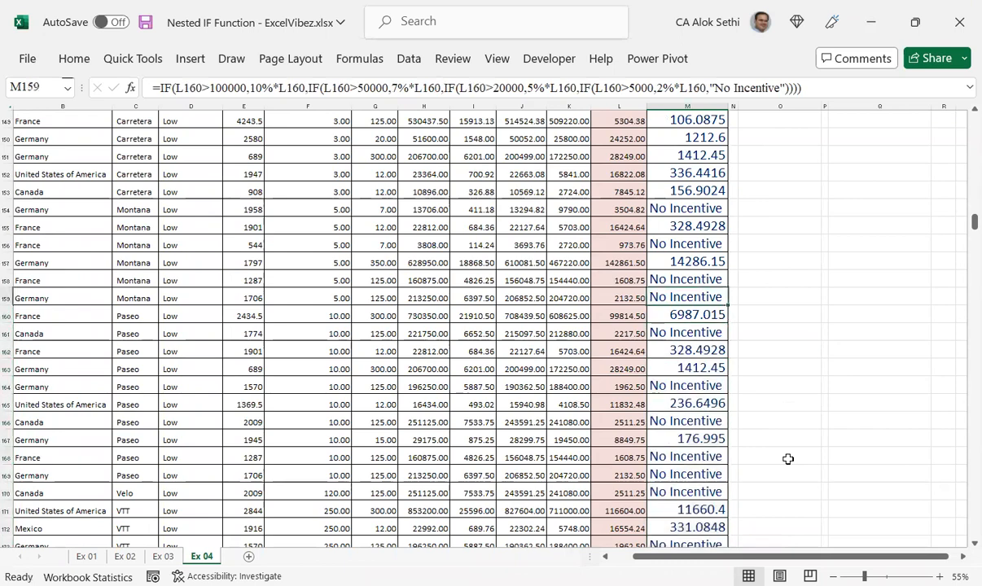
pyautogui.press('Down')
pyautogui.press('Down')
pyautogui.press('Down')
pyautogui.press('Down')
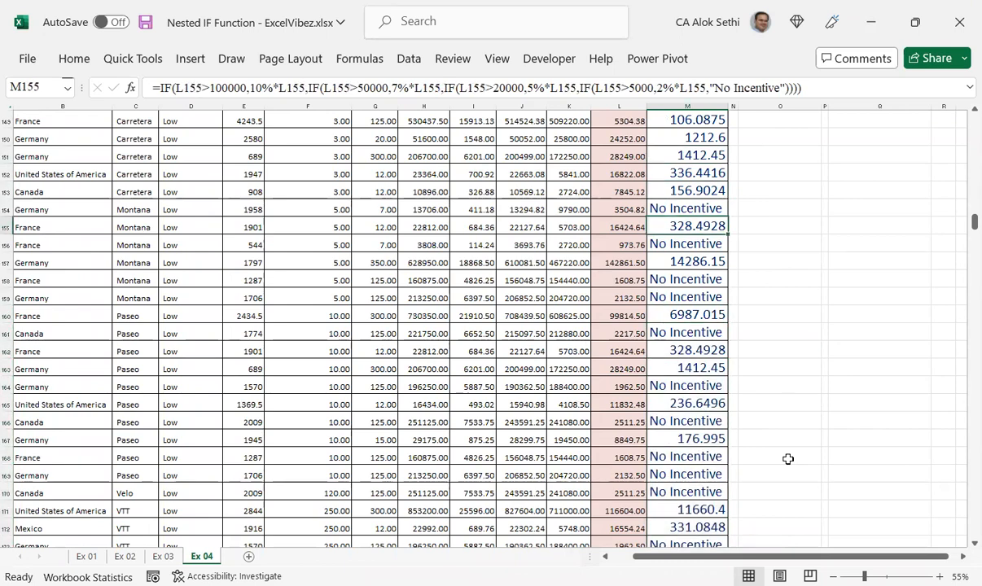
# - Select the whole data table from the Segment header in A4 through row 641 and turn on filters for its headers
pyautogui.hotkey('ctrl', 'Home')
pyautogui.press('Down')
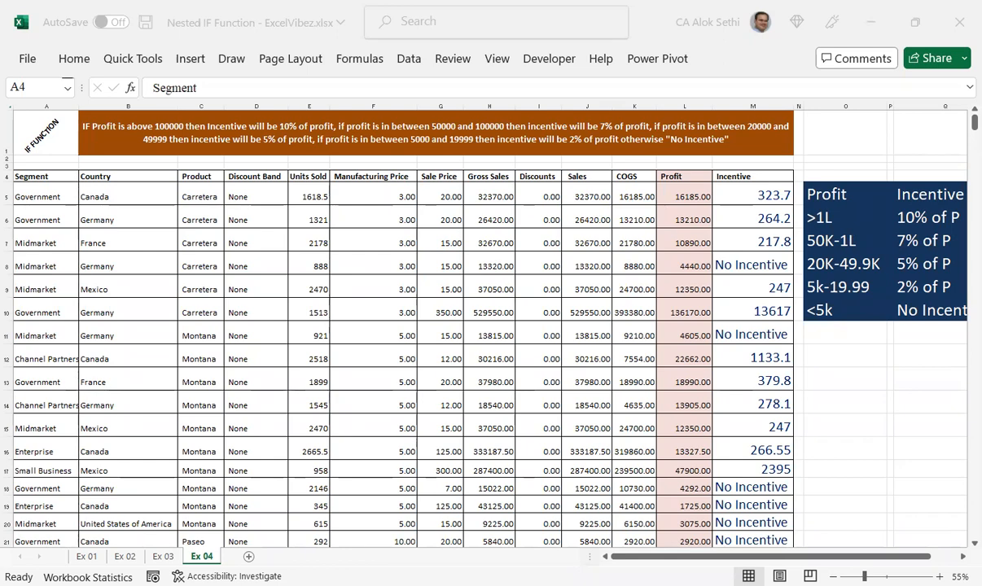
pyautogui.click(598, 200)
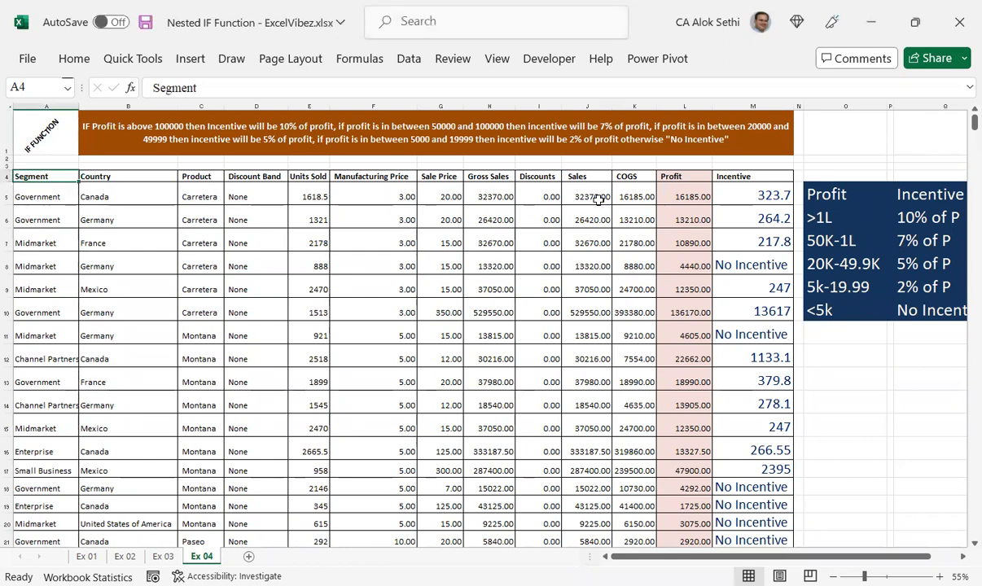
pyautogui.hotkey('ctrl', 'shift', 'Right')
pyautogui.hotkey('ctrl', 'shift', 'Down')
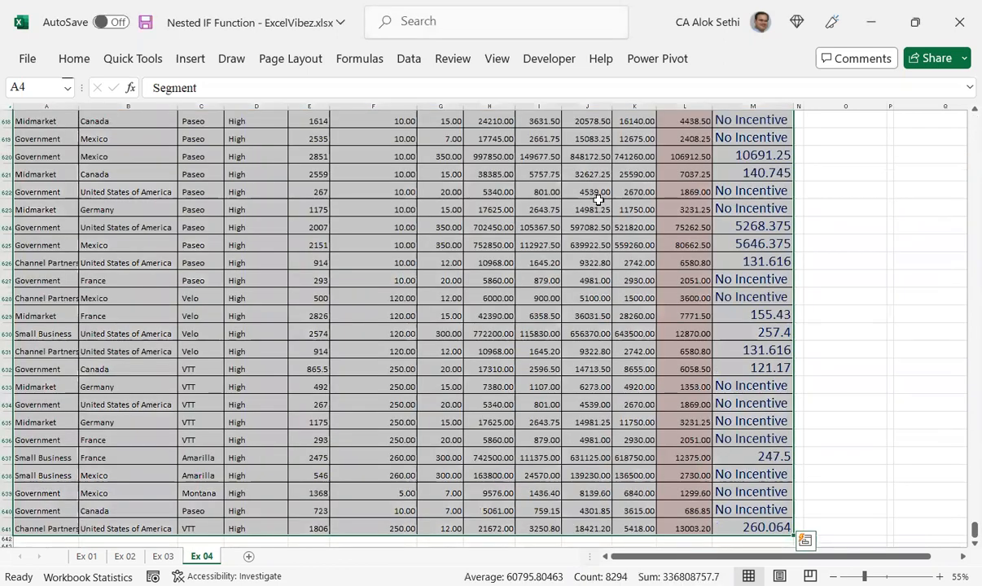
pyautogui.hotkey('ctrl', 'Home')
# - Filter the Incentive column to show only the "No Incentive" rows
pyautogui.press('Down')
pyautogui.press('Right')
pyautogui.press('Right')
pyautogui.press('Right')
pyautogui.press('Right')
pyautogui.press('Right')
pyautogui.press('Right')
pyautogui.press('Right')
pyautogui.press('Right')
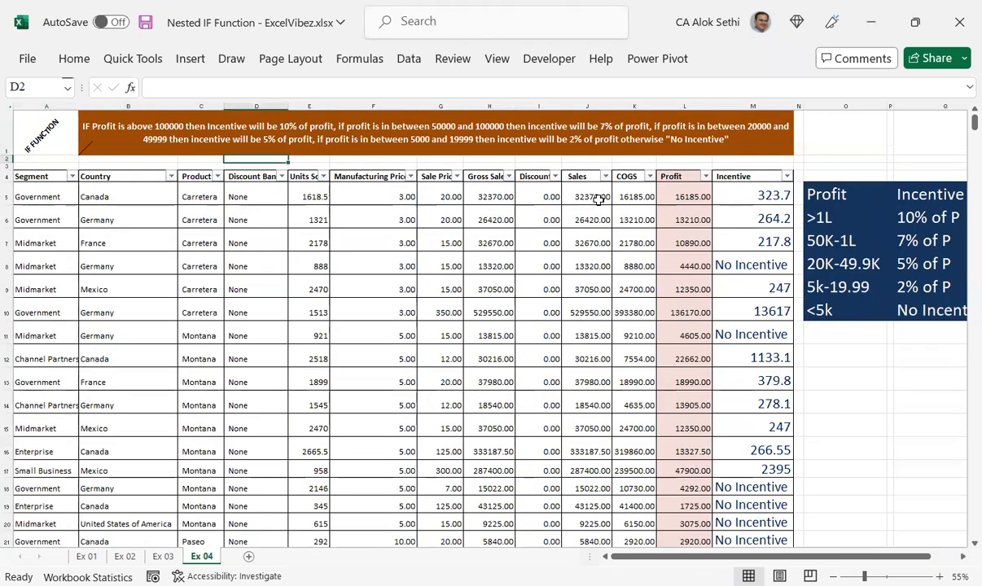
pyautogui.press('Right')
pyautogui.press('Right')
pyautogui.press('Right')
pyautogui.press('Down')
pyautogui.press('Down')
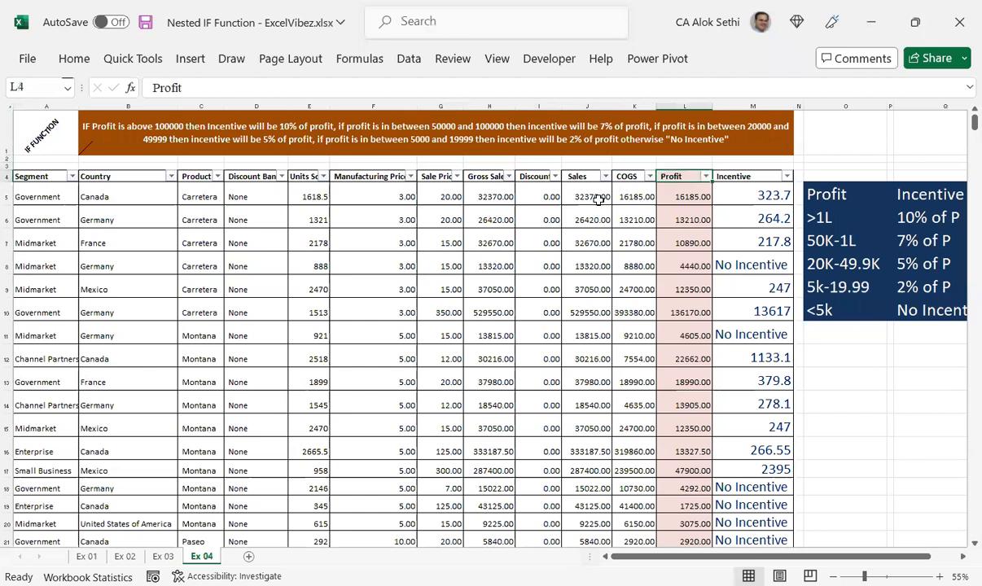
pyautogui.press('Right')
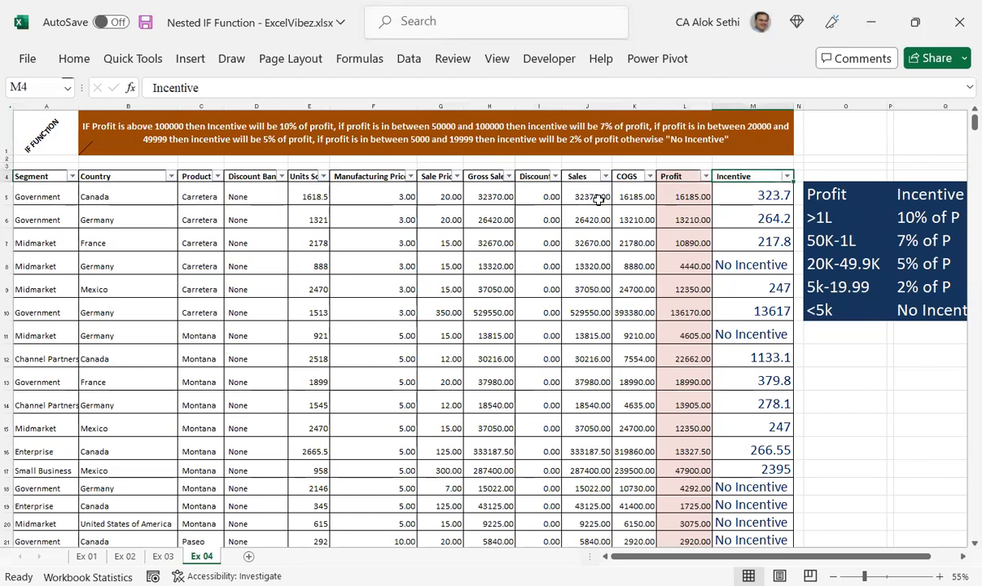
pyautogui.hotkey('alt', 'Down')
pyautogui.press('Down')
pyautogui.press('Down')
pyautogui.press('Down')
pyautogui.press('Down')
pyautogui.press('Down')
pyautogui.press('Down')
pyautogui.press('Down')
pyautogui.press('Down')
pyautogui.press('Down')
pyautogui.press('Down')
pyautogui.press('Up')
pyautogui.press('space')
pyautogui.press('Down')
pyautogui.press('Down')
pyautogui.press('Down')
pyautogui.press('Down')
pyautogui.press('Down')
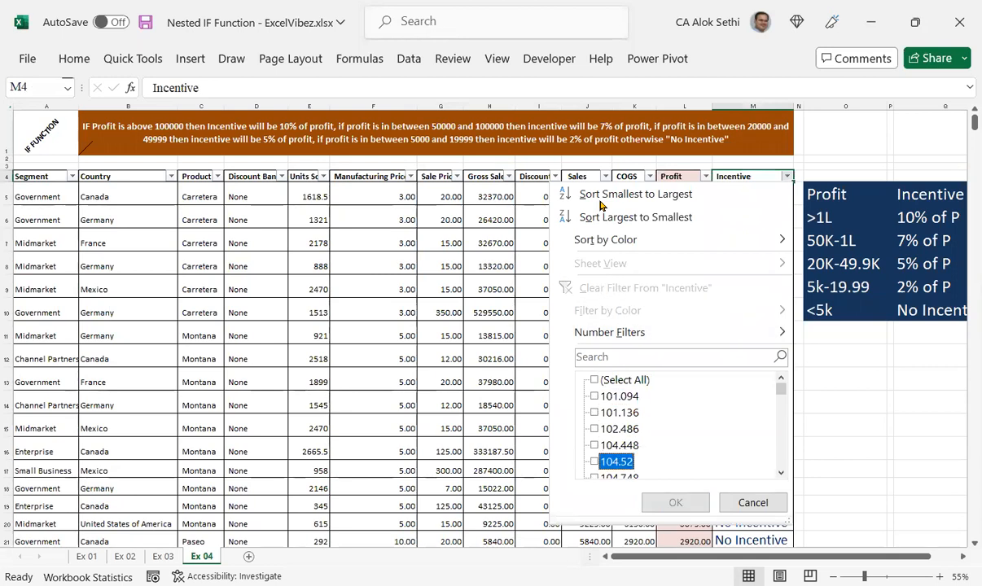
pyautogui.press('End')
pyautogui.press('space')
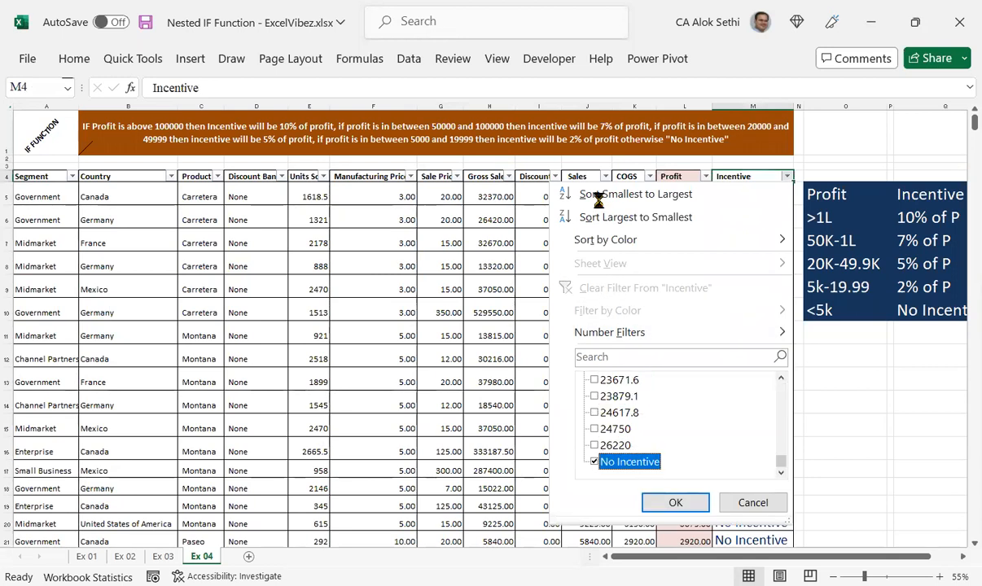
pyautogui.press('Return')
# - Examine the Profit values of the filtered "No Incentive" rows down the list to check them against the under-5k slab
pyautogui.press('Left')
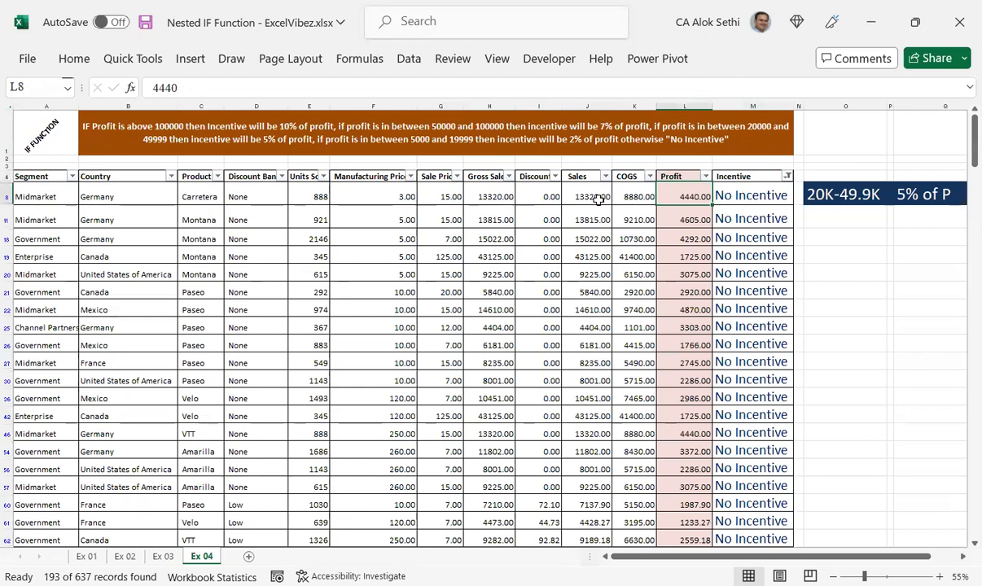
pyautogui.press('Down')
pyautogui.press('Down')
pyautogui.press('Down')
pyautogui.press('Down')
pyautogui.press('Down')
pyautogui.press('Down')
pyautogui.press('Down')
pyautogui.press('Down')
pyautogui.press('Down')
pyautogui.press('Down')
pyautogui.press('Down')
pyautogui.press('Down')
pyautogui.press('Down')
pyautogui.press('Down')
pyautogui.press('Down')
pyautogui.press('Down')
pyautogui.press('Down')
pyautogui.press('Down')
pyautogui.press('Down')
pyautogui.press('Down')
pyautogui.press('Down')
pyautogui.press('Down')
pyautogui.press('Down')
pyautogui.press('Down')
pyautogui.press('Down')
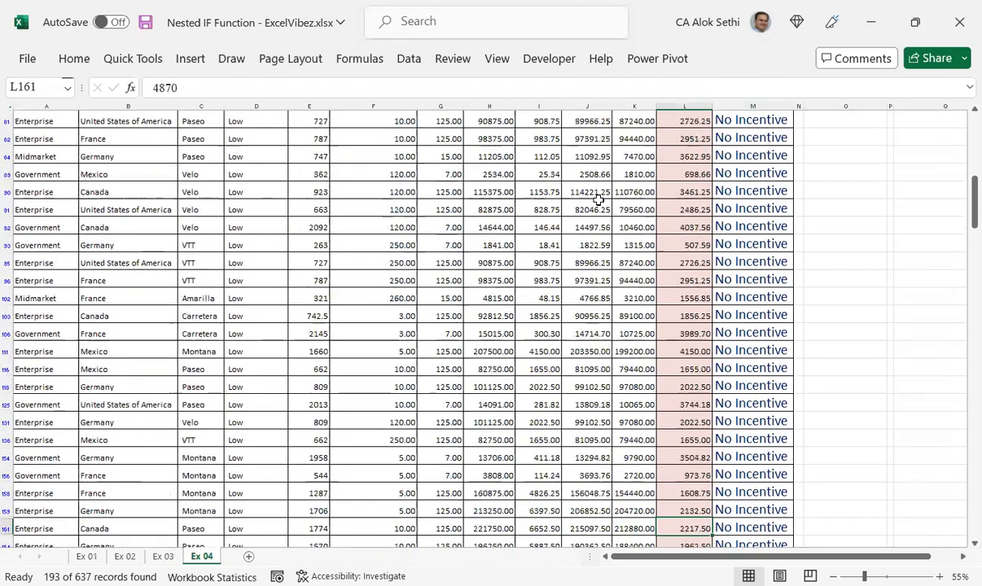
pyautogui.press('Down')
pyautogui.press('Down')
pyautogui.press('Down')
pyautogui.press('Down')
pyautogui.press('Down')
pyautogui.press('Down')
pyautogui.press('Down')
pyautogui.press('Down')
pyautogui.press('Down')
pyautogui.press('Down')
pyautogui.press('Down')
pyautogui.press('Down')
pyautogui.press('Down')
pyautogui.press('Down')
pyautogui.press('Down')
pyautogui.press('Down')
pyautogui.press('Down')
pyautogui.press('Down')
pyautogui.press('Down')
pyautogui.press('Down')
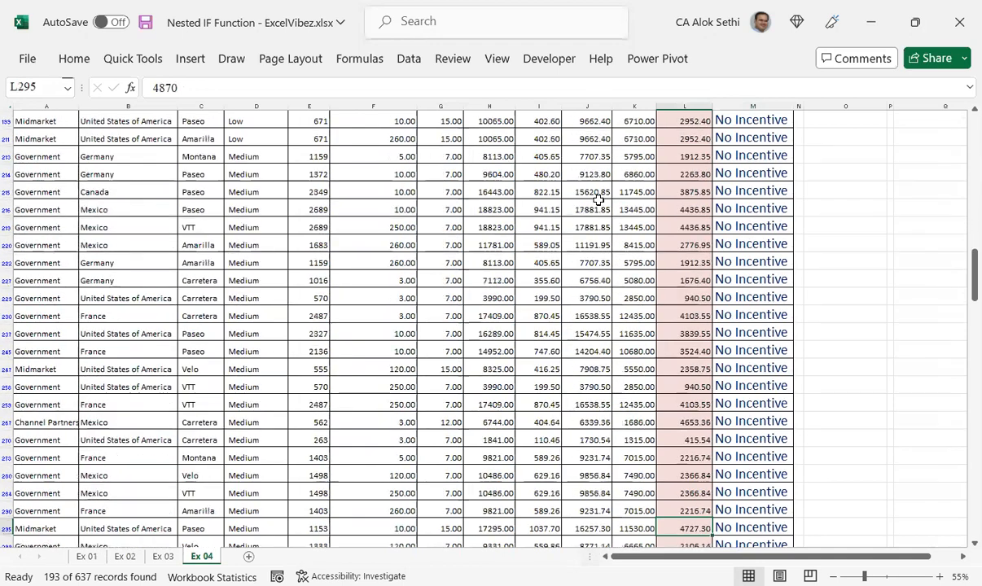
pyautogui.press('Down')
pyautogui.press('Down')
pyautogui.press('Down')
pyautogui.press('Down')
pyautogui.press('Down')
pyautogui.press('Down')
pyautogui.press('Down')
pyautogui.press('Down')
pyautogui.press('Down')
pyautogui.press('Down')
pyautogui.press('Down')
pyautogui.press('Down')
pyautogui.press('Down')
pyautogui.press('Down')
pyautogui.press('Down')
pyautogui.press('Down')
pyautogui.press('Down')
pyautogui.press('Down')
pyautogui.press('Down')
pyautogui.press('Down')
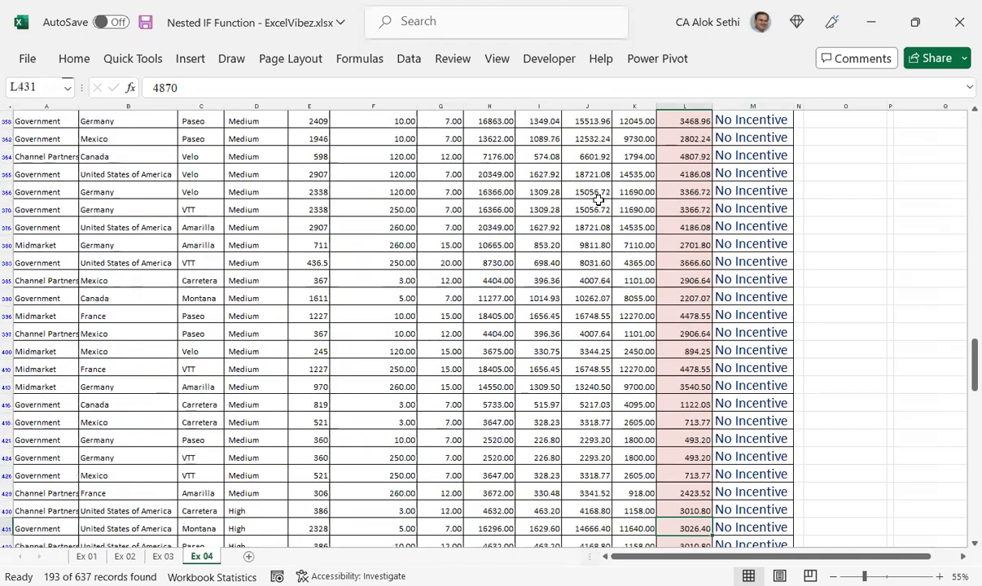
pyautogui.press('Down')
pyautogui.press('Down')
pyautogui.press('Down')
pyautogui.press('Down')
pyautogui.press('Down')
pyautogui.press('Down')
pyautogui.press('Down')
pyautogui.press('Down')
pyautogui.press('Down')
pyautogui.press('Down')
pyautogui.press('Down')
pyautogui.press('Down')
pyautogui.press('Down')
pyautogui.press('Down')
pyautogui.press('Down')
pyautogui.press('Down')
pyautogui.press('Down')
pyautogui.press('Down')
pyautogui.press('Down')
pyautogui.press('Down')
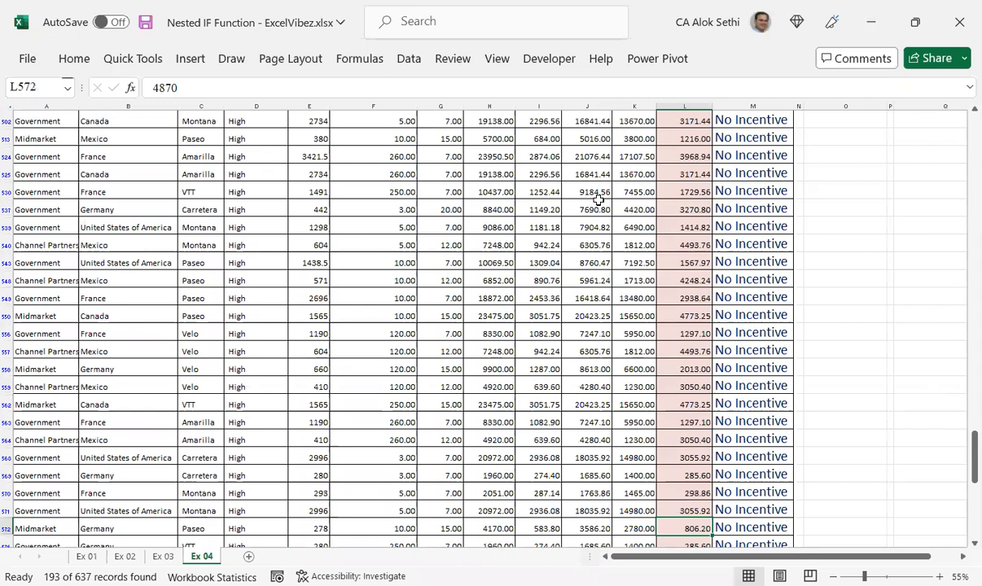
pyautogui.press('Down')
pyautogui.press('Down')
pyautogui.press('Down')
pyautogui.press('Down')
pyautogui.press('Down')
pyautogui.press('Down')
pyautogui.press('Down')
pyautogui.press('Down')
pyautogui.press('Down')
pyautogui.press('Down')
pyautogui.press('Down')
pyautogui.press('Down')
pyautogui.press('Down')
pyautogui.press('Down')
pyautogui.press('Down')
pyautogui.press('Down')
pyautogui.press('Down')
pyautogui.press('Down')
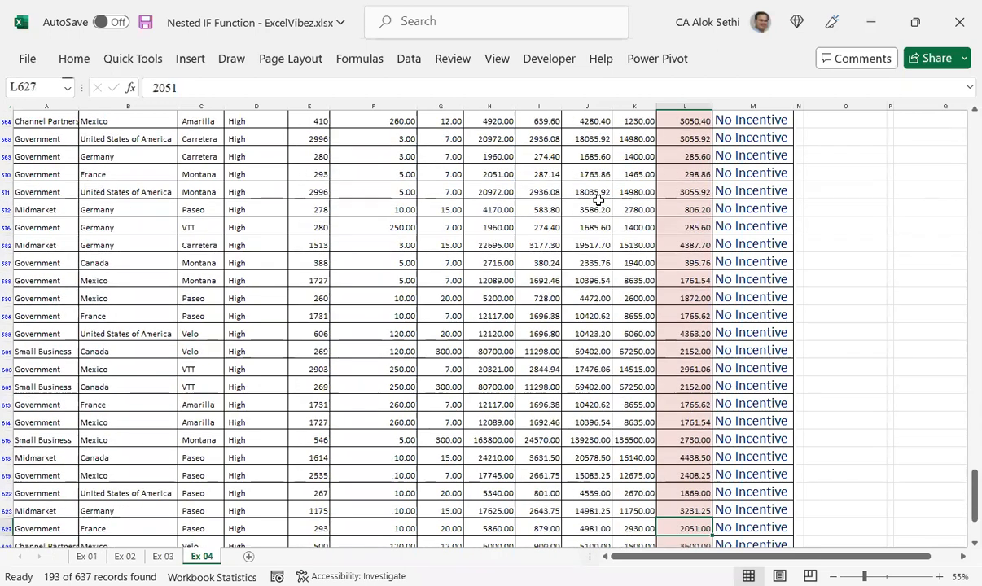
# - Remove the "No Incentive" filter from the Incentive column so all rows are shown again
pyautogui.hotkey('ctrl', 'Up')
pyautogui.press('Right')
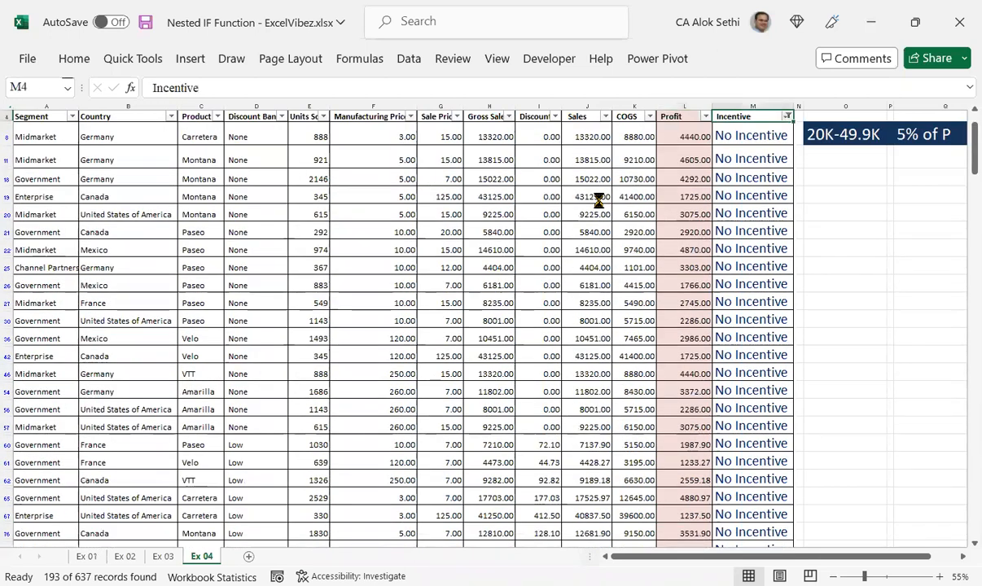
pyautogui.hotkey('alt', 'Down')
pyautogui.press('Up')
pyautogui.press('space')
pyautogui.press('Return')
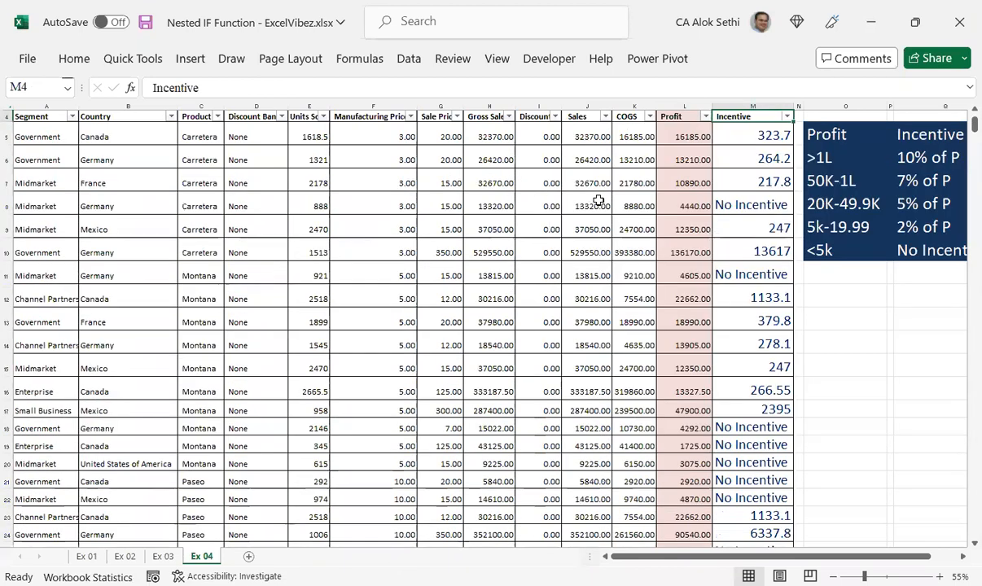
# - Widen column N and enter the header "Percentage of Incentive" in N4, next to the Incentive header
pyautogui.moveTo(806, 106); pyautogui.dragTo(871, 105)
pyautogui.click(839, 118)
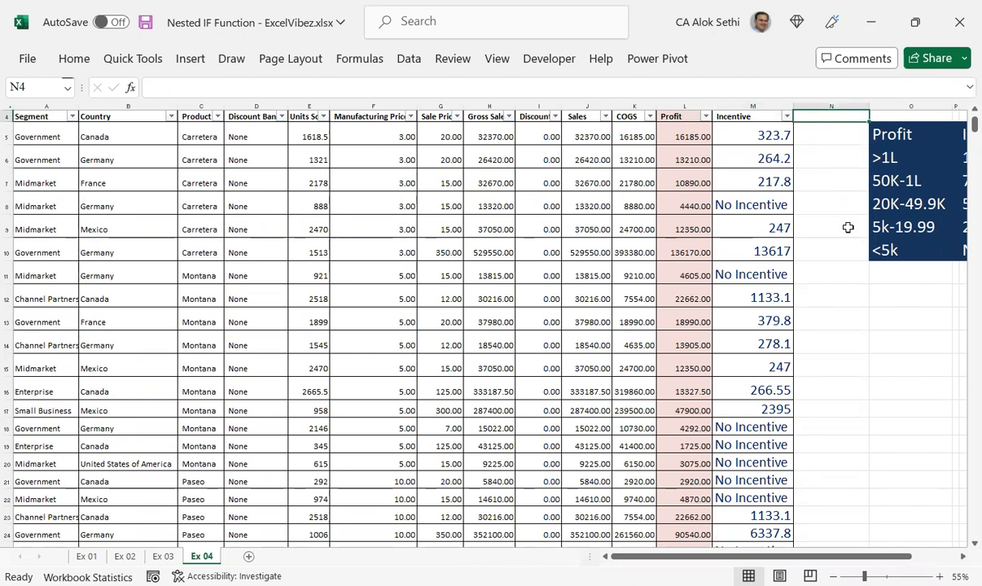
pyautogui.write('PER')
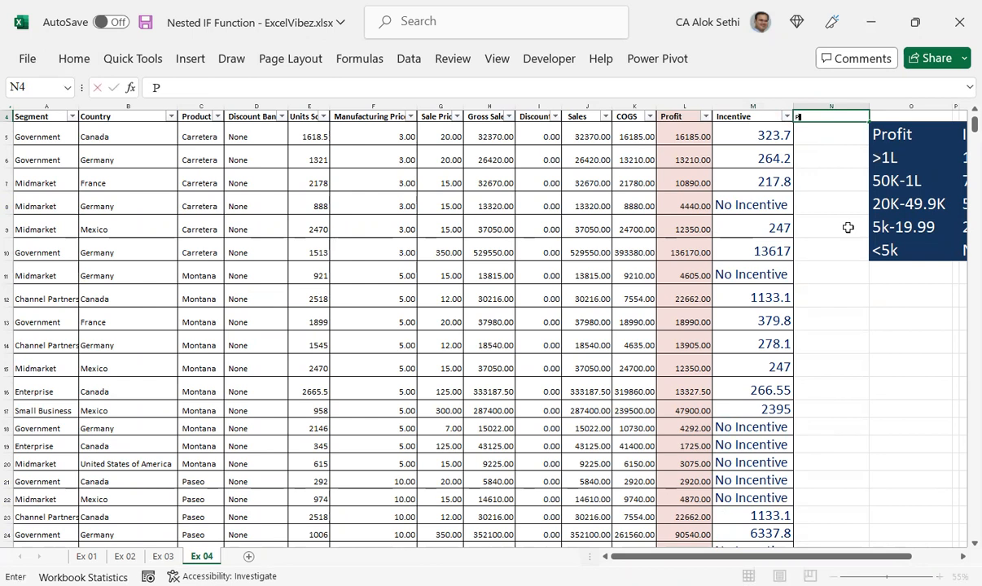
pyautogui.press('BackSpace')
pyautogui.press('BackSpace')
pyautogui.write('ercentage of In')
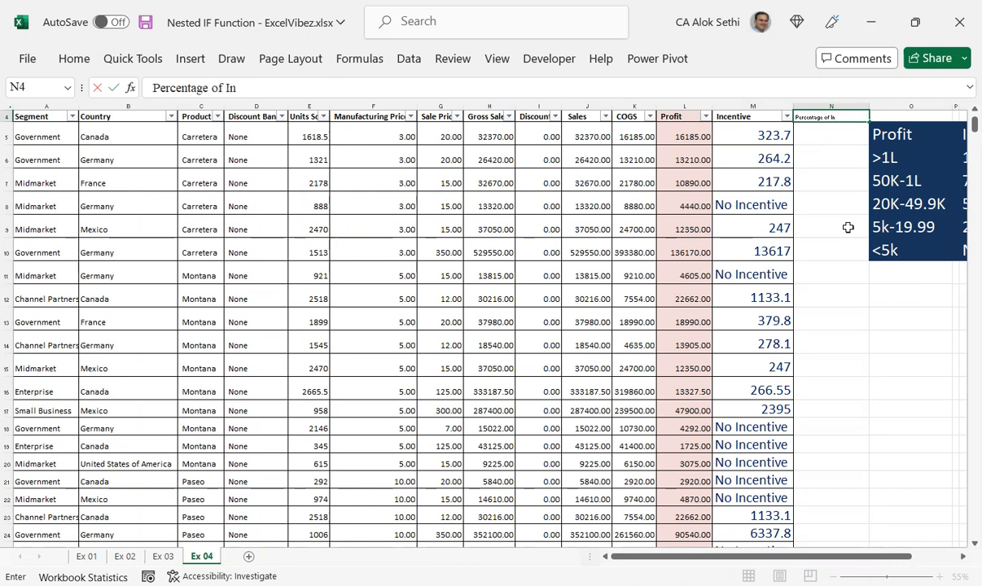
pyautogui.write('centive')
pyautogui.hotkey('ctrl', 'Return')
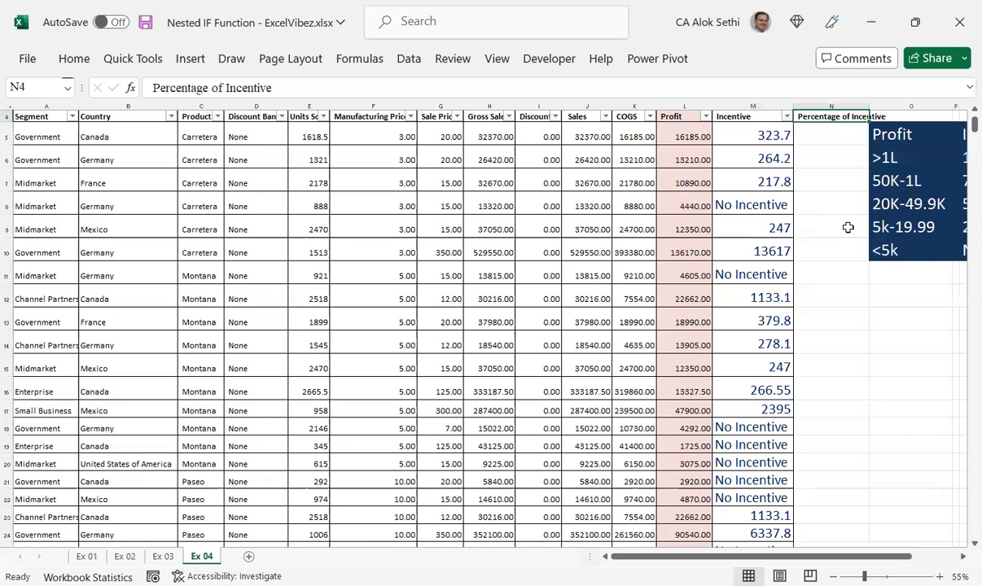
# - AutoFit the width of column N to its "Percentage of Incentive" header
pyautogui.press('Down')
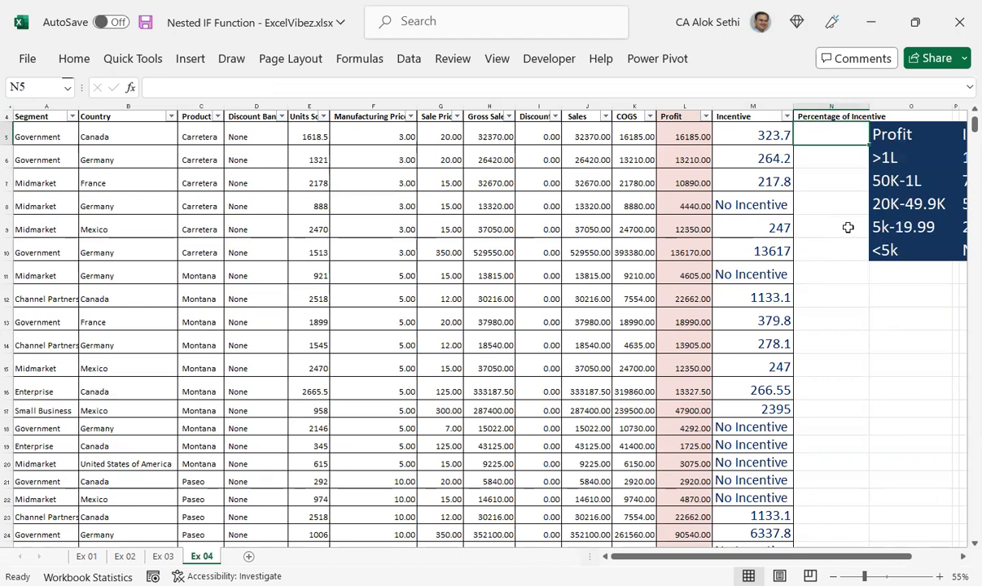
pyautogui.press('alt')
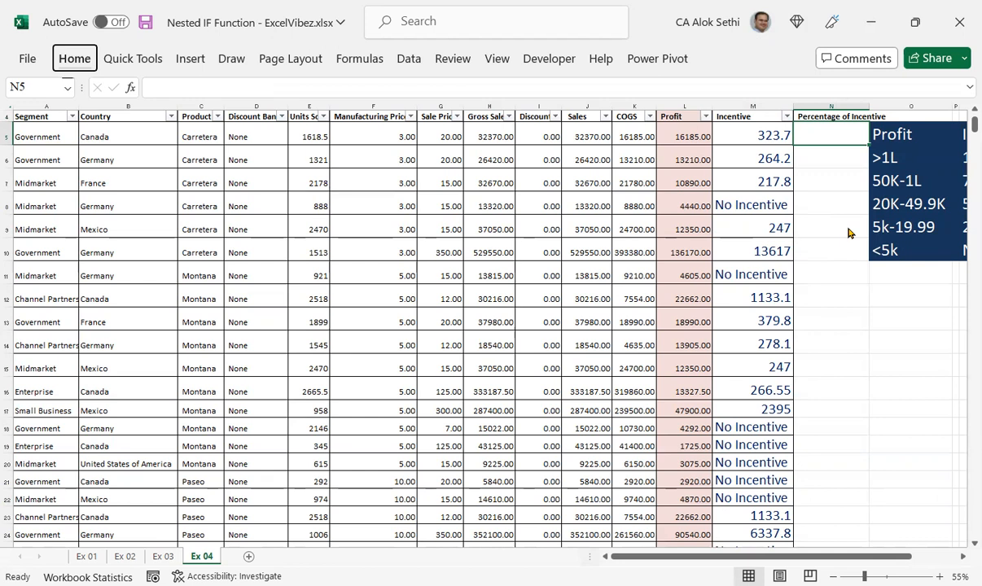
pyautogui.press('Escape')
pyautogui.press('Up')
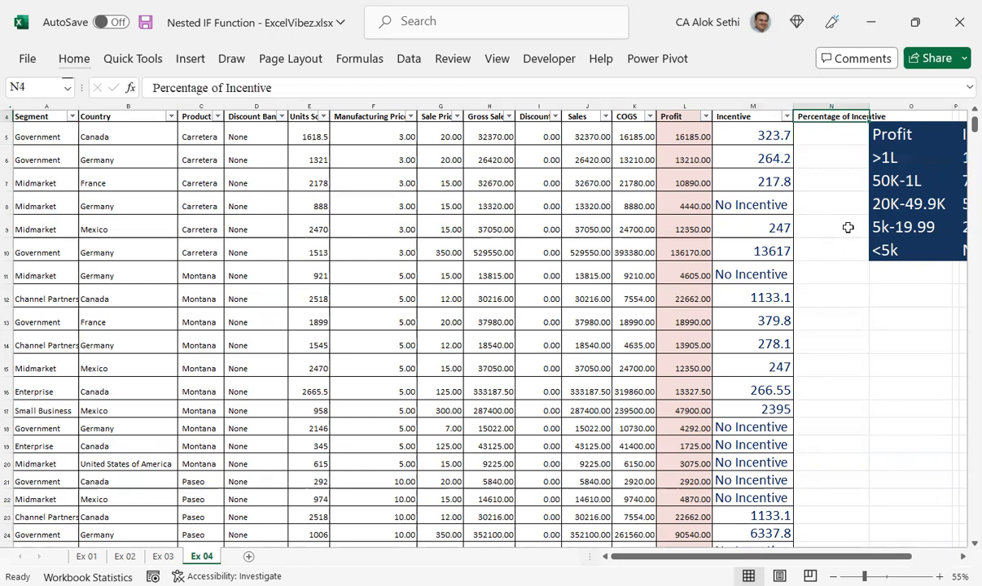
pyautogui.press('alt')
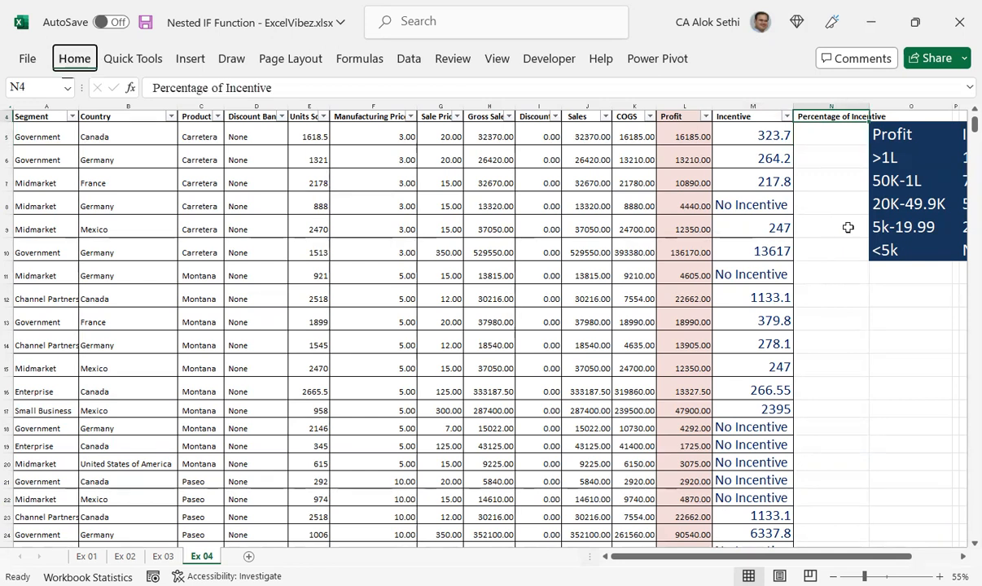
pyautogui.press('h')
pyautogui.press('o')
pyautogui.press('i')
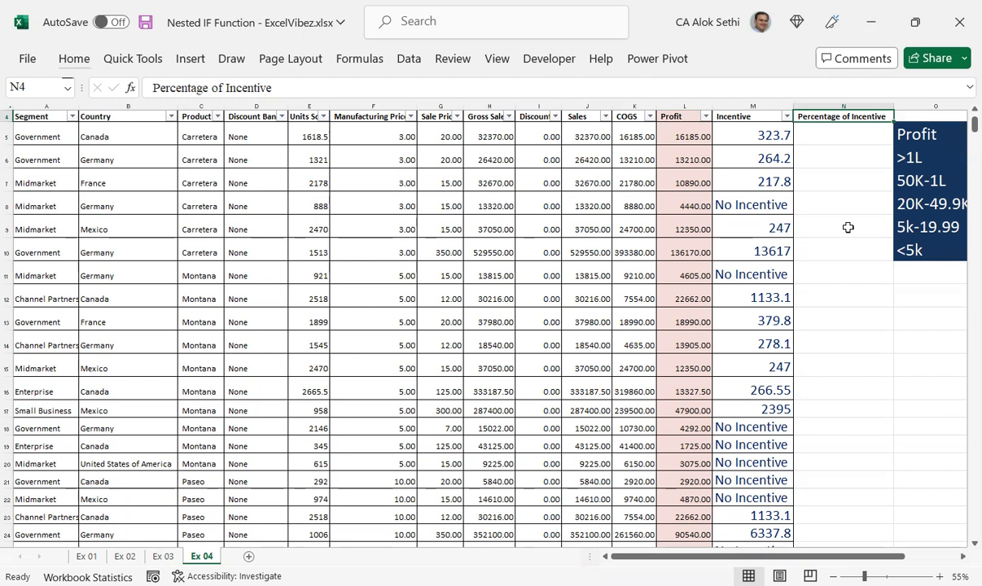
# - Enter the formula =M5/L5*100 in N5 to calculate the incentive as a percentage of profit
pyautogui.press('Down')
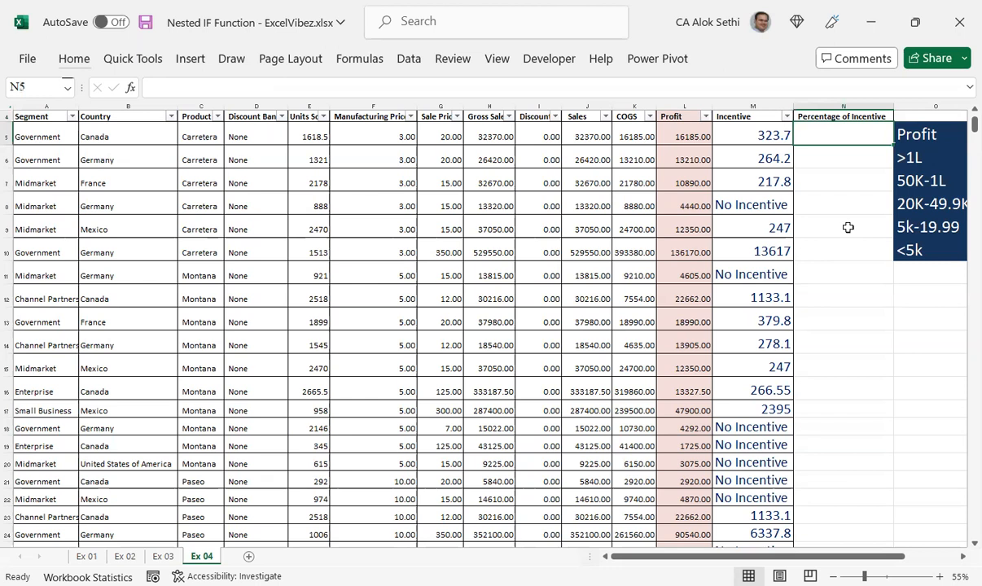
pyautogui.press('Left')
pyautogui.press('Left')
pyautogui.press('Right')
pyautogui.press('Right')
pyautogui.press('Left')
pyautogui.press('Right')
pyautogui.press('Left')
pyautogui.press('Right')
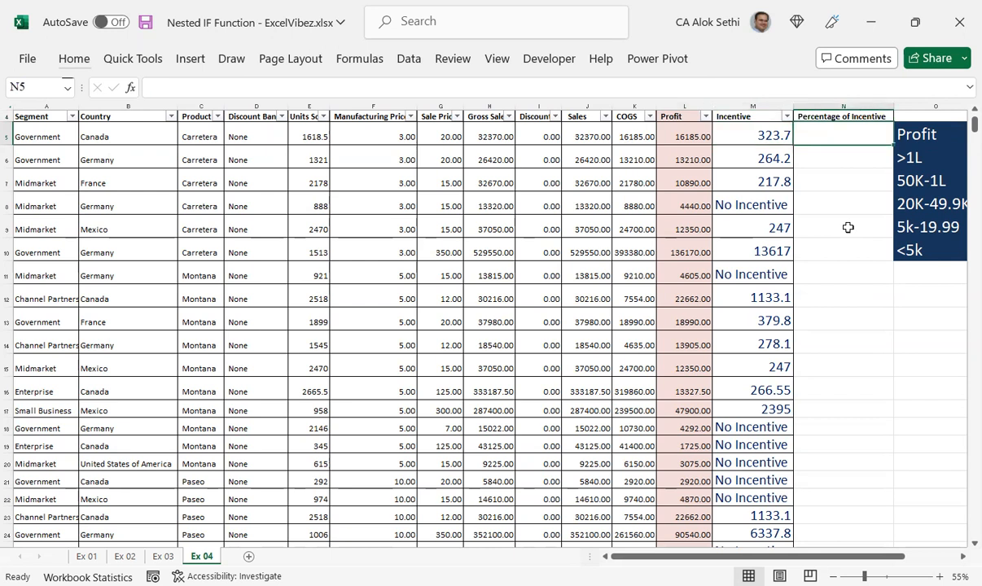
pyautogui.write('=')
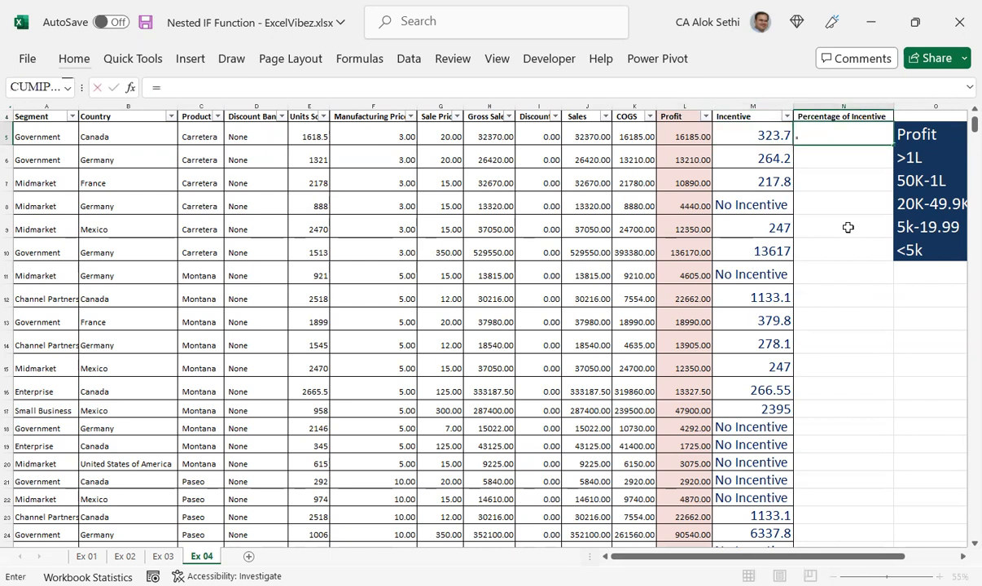
pyautogui.press('Left')
pyautogui.write('/')
pyautogui.press('Left')
pyautogui.press('Left')
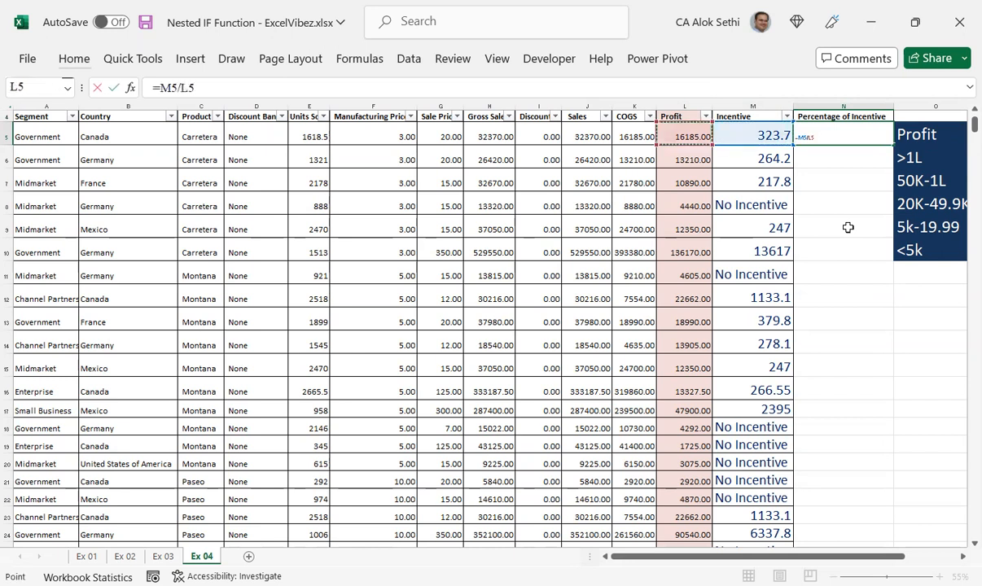
pyautogui.write('*100')
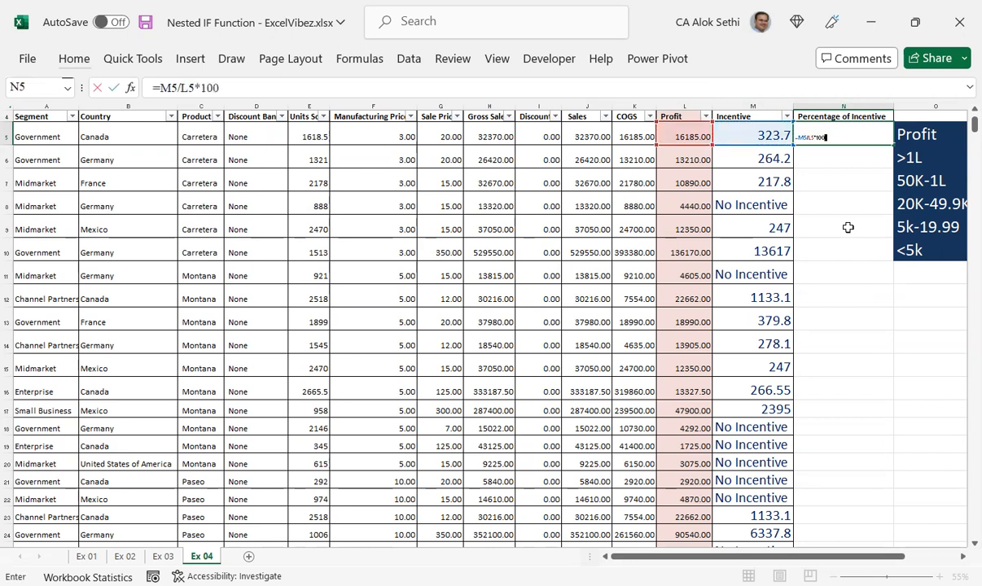
pyautogui.press('Return')
pyautogui.press('Up')
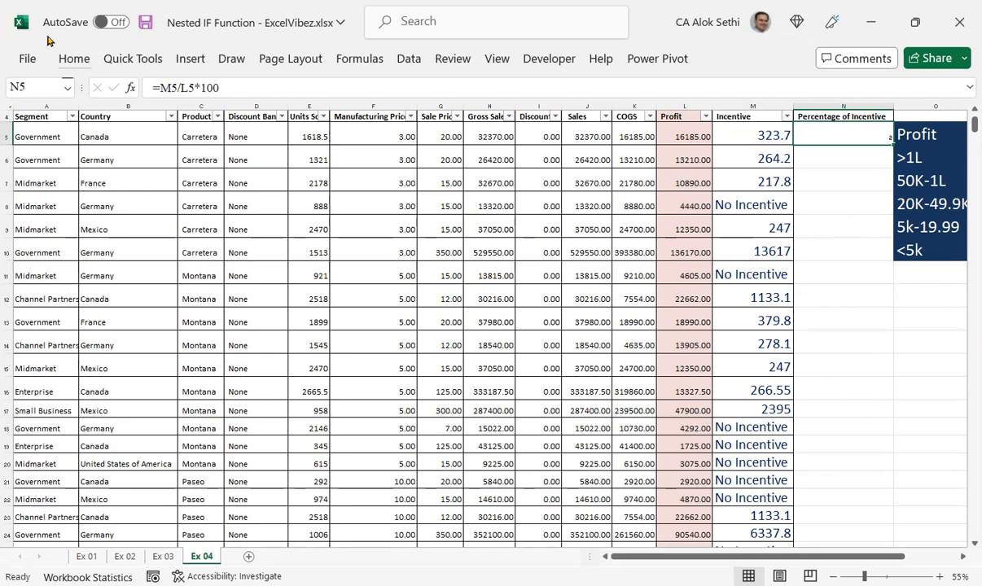
# - Set the font size of the percentage in N5 to 18
pyautogui.click(58, 65)
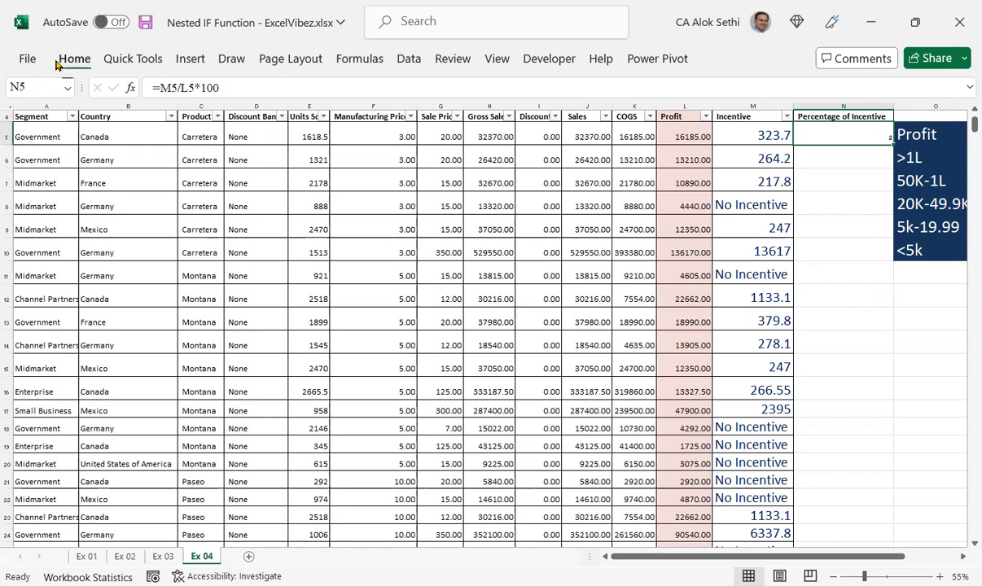
pyautogui.click(248, 85)
pyautogui.click(224, 230)
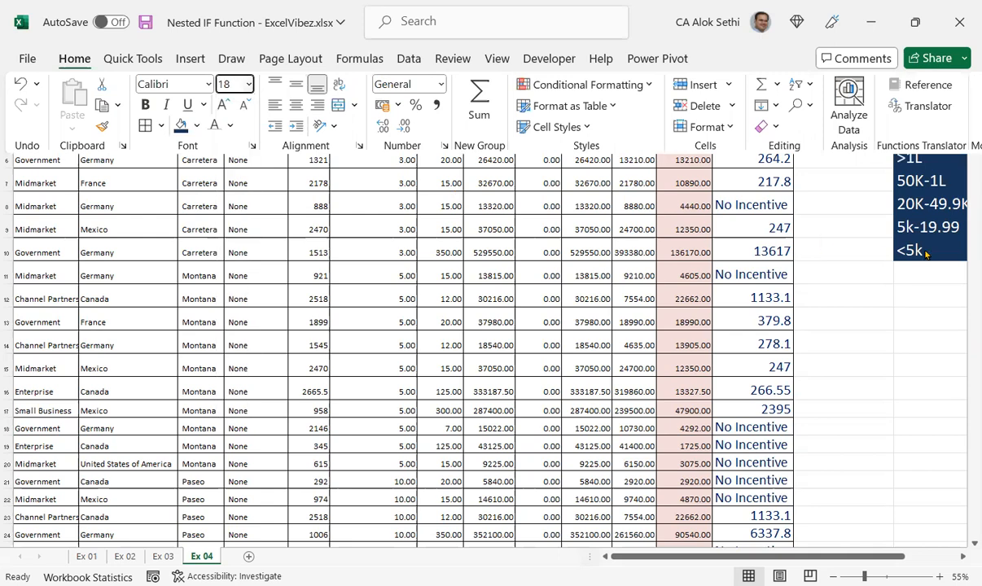
pyautogui.click(853, 259)
pyautogui.press('Up')
pyautogui.press('Up')
pyautogui.press('Down')
pyautogui.press('Down')
pyautogui.press('Down')
pyautogui.press('Up')
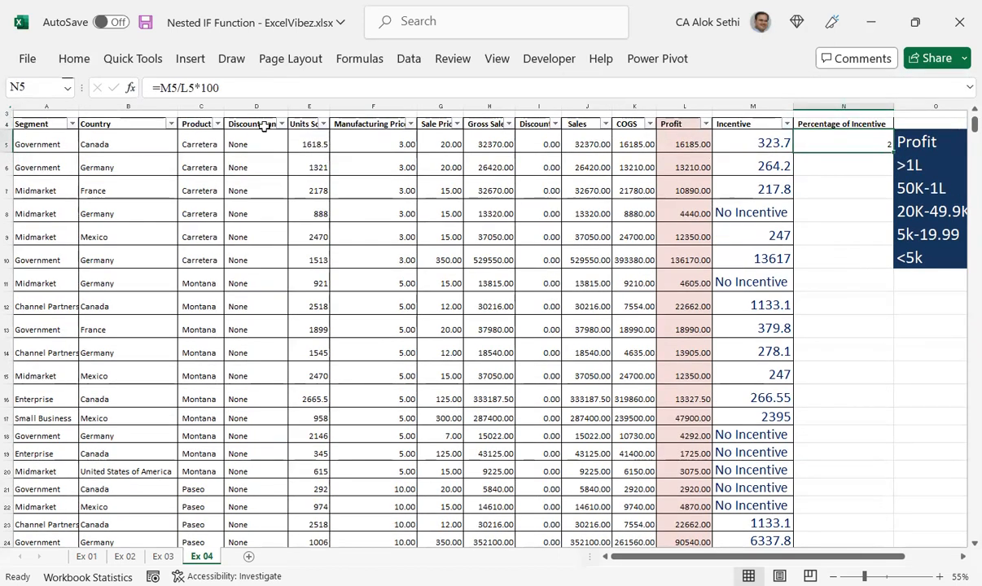
# - Center the percentage in N5 horizontally and align it to the middle vertically
pyautogui.click(79, 63)
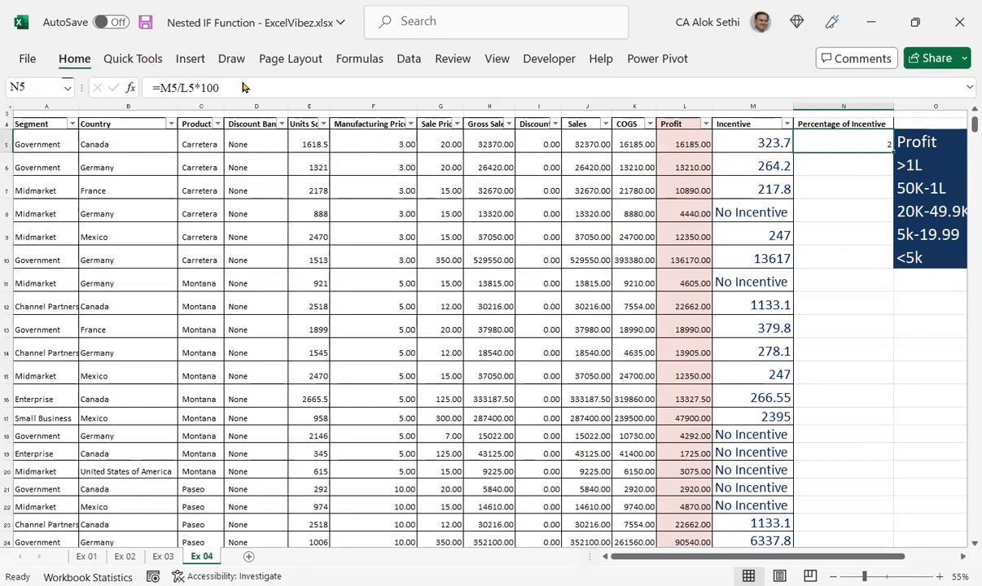
pyautogui.click(294, 107)
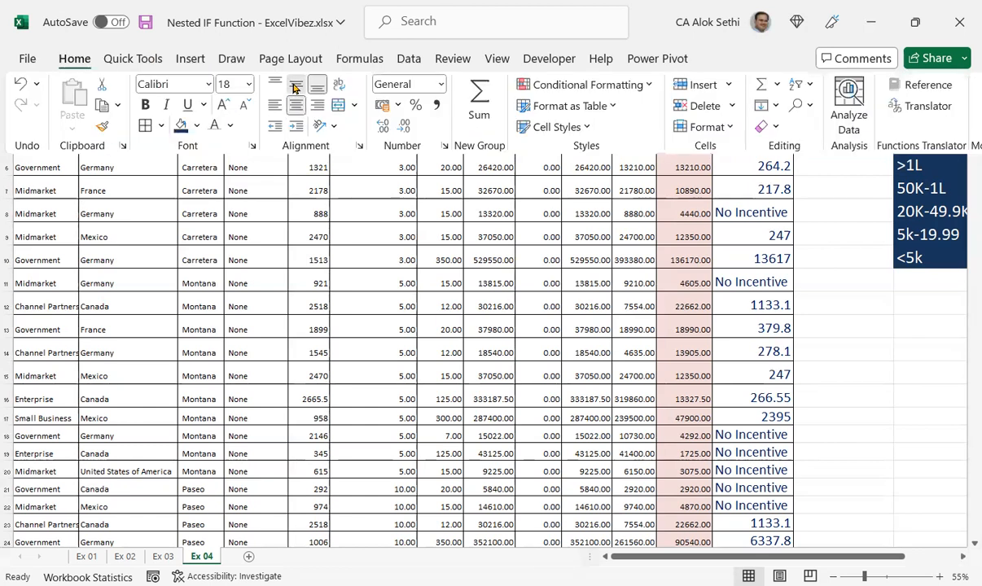
pyautogui.click(296, 87)
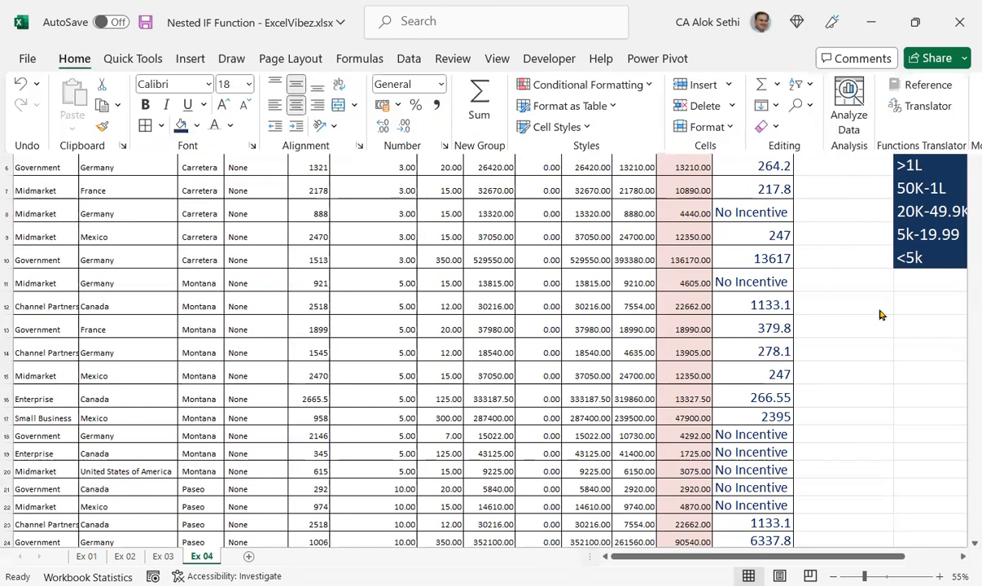
# - Set the font size of the percentage in N5 to 26
pyautogui.click(821, 301)
pyautogui.press('Up')
pyautogui.press('Up')
pyautogui.press('Down')
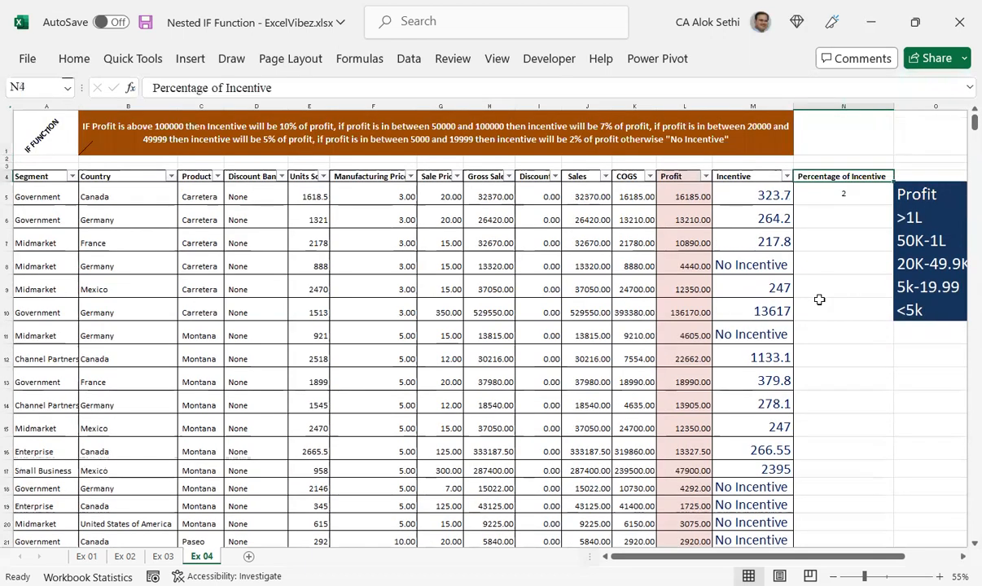
pyautogui.press('Down')
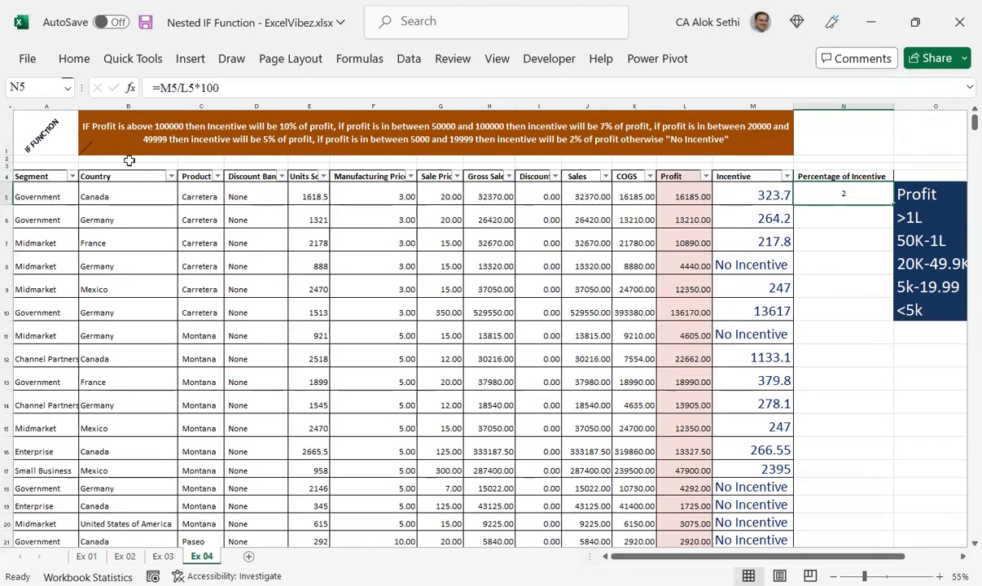
pyautogui.click(79, 57)
pyautogui.click(245, 86)
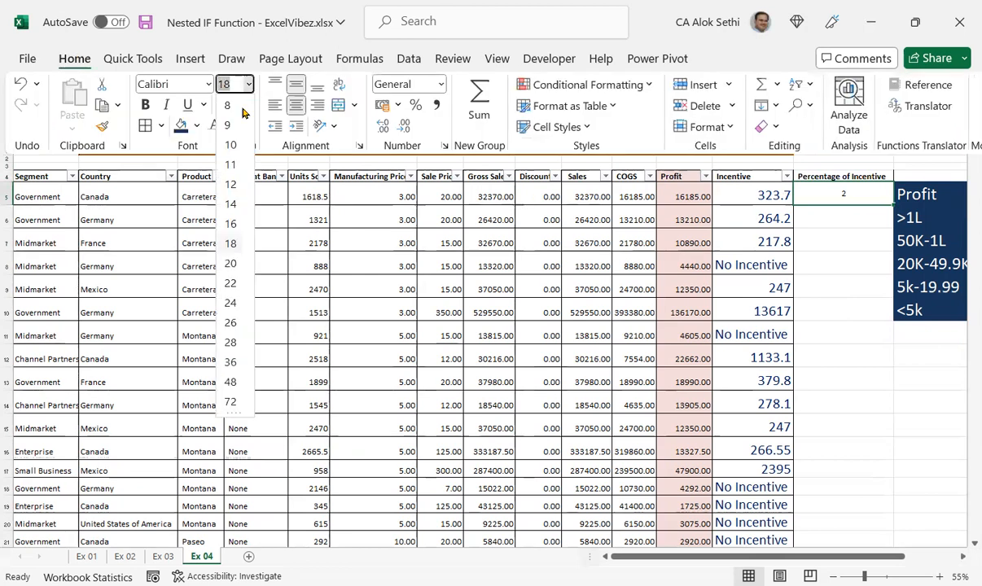
pyautogui.click(231, 323)
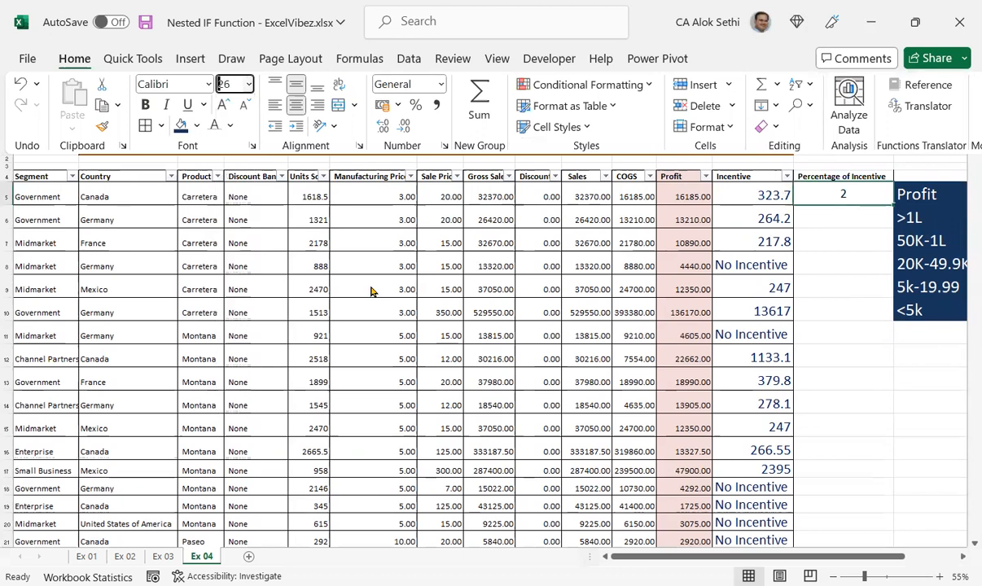
# - Review the percentage formula in N5 and the Profit and Incentive cells it refers to
pyautogui.click(816, 219)
pyautogui.press('Up')
pyautogui.press('Left')
pyautogui.press('Right')
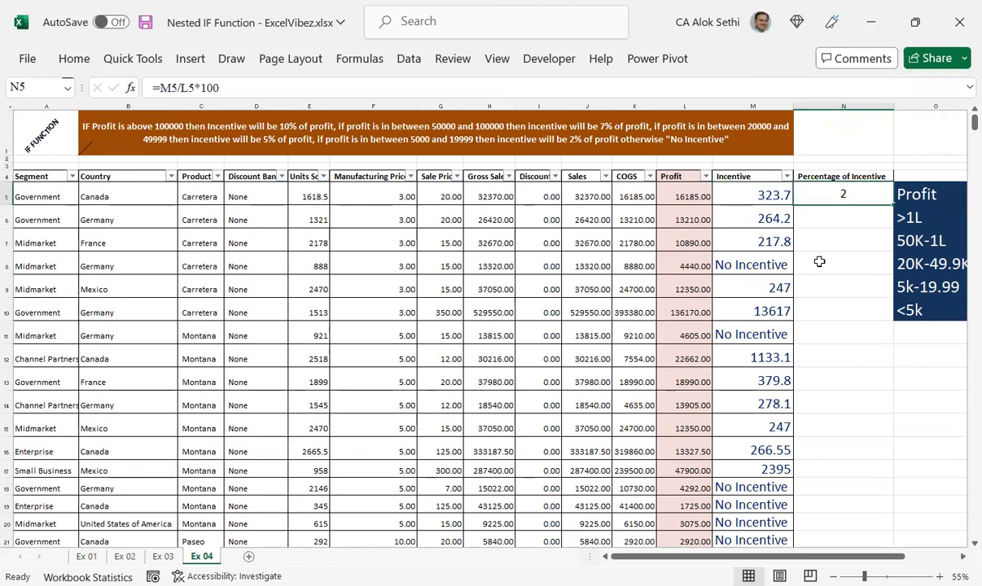
pyautogui.press('Left')
pyautogui.press('Left')
pyautogui.press('Right')
pyautogui.press('Right')
pyautogui.press('F2')
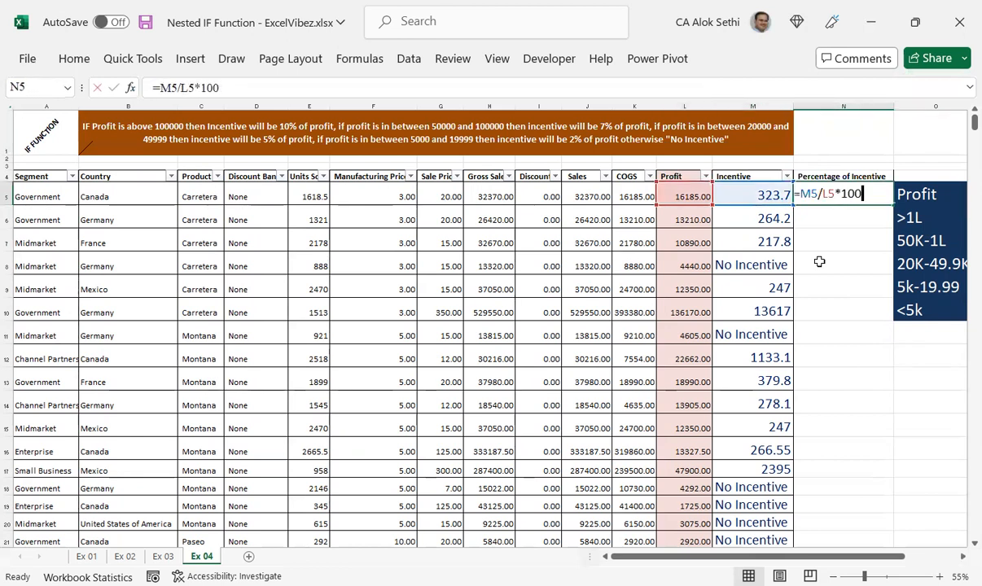
pyautogui.press('Escape')
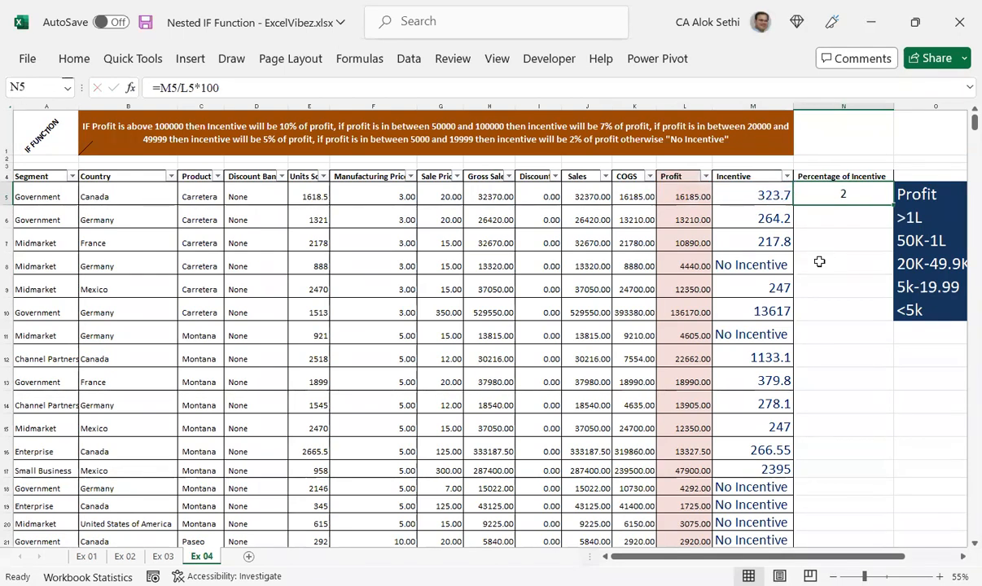
# - Fill the percentage formula from N5 down to the last data row, N641
pyautogui.hotkey('ctrl', 'shift', 'Down')
pyautogui.hotkey('ctrl', 'Up')
pyautogui.press('Left')
pyautogui.press('Down')
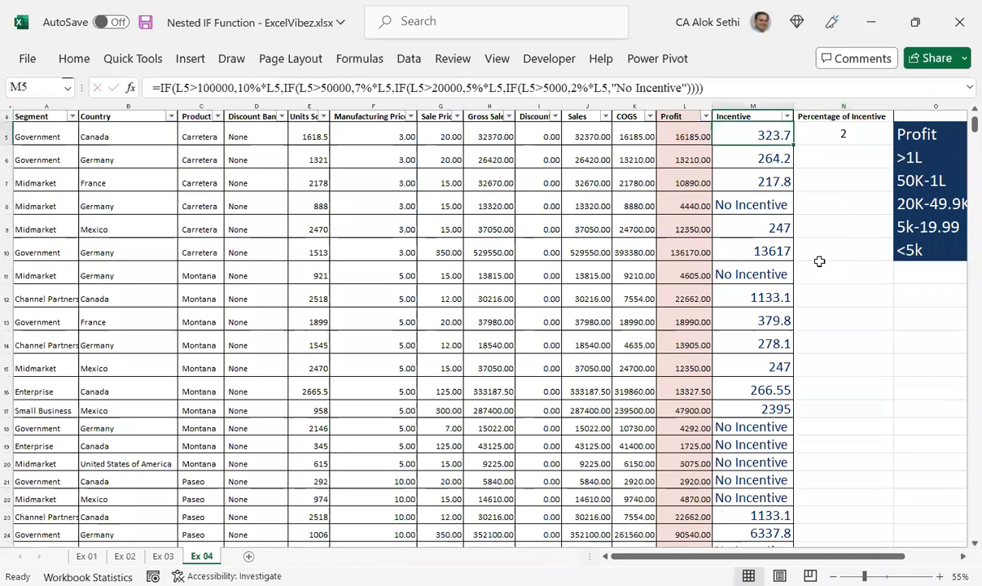
pyautogui.hotkey('ctrl', 'shift', 'Down')
pyautogui.press('Right')
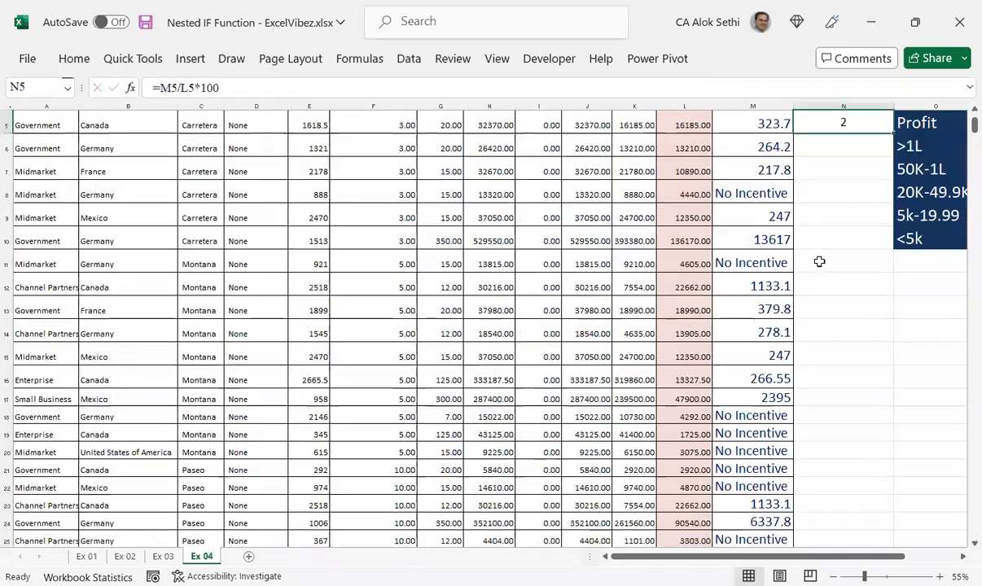
pyautogui.press('Left')
pyautogui.hotkey('ctrl', 'Down')
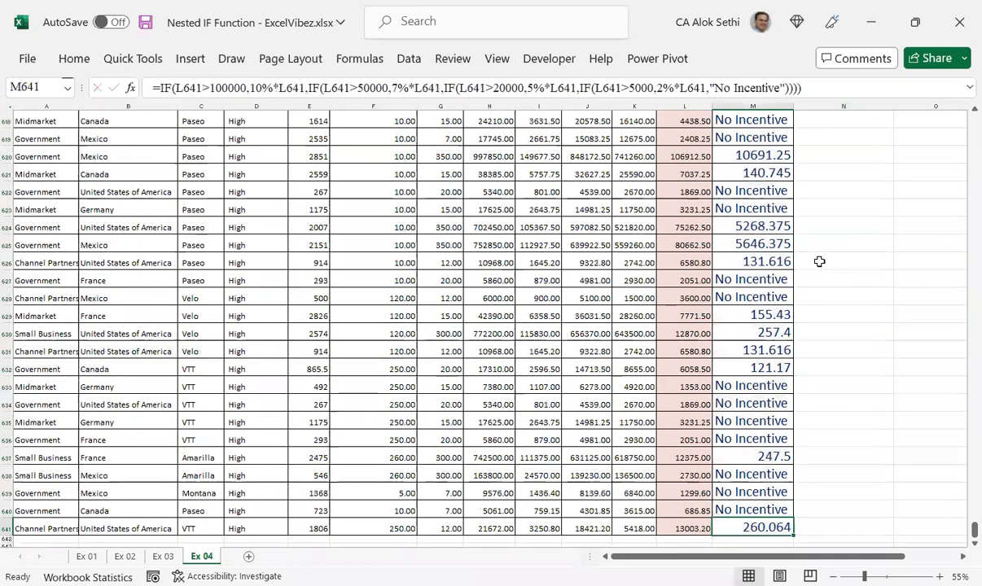
pyautogui.press('Right')
pyautogui.hotkey('ctrl', 'shift', 'Up')
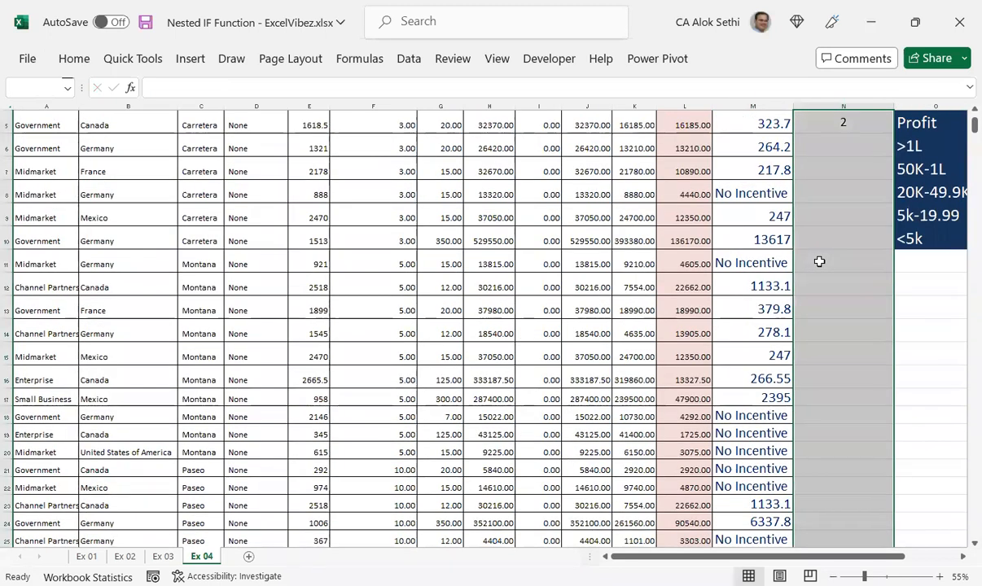
pyautogui.hotkey('ctrl', 'd')
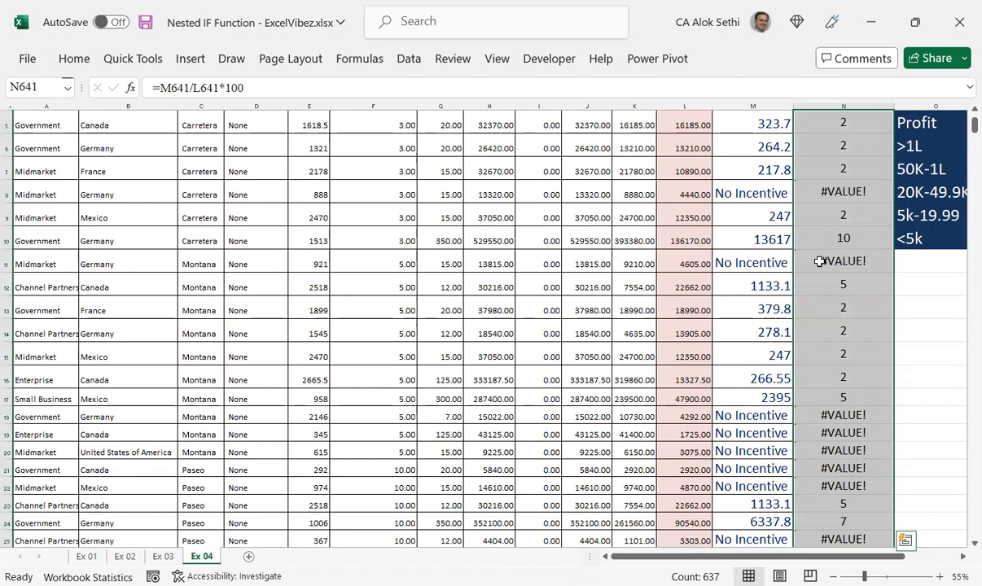
# - Change the formula in N5 to =IFERROR(M5/L5*100,"No incentive")
pyautogui.click(820, 285)
pyautogui.press('Up')
pyautogui.press('Up')
pyautogui.press('Up')
pyautogui.press('Up')
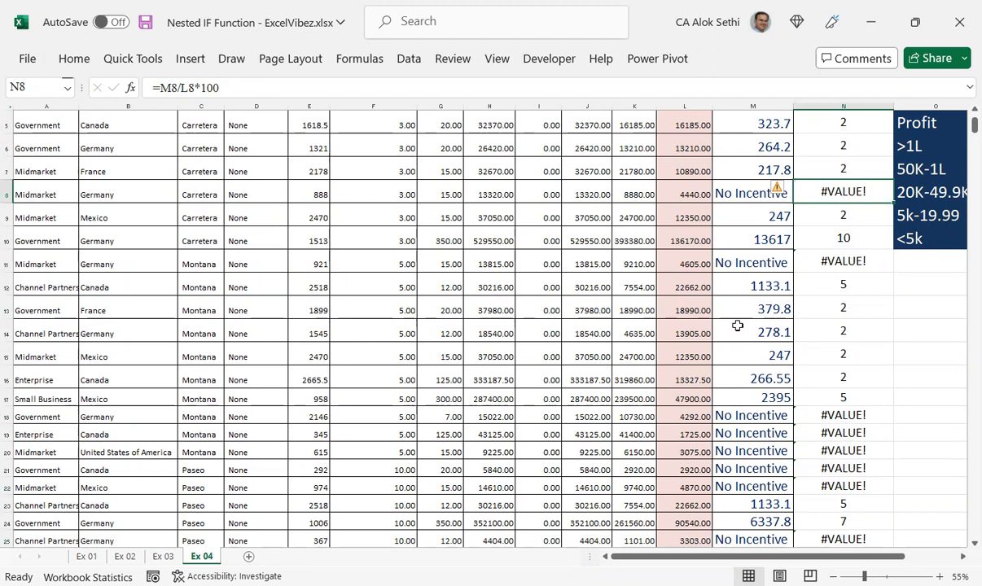
pyautogui.press('Up')
pyautogui.press('Up')
pyautogui.press('Up')
pyautogui.press('Up')
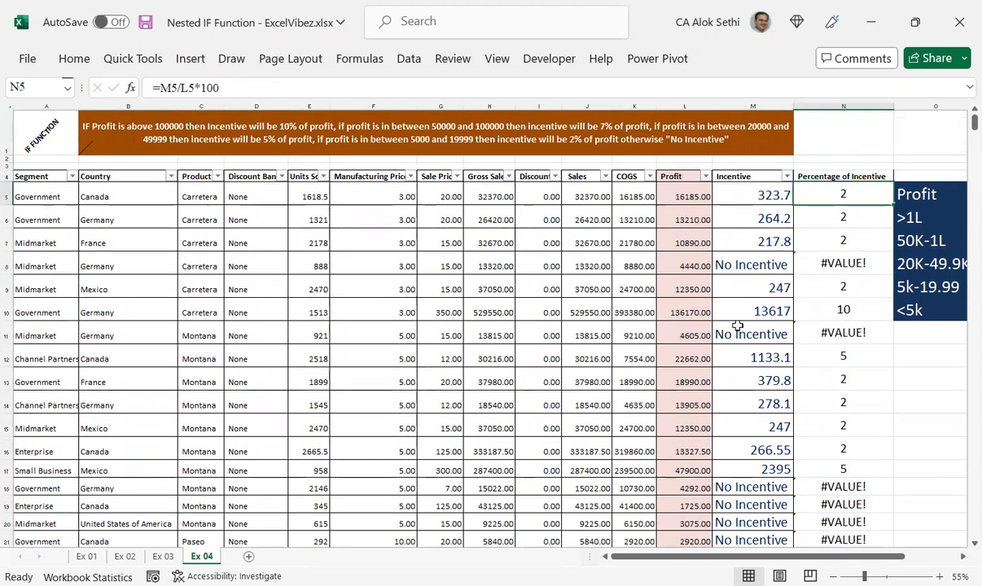
pyautogui.press('F2')
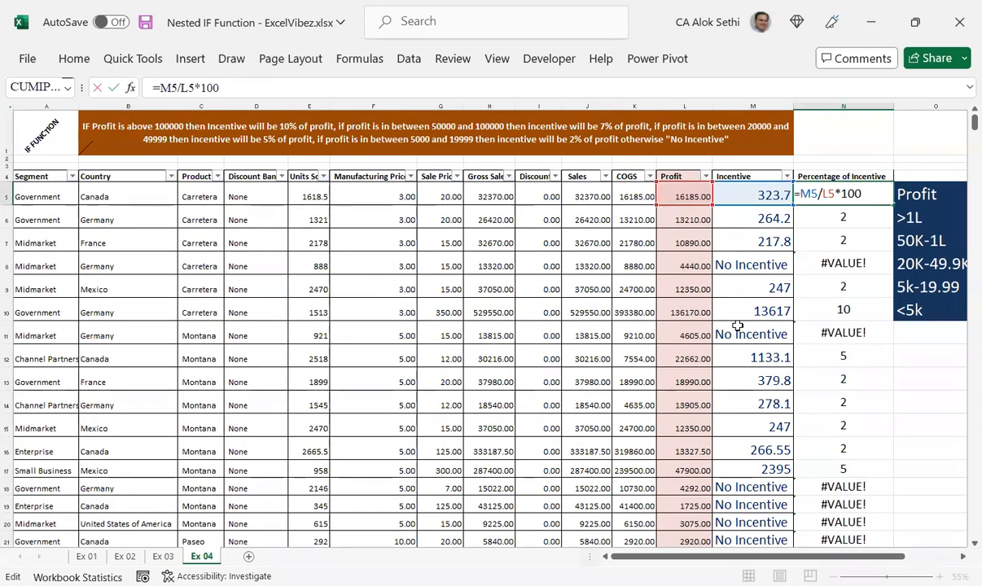
pyautogui.write('i')
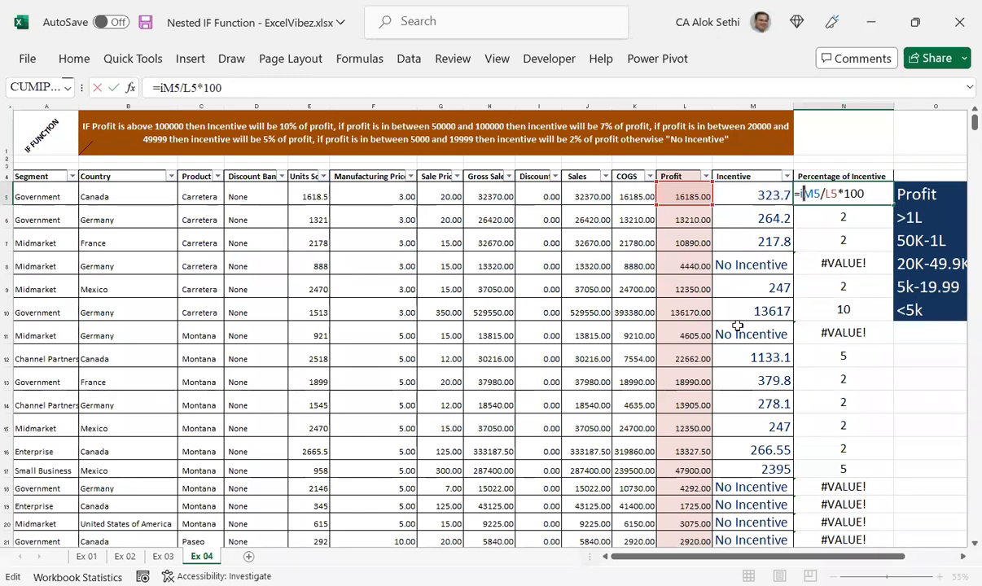
pyautogui.write('ferror(')
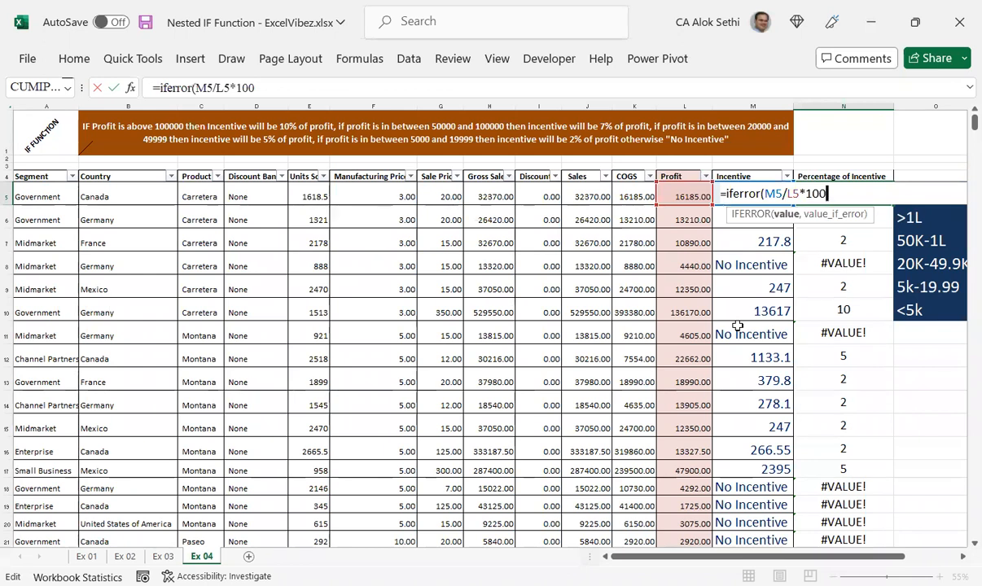
pyautogui.press('End')
pyautogui.write(',')
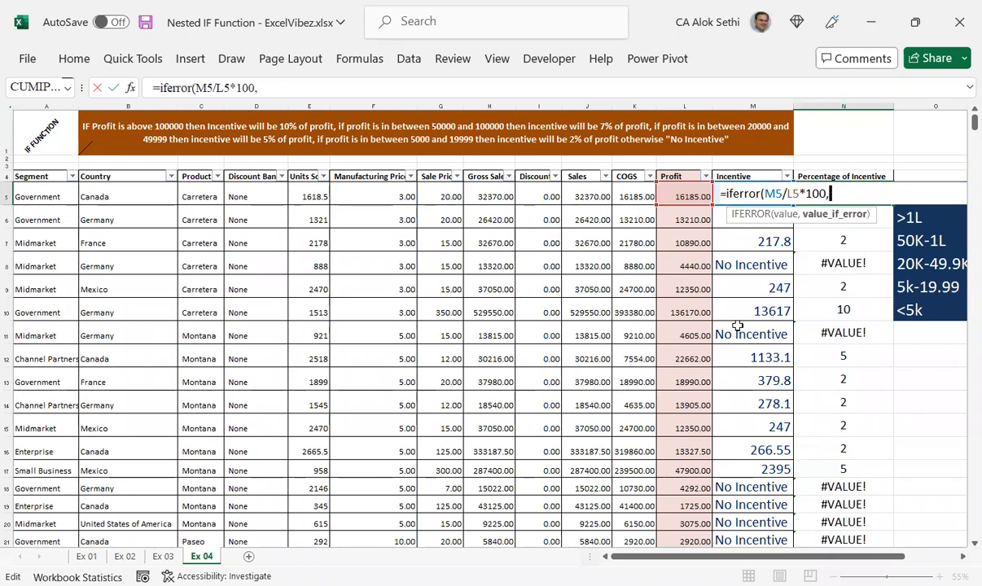
pyautogui.write('"No incent')
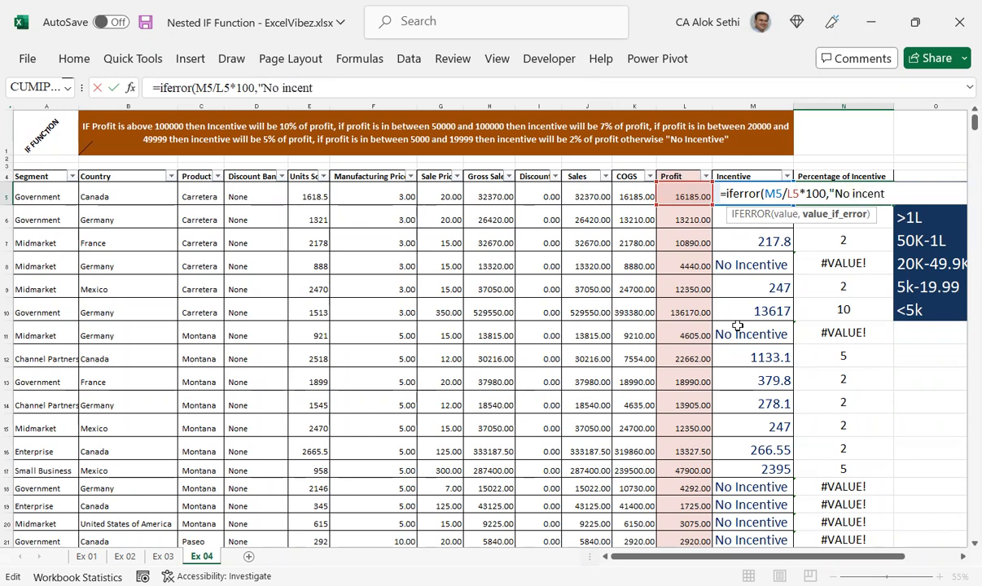
pyautogui.write('ive")')
pyautogui.press('Return')
# - Fill the IFERROR formula from N5 down to N641
pyautogui.press('Up')
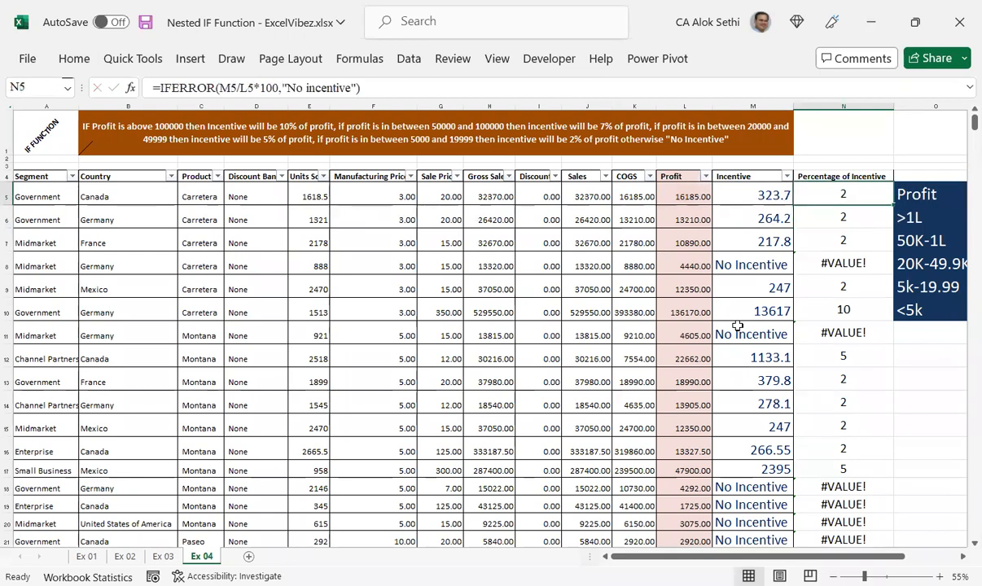
pyautogui.hotkey('ctrl', 'shift', 'Down')
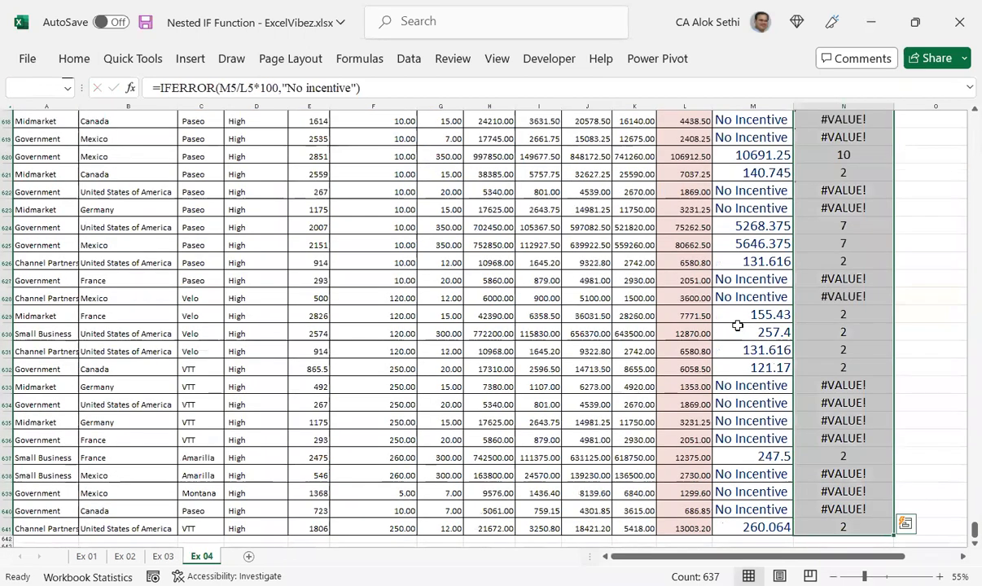
pyautogui.hotkey('ctrl', 'd')
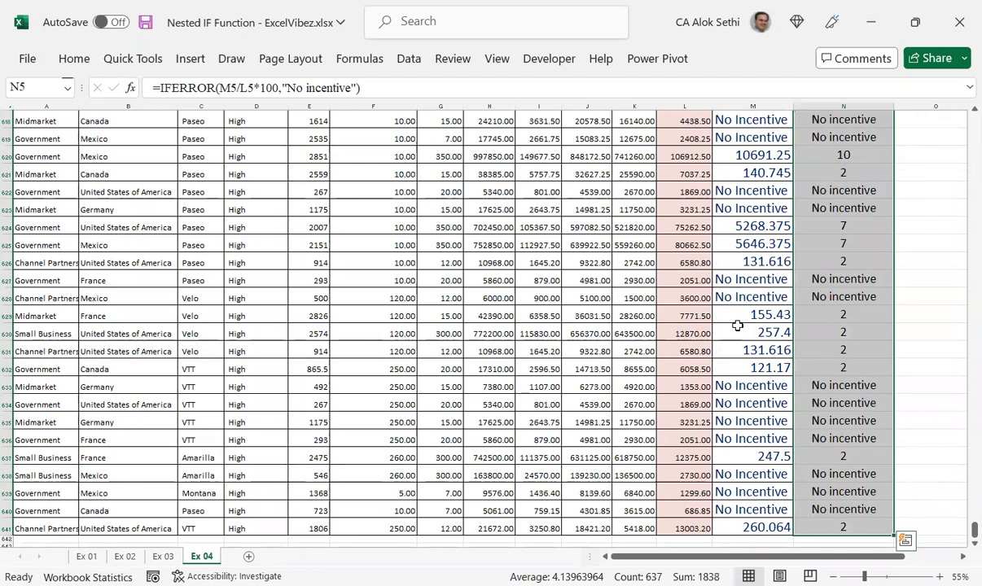
# - Apply all borders to the Percentage of Incentive column, N4:N641, and save the workbook
pyautogui.hotkey('ctrl', 'Up')
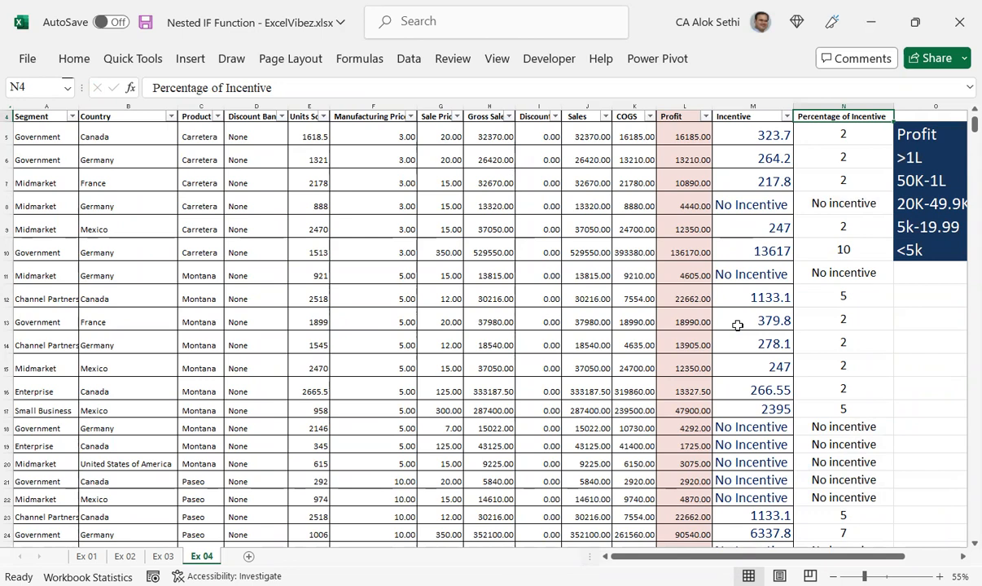
pyautogui.hotkey('ctrl', 'shift', 'Down')
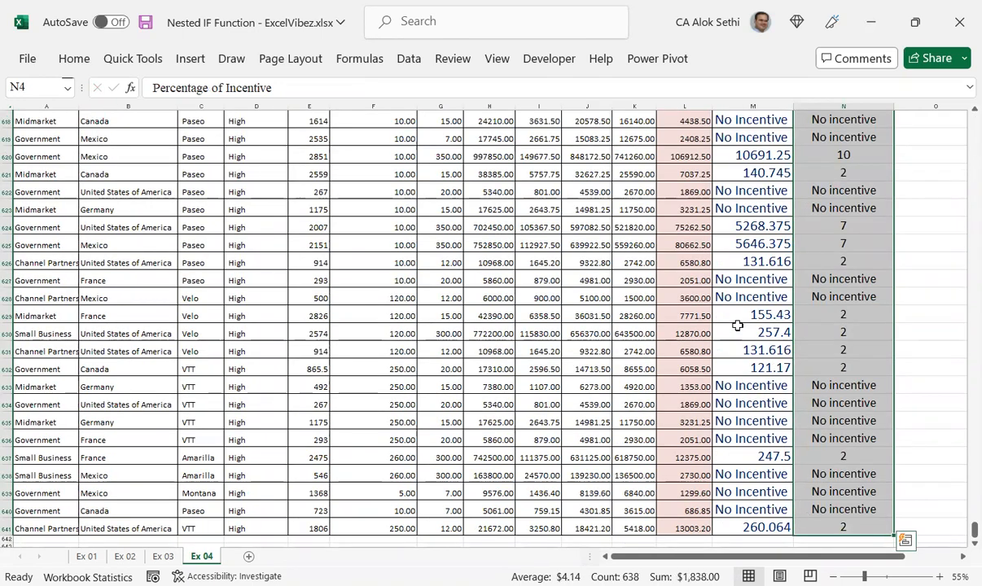
pyautogui.press('alt')
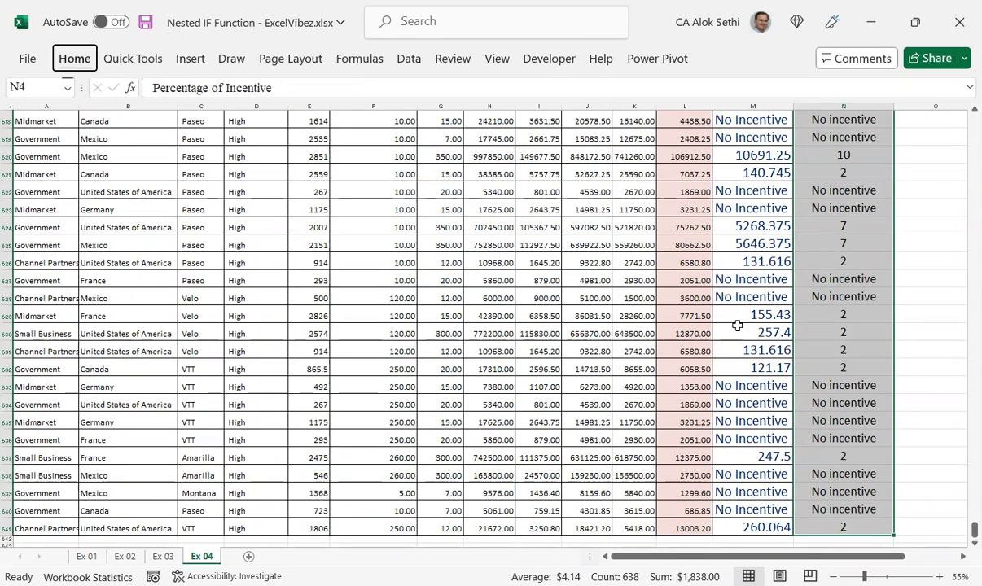
pyautogui.press('Up')
pyautogui.hotkey('ctrl', 's')
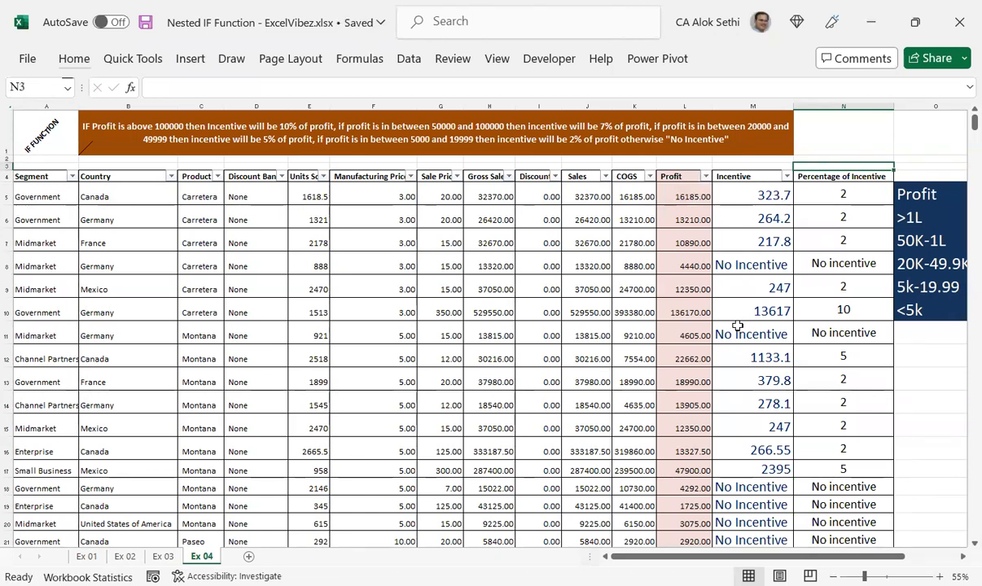
# - Examine the profit slab and incentive rate table beside the Percentage of Incentive column
pyautogui.press('Down')
pyautogui.press('Right')
pyautogui.press('Right')
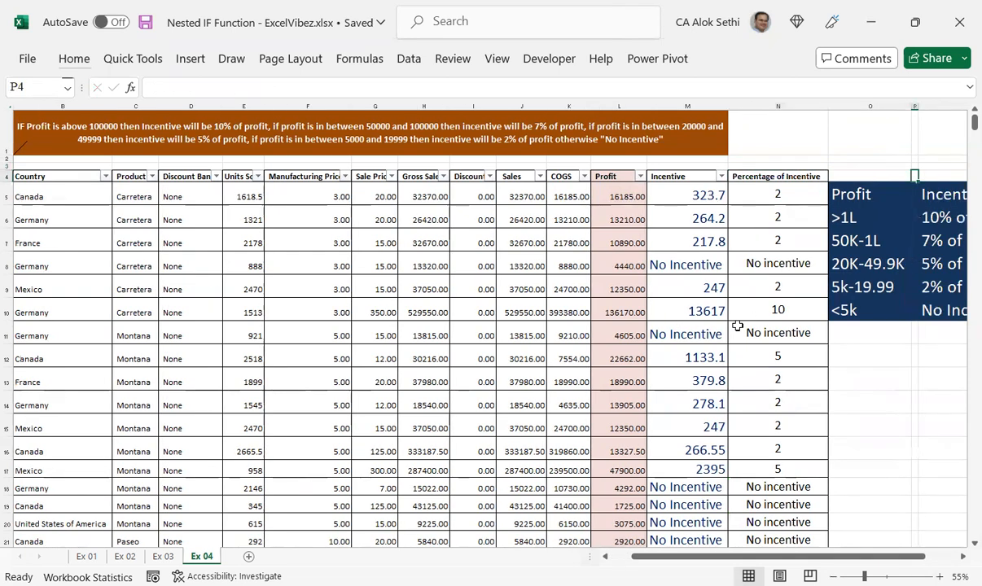
pyautogui.press('Right')
pyautogui.press('Right')
pyautogui.press('Down')
pyautogui.press('Down')
pyautogui.press('Left')
pyautogui.press('Left')
pyautogui.press('Left')
pyautogui.press('Left')
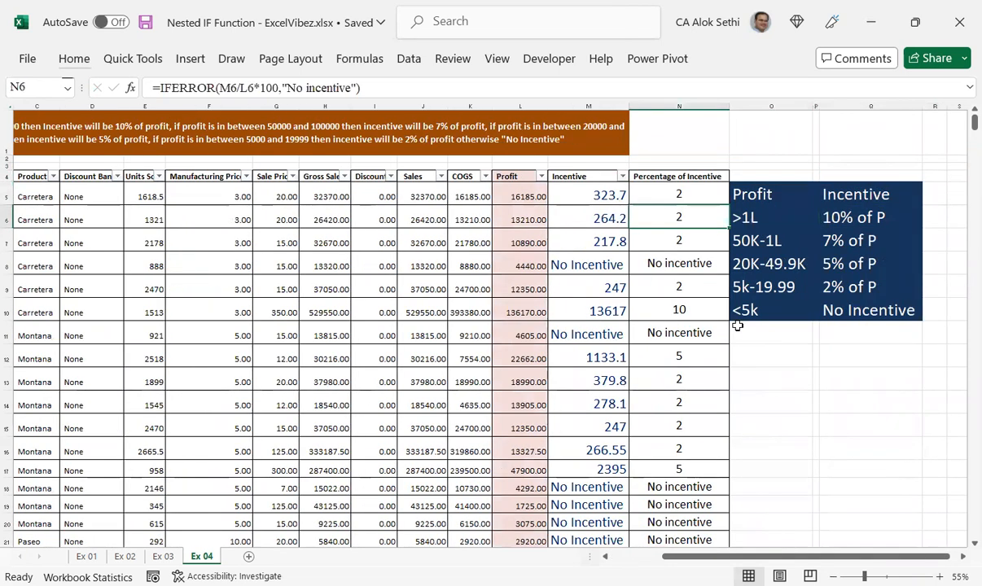
# - Review the IFERROR formula in N5, the nested IF formula in M5 and the profit cell L5
pyautogui.press('Up')
pyautogui.press('F2')
pyautogui.press('Escape')
pyautogui.press('Left')
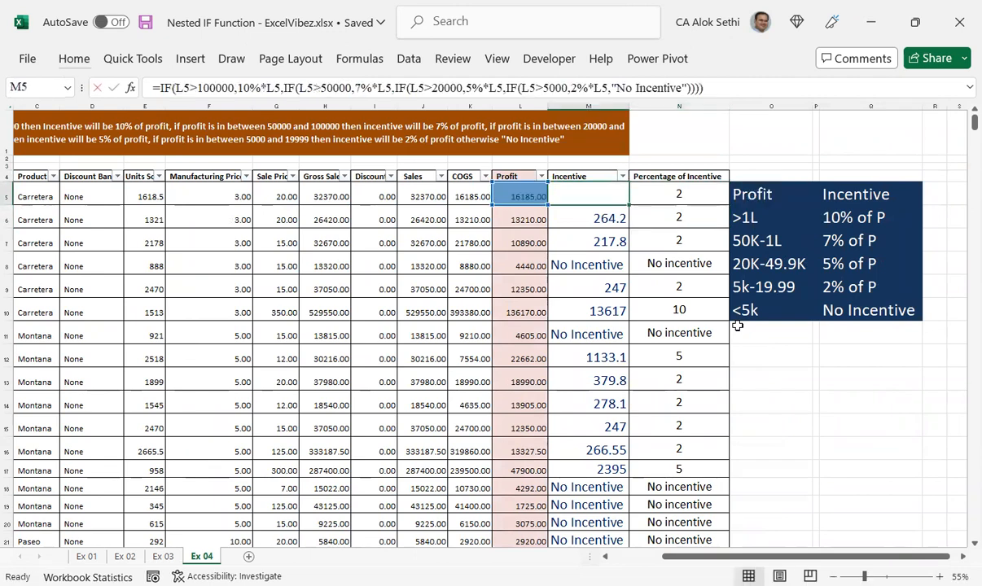
pyautogui.press('F2')
pyautogui.press('Escape')
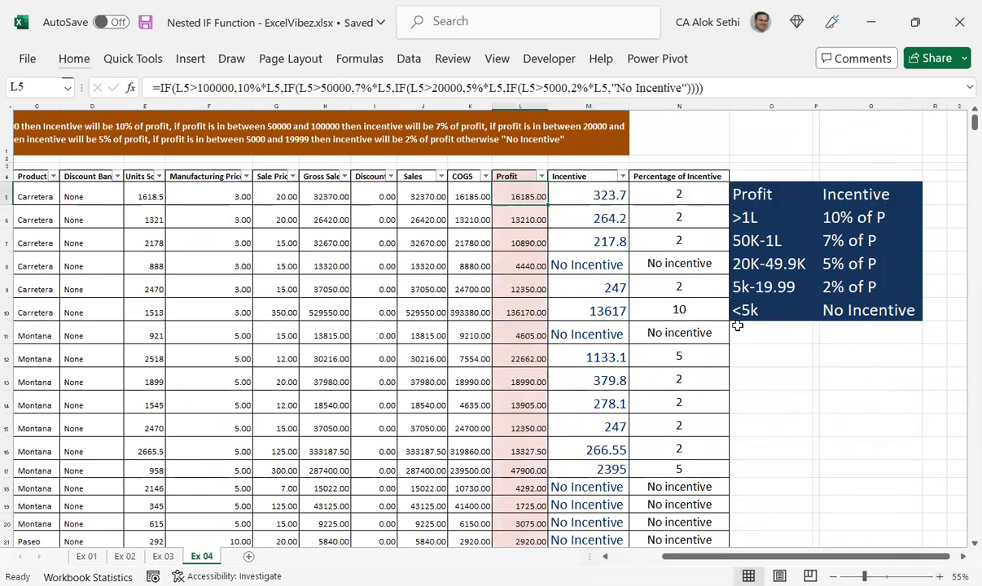
pyautogui.press('F2')
pyautogui.press('Escape')
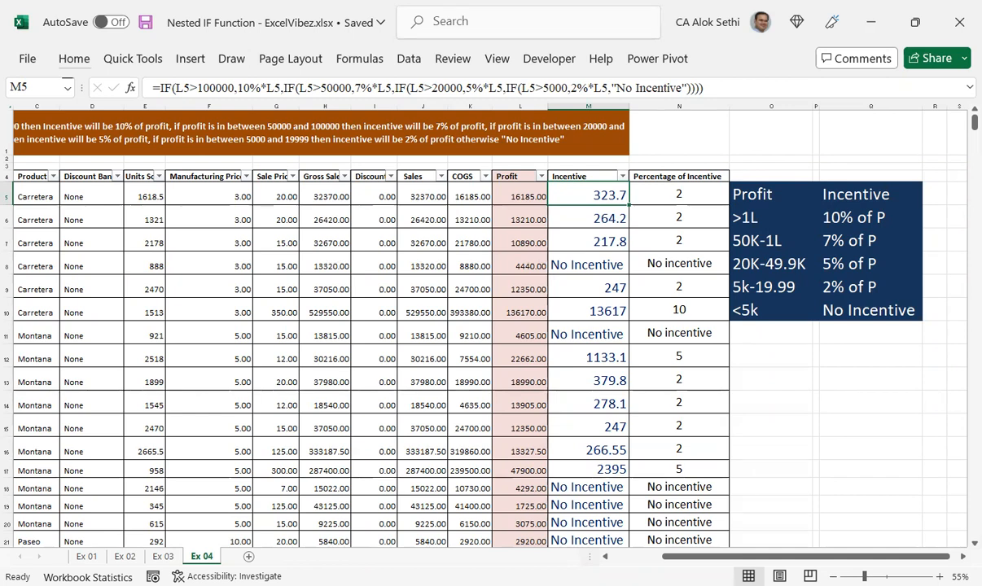
pyautogui.hotkey('alt', 'Tab')
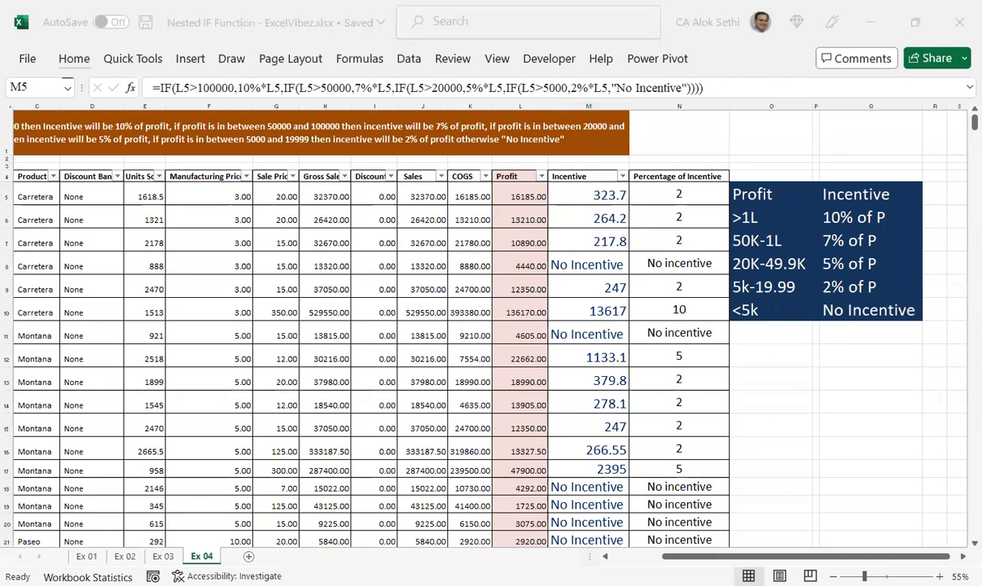